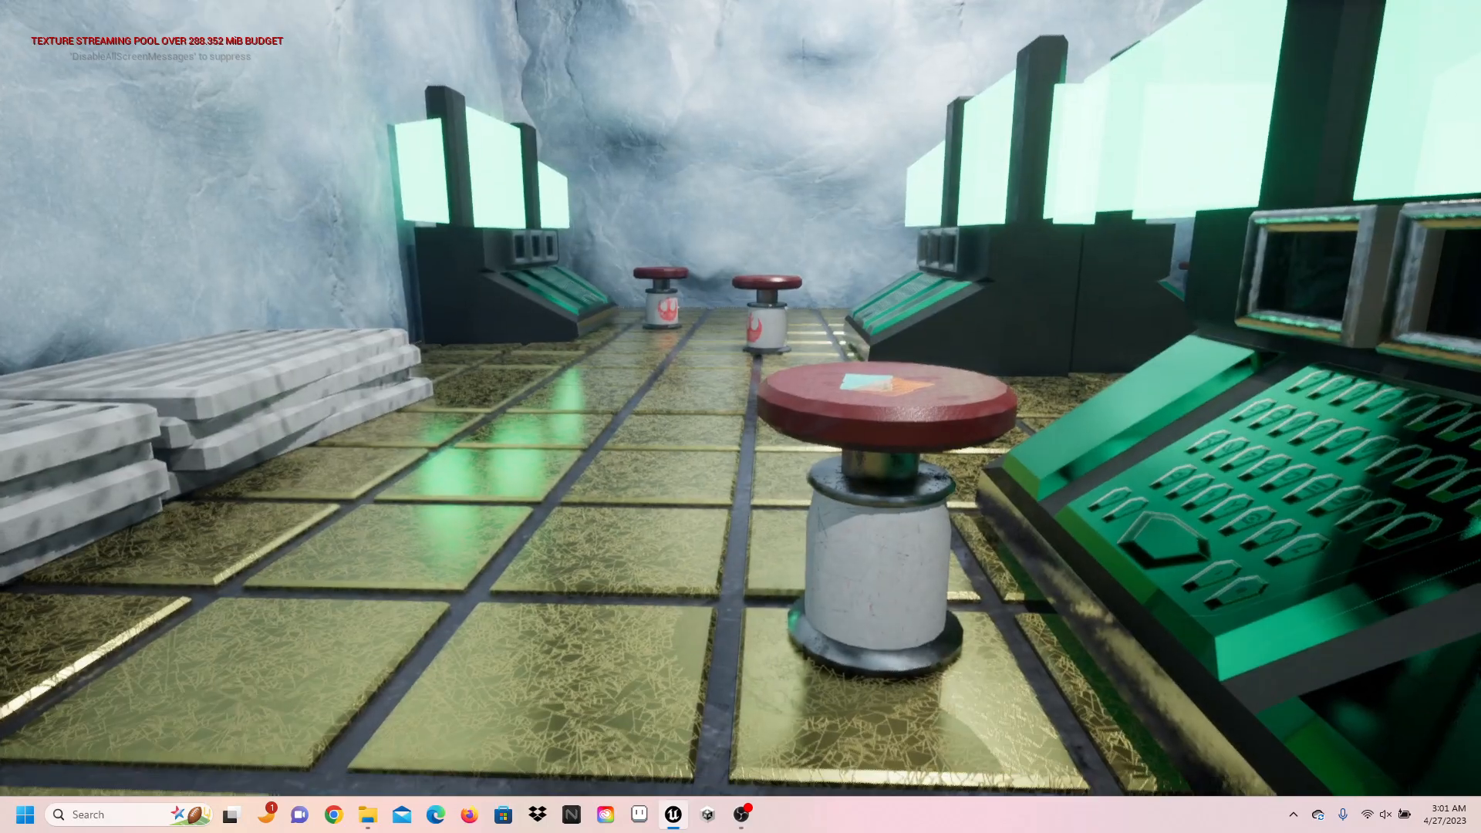
{"action": "key", "text": "w"}
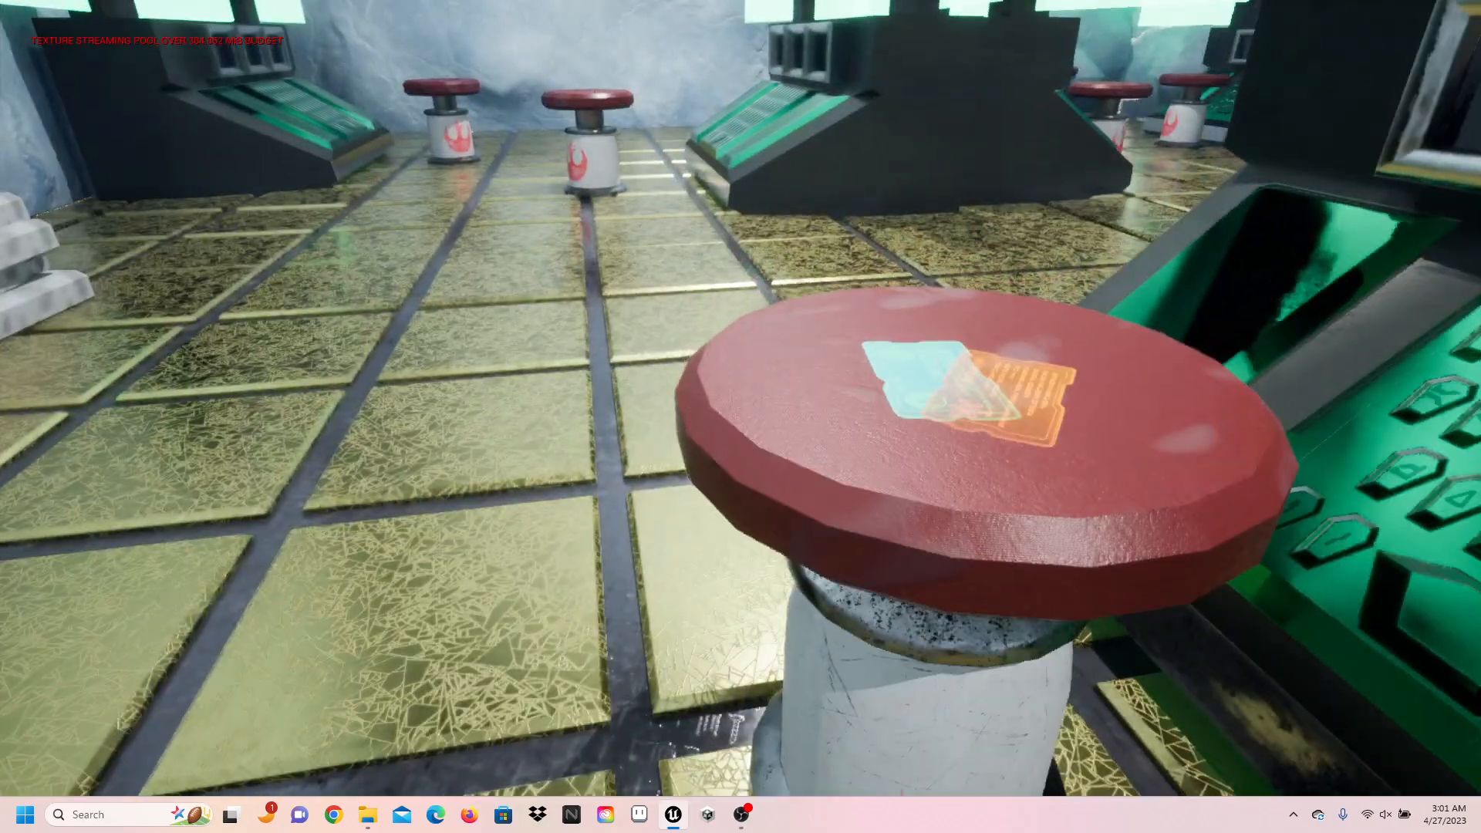
{"action": "key", "text": "w"}
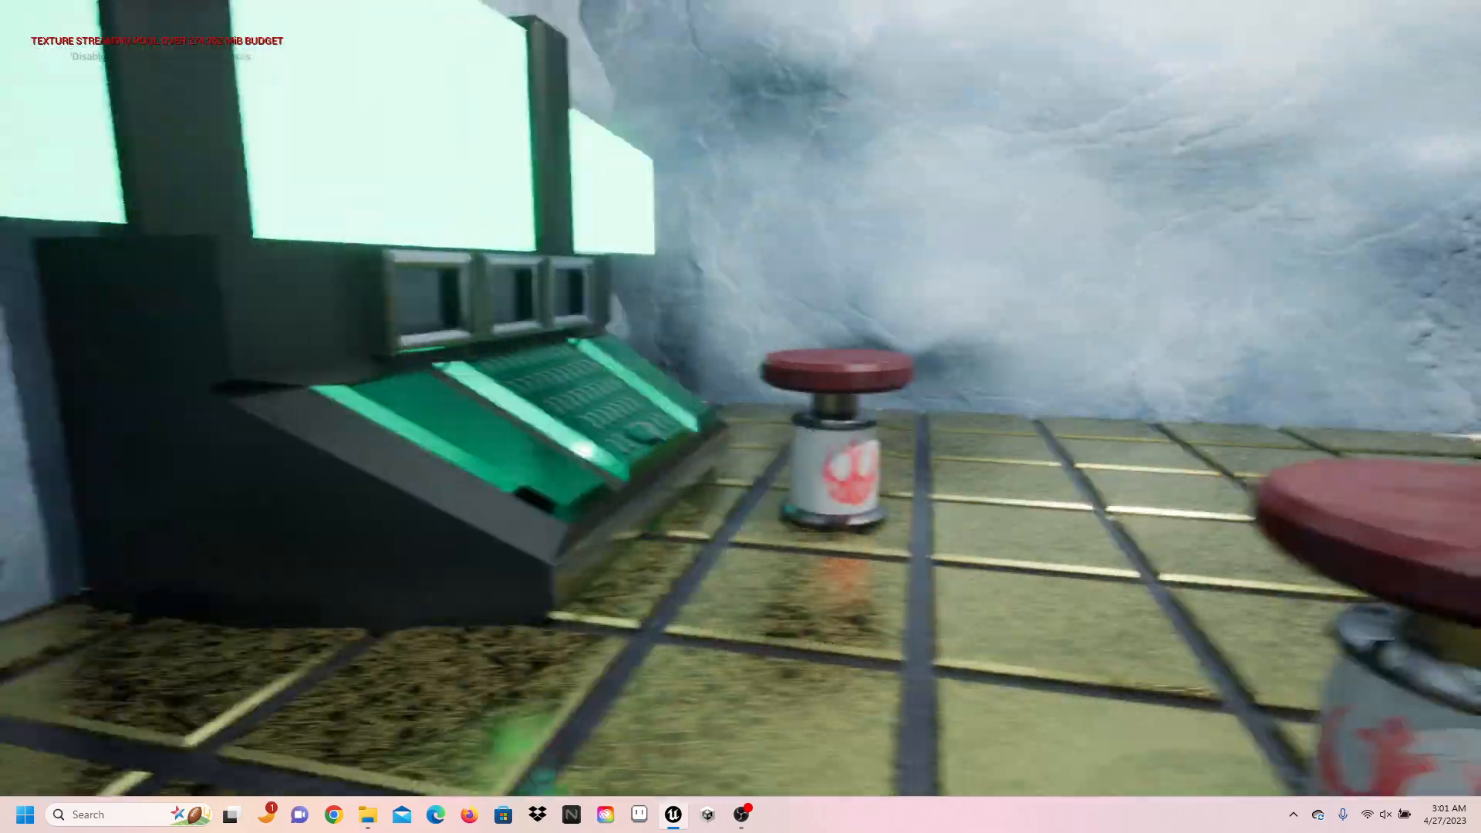
{"action": "key", "text": "w"}
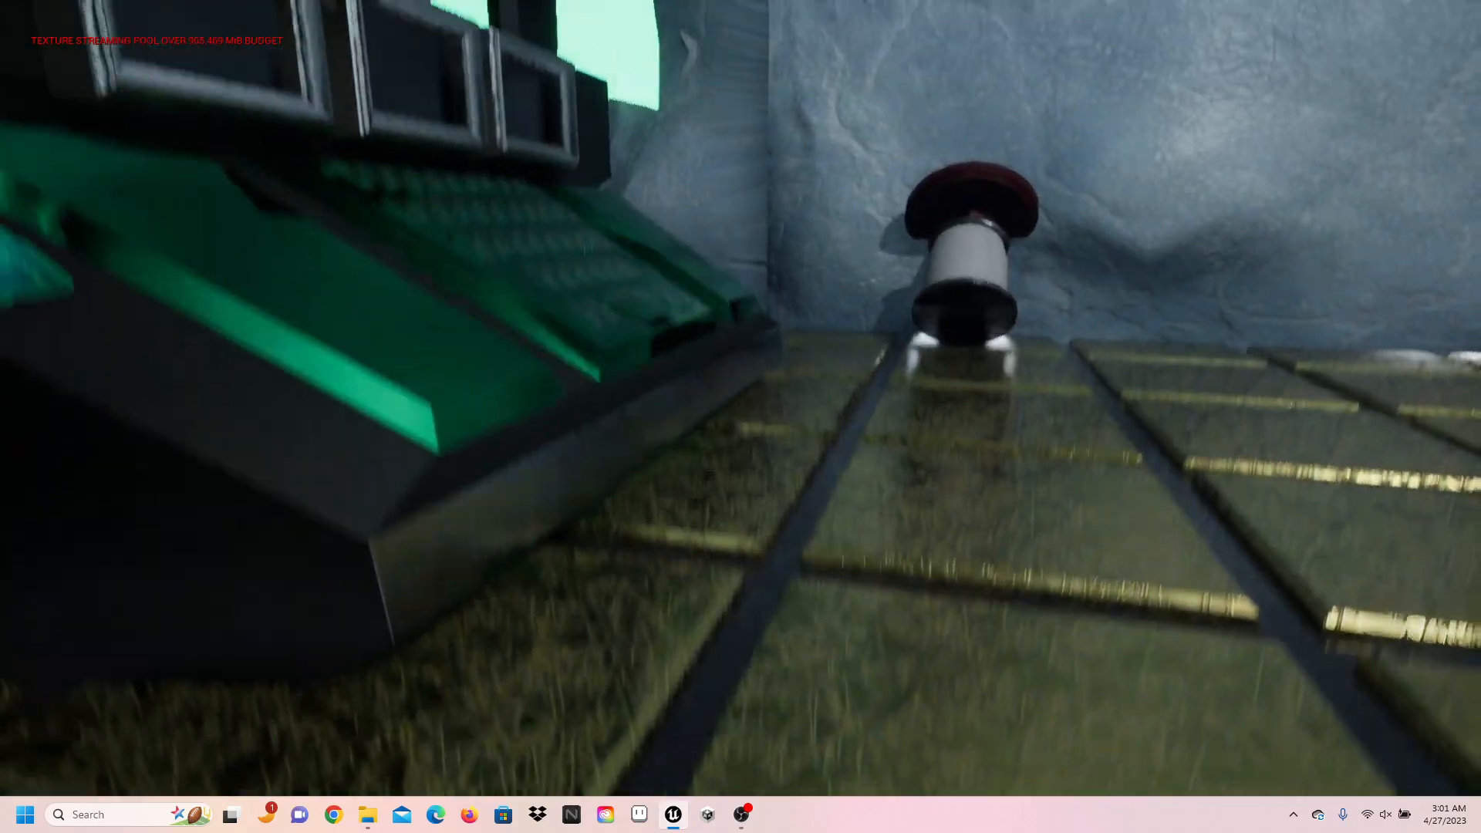
{"action": "key", "text": "w"}
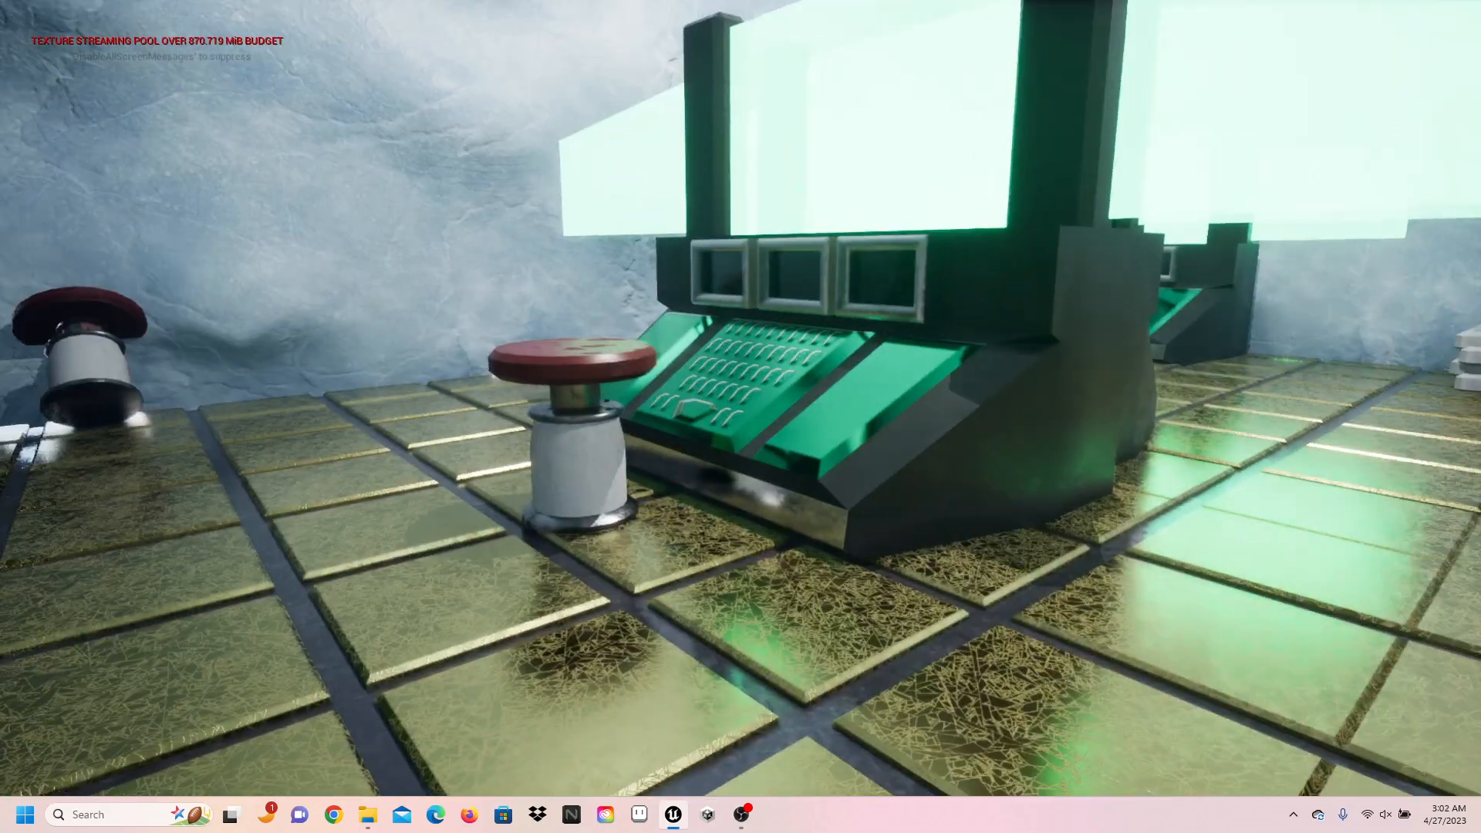
{"action": "key", "text": "w"}
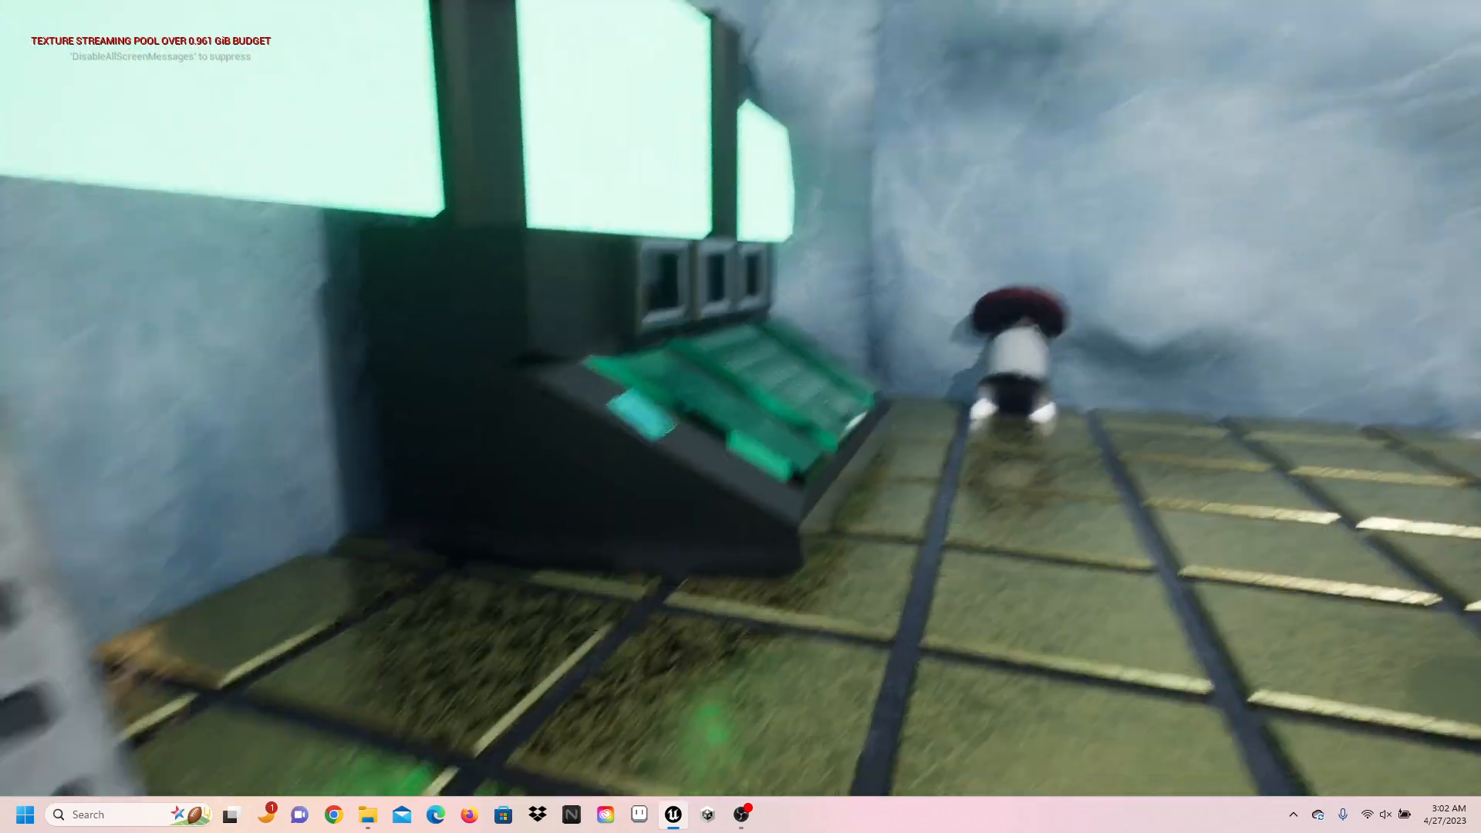
{"action": "key", "text": "w"}
{"action": "key", "text": "s"}
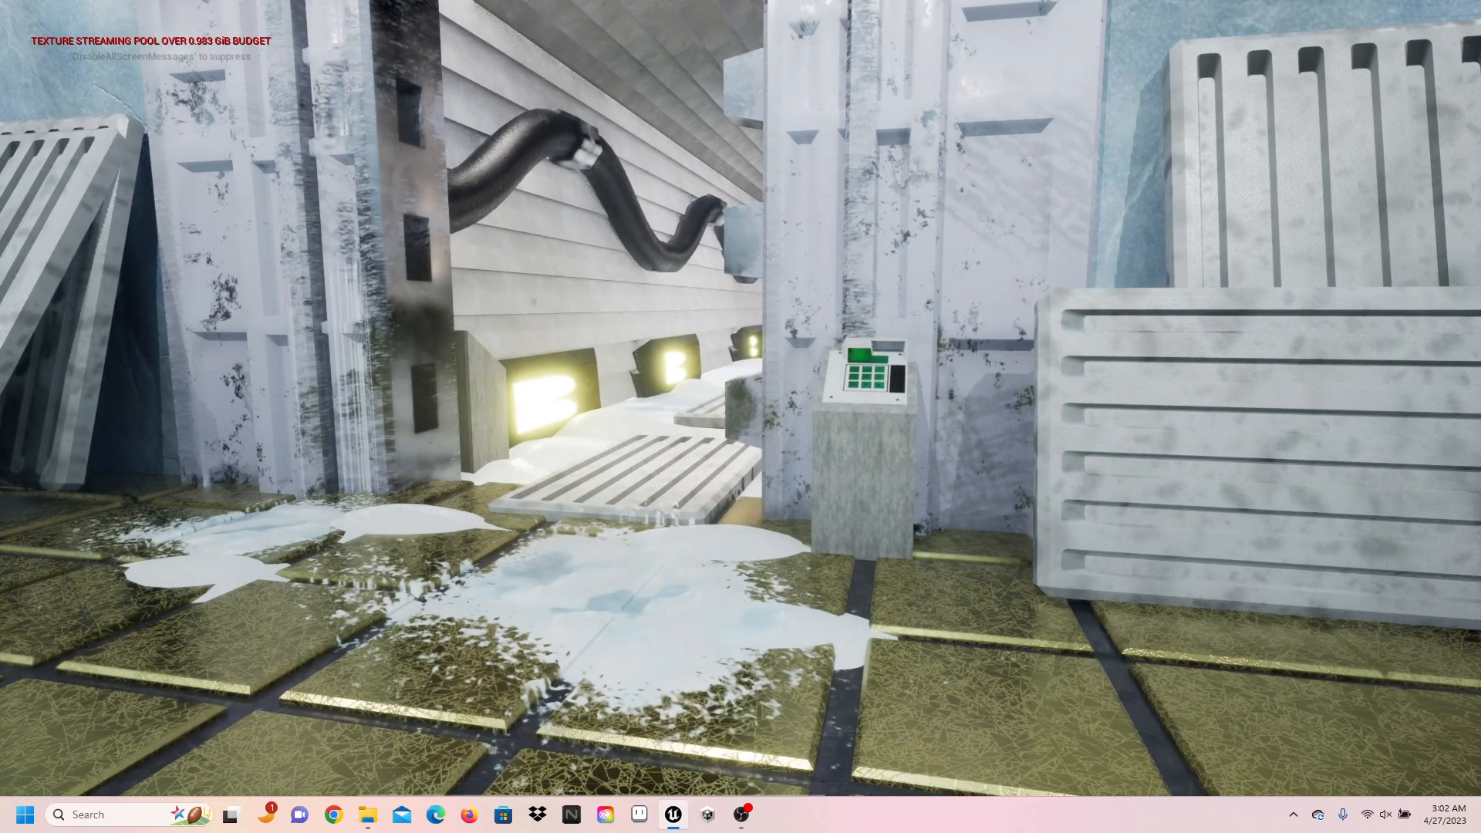
{"action": "key", "text": "w"}
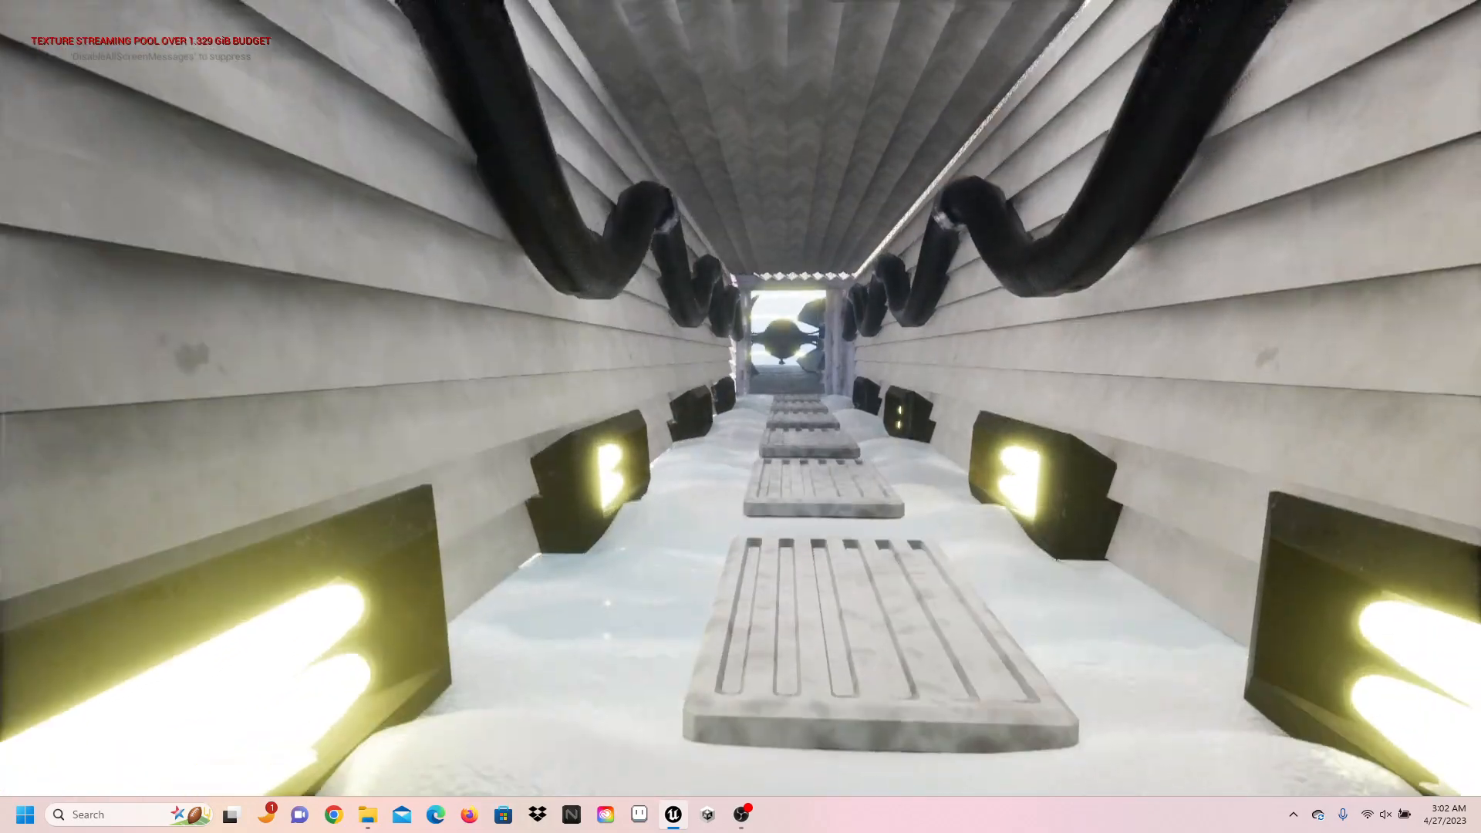
{"action": "key", "text": "w"}
{"action": "key", "text": "w"}
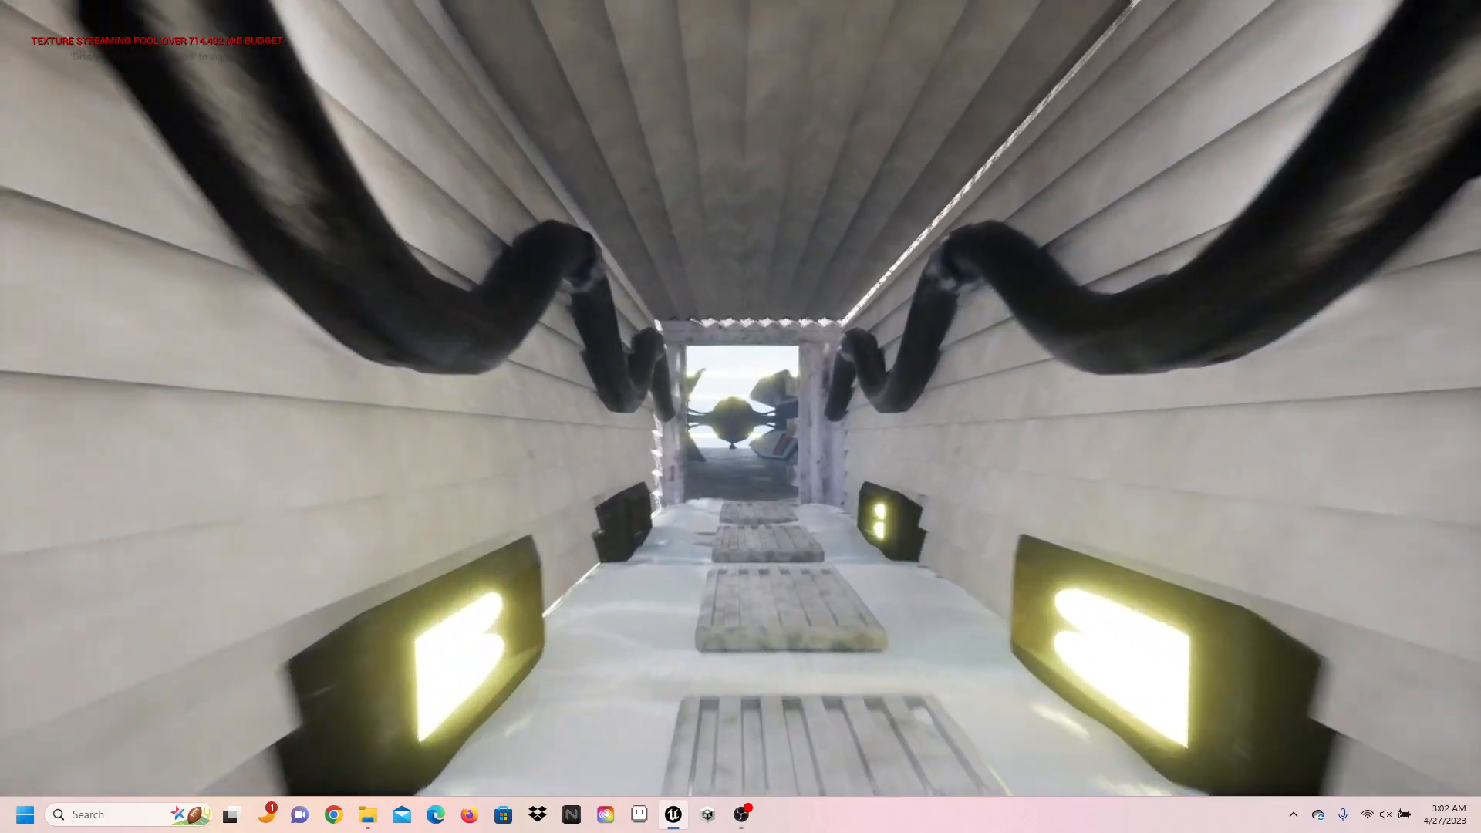
{"action": "key", "text": "w"}
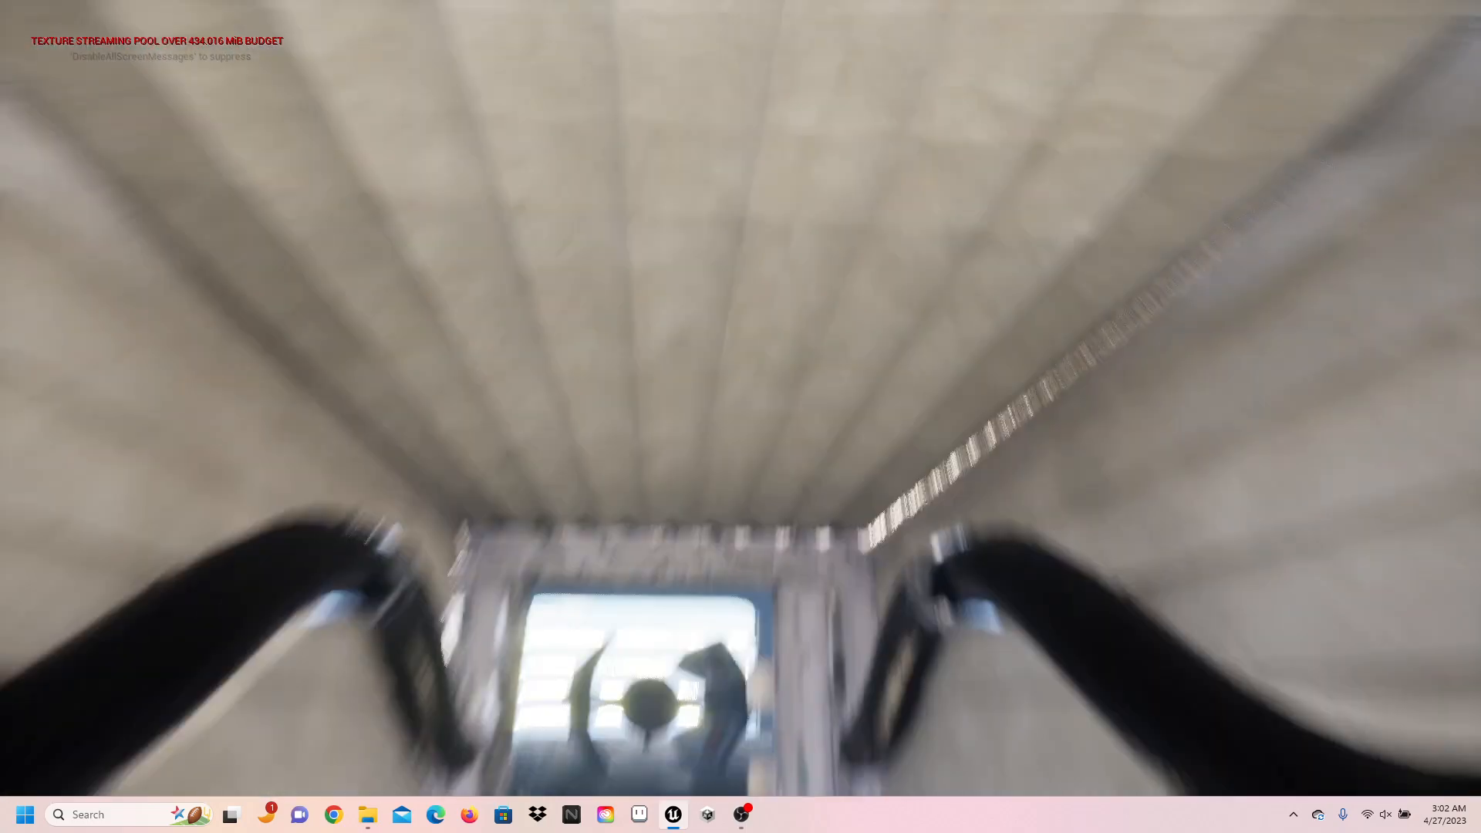
{"action": "key", "text": "w"}
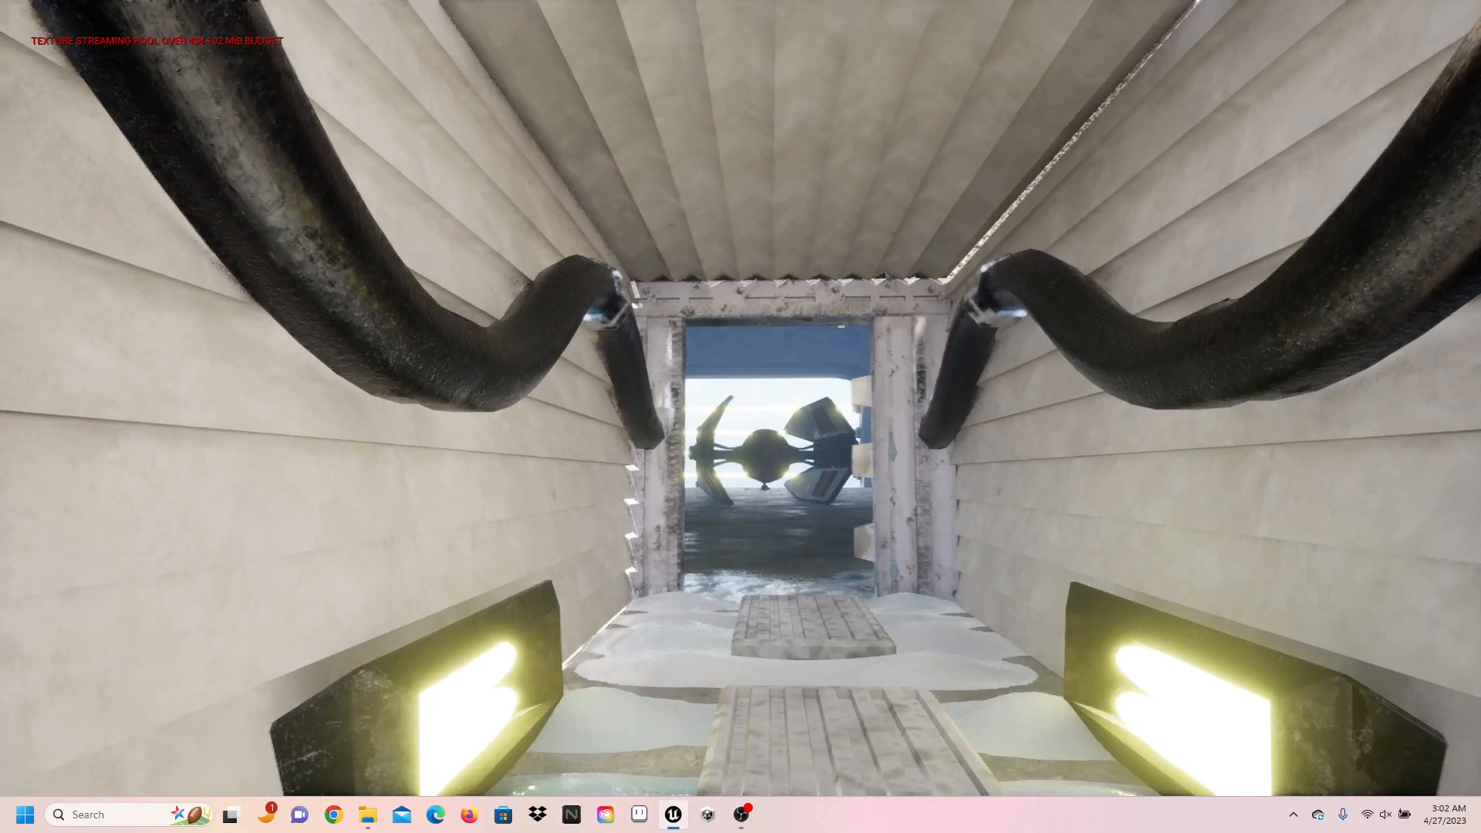
{"action": "key", "text": "w"}
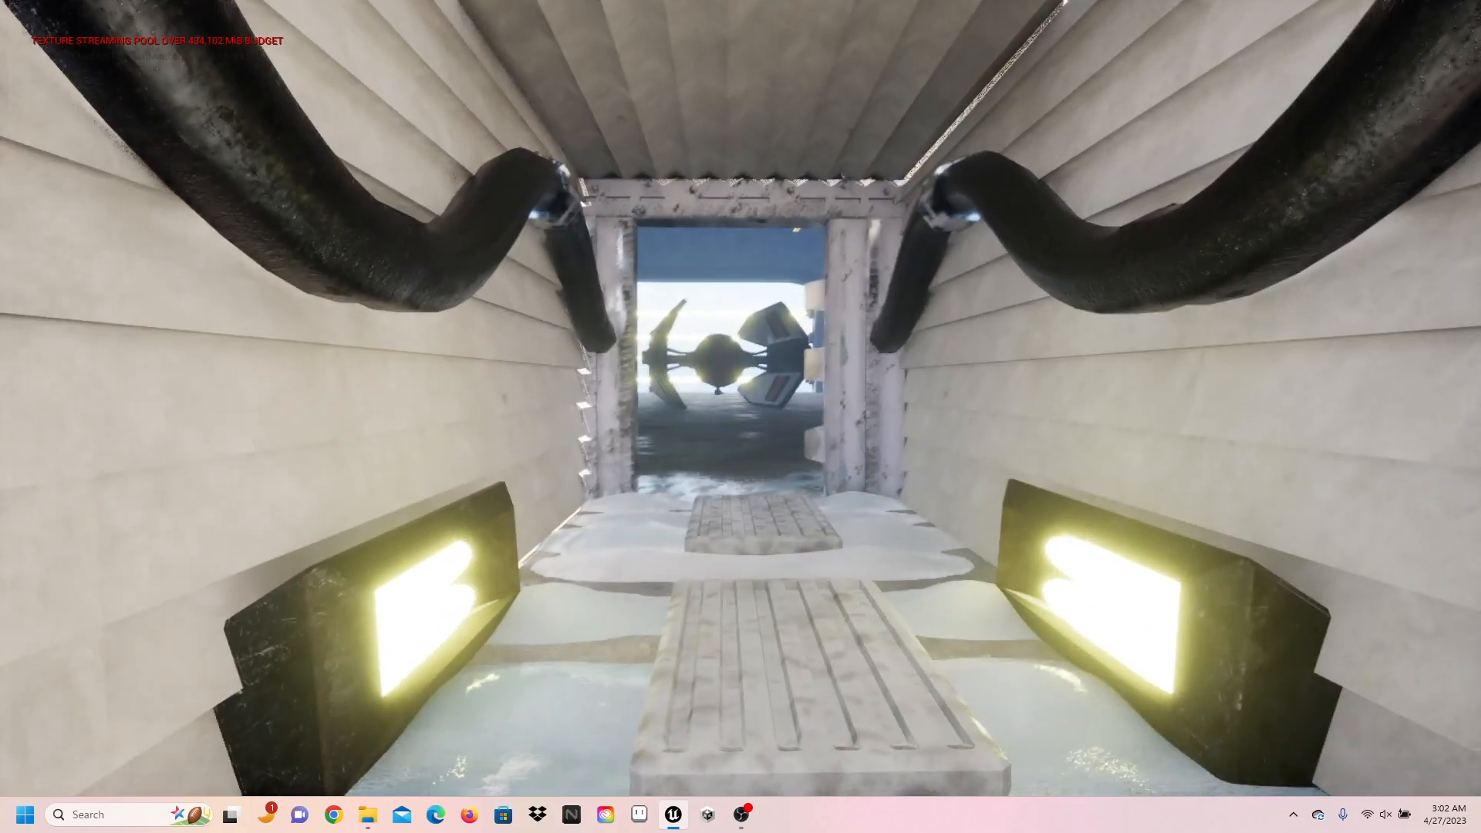
{"action": "key", "text": "w"}
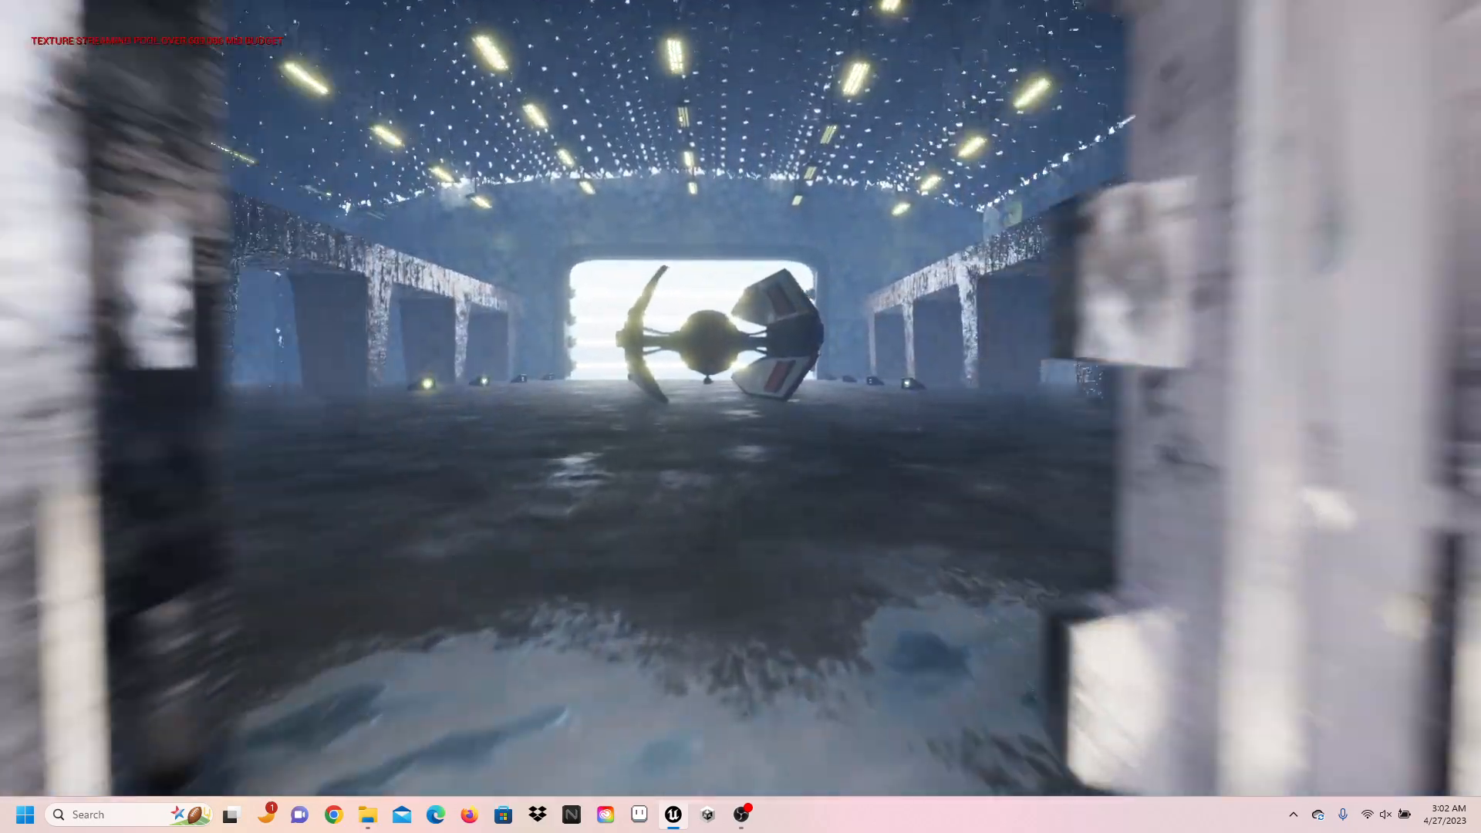
{"action": "key", "text": "s"}
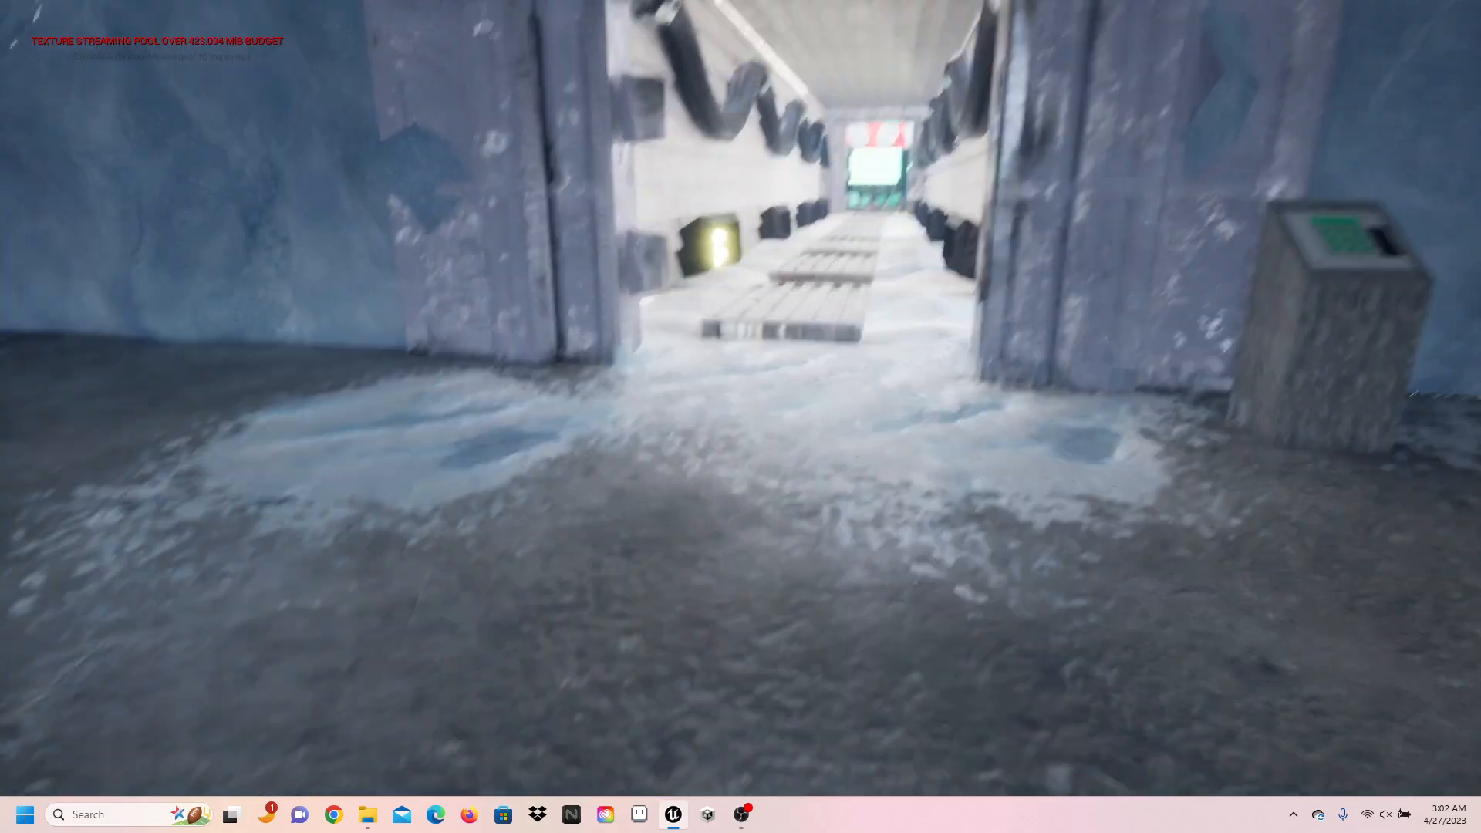
{"action": "key", "text": "s"}
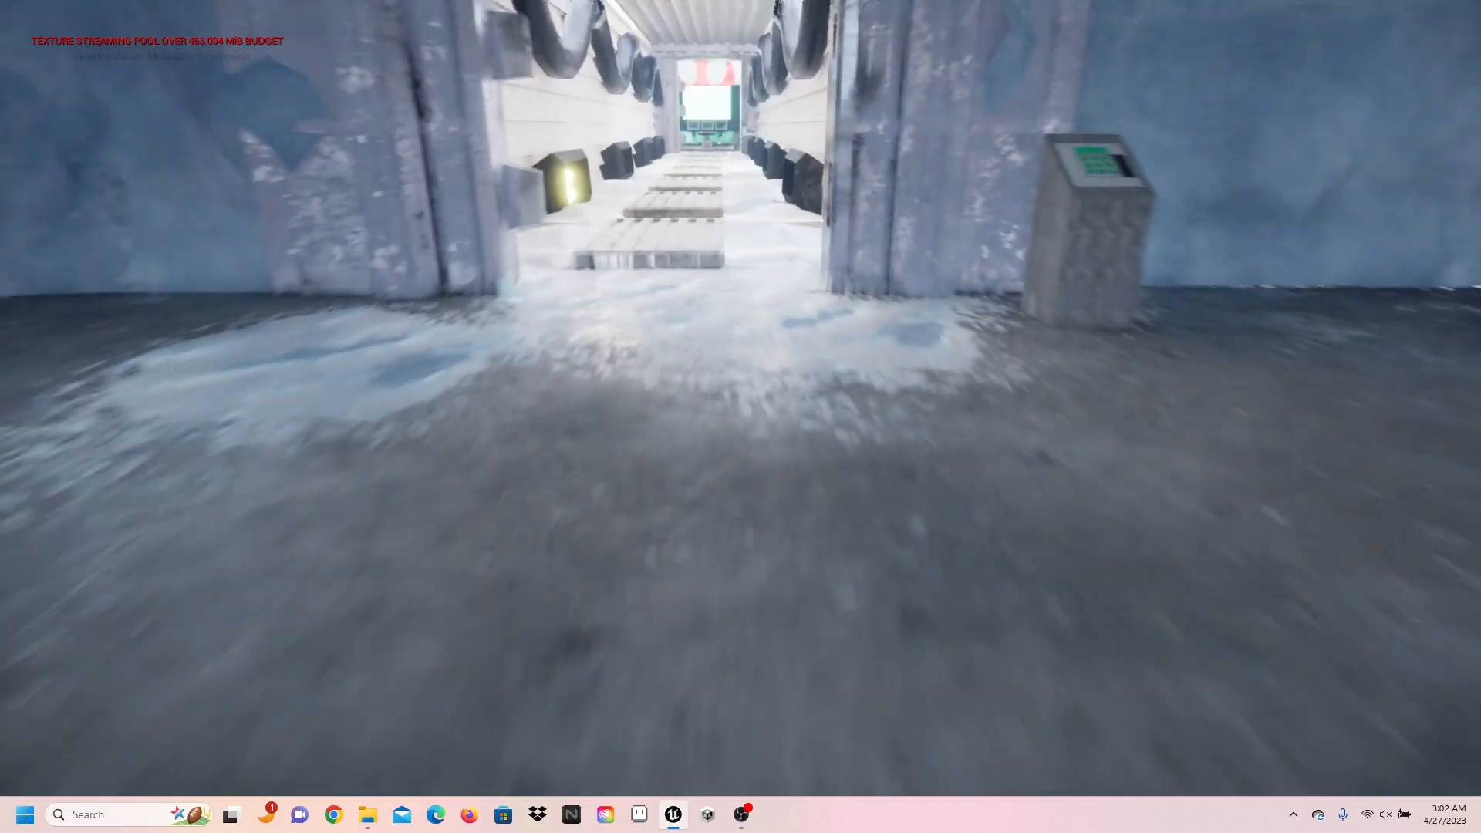
{"action": "key", "text": "w"}
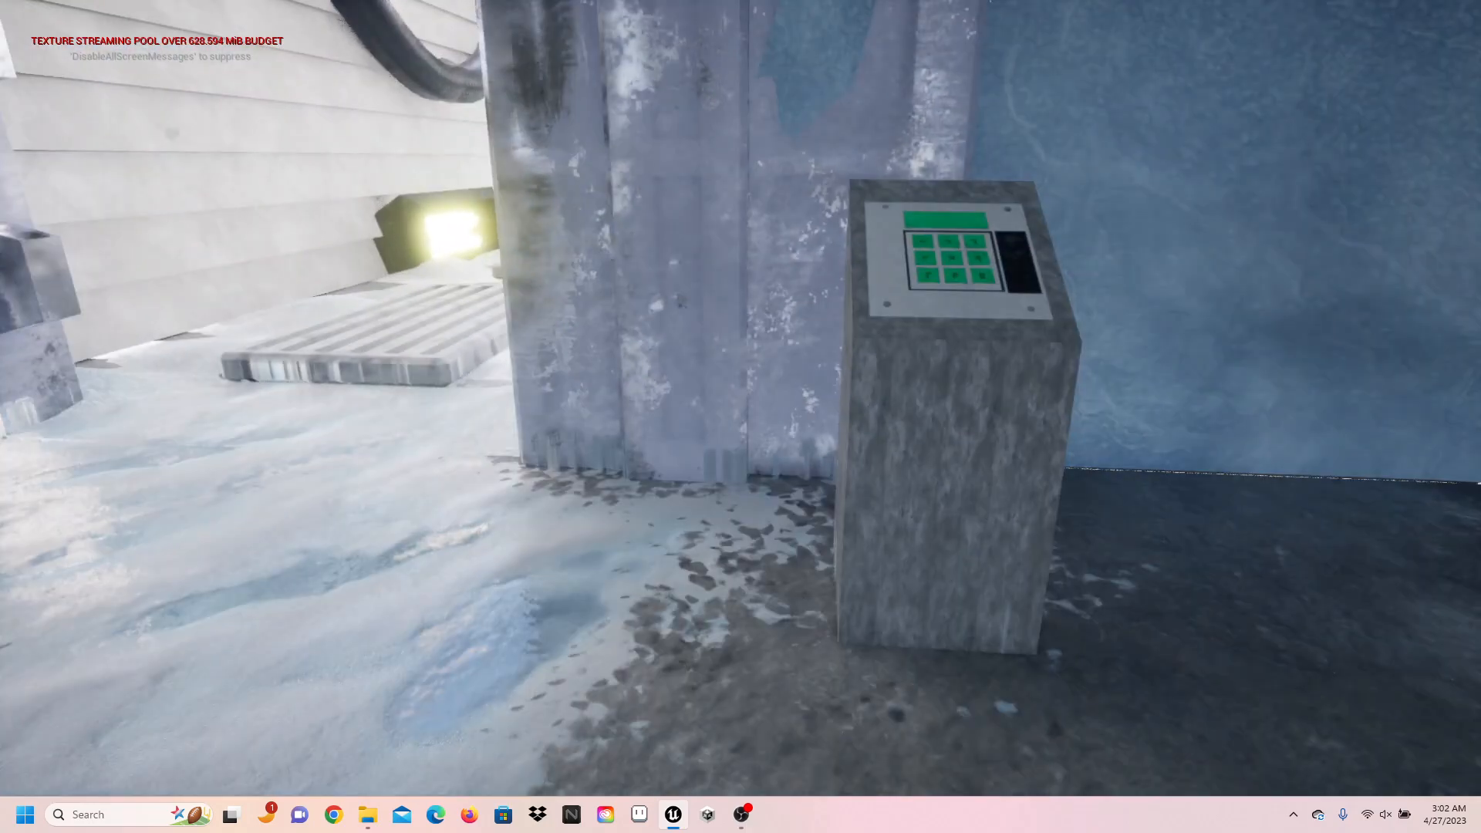
{"action": "key", "text": "a"}
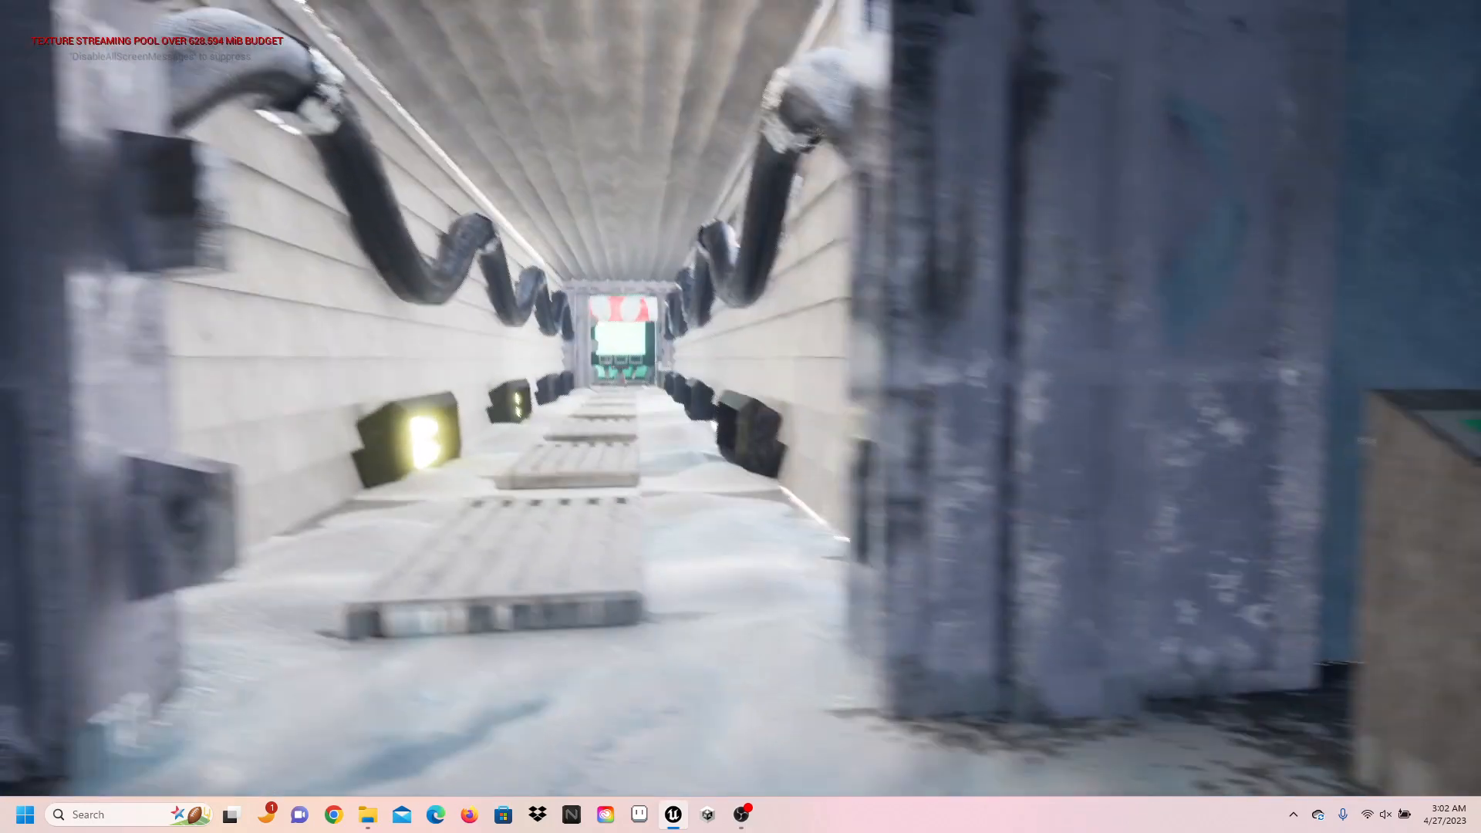
{"action": "key", "text": "w"}
{"action": "key", "text": "s"}
{"action": "key", "text": "s"}
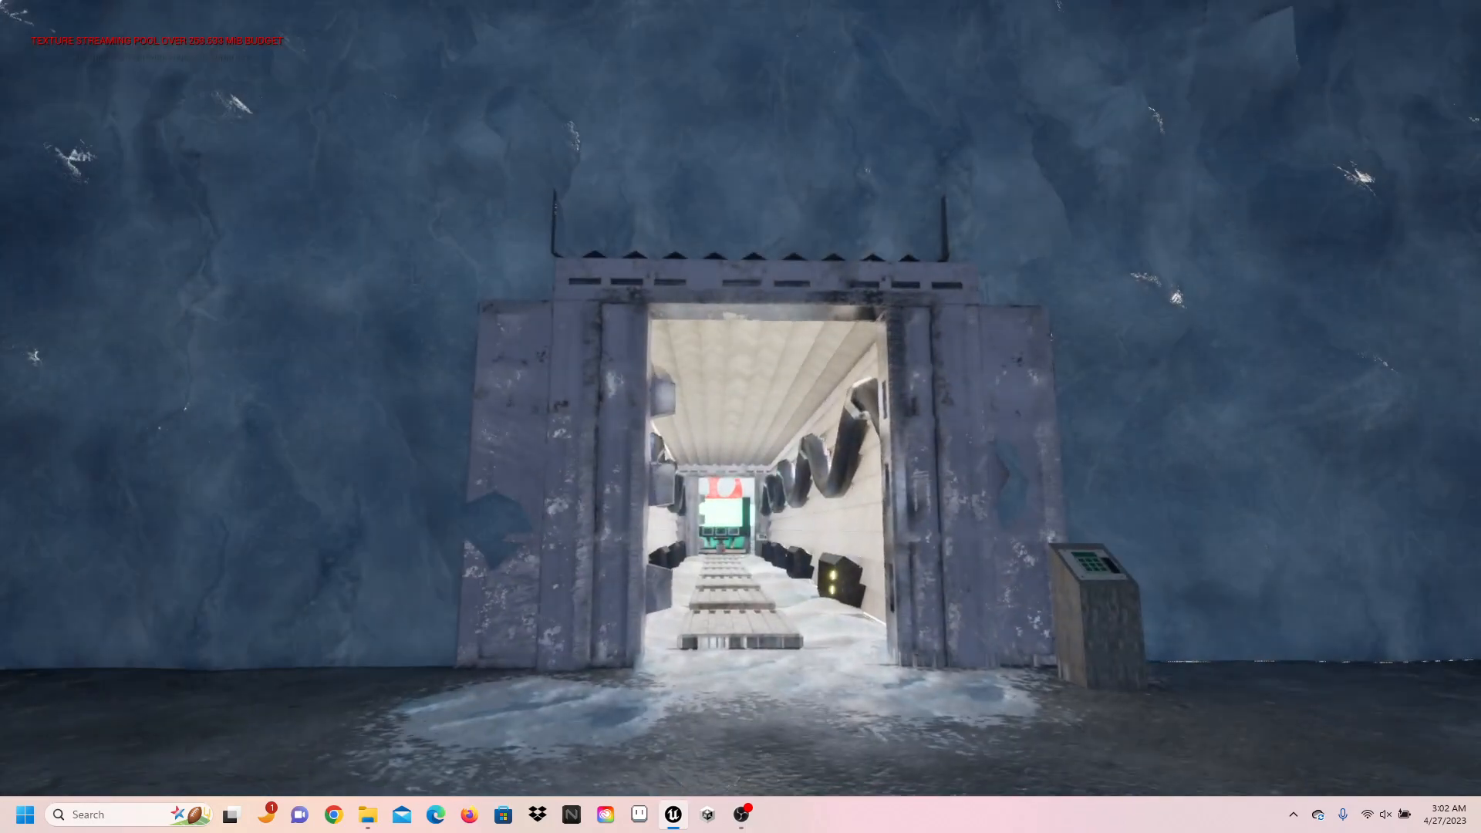
{"action": "key", "text": "w"}
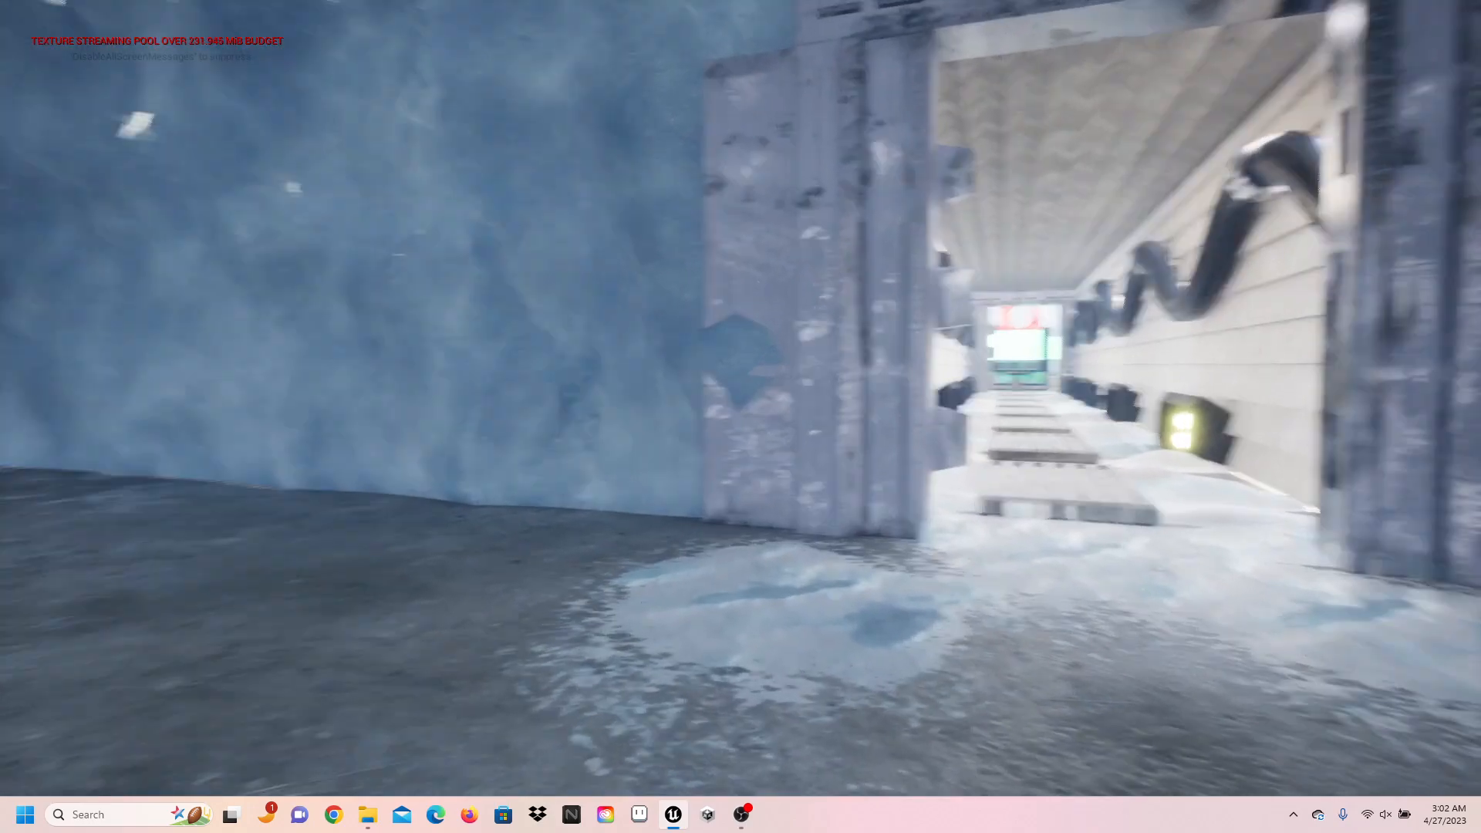
{"action": "key", "text": "w"}
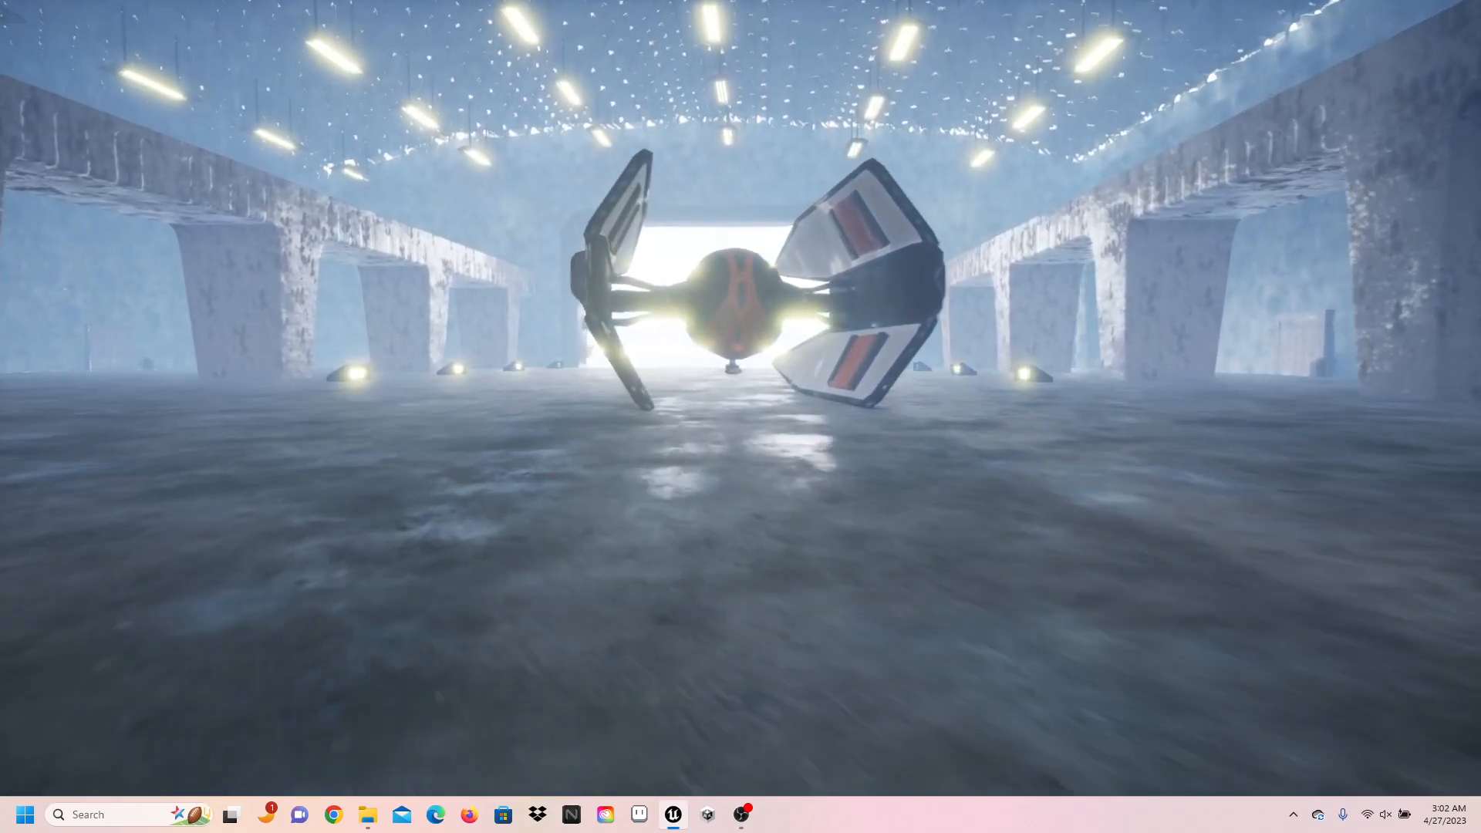
{"action": "key", "text": "w"}
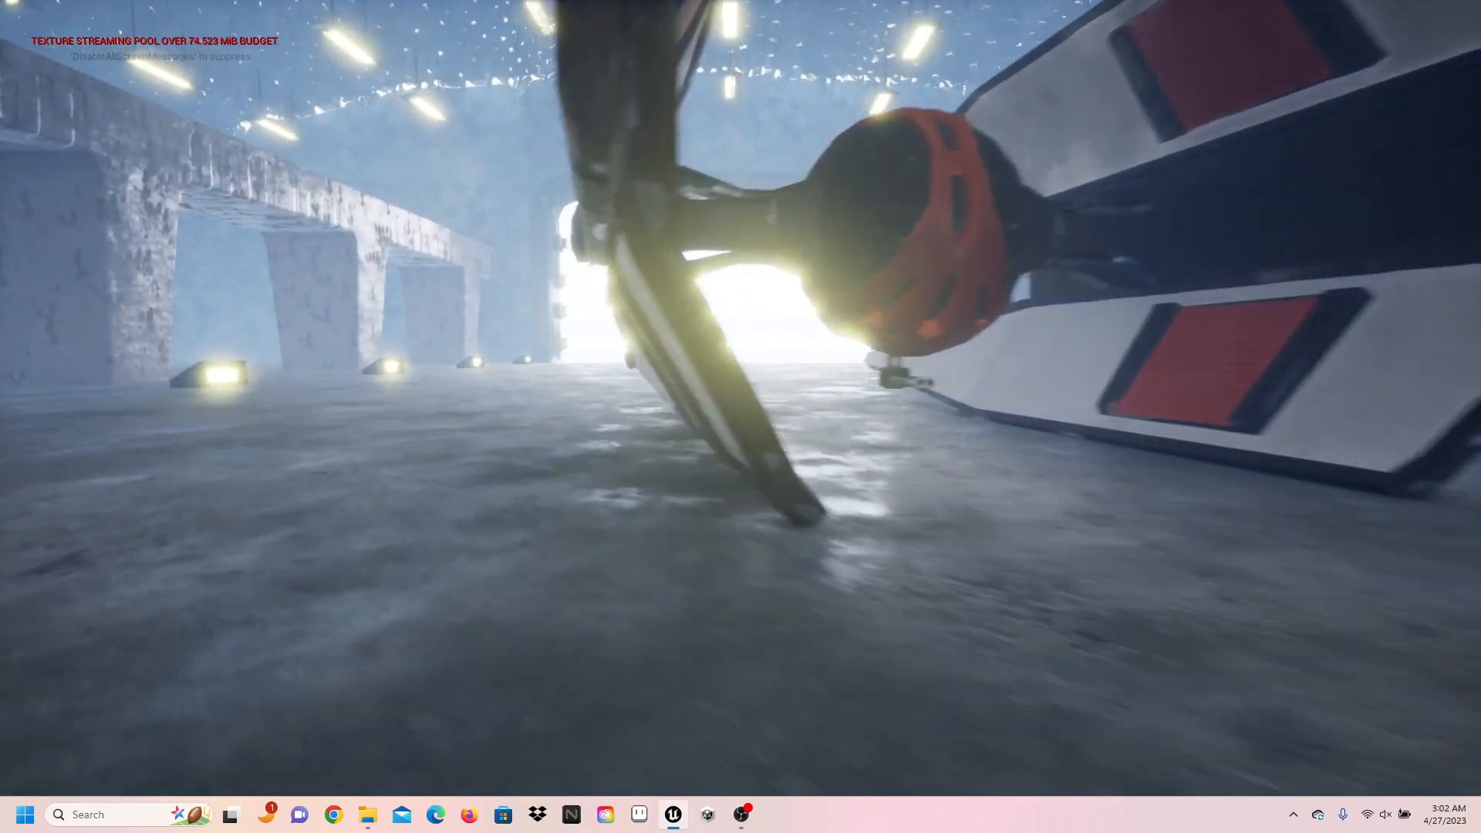
{"action": "key", "text": "s"}
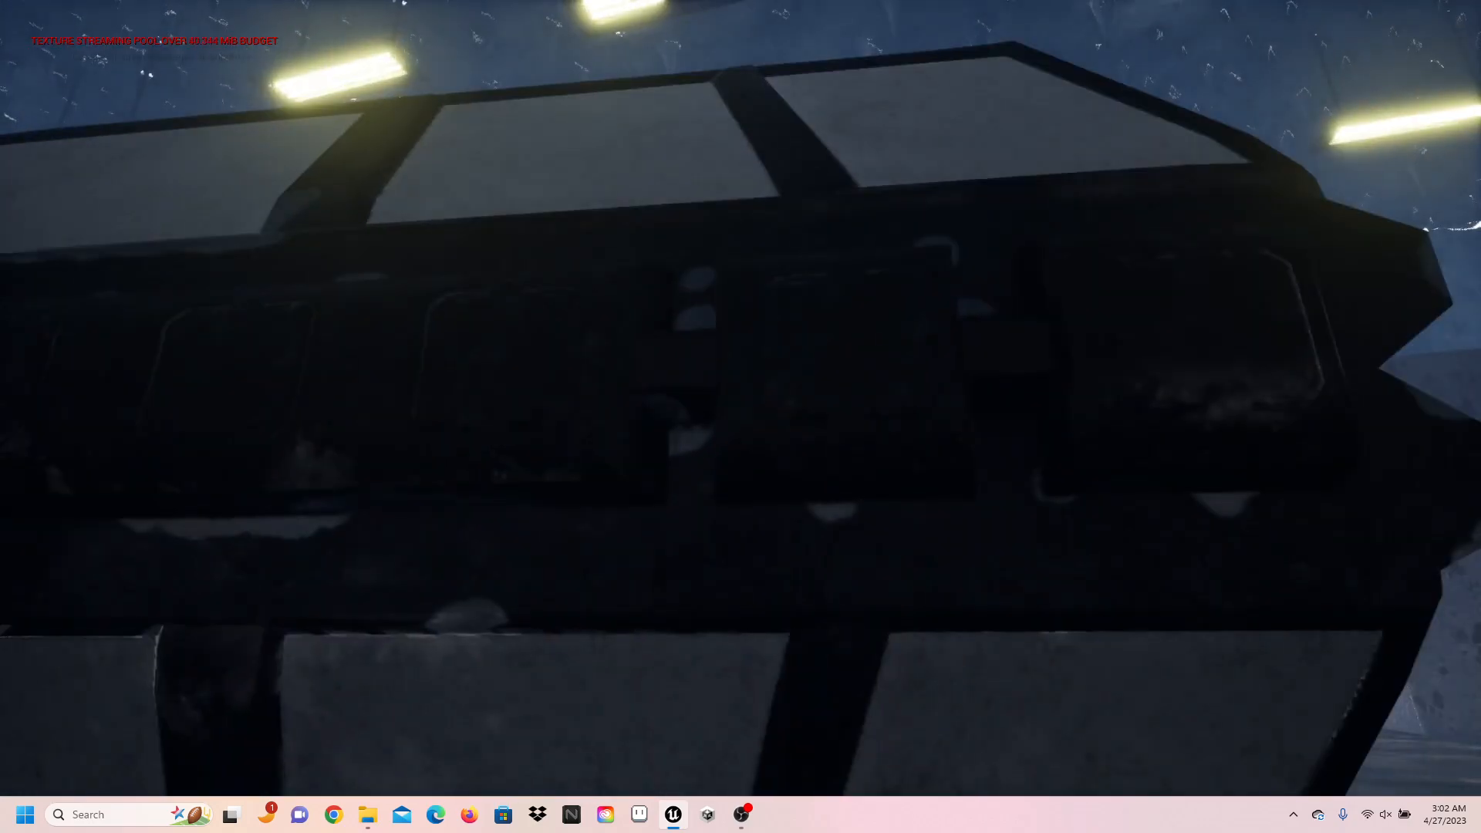
{"action": "key", "text": "a"}
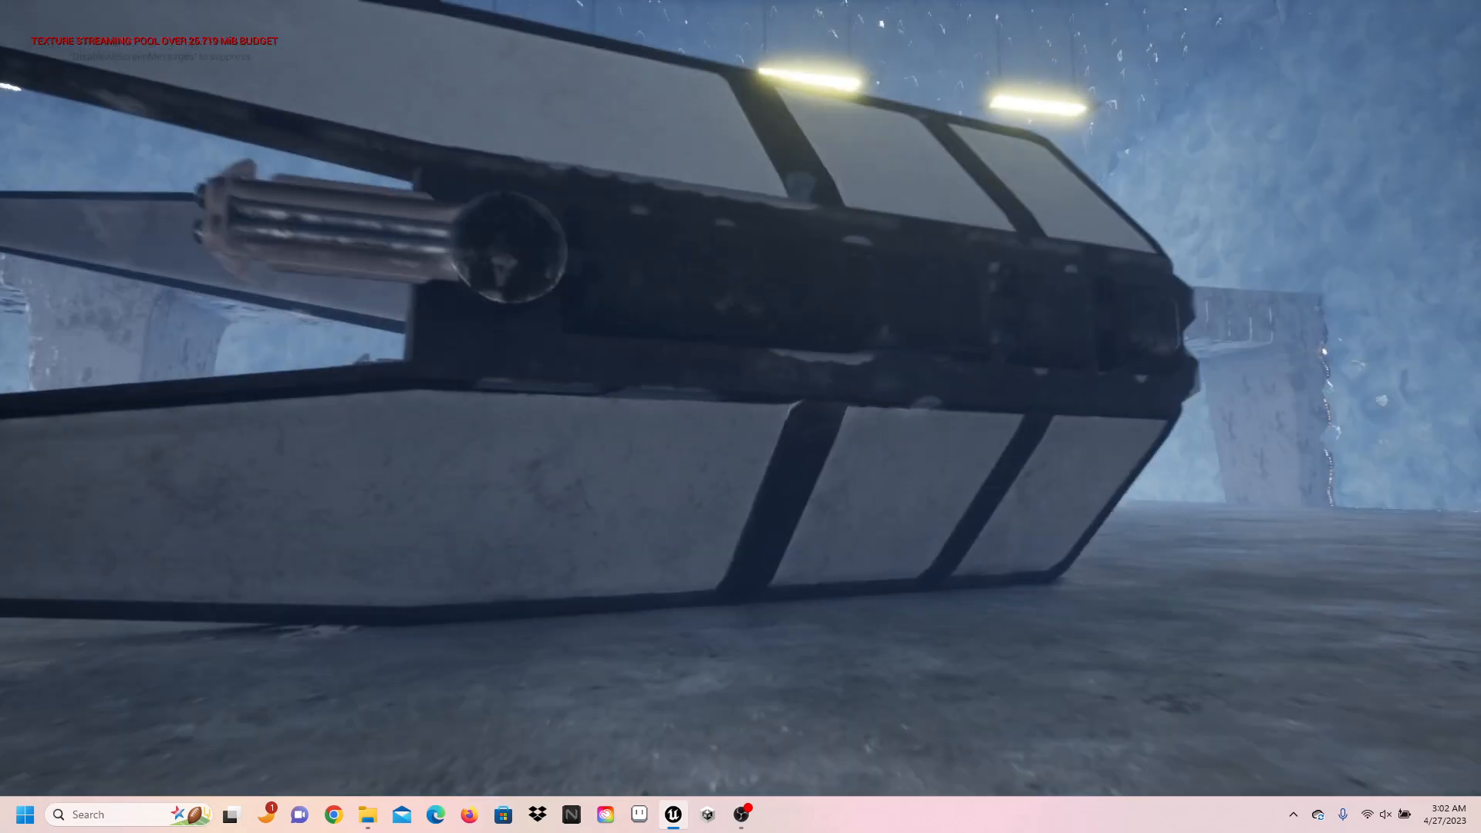
{"action": "key", "text": "w"}
{"action": "key", "text": "s"}
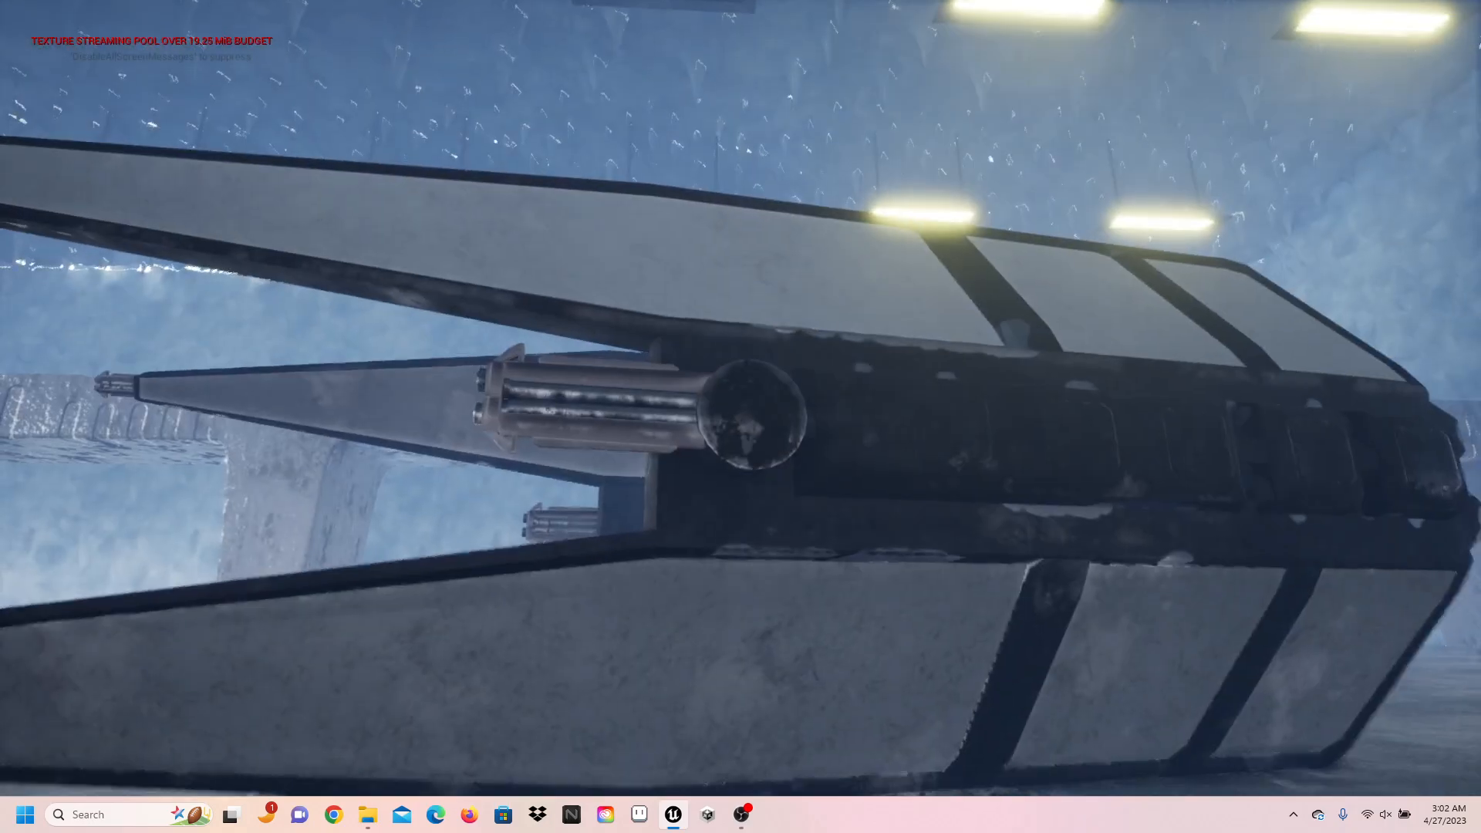
{"action": "key", "text": "s"}
{"action": "key", "text": "a"}
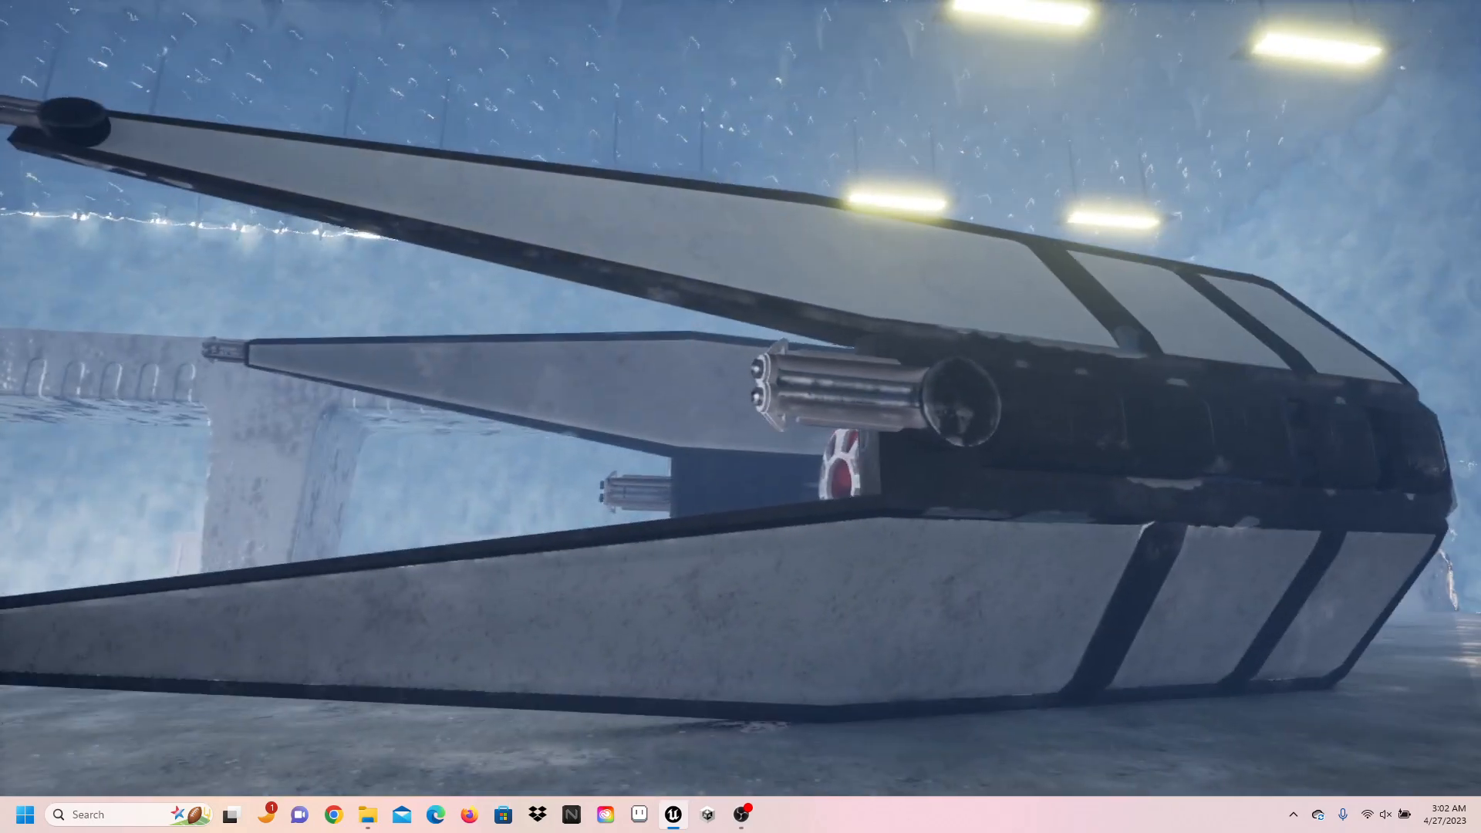
{"action": "key", "text": "a"}
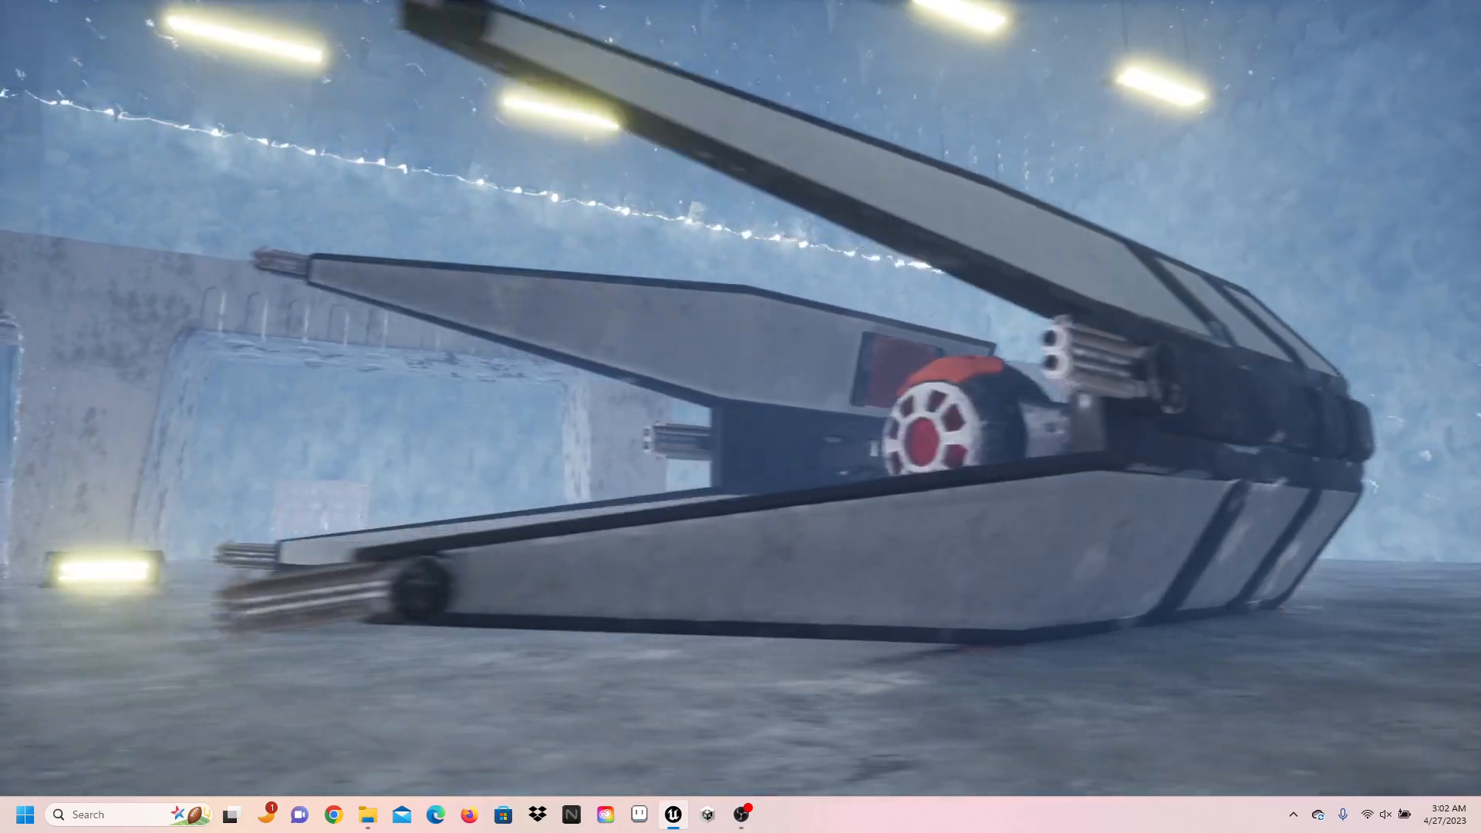
{"action": "key", "text": "w"}
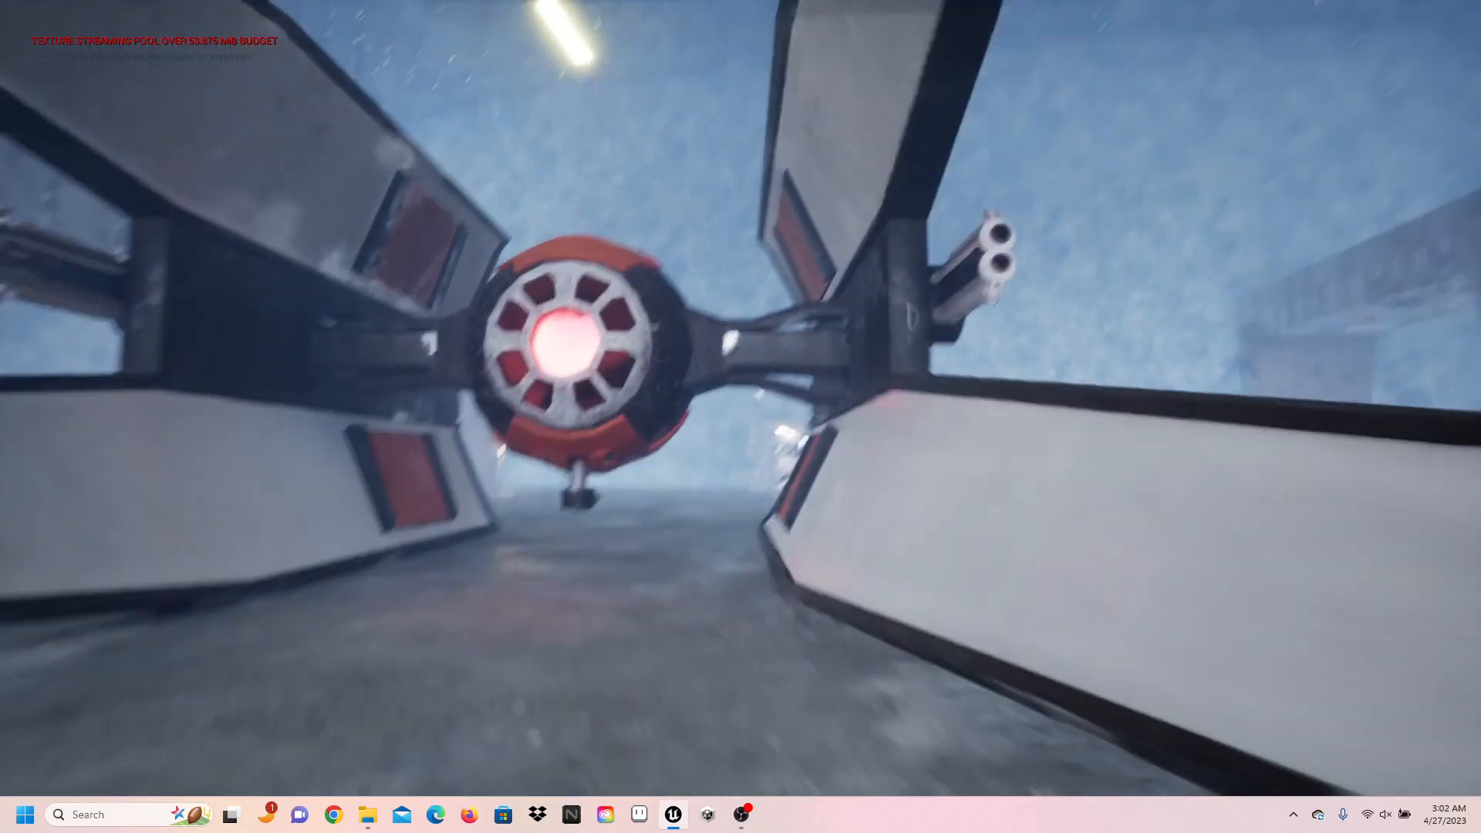
{"action": "key", "text": "a"}
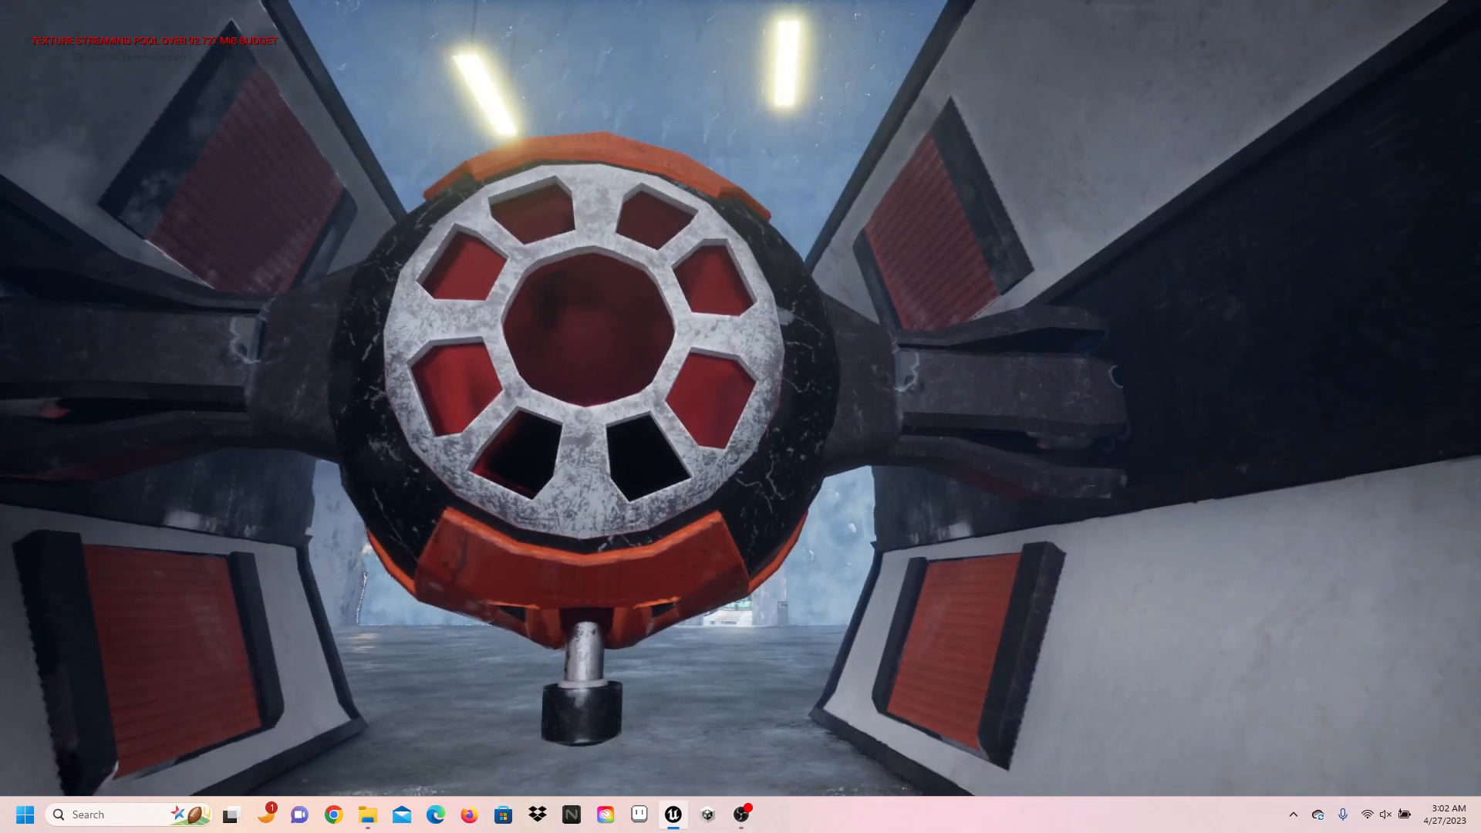
{"action": "key", "text": "s"}
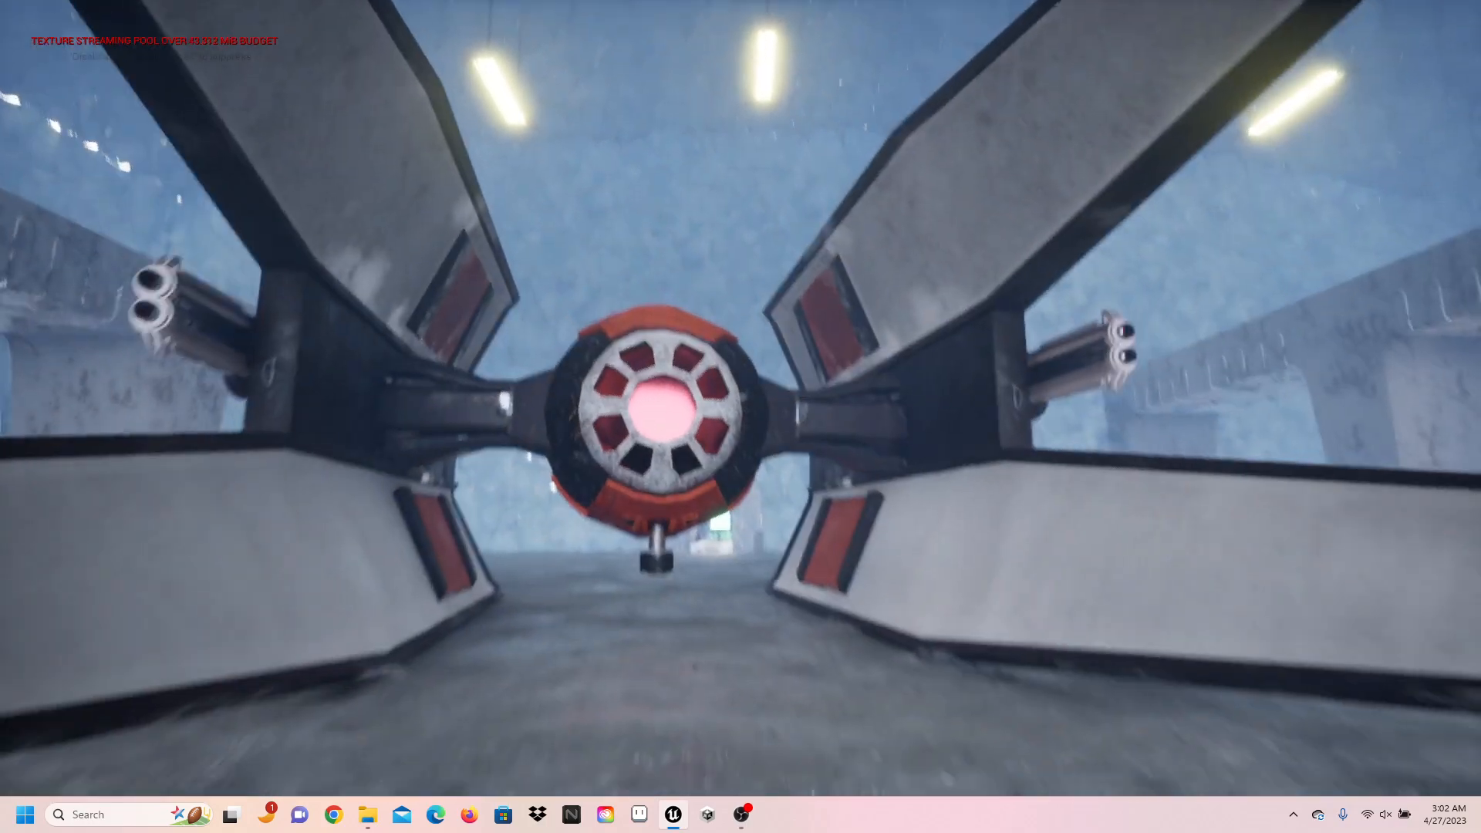
{"action": "key", "text": "w"}
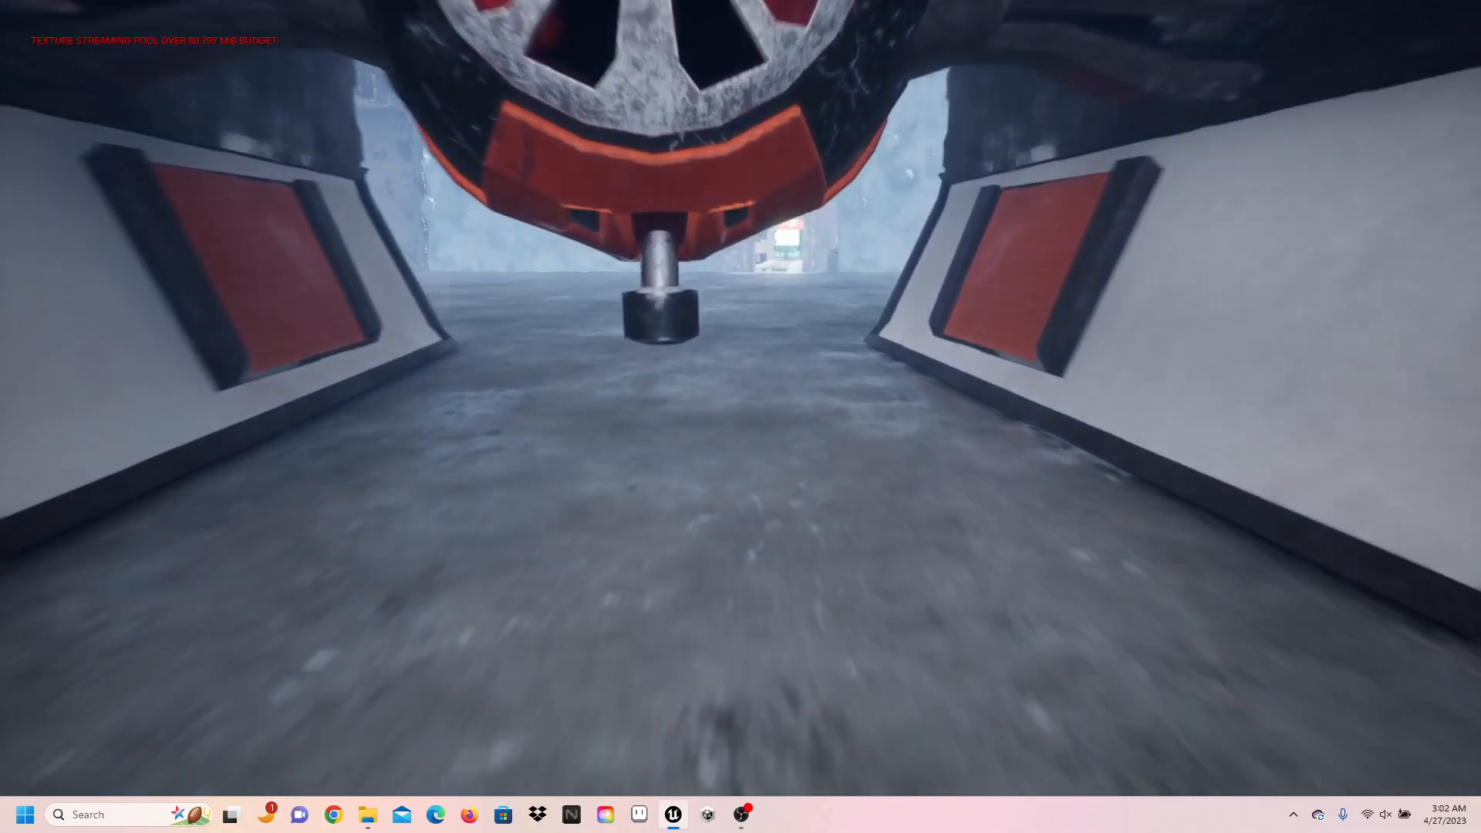
{"action": "key", "text": "w"}
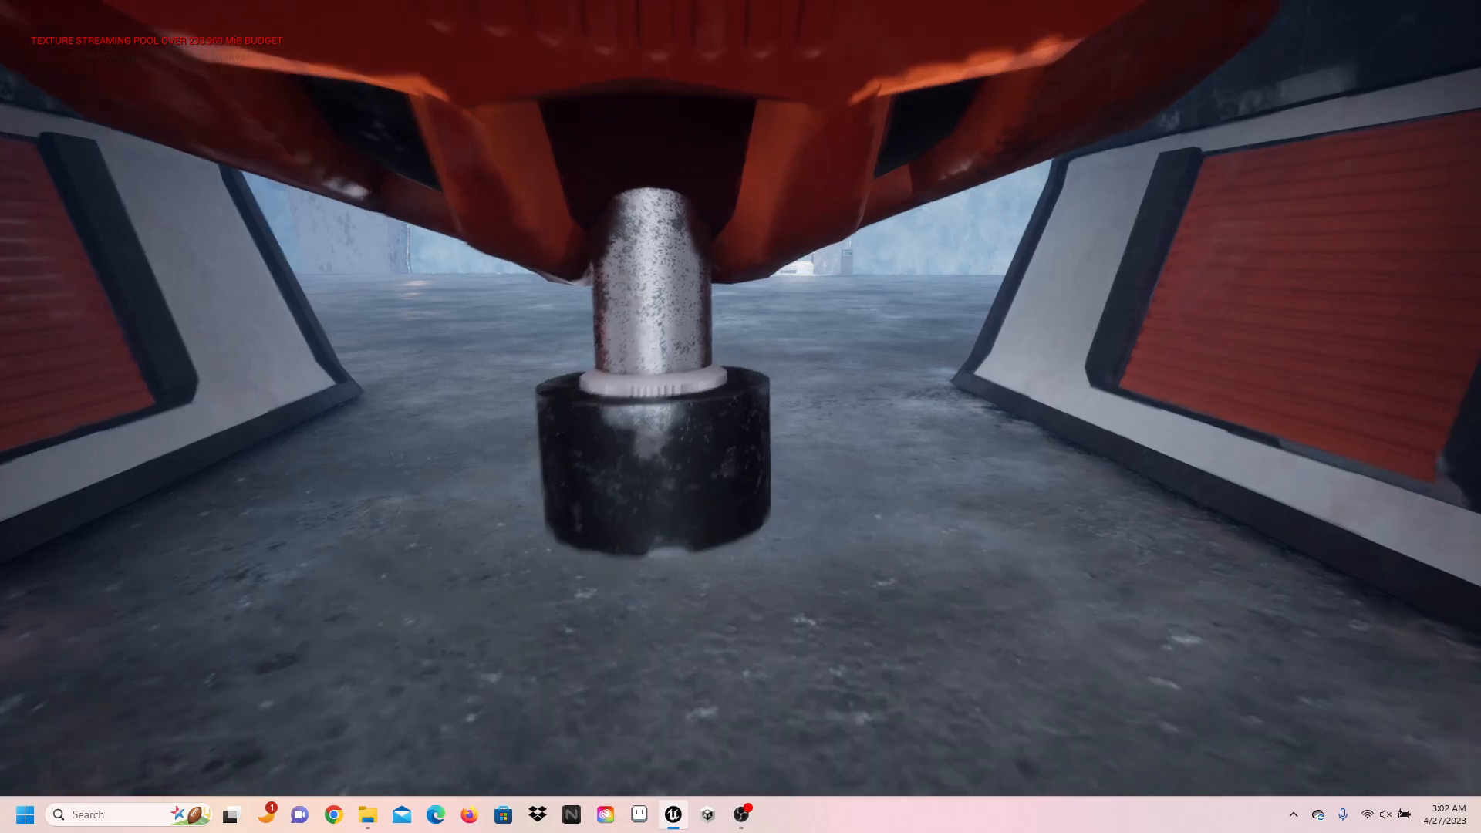
{"action": "key", "text": "s"}
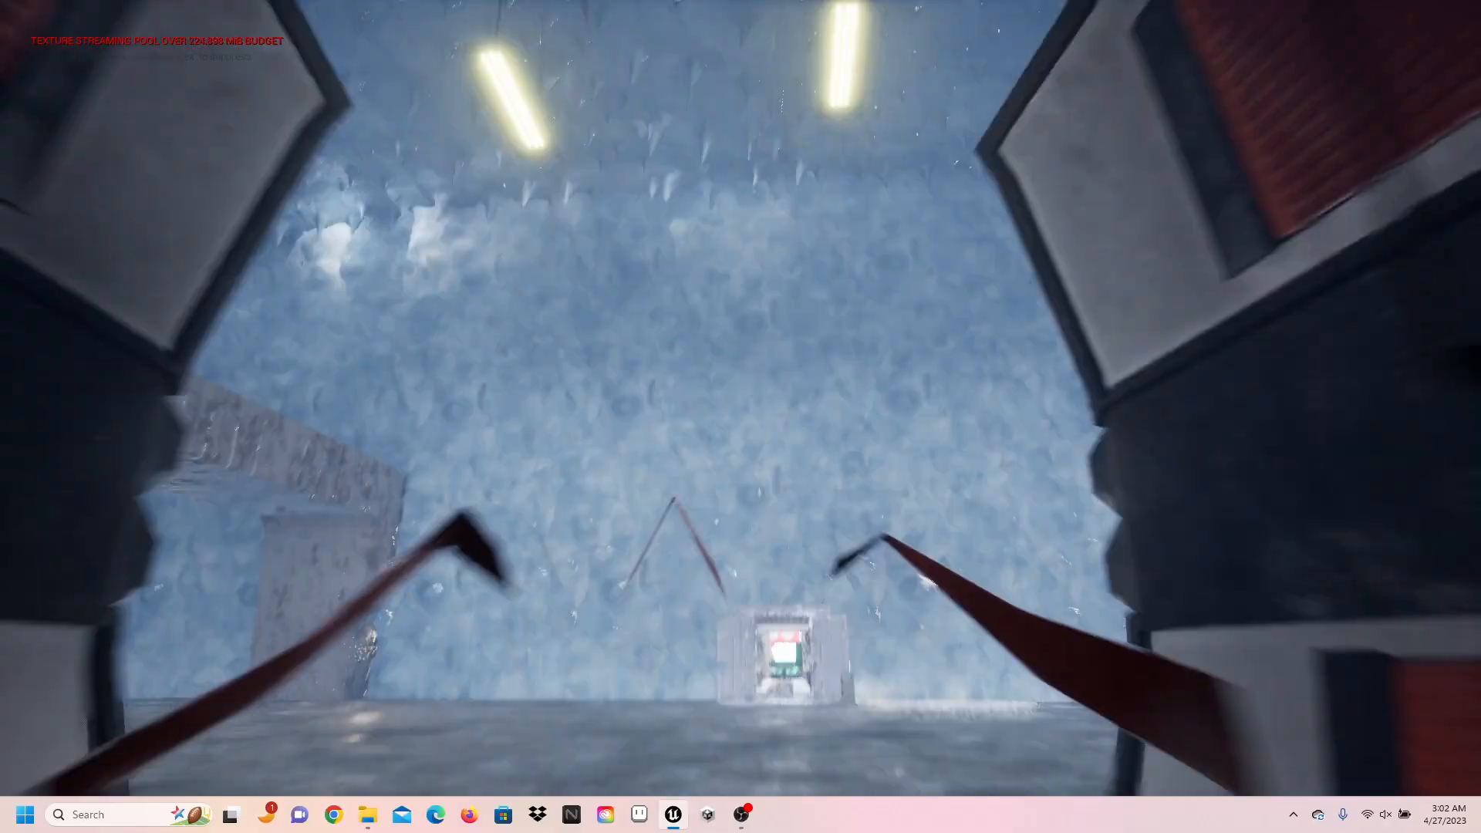
{"action": "key", "text": "w"}
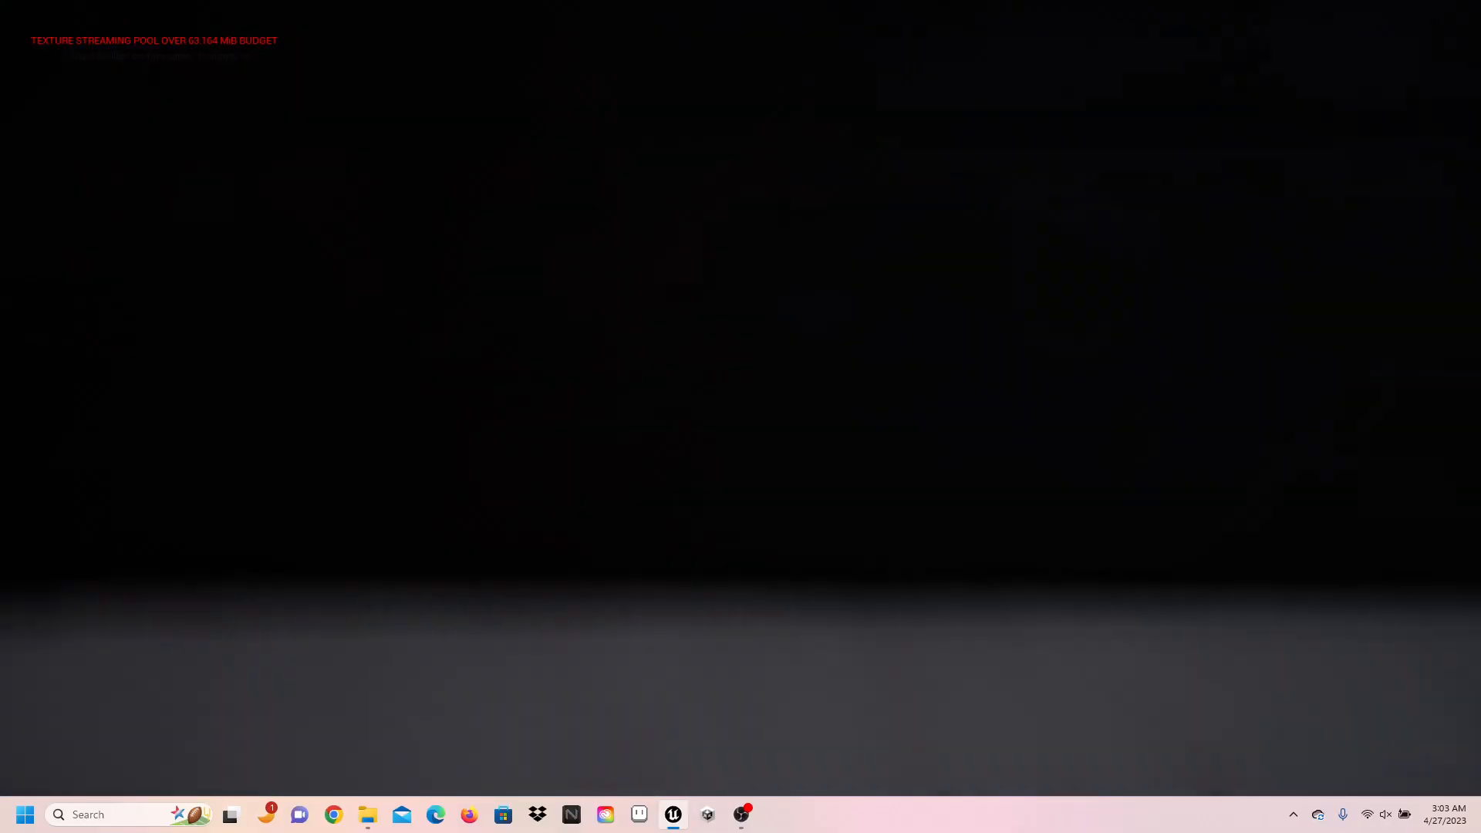
{"action": "key", "text": "w"}
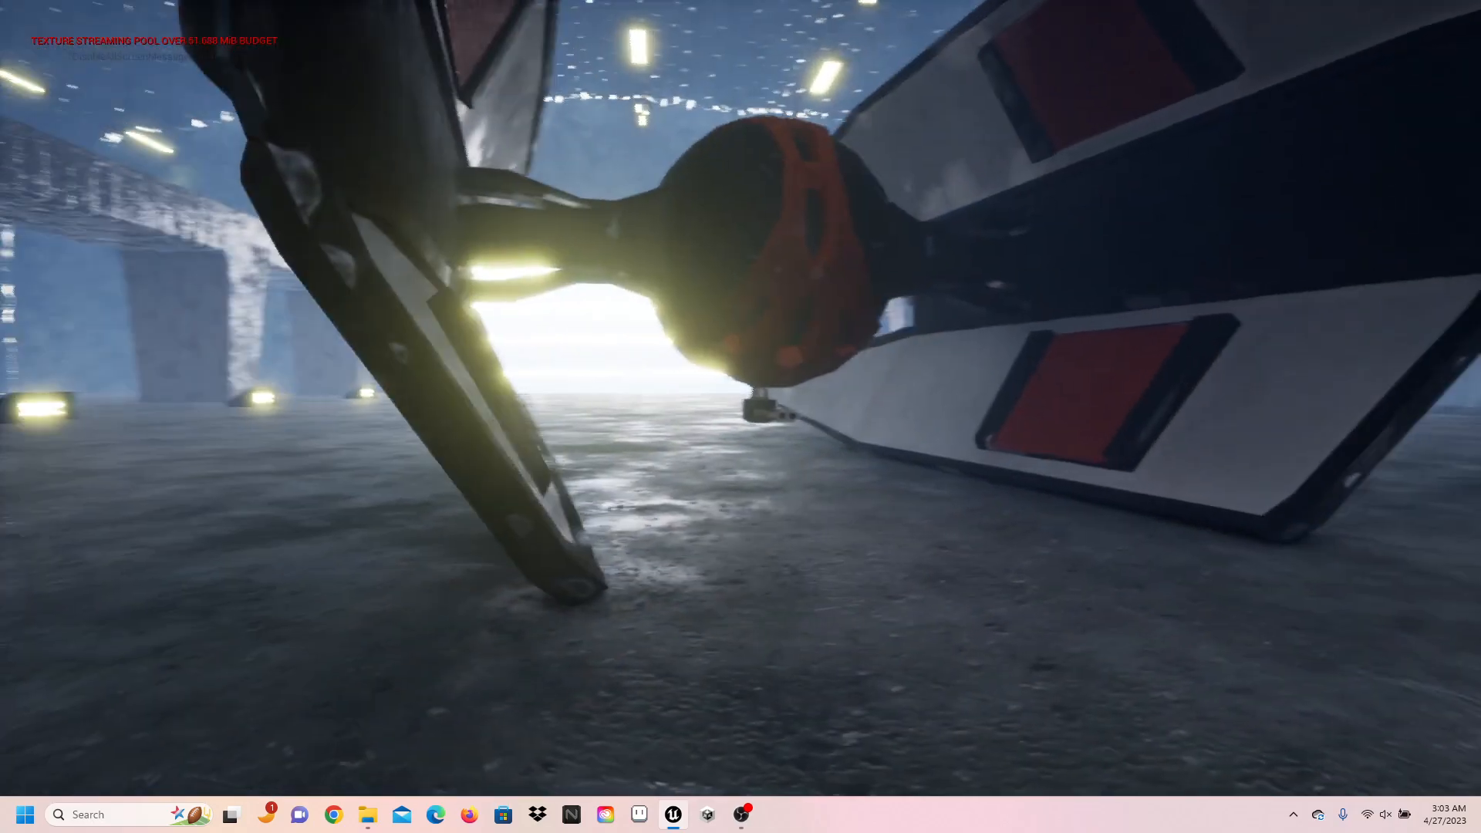
{"action": "key", "text": "w"}
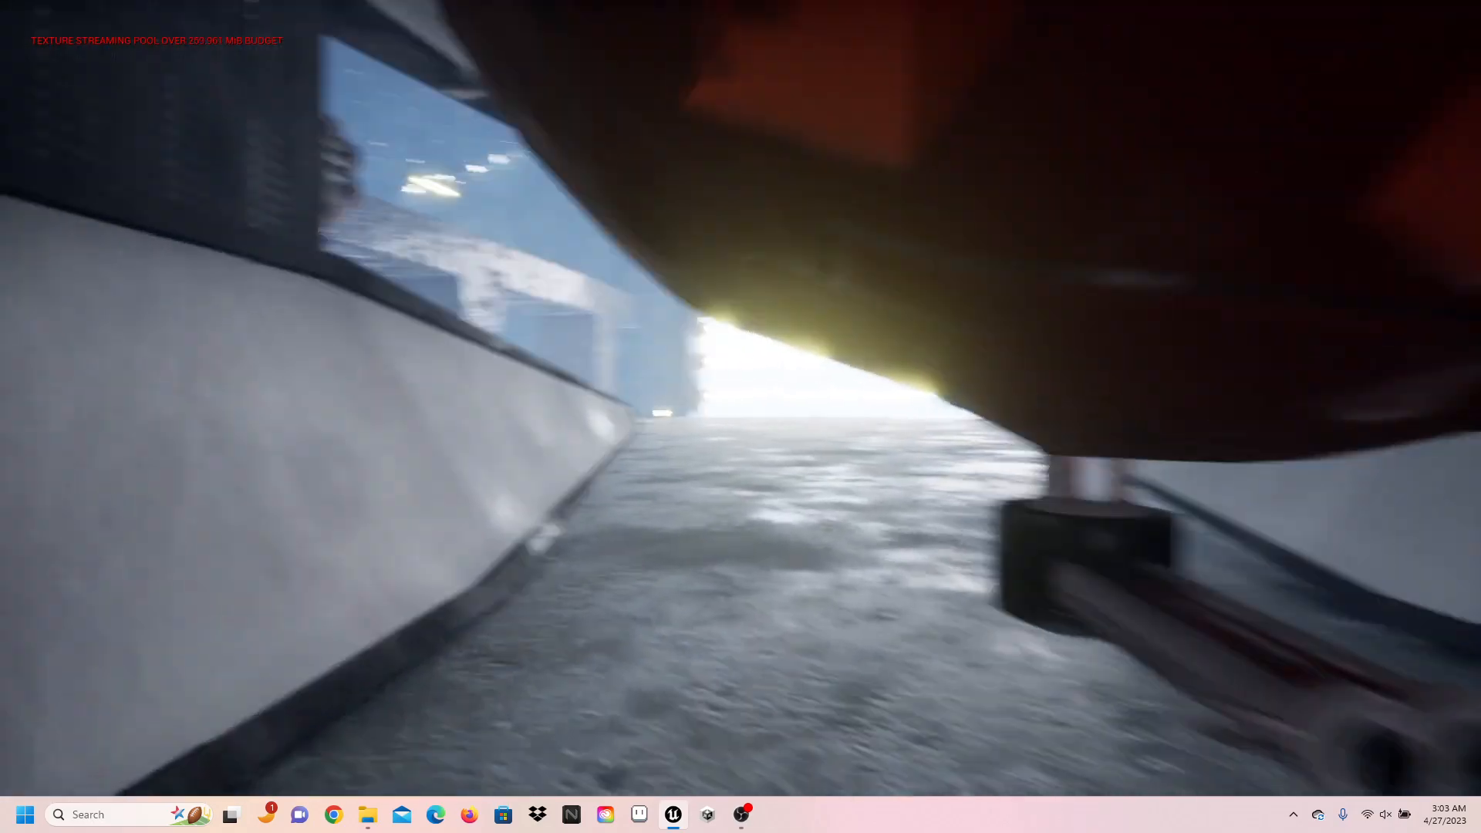
{"action": "key", "text": "w"}
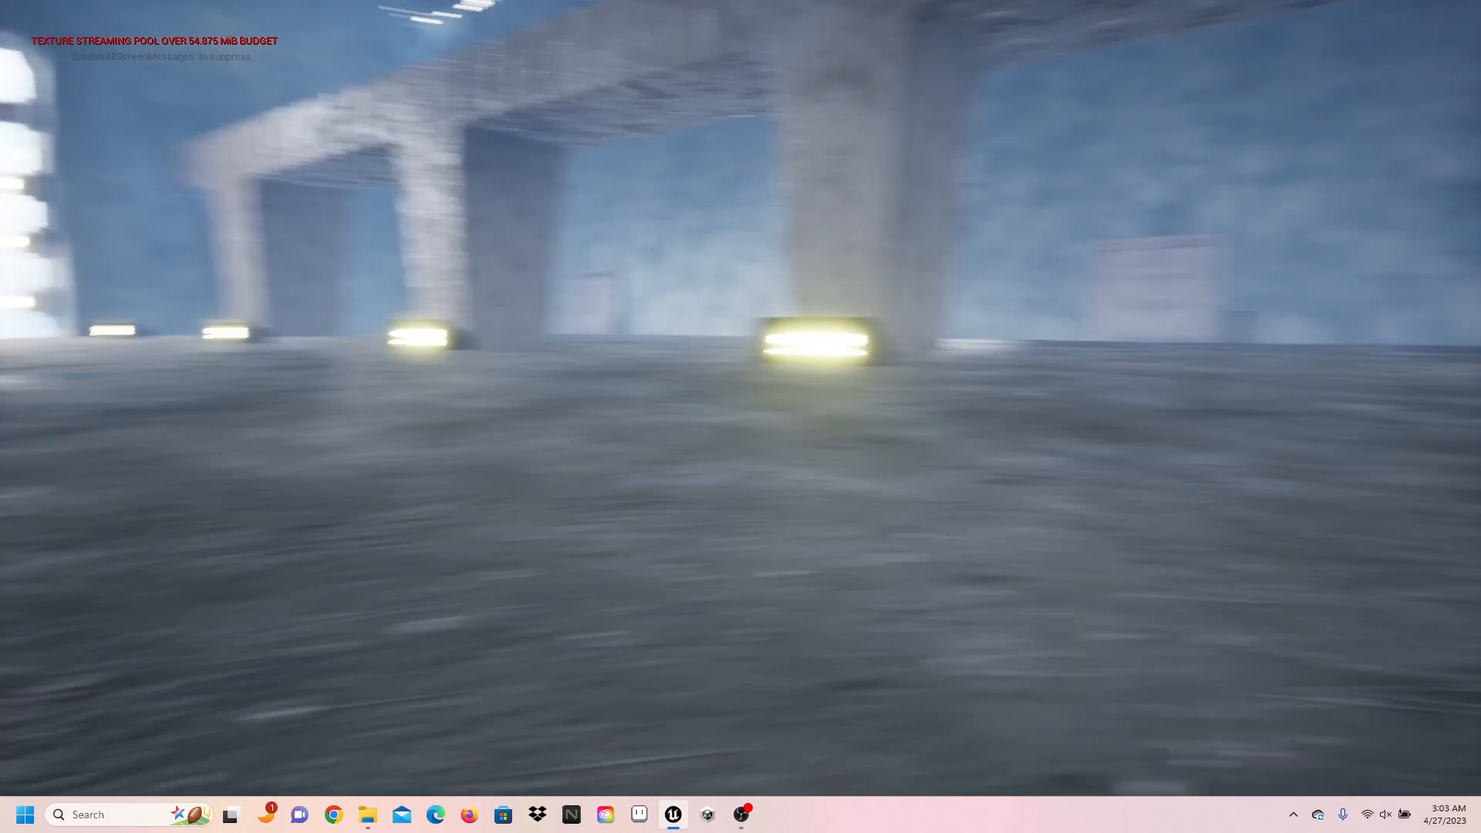
{"action": "key", "text": "s"}
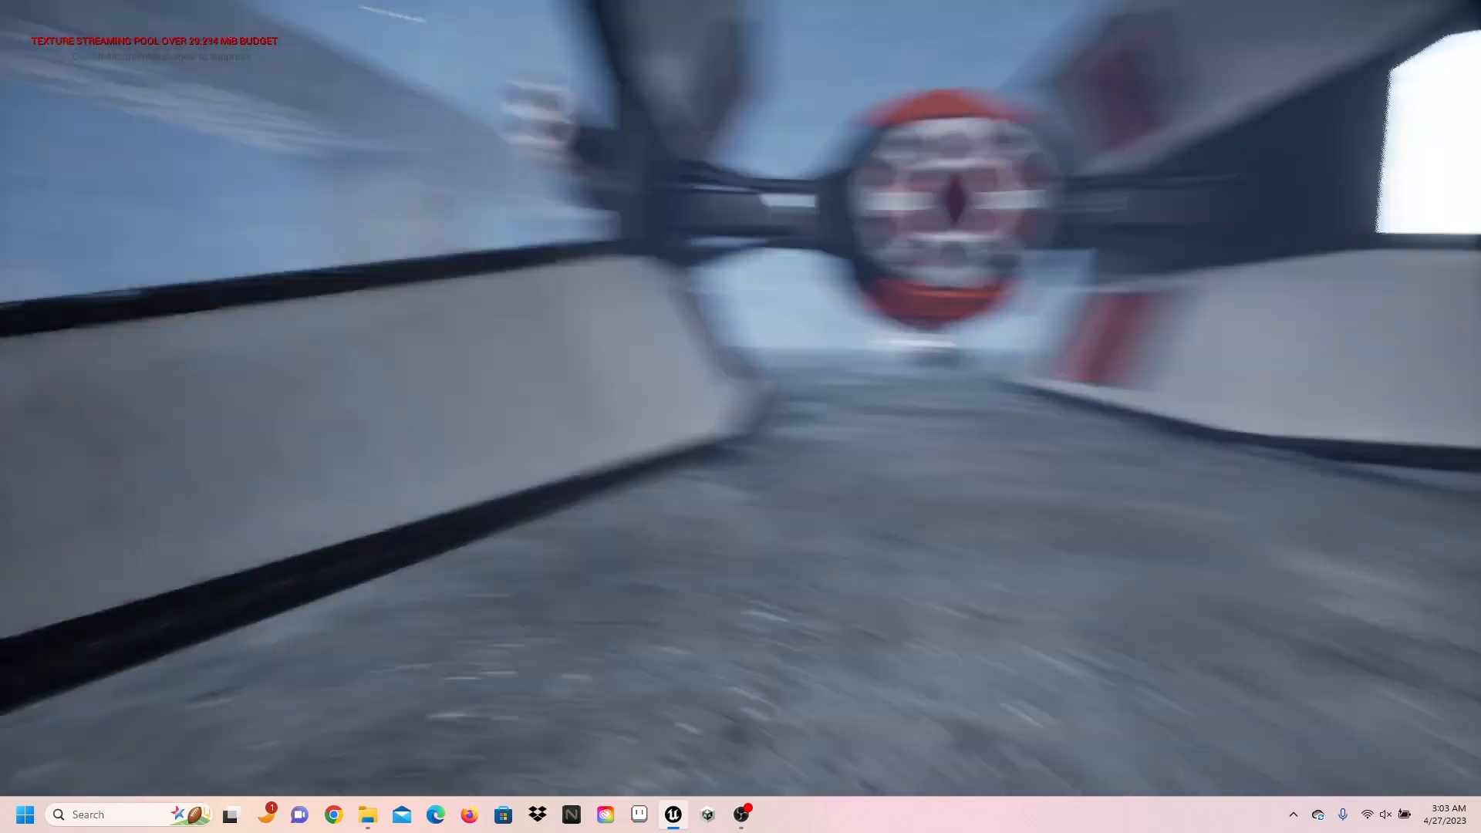
{"action": "key", "text": "a"}
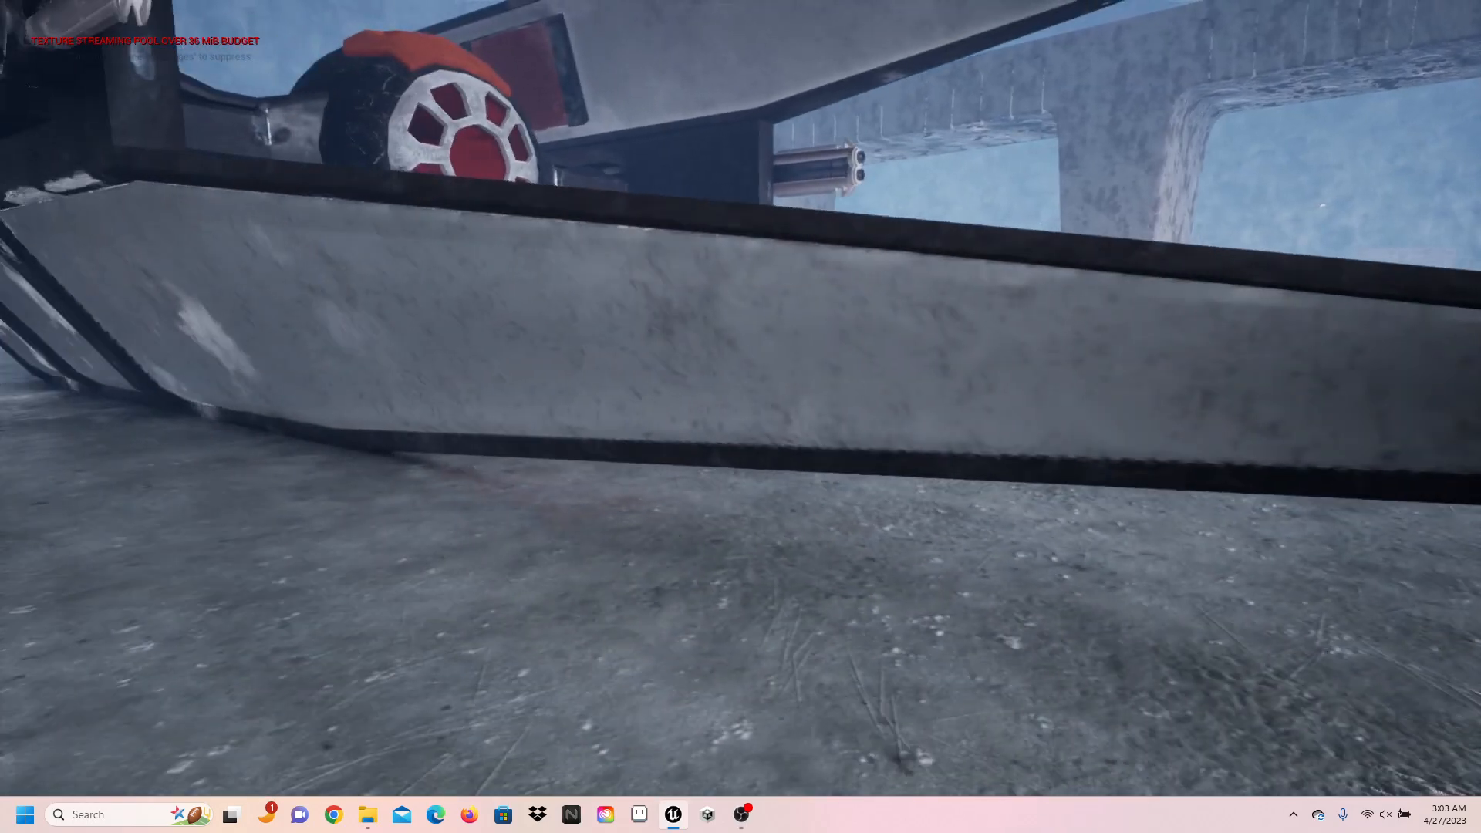
{"action": "key", "text": "a"}
{"action": "key", "text": "a"}
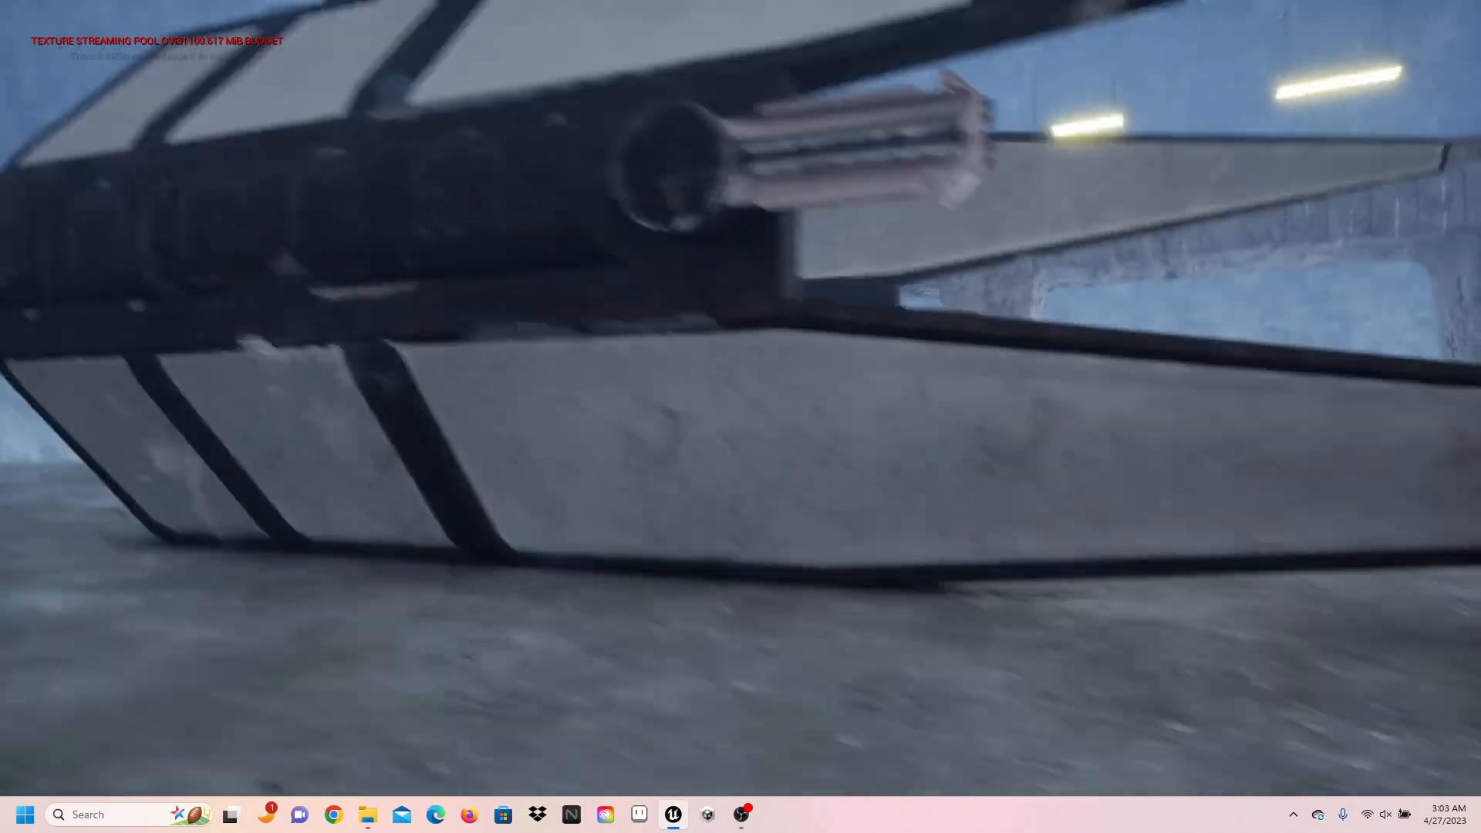
{"action": "key", "text": "w"}
{"action": "key", "text": "a"}
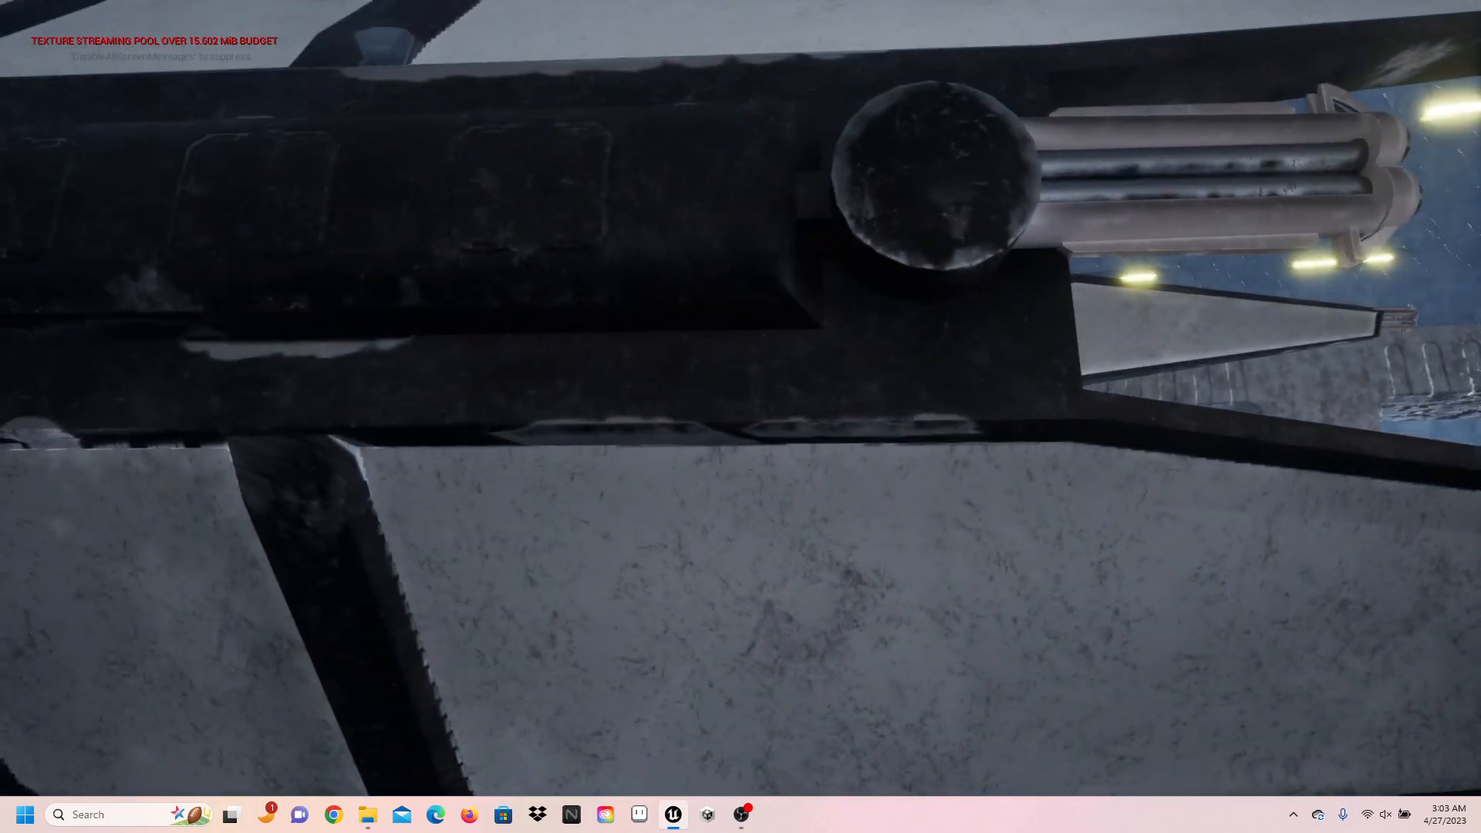
{"action": "key", "text": "s"}
{"action": "key", "text": "a"}
{"action": "key", "text": "s"}
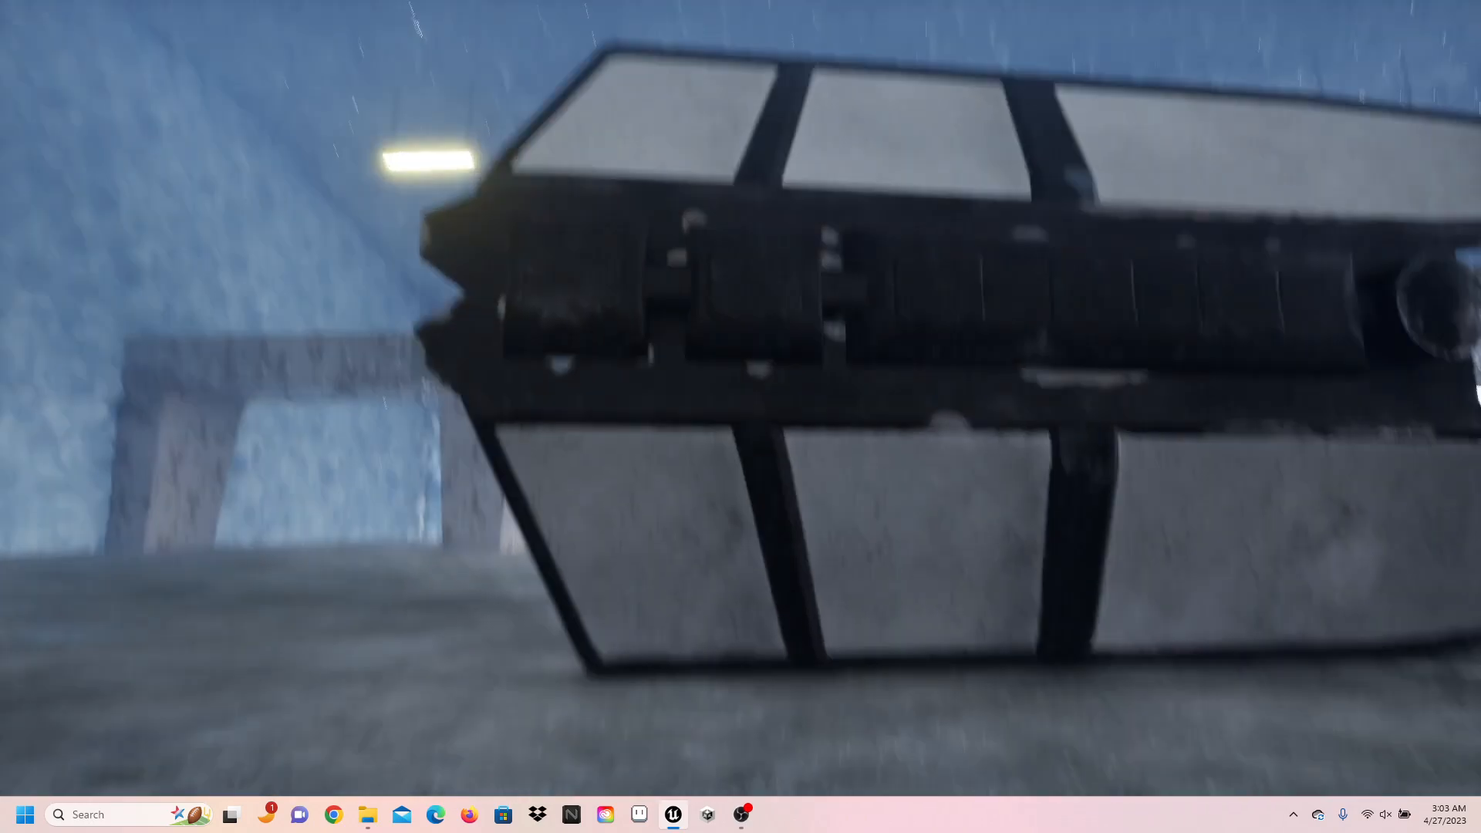
{"action": "key", "text": "a"}
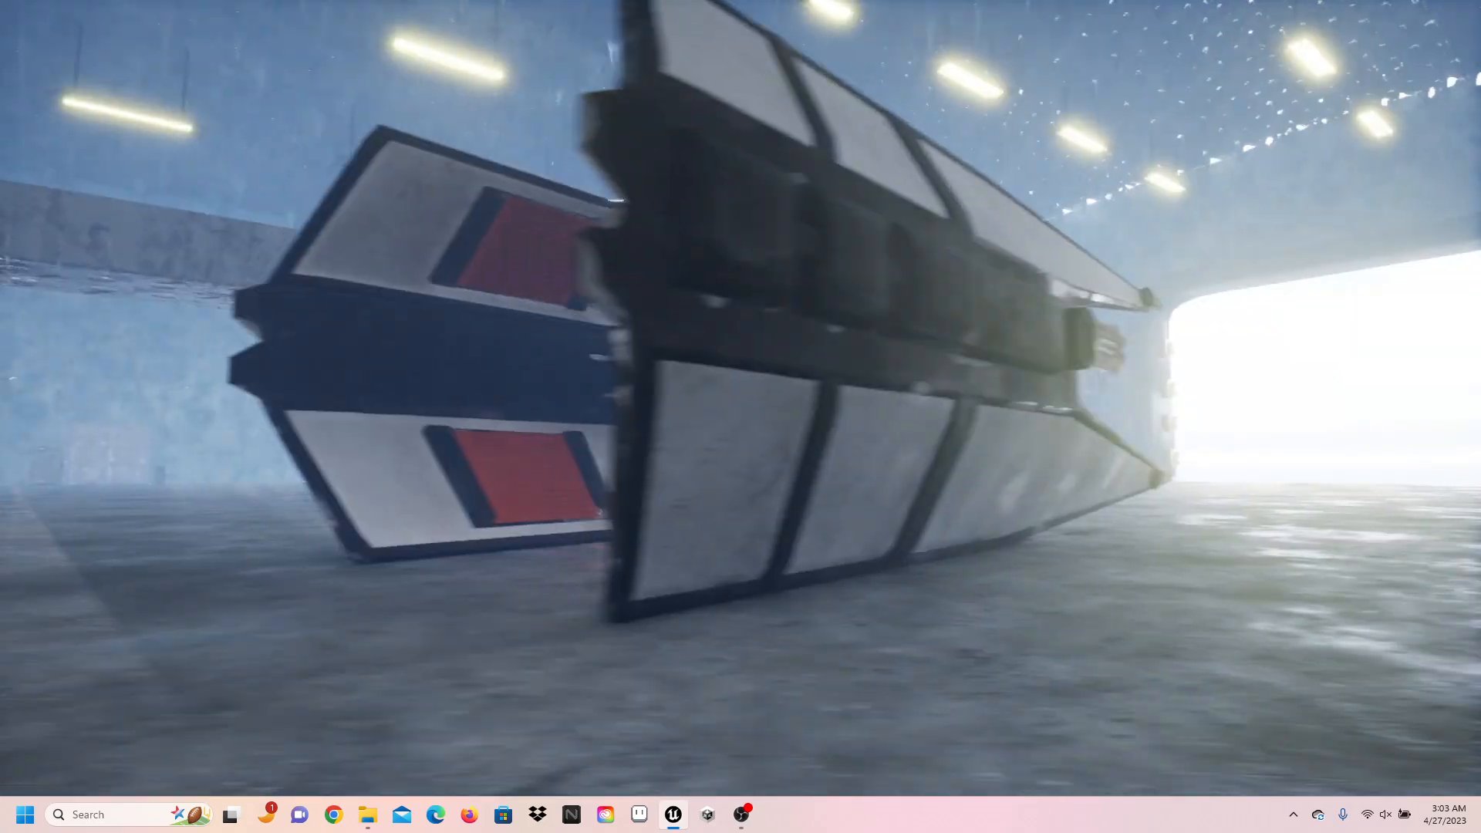
{"action": "key", "text": "w"}
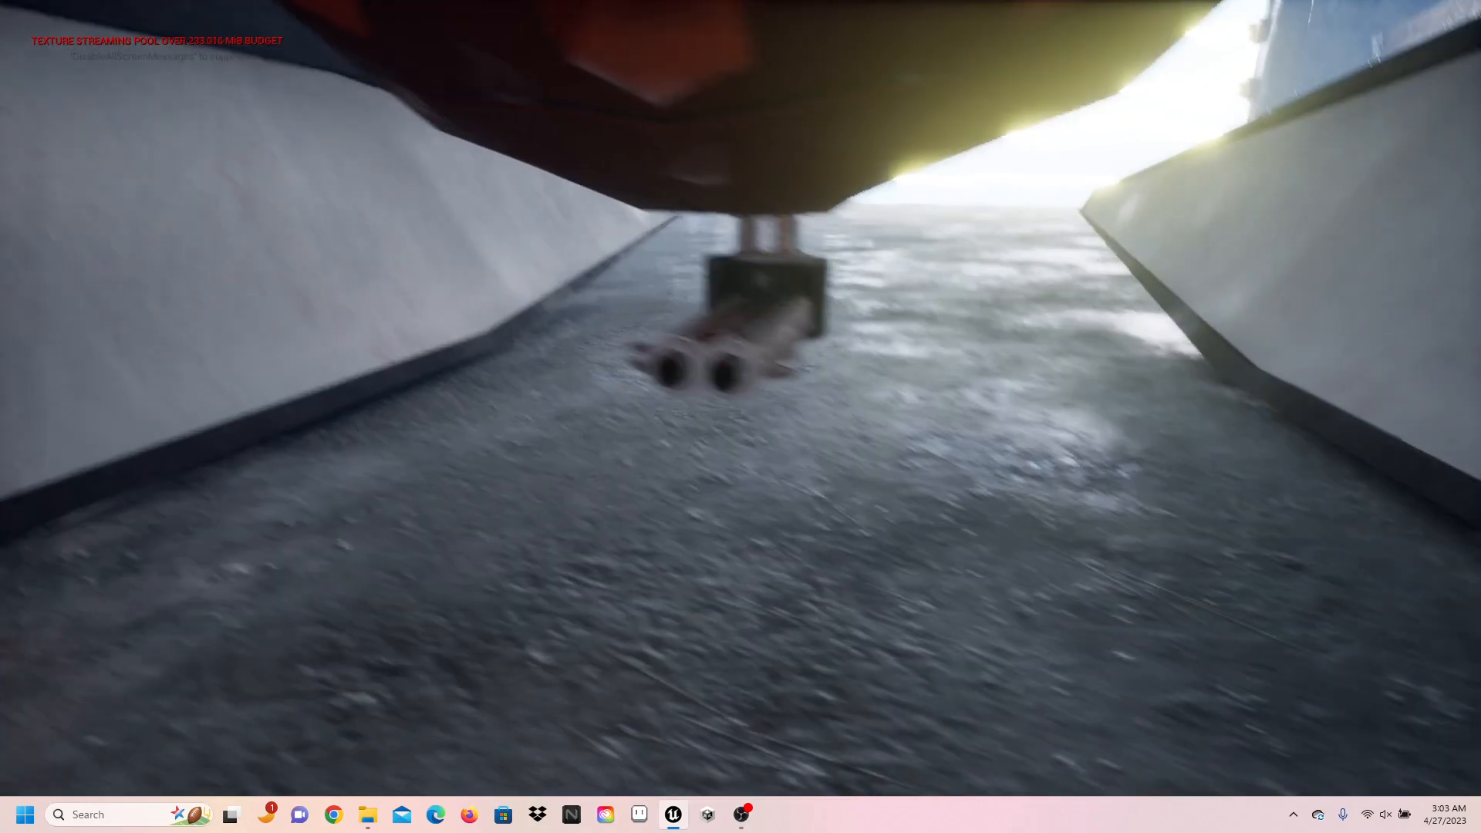
{"action": "key", "text": "s"}
{"action": "key", "text": "a"}
{"action": "key", "text": "d"}
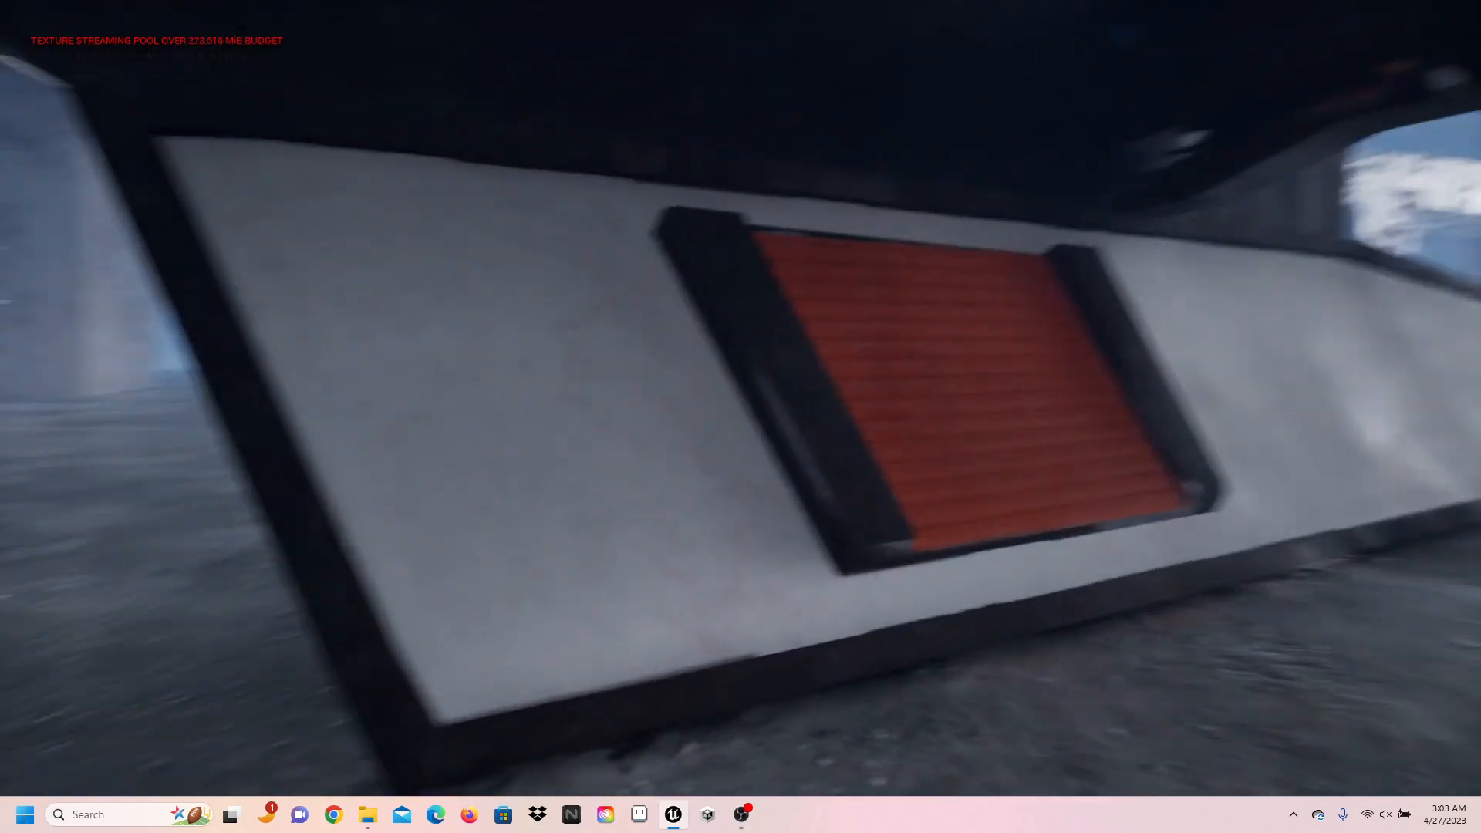
{"action": "key", "text": "w"}
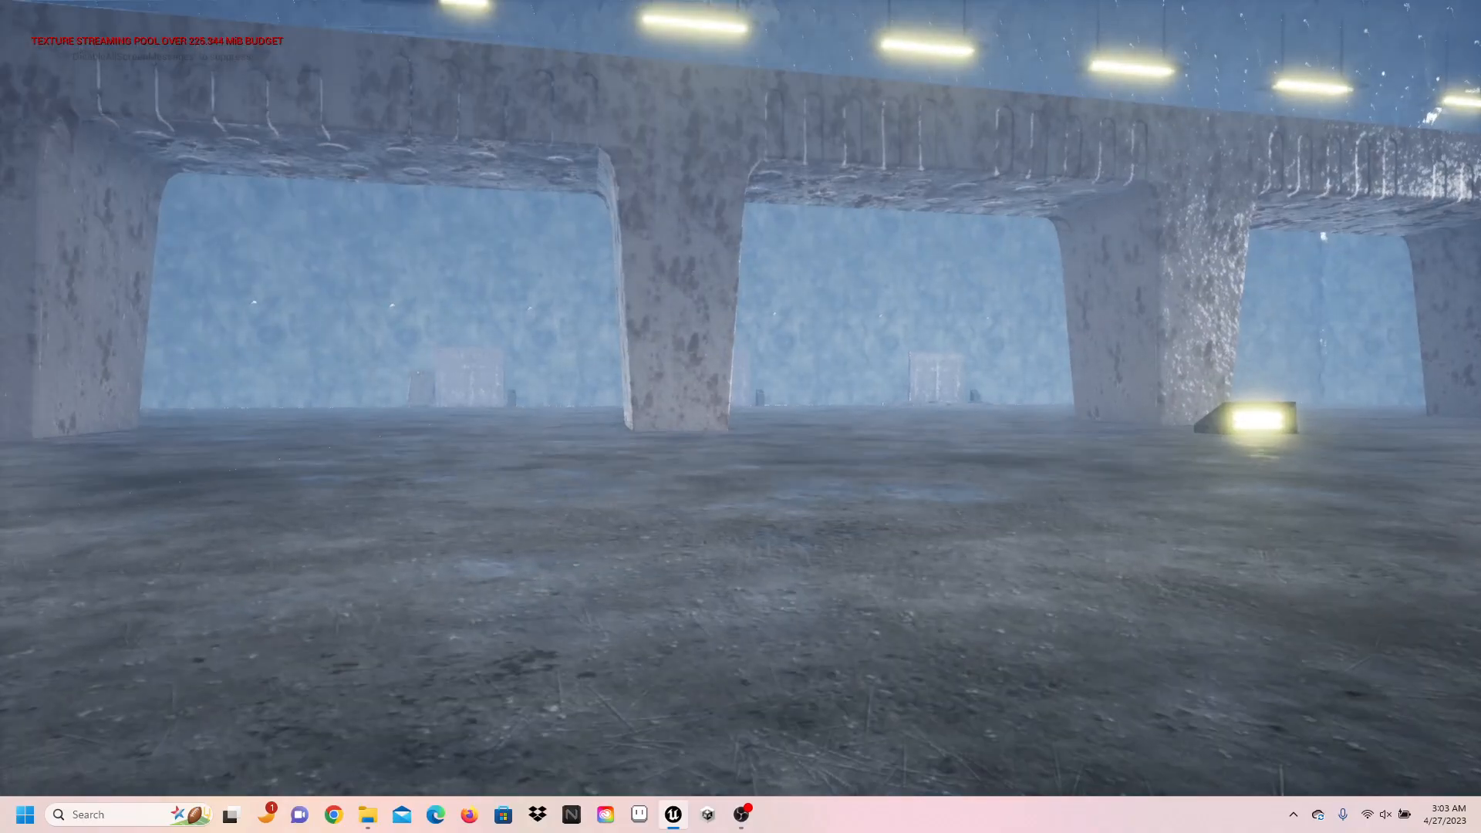
{"action": "key", "text": "s"}
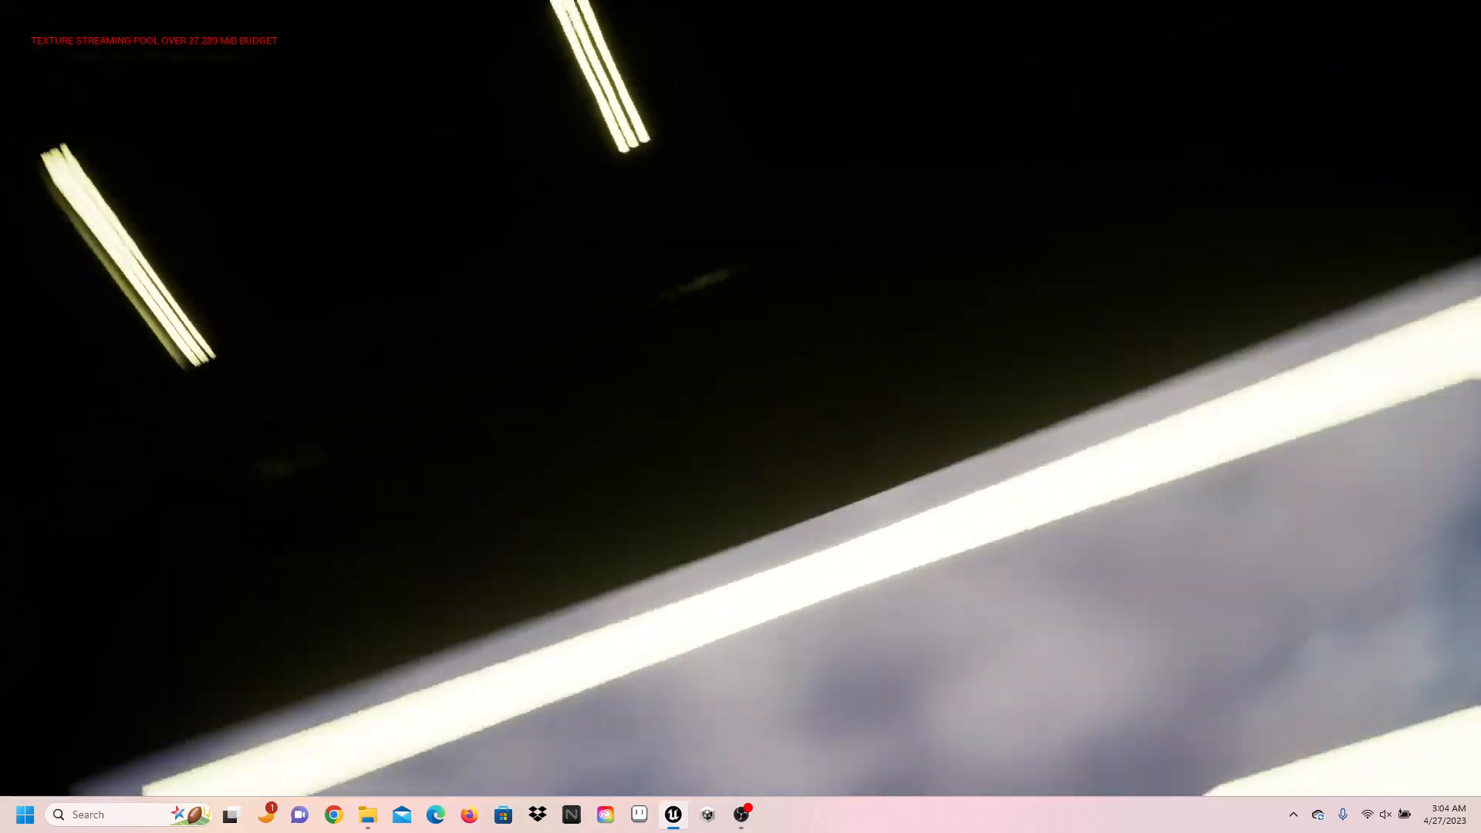
{"action": "key", "text": "w"}
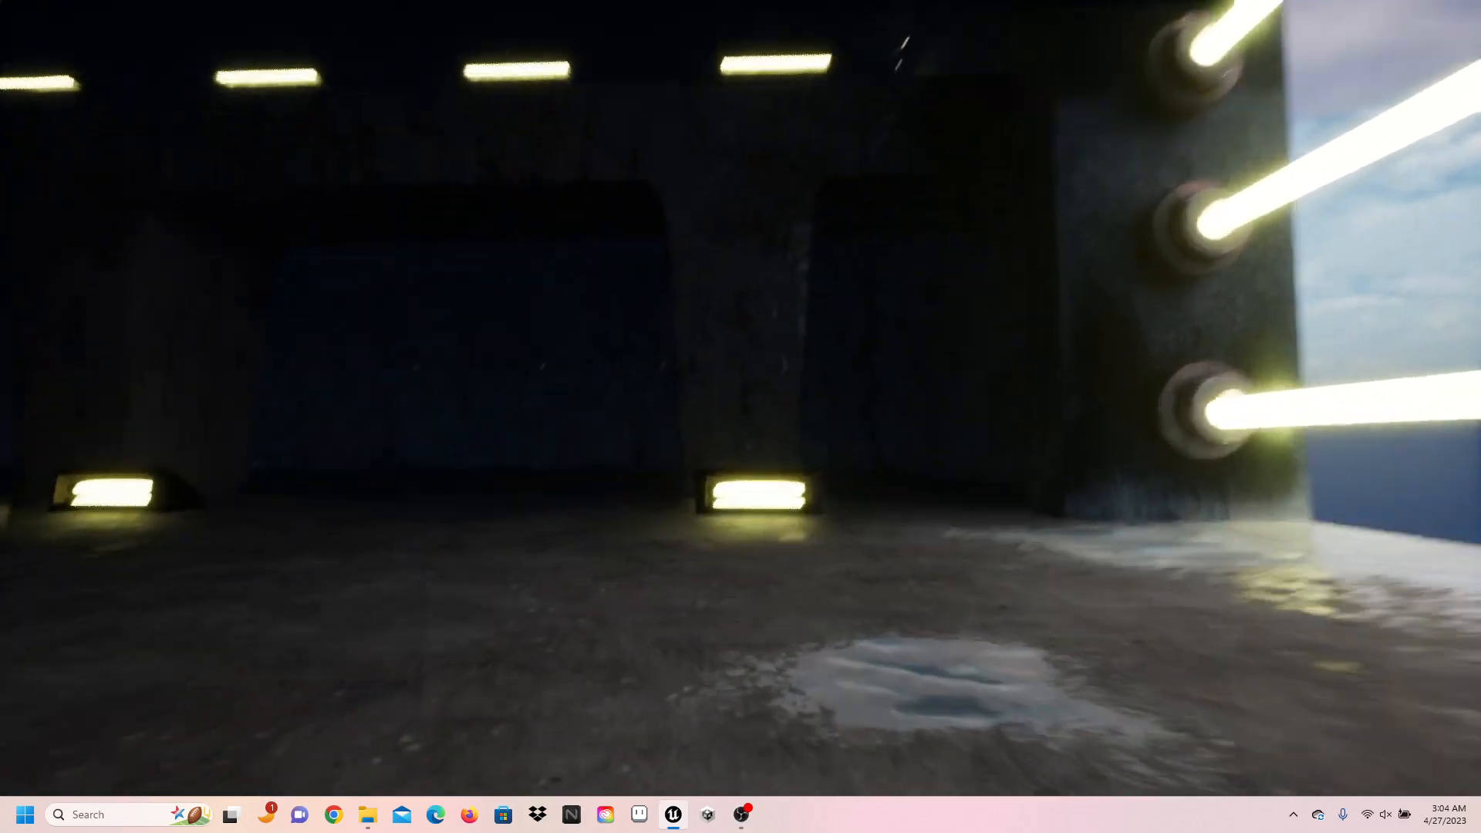
{"action": "key", "text": "s"}
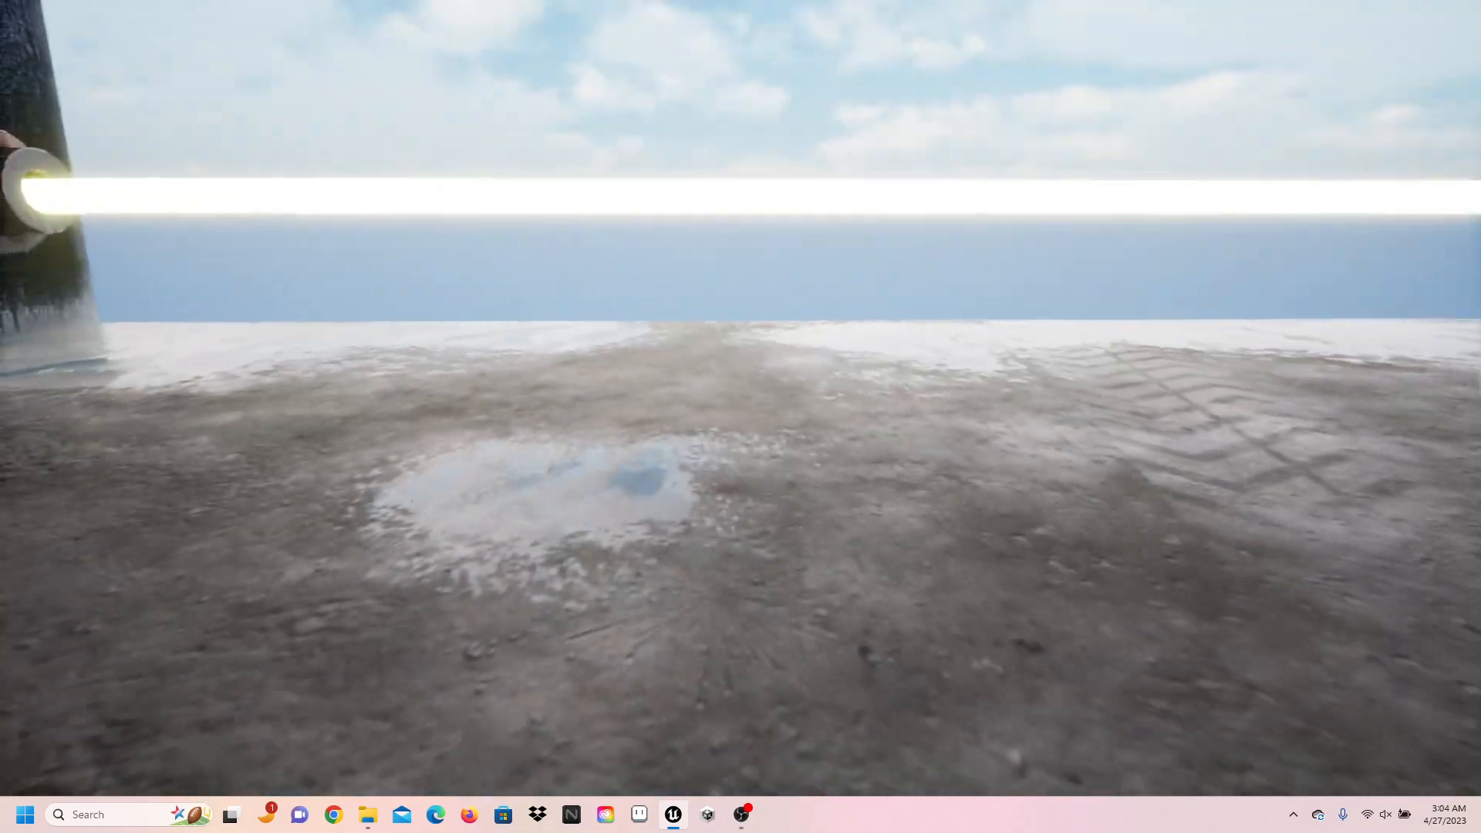
{"action": "key", "text": "w"}
{"action": "key", "text": "w"}
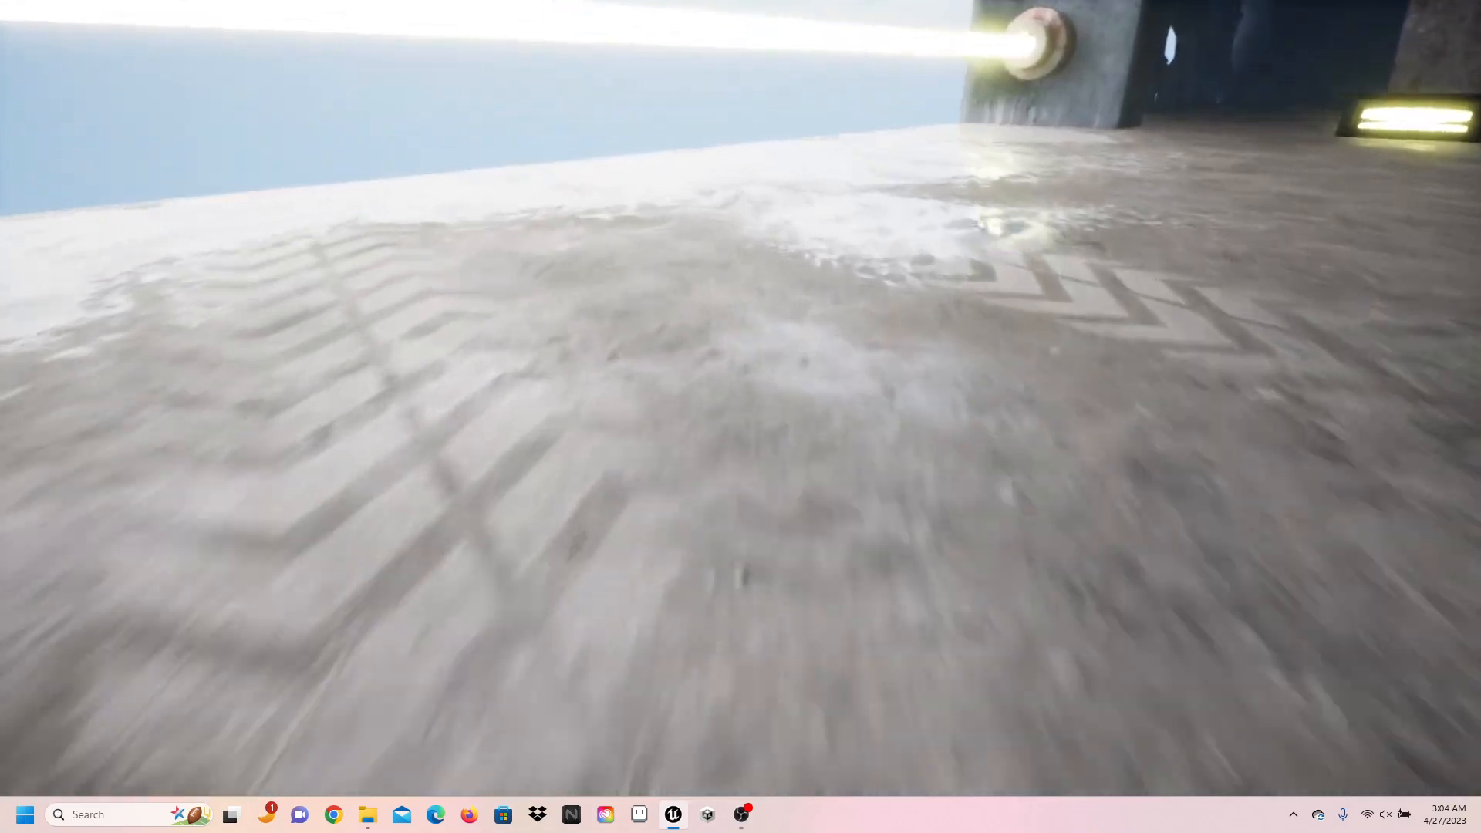
{"action": "key", "text": "w"}
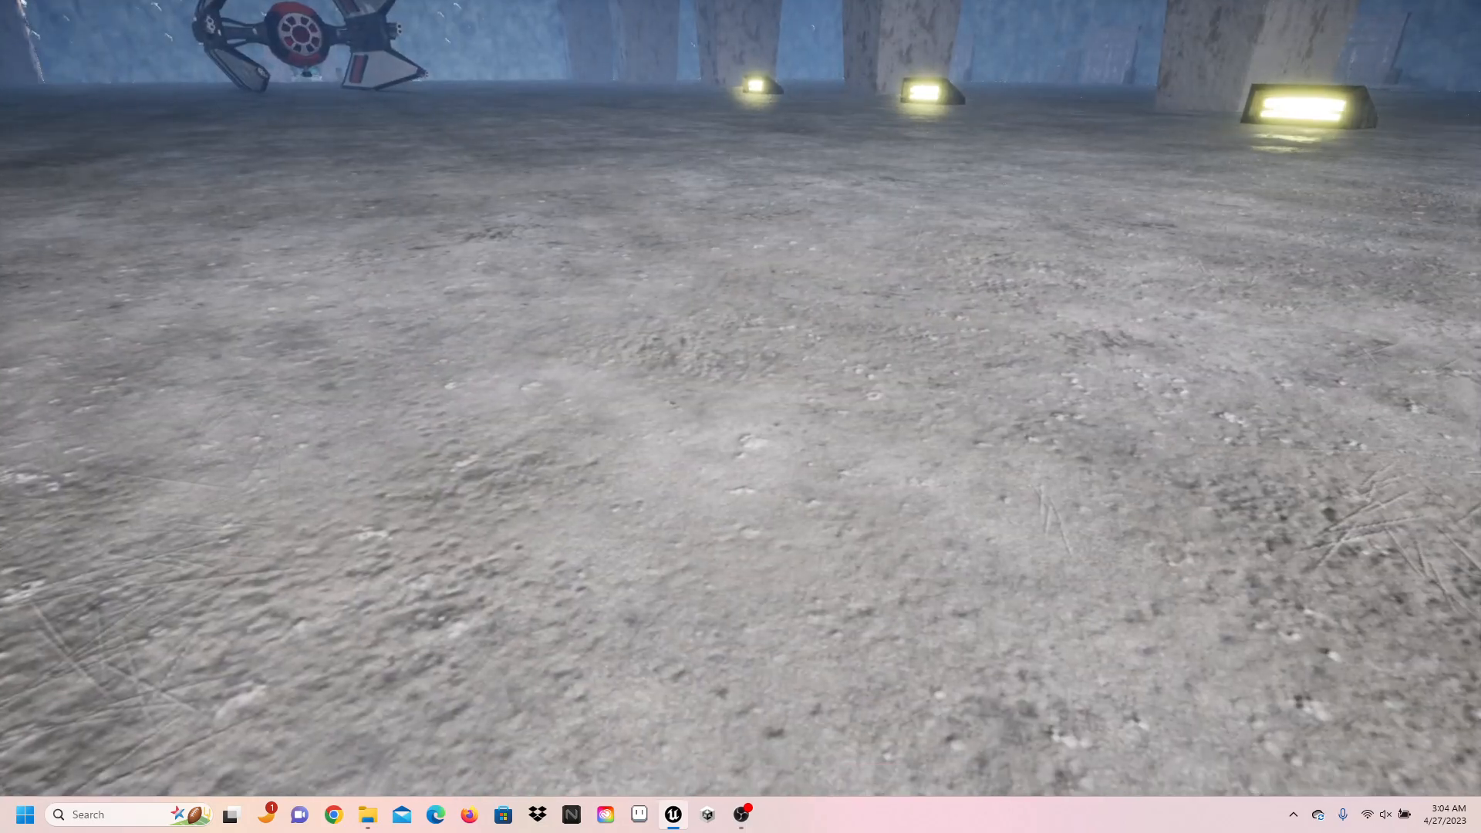
{"action": "key", "text": "w"}
{"action": "key", "text": "w"}
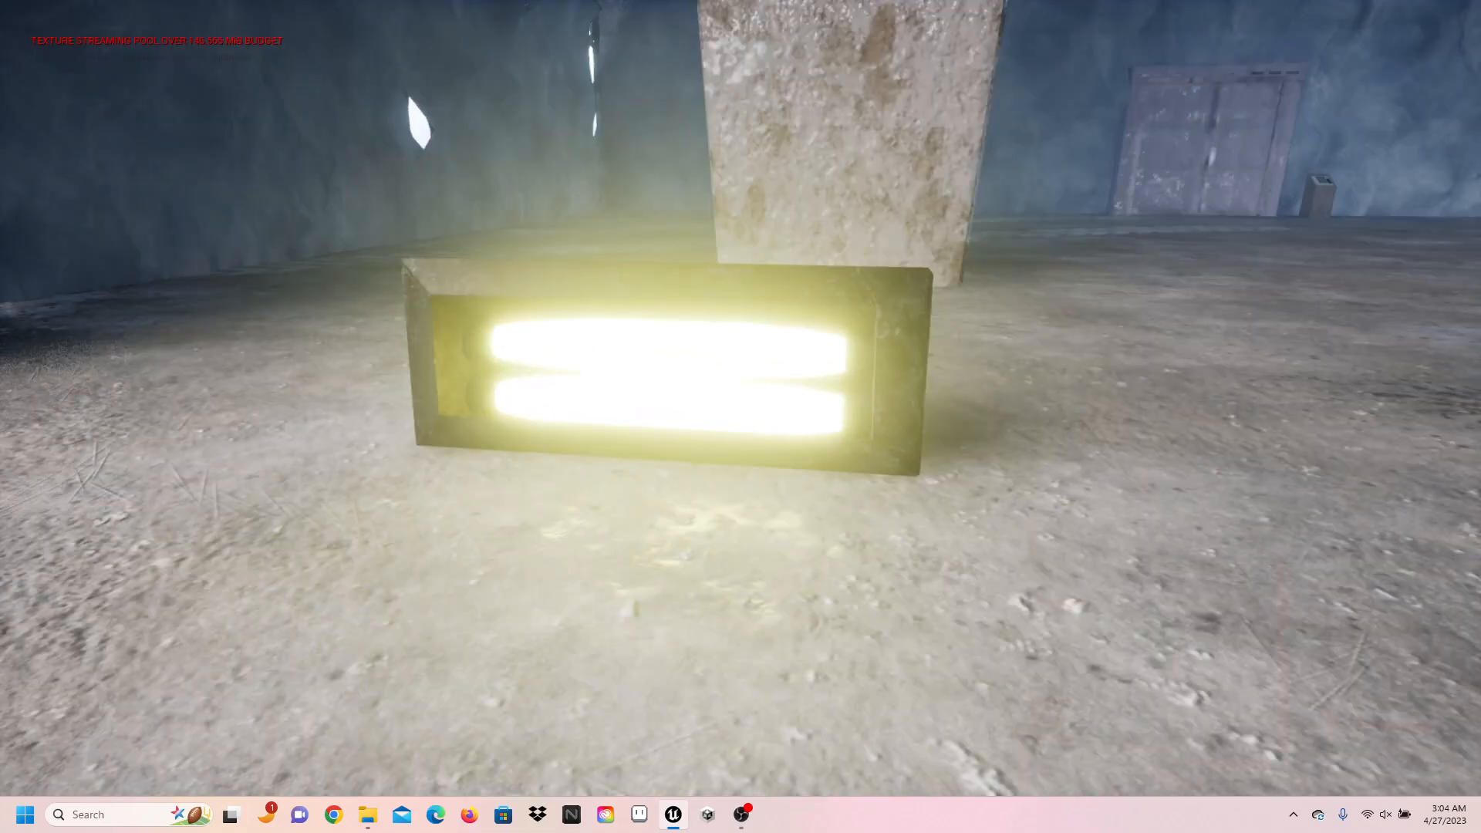
{"action": "key", "text": "w"}
{"action": "key", "text": "w"}
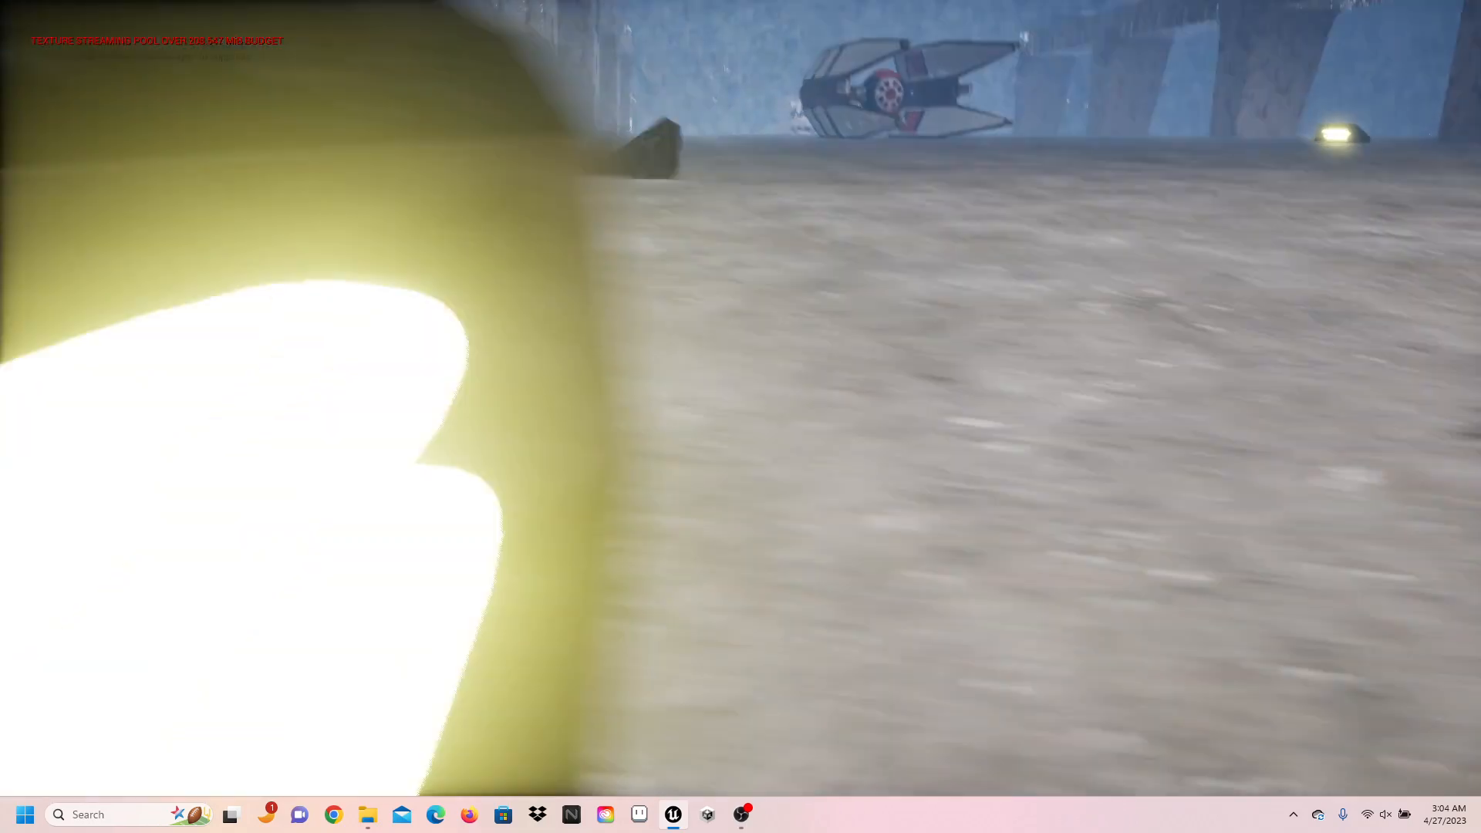
{"action": "key", "text": "w"}
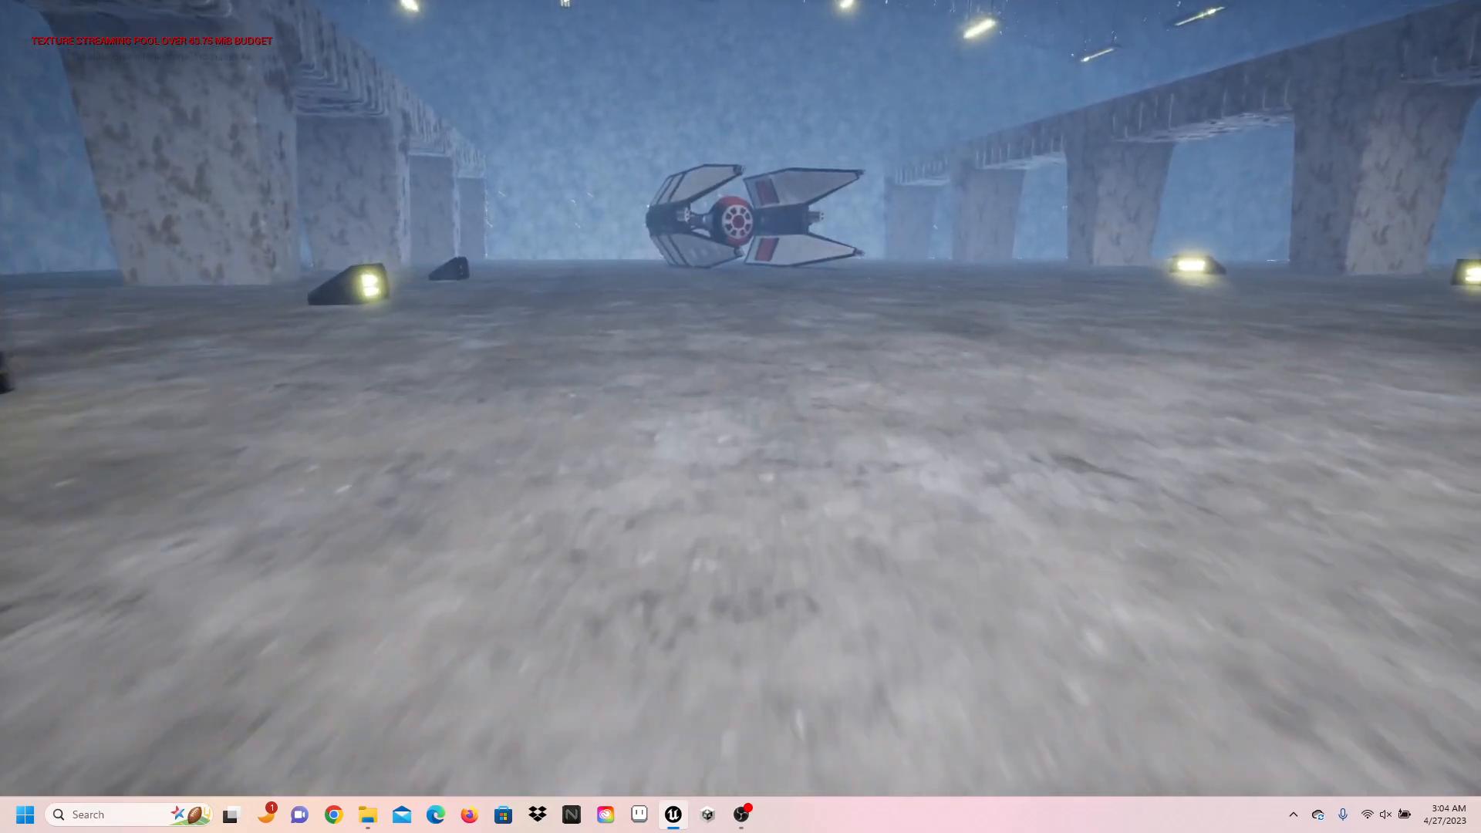
{"action": "key", "text": "w"}
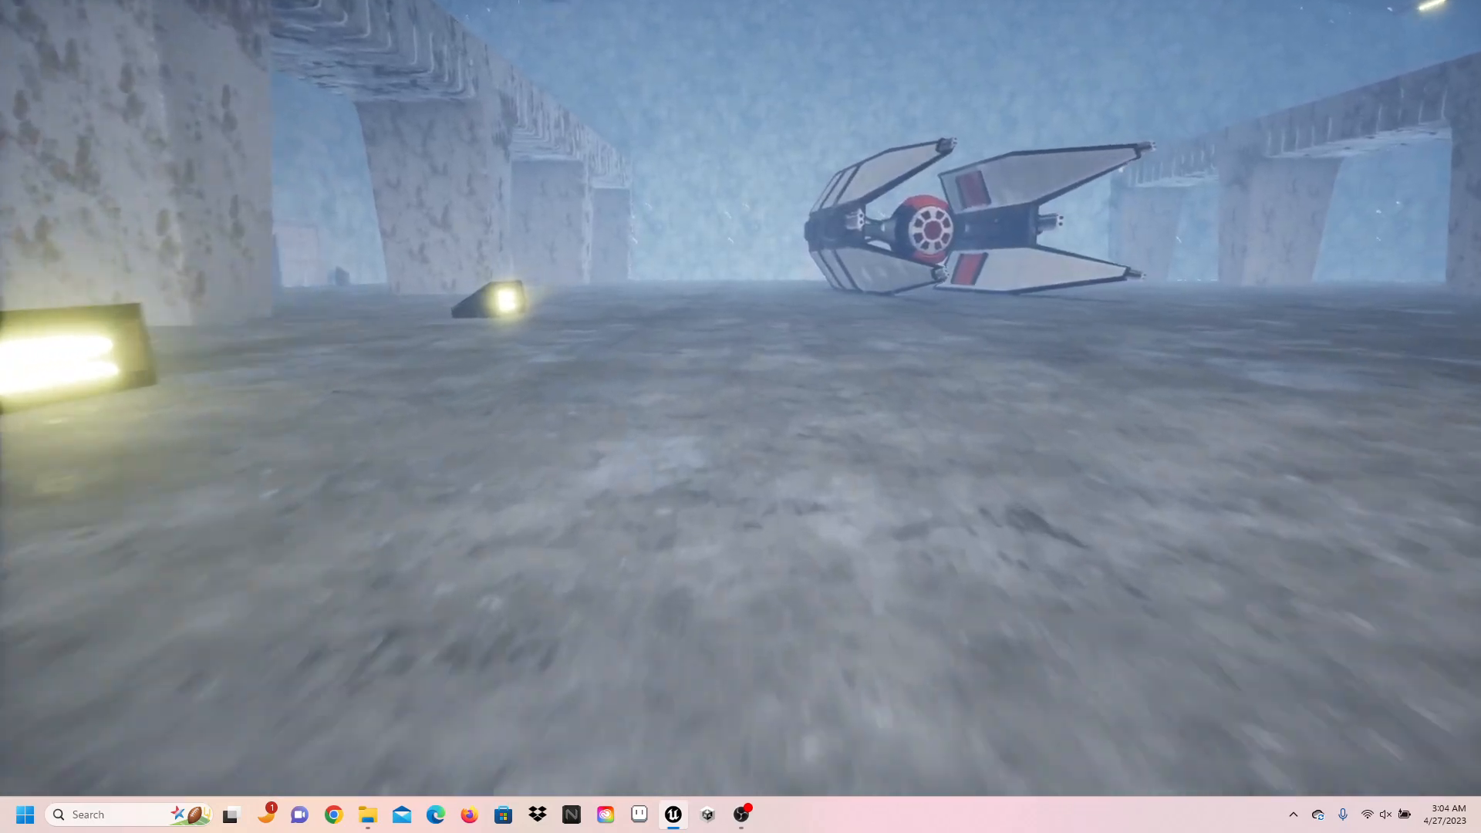
{"action": "key", "text": "w"}
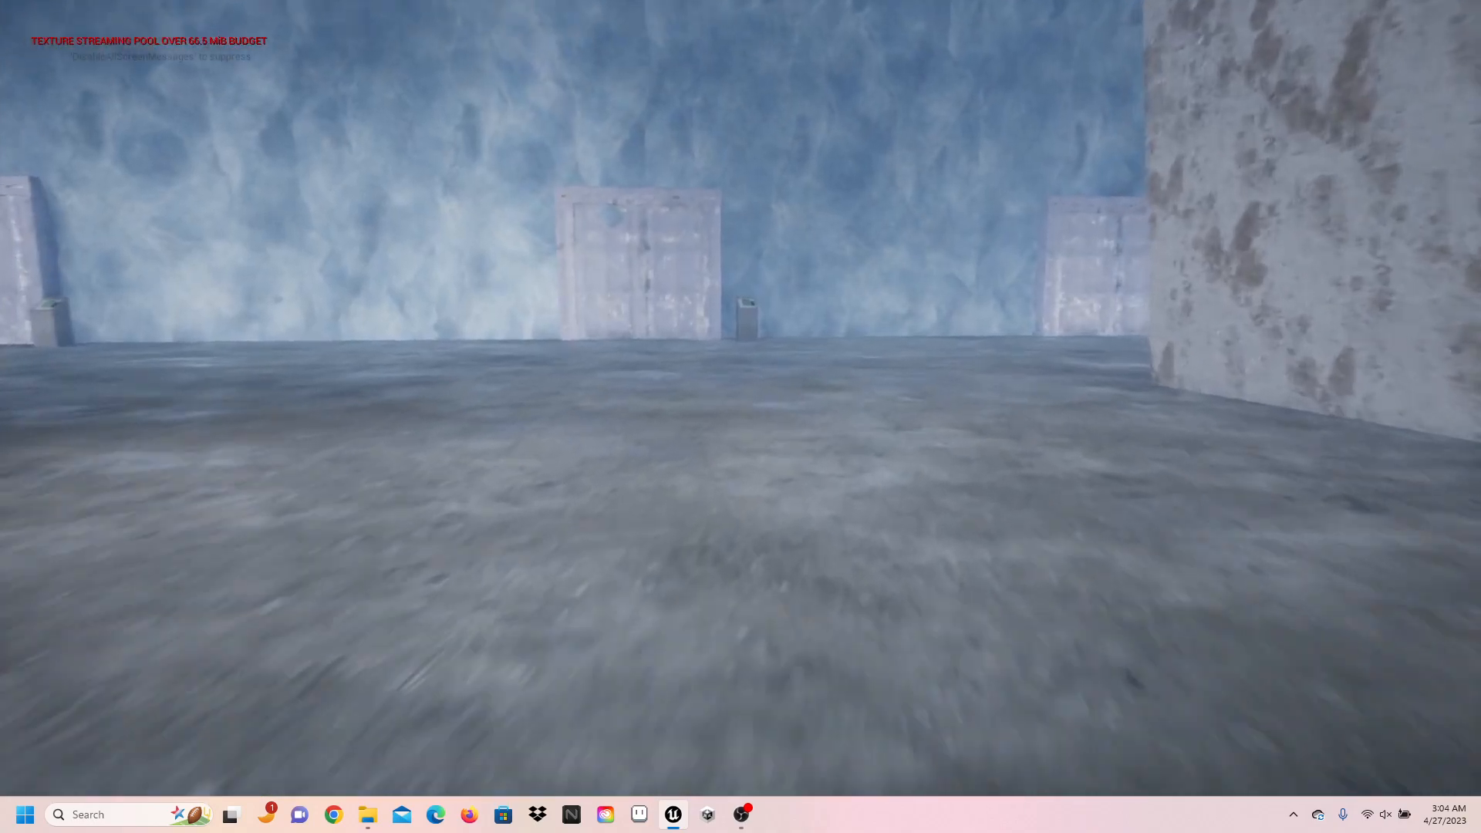
{"action": "key", "text": "w"}
{"action": "key", "text": "w"}
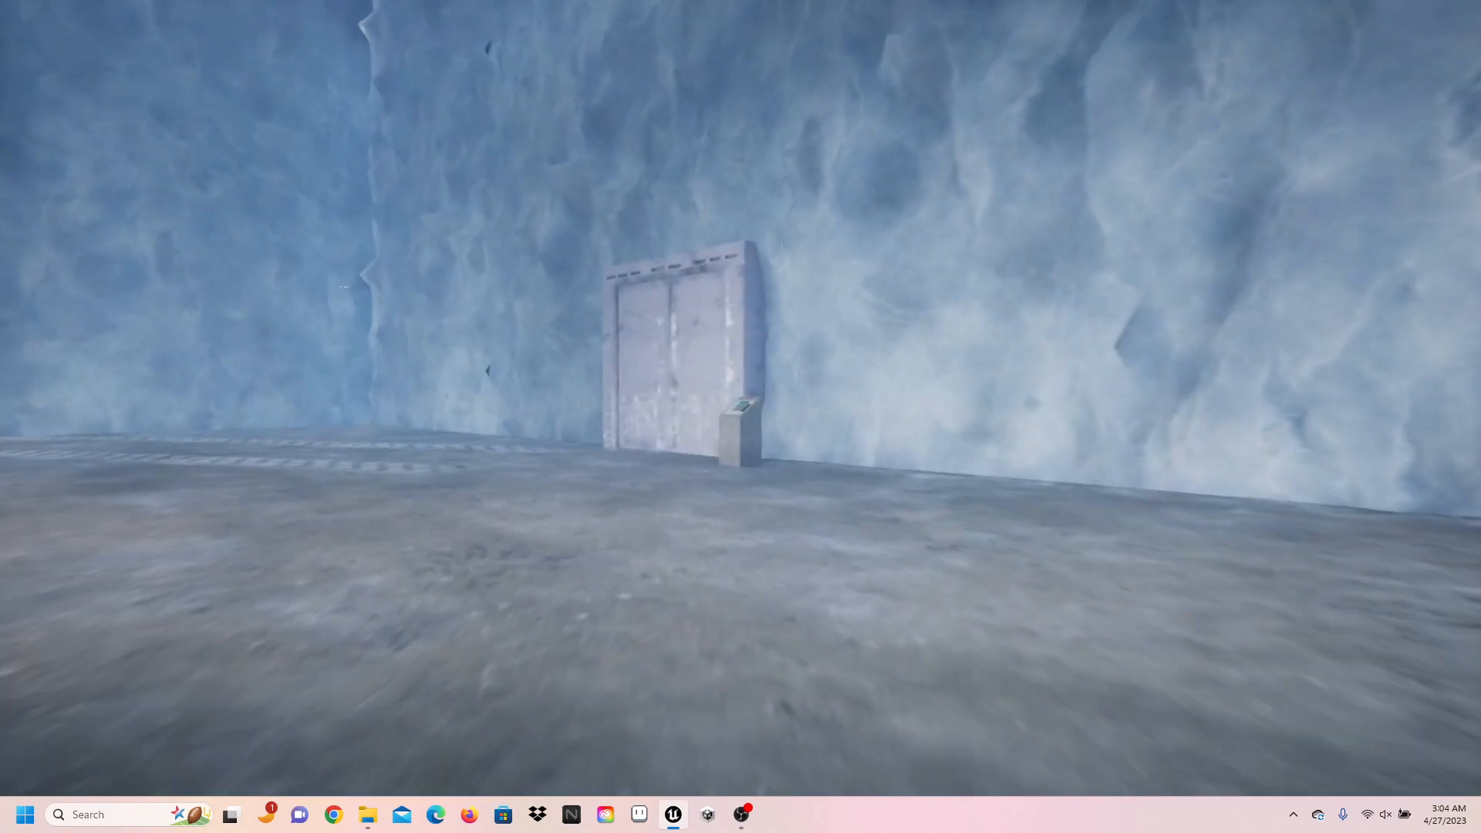
{"action": "key", "text": "w"}
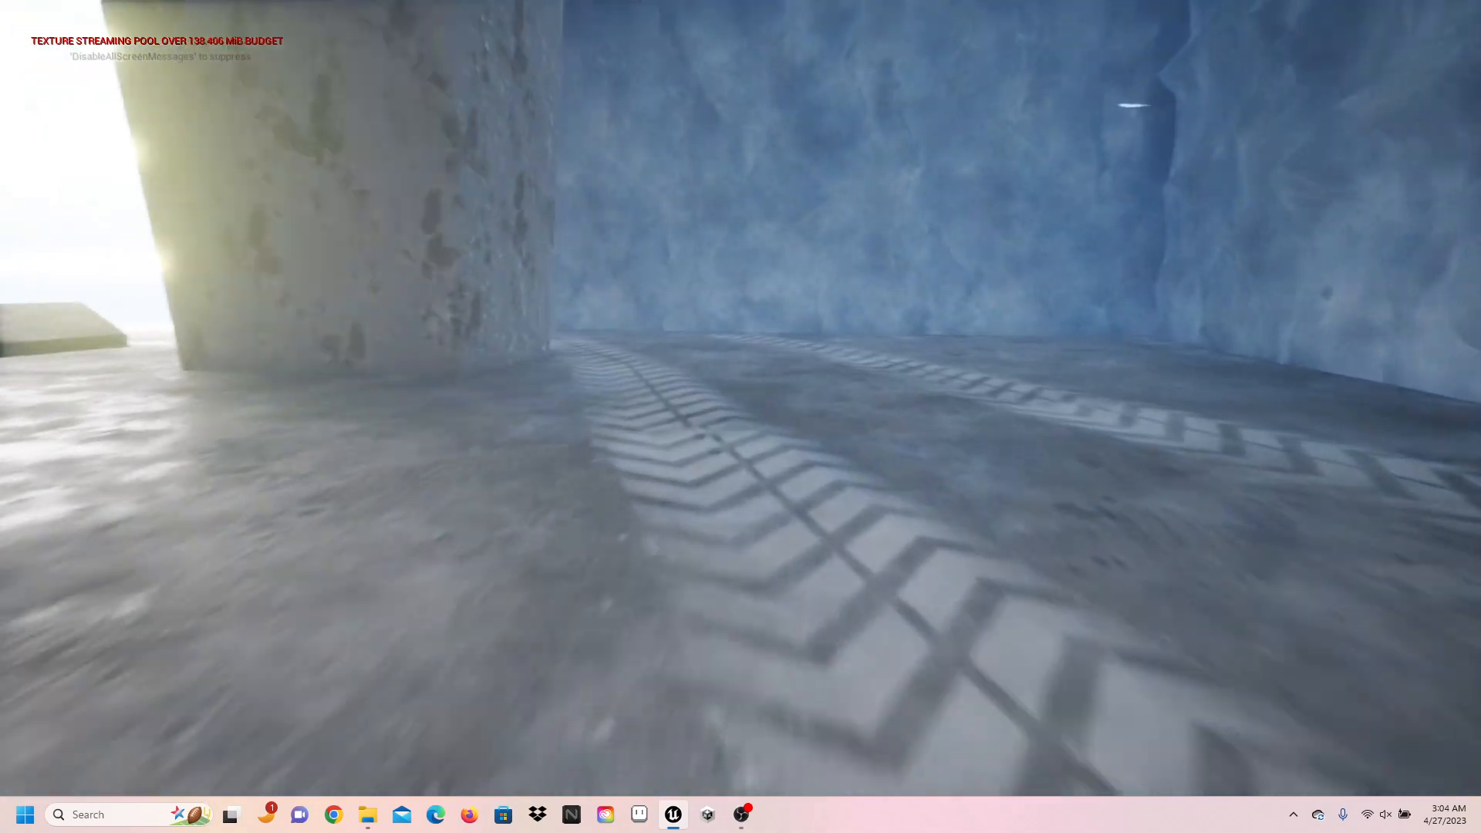
{"action": "key", "text": "w"}
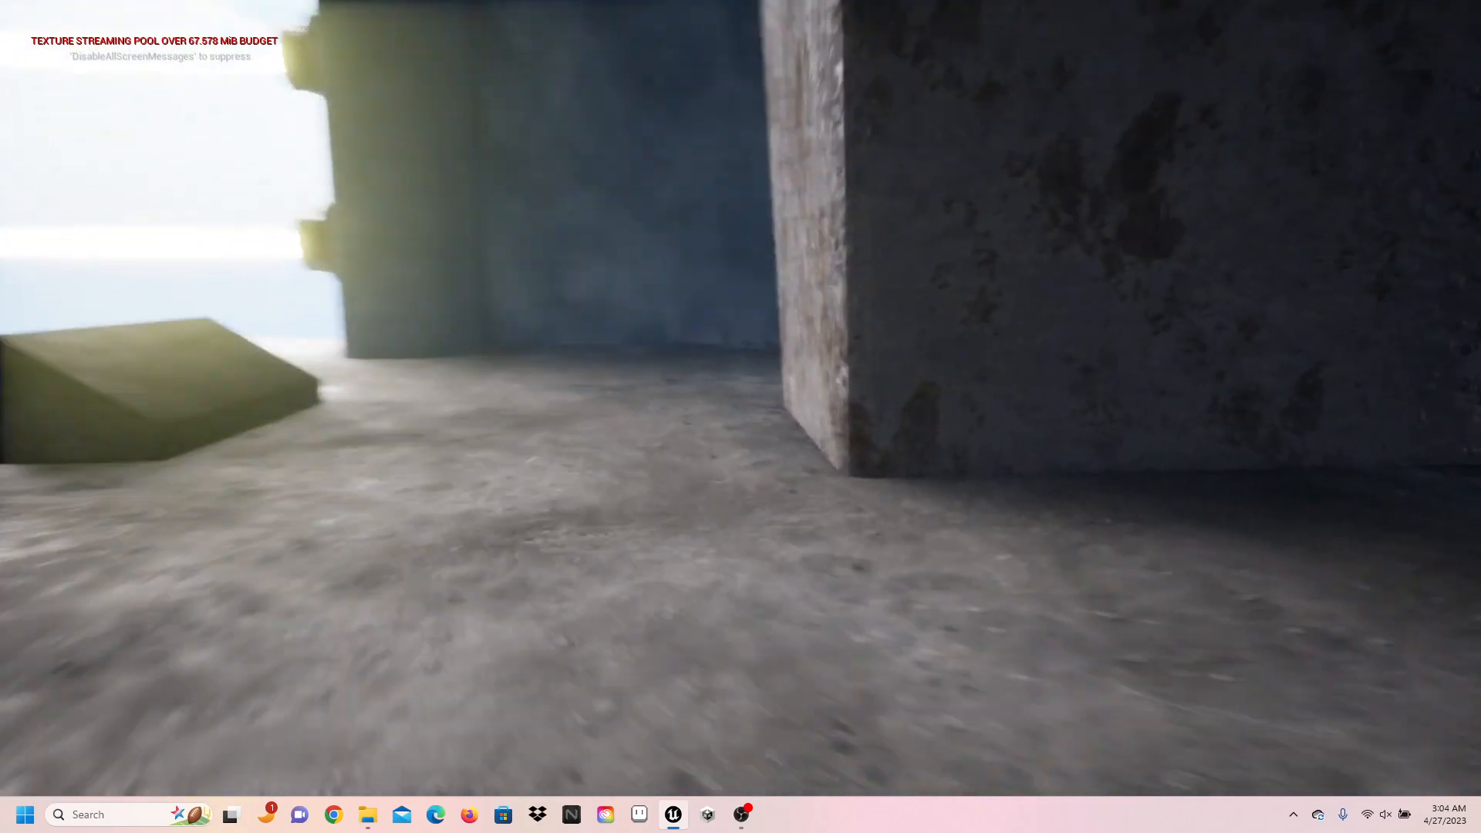
{"action": "key", "text": "w"}
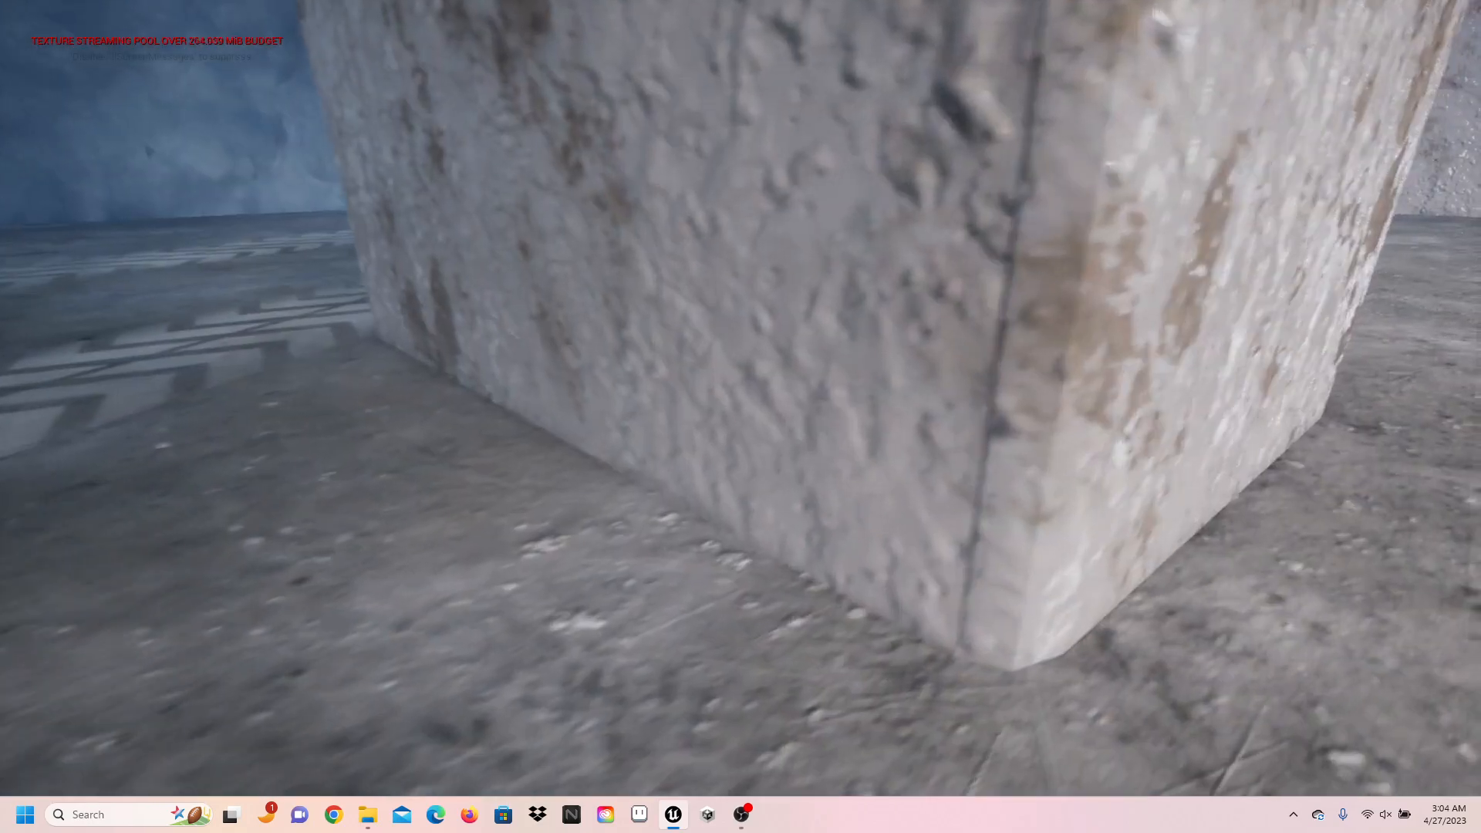
{"action": "key", "text": "w"}
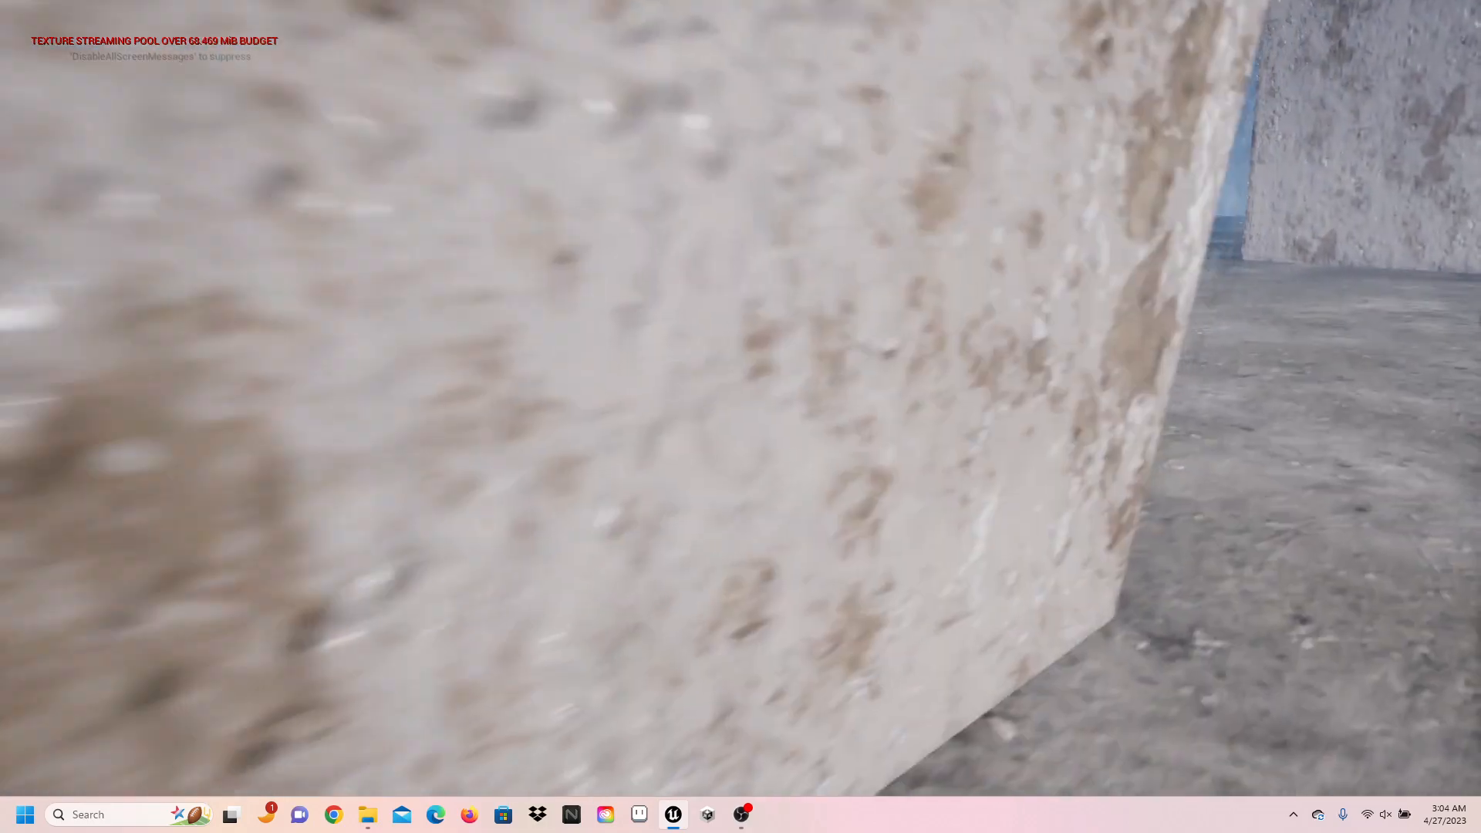
{"action": "key", "text": "w"}
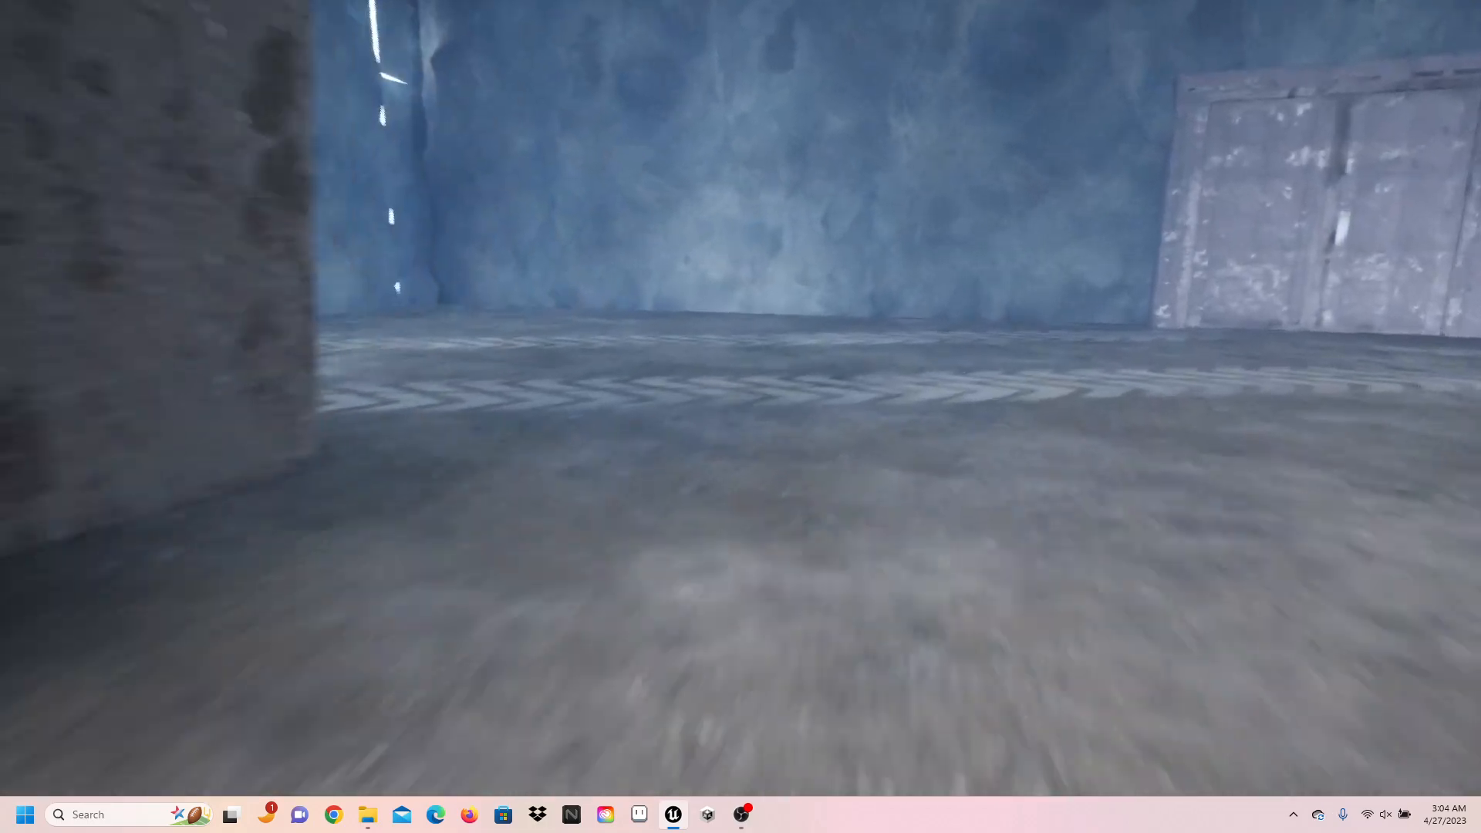
{"action": "key", "text": "w"}
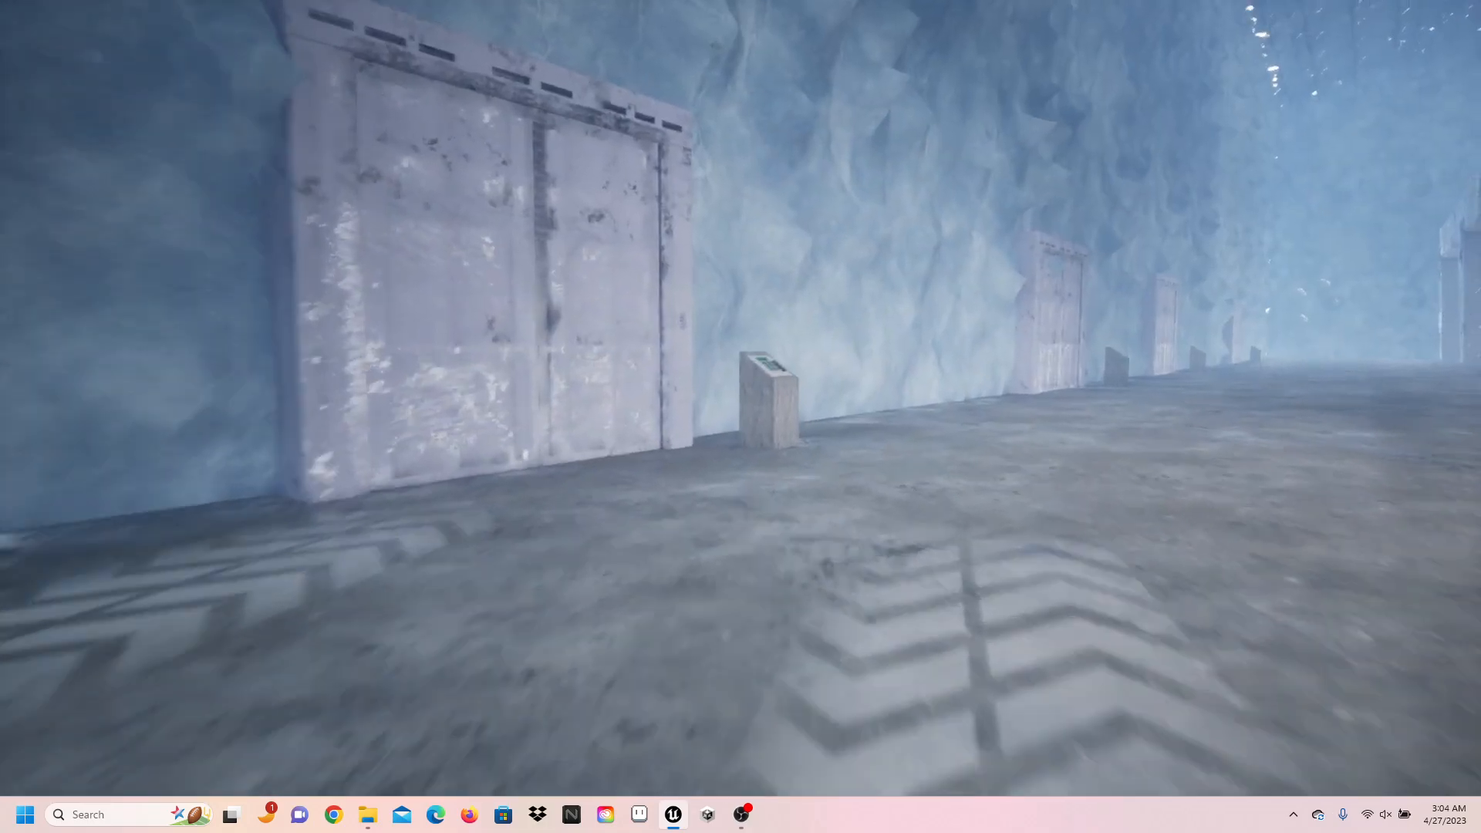
{"action": "key", "text": "w"}
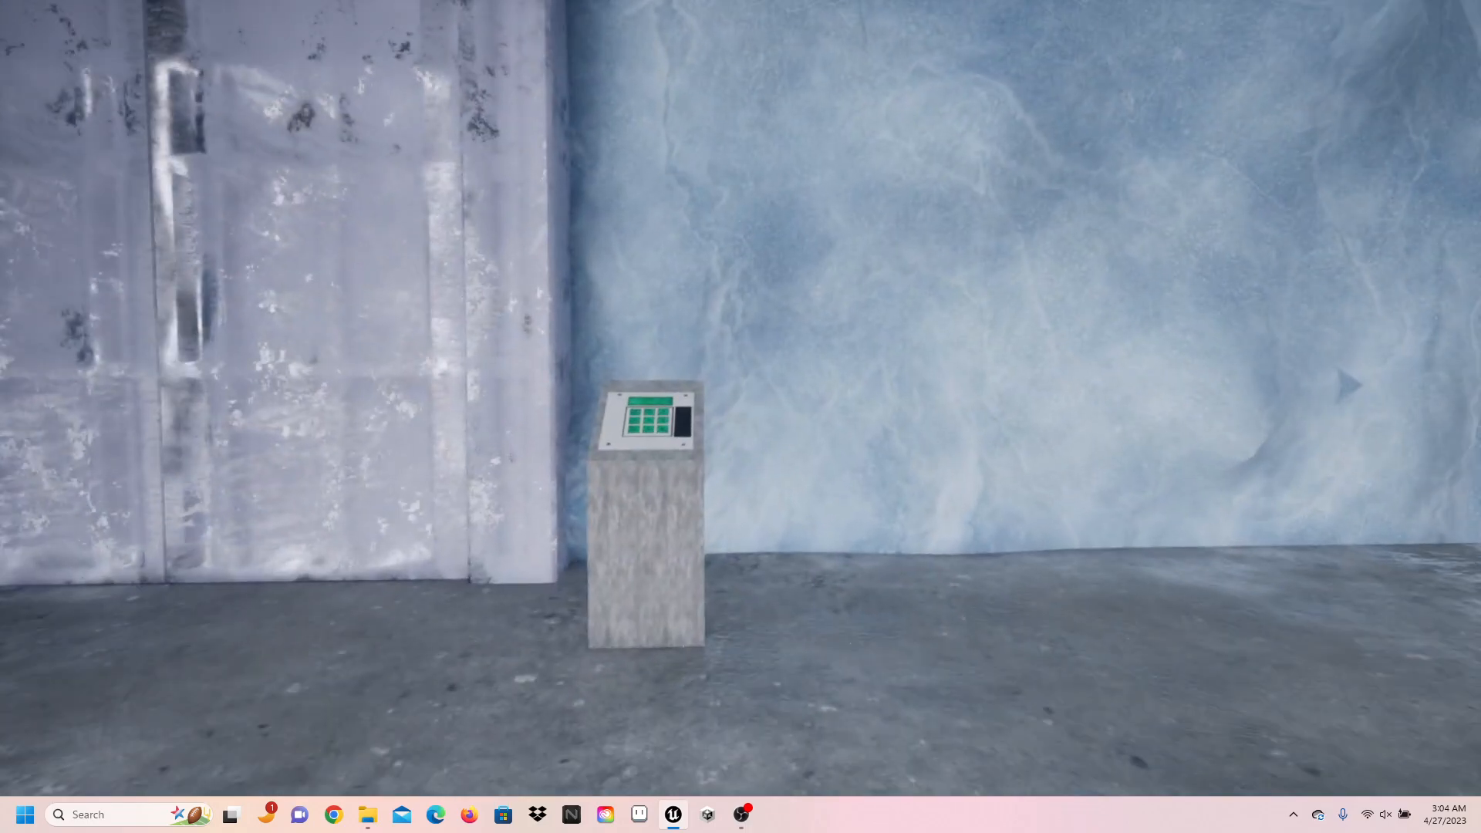
{"action": "key", "text": "w"}
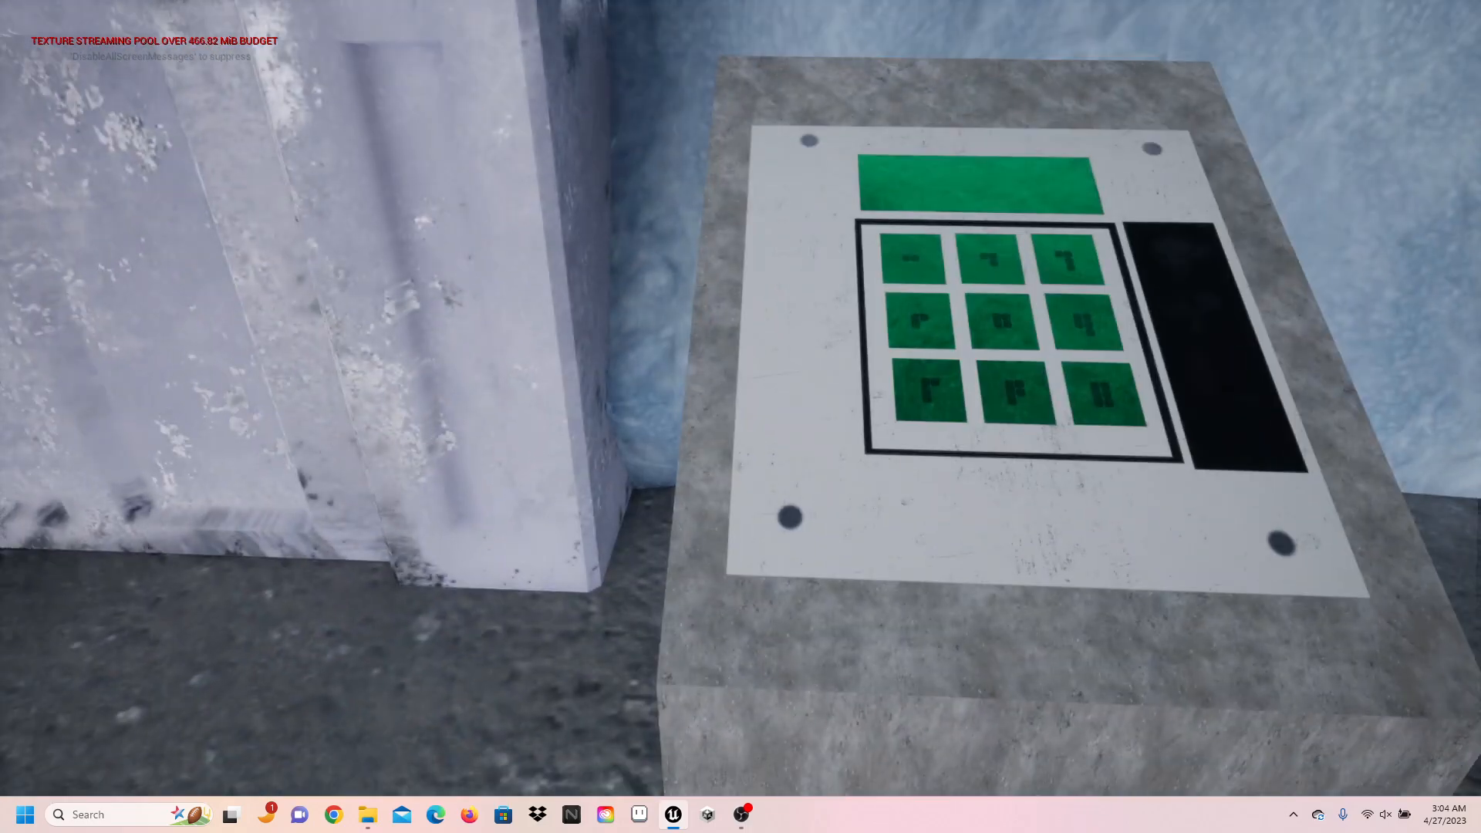
{"action": "key", "text": "w"}
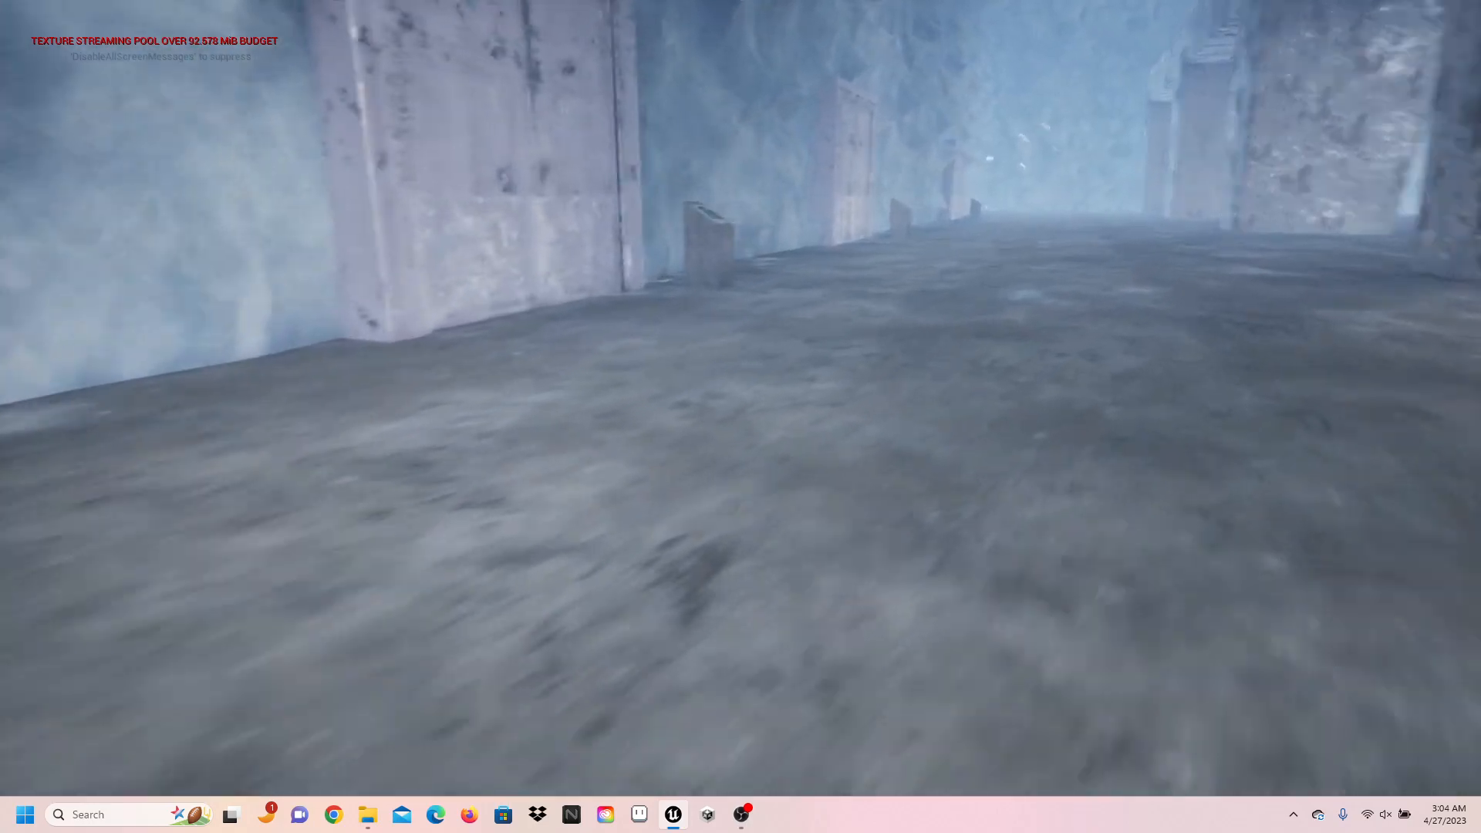
{"action": "key", "text": "w"}
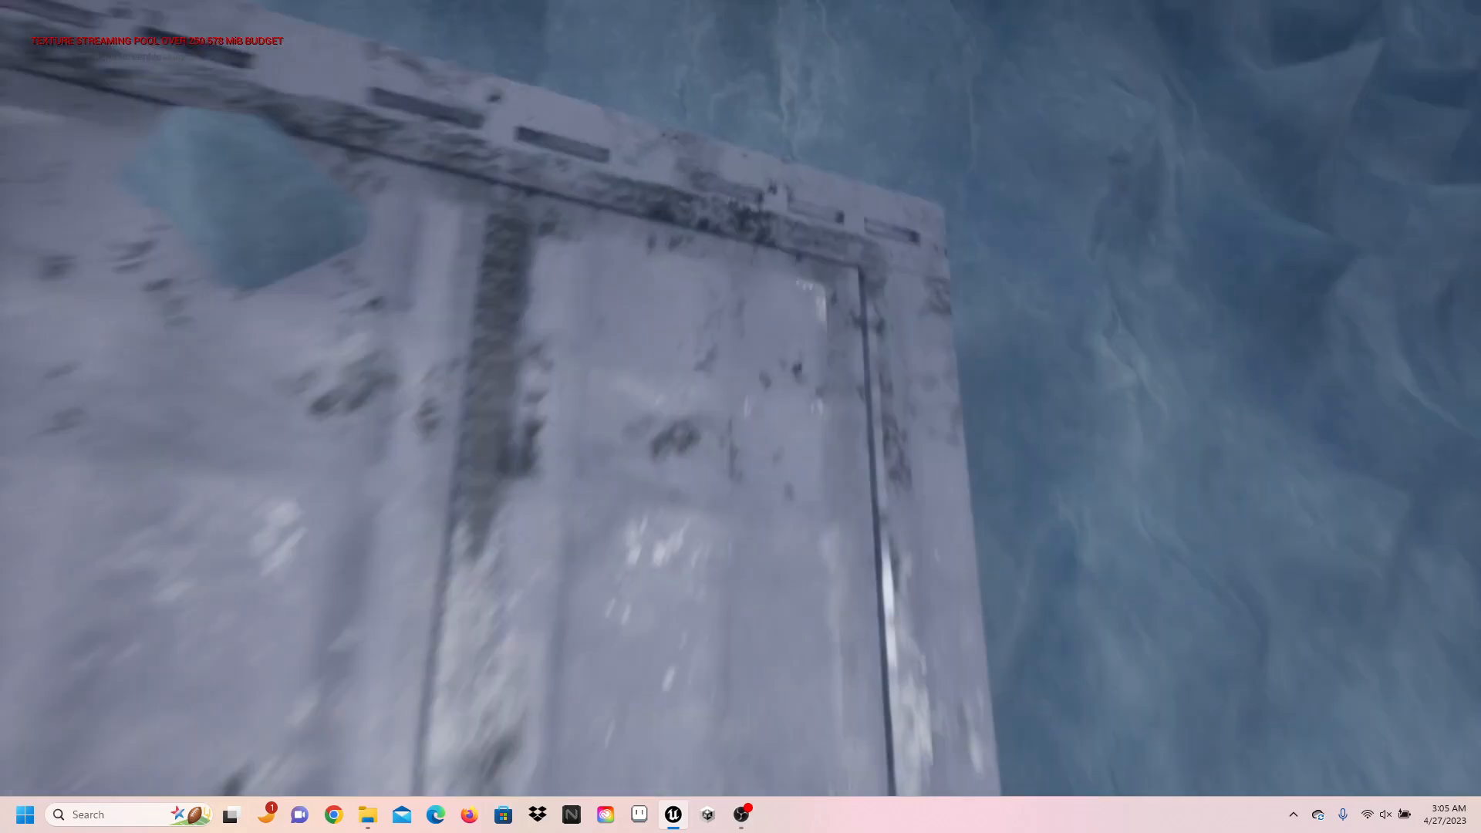
{"action": "key", "text": "w"}
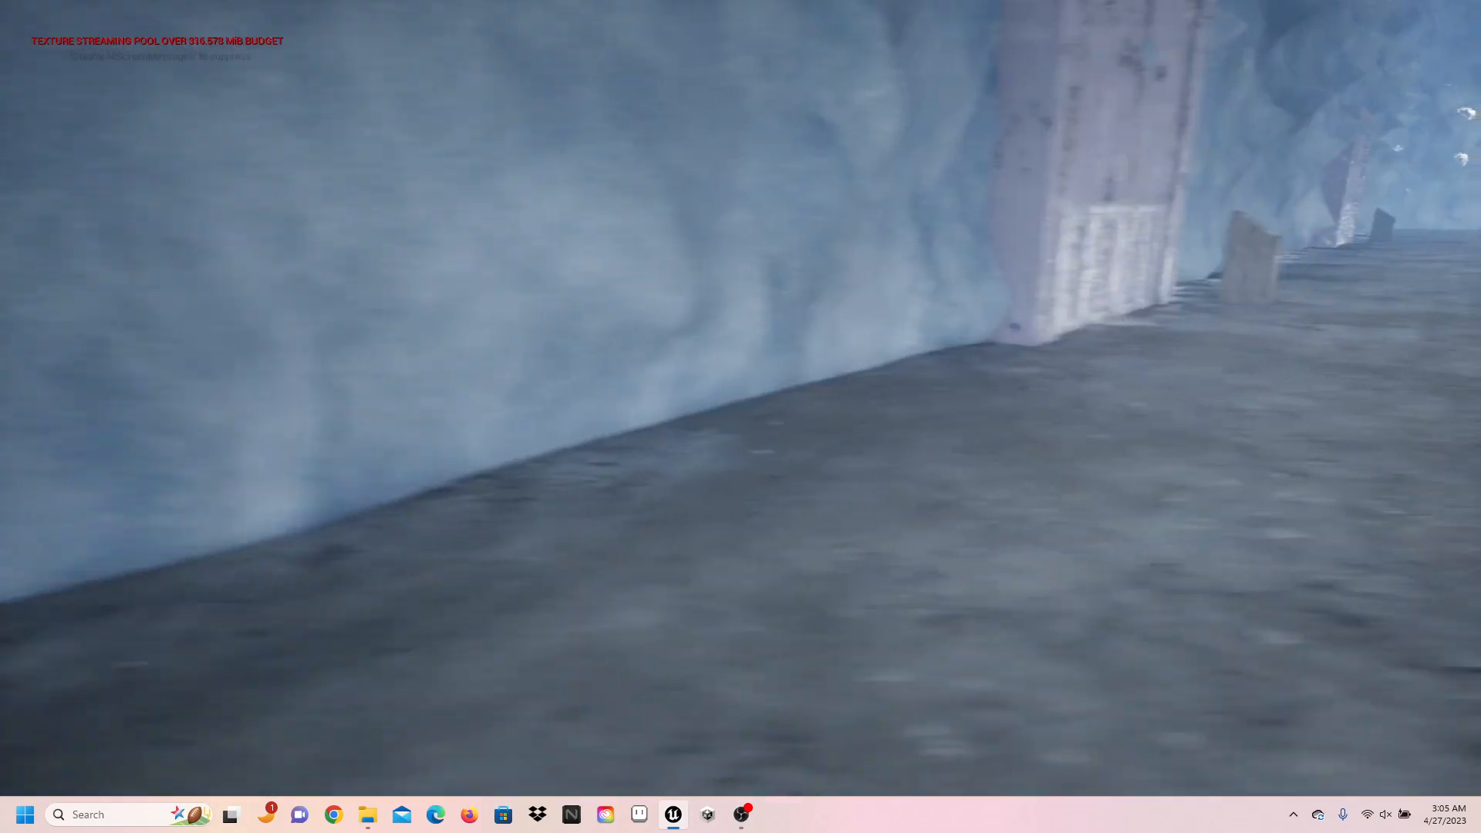
{"action": "key", "text": "w"}
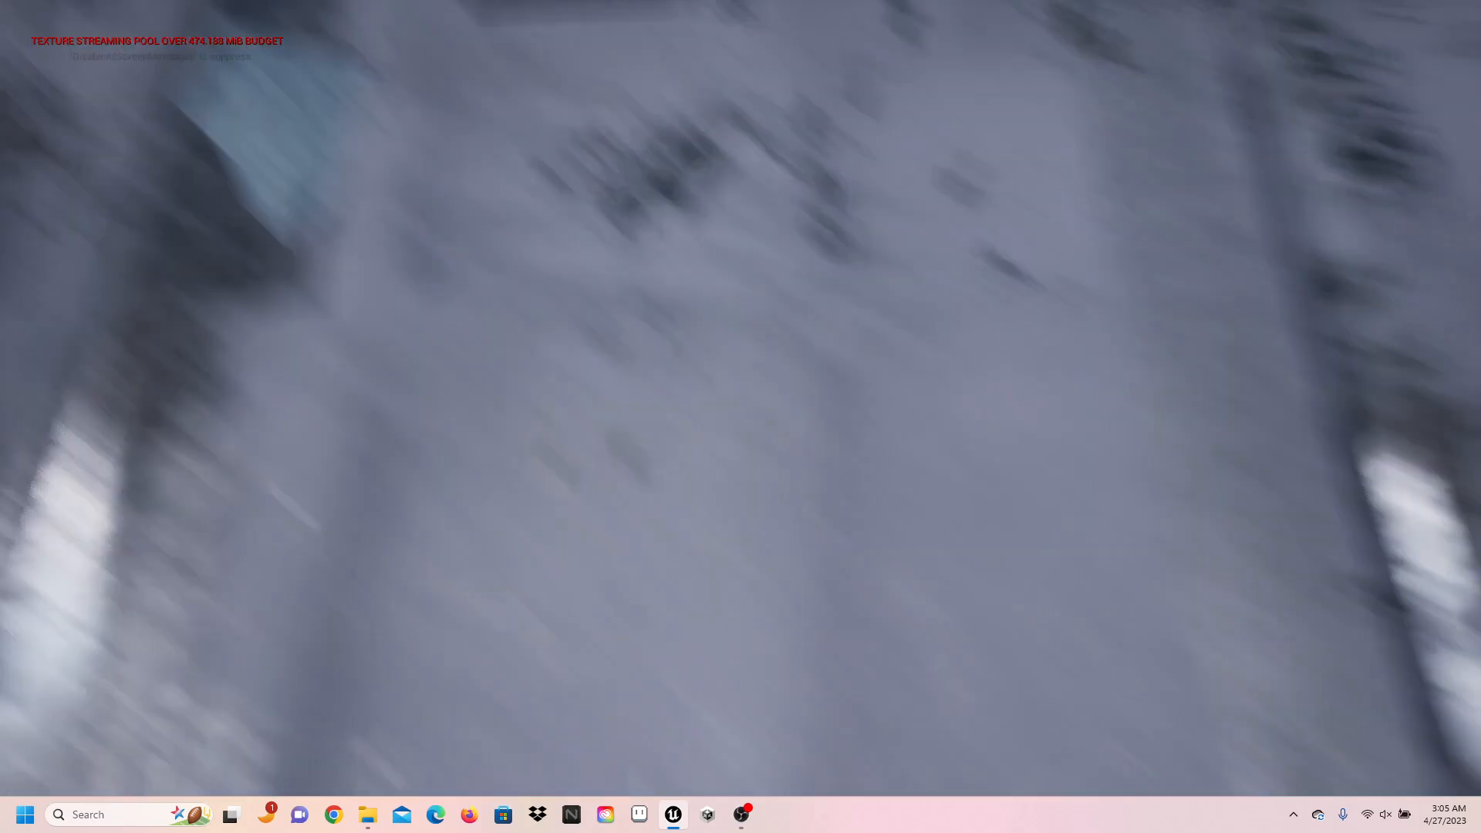
{"action": "key", "text": "s"}
{"action": "key", "text": "w"}
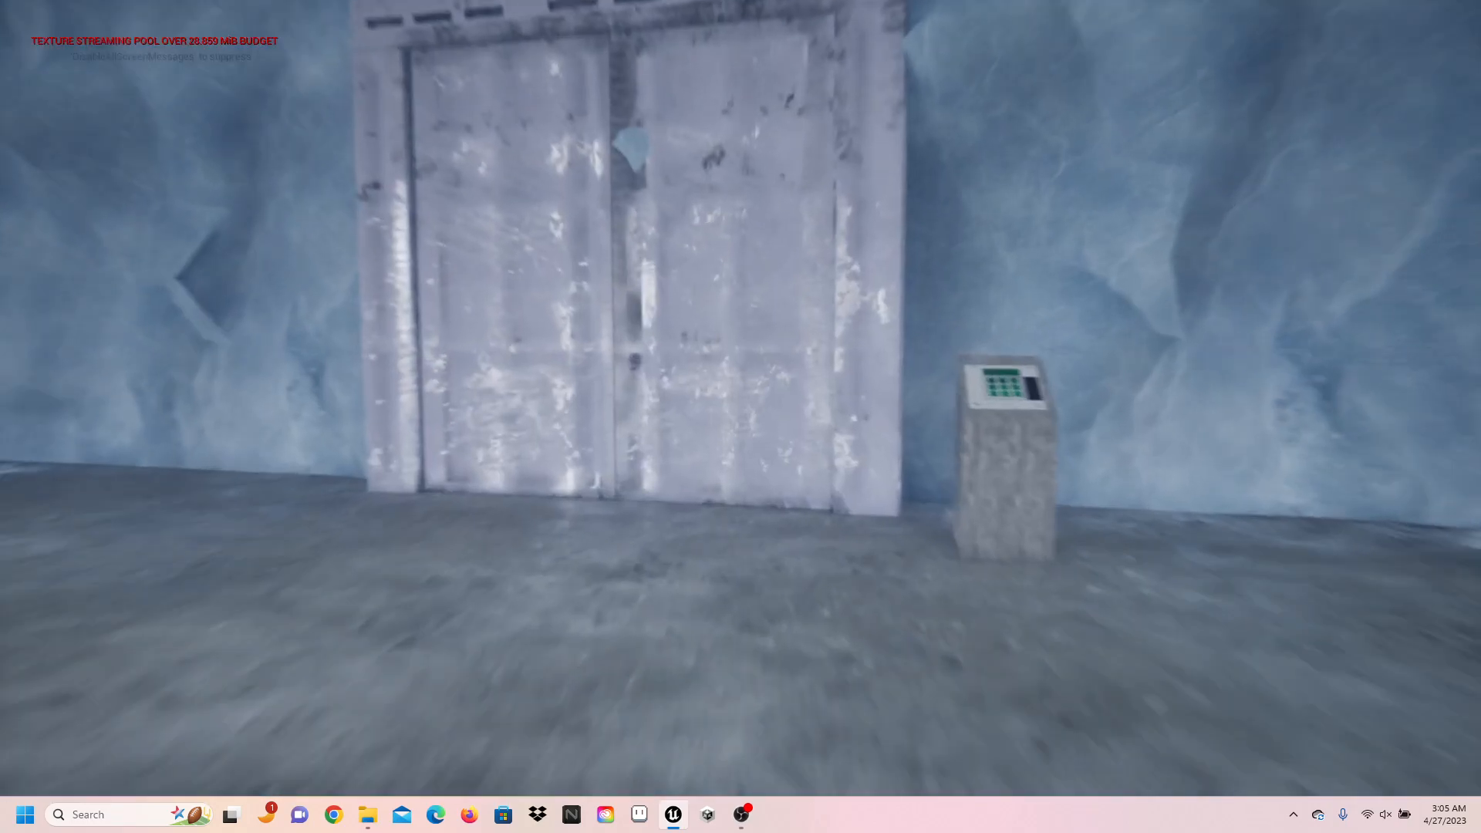
{"action": "key", "text": "w"}
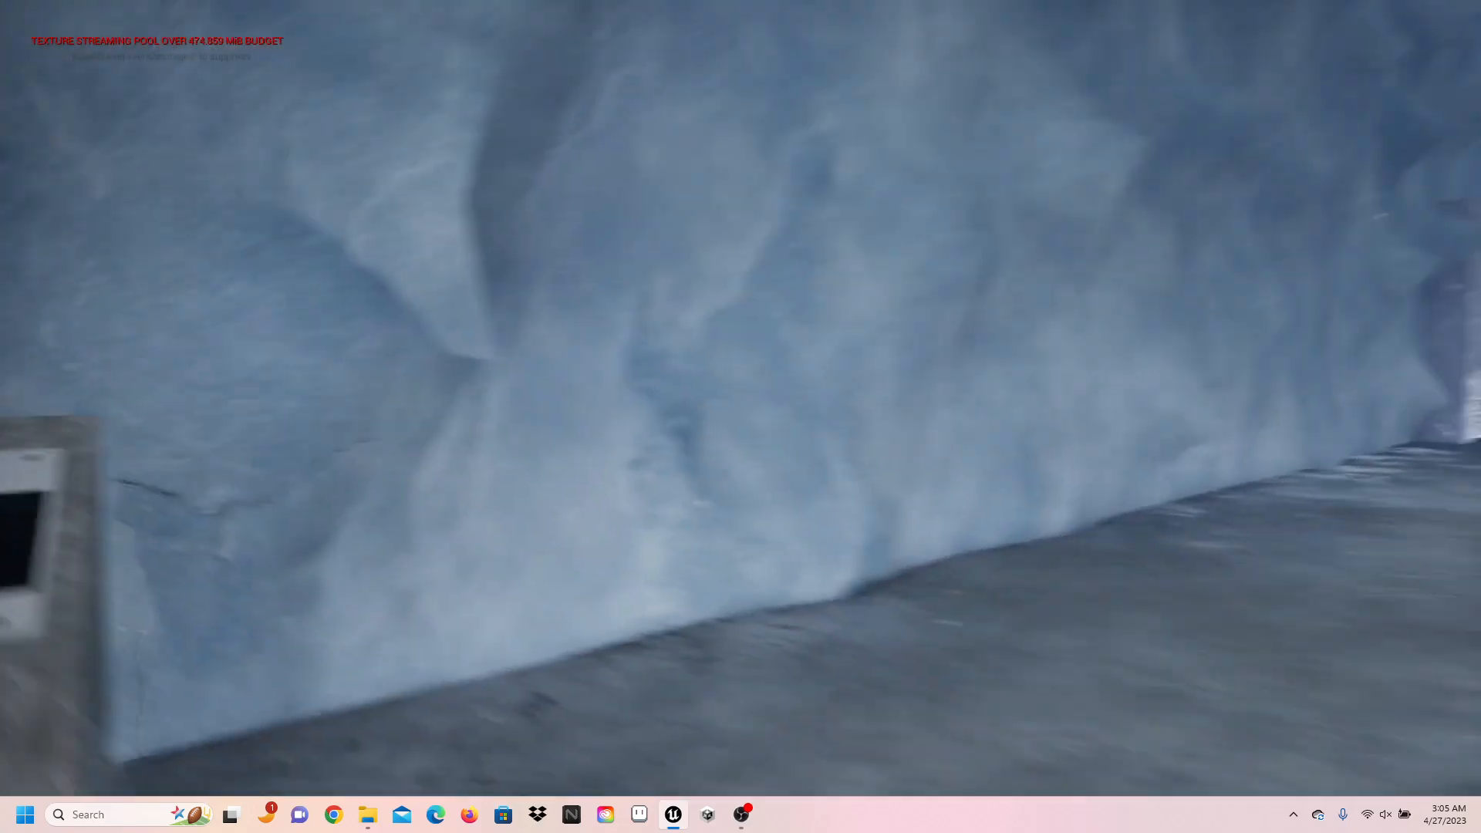
{"action": "key", "text": "w"}
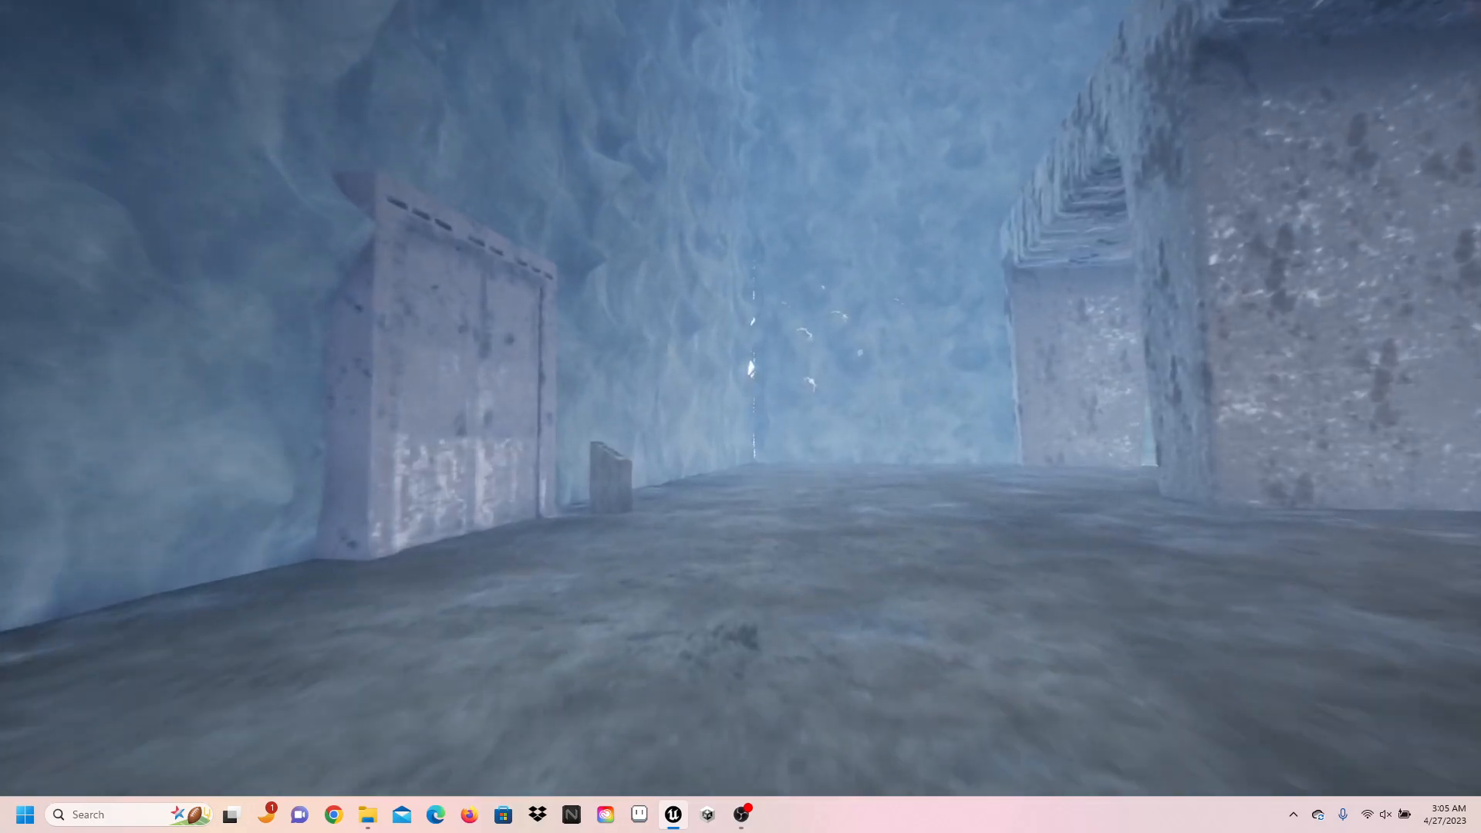
{"action": "key", "text": "w"}
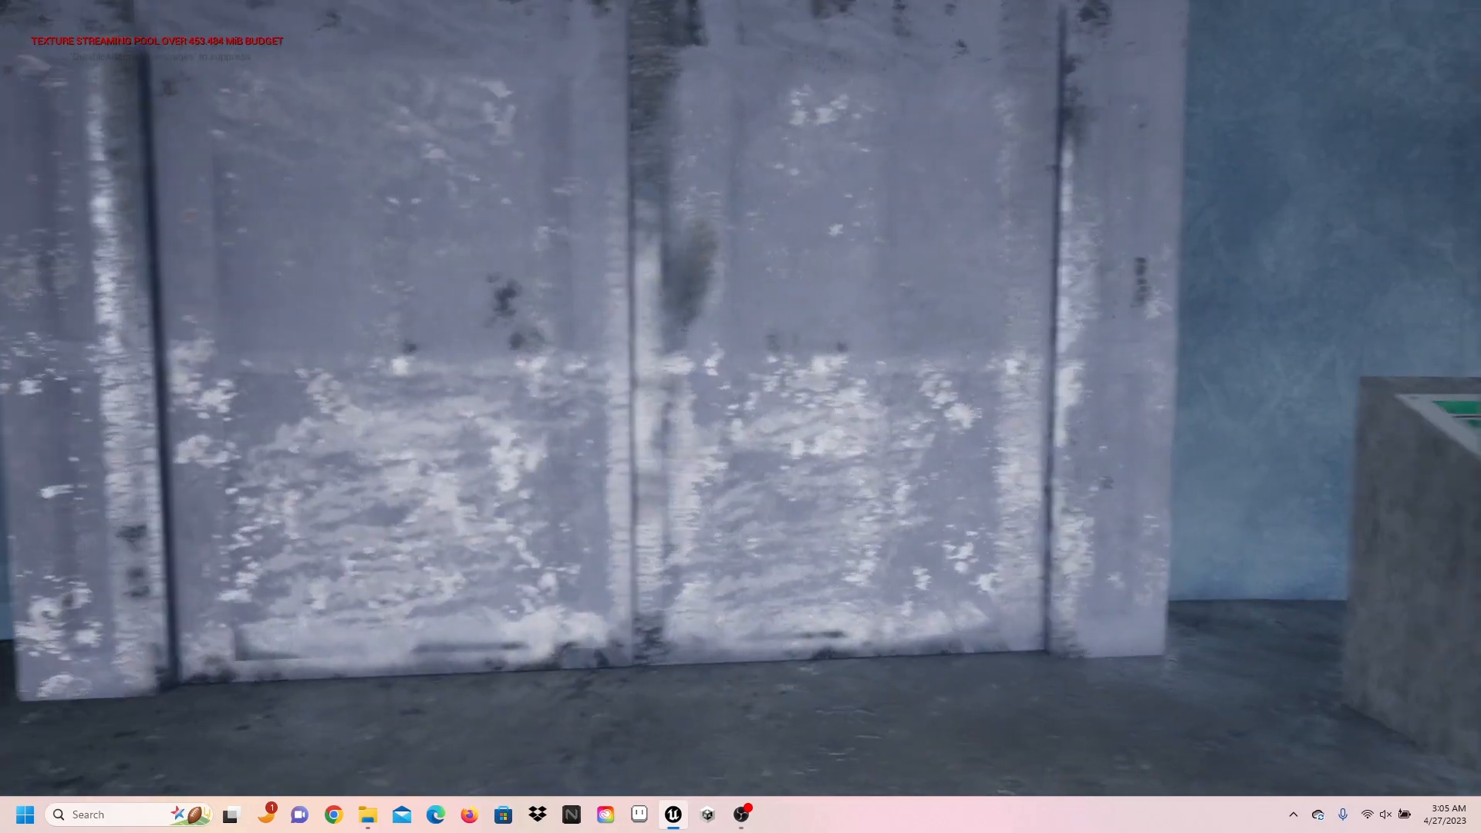
{"action": "key", "text": "d"}
{"action": "key", "text": "a"}
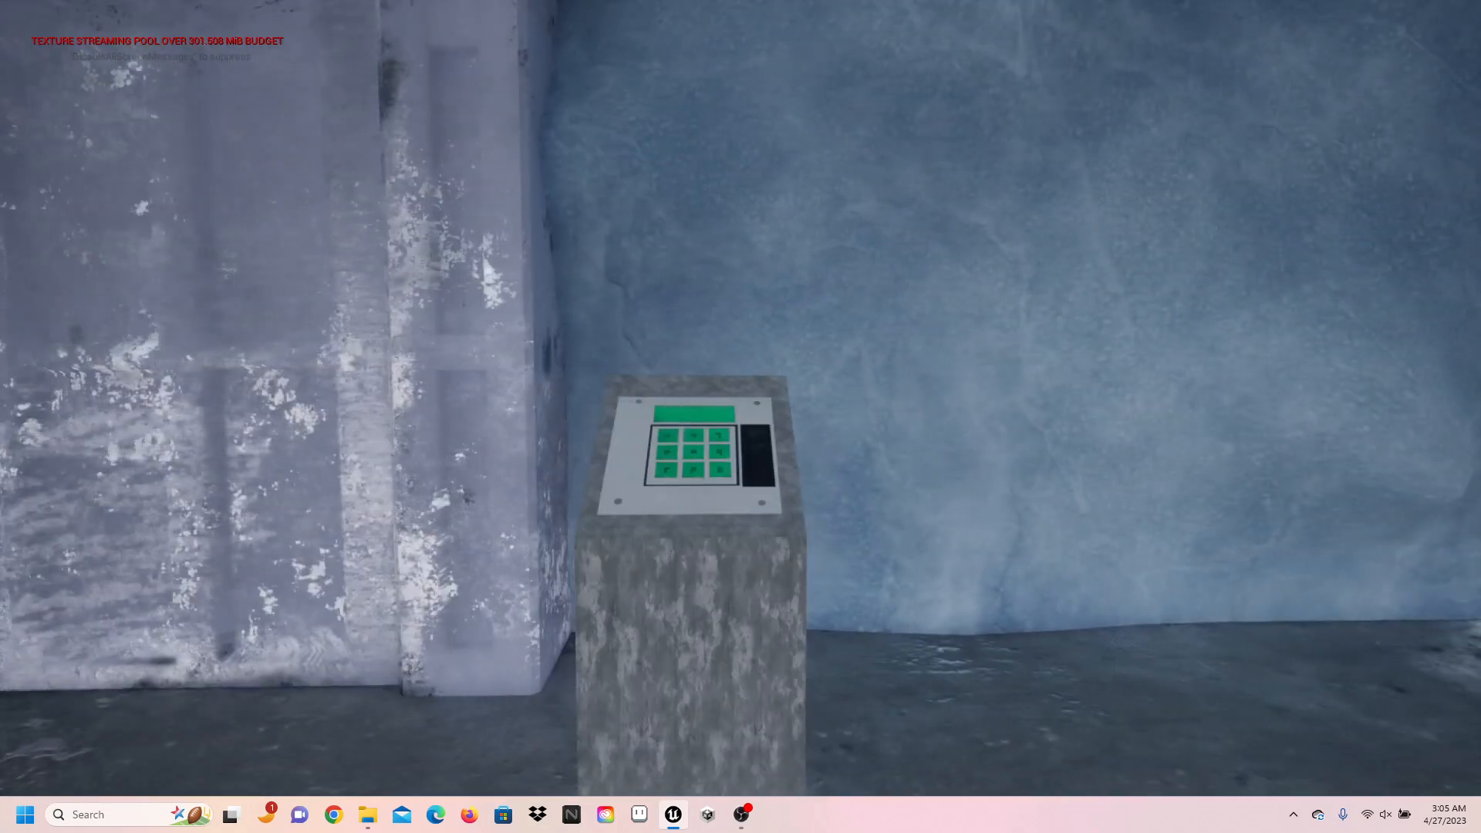
{"action": "key", "text": "w"}
{"action": "key", "text": "w"}
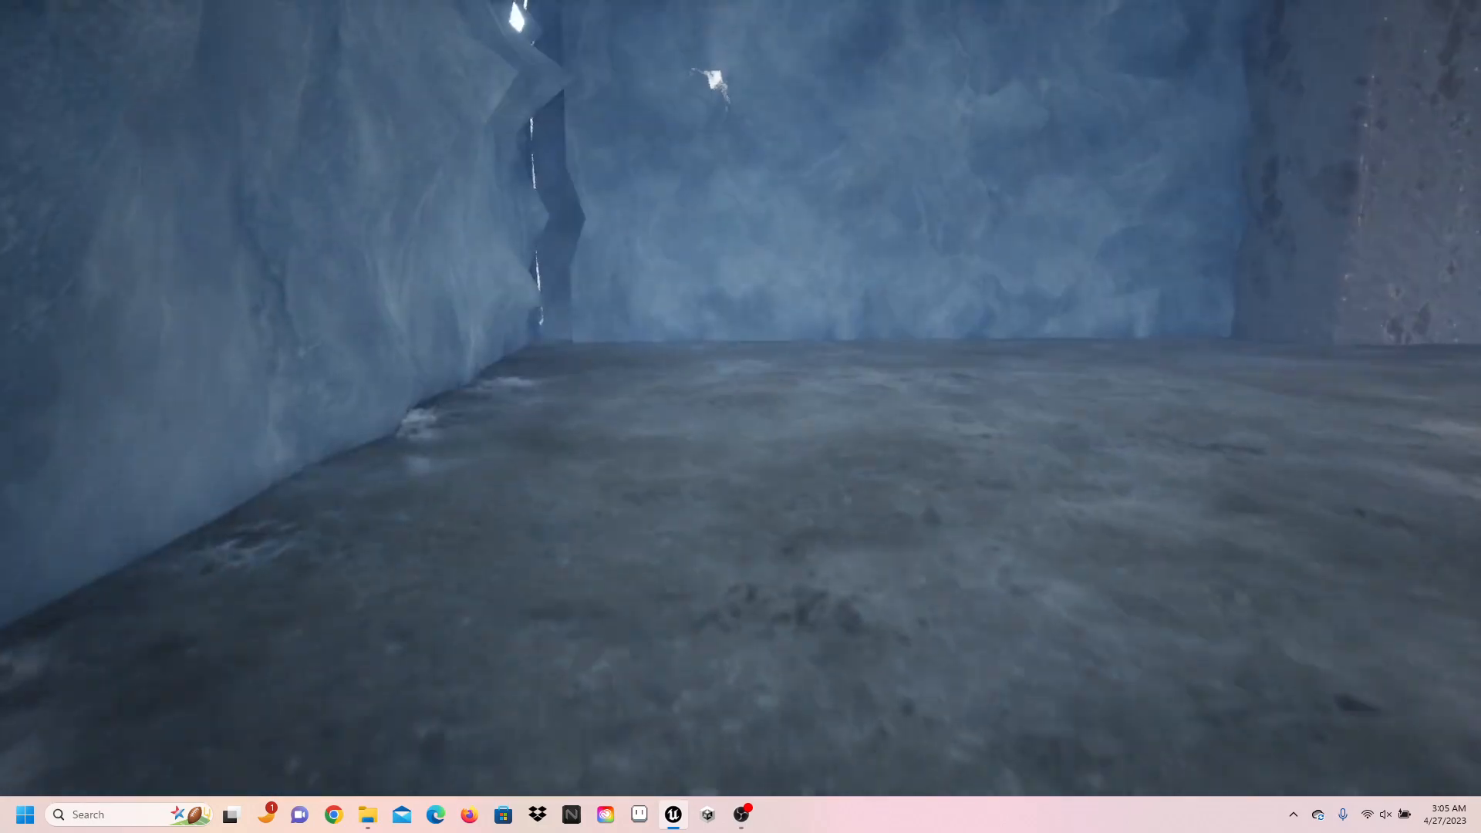
{"action": "key", "text": "w"}
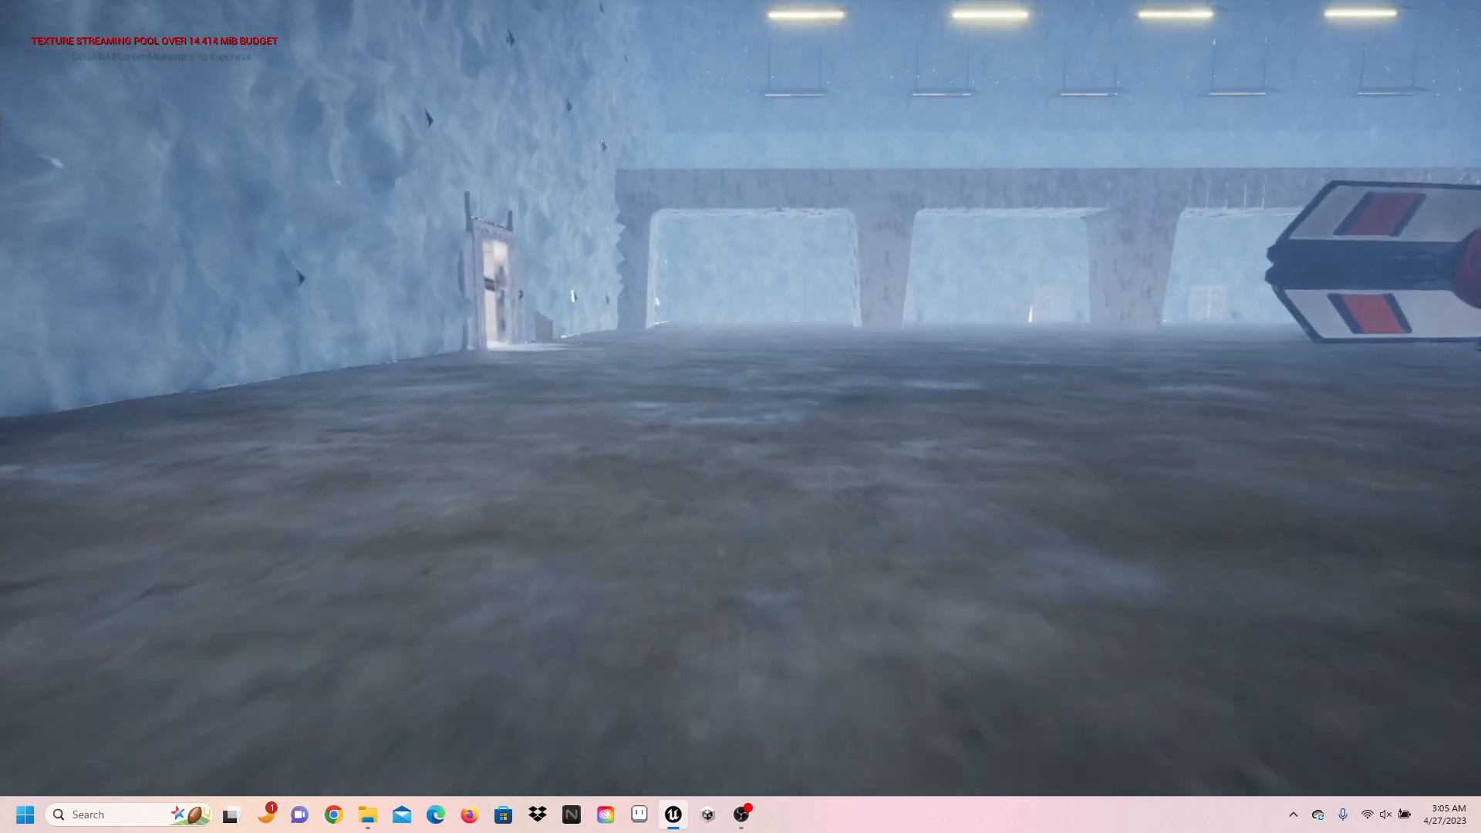
{"action": "key", "text": "w"}
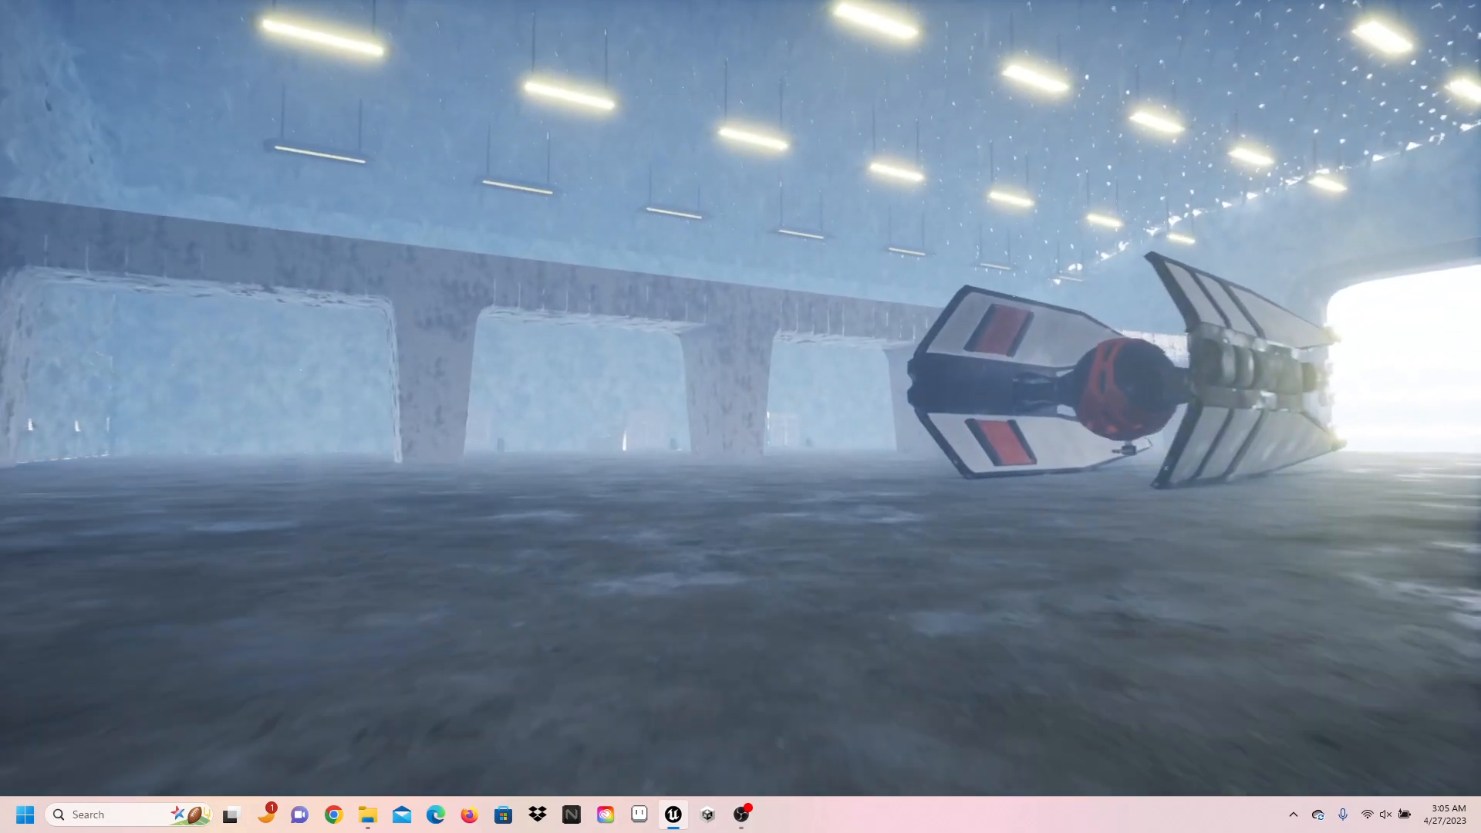
{"action": "key", "text": "w"}
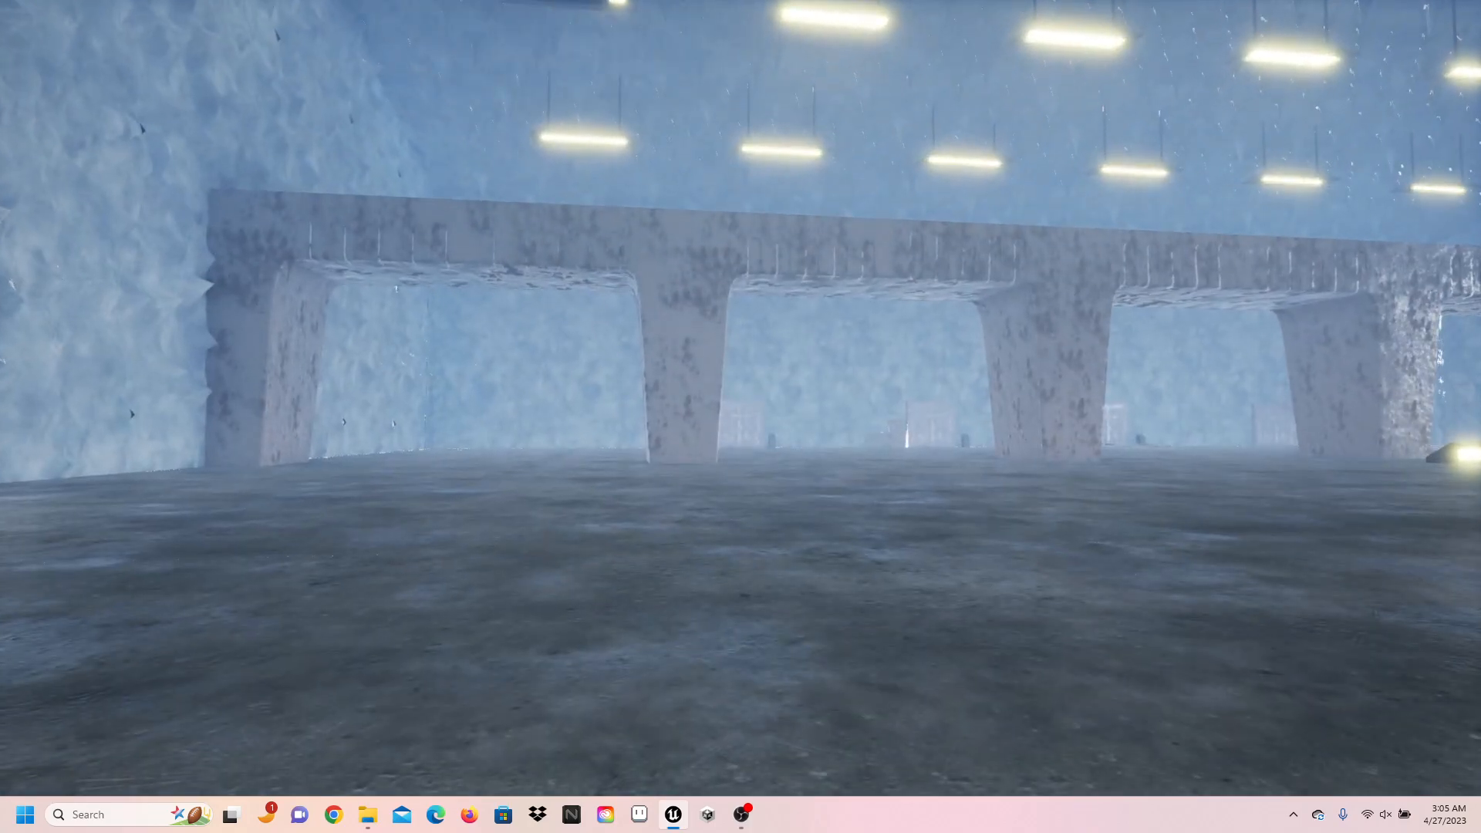
{"action": "key", "text": "w"}
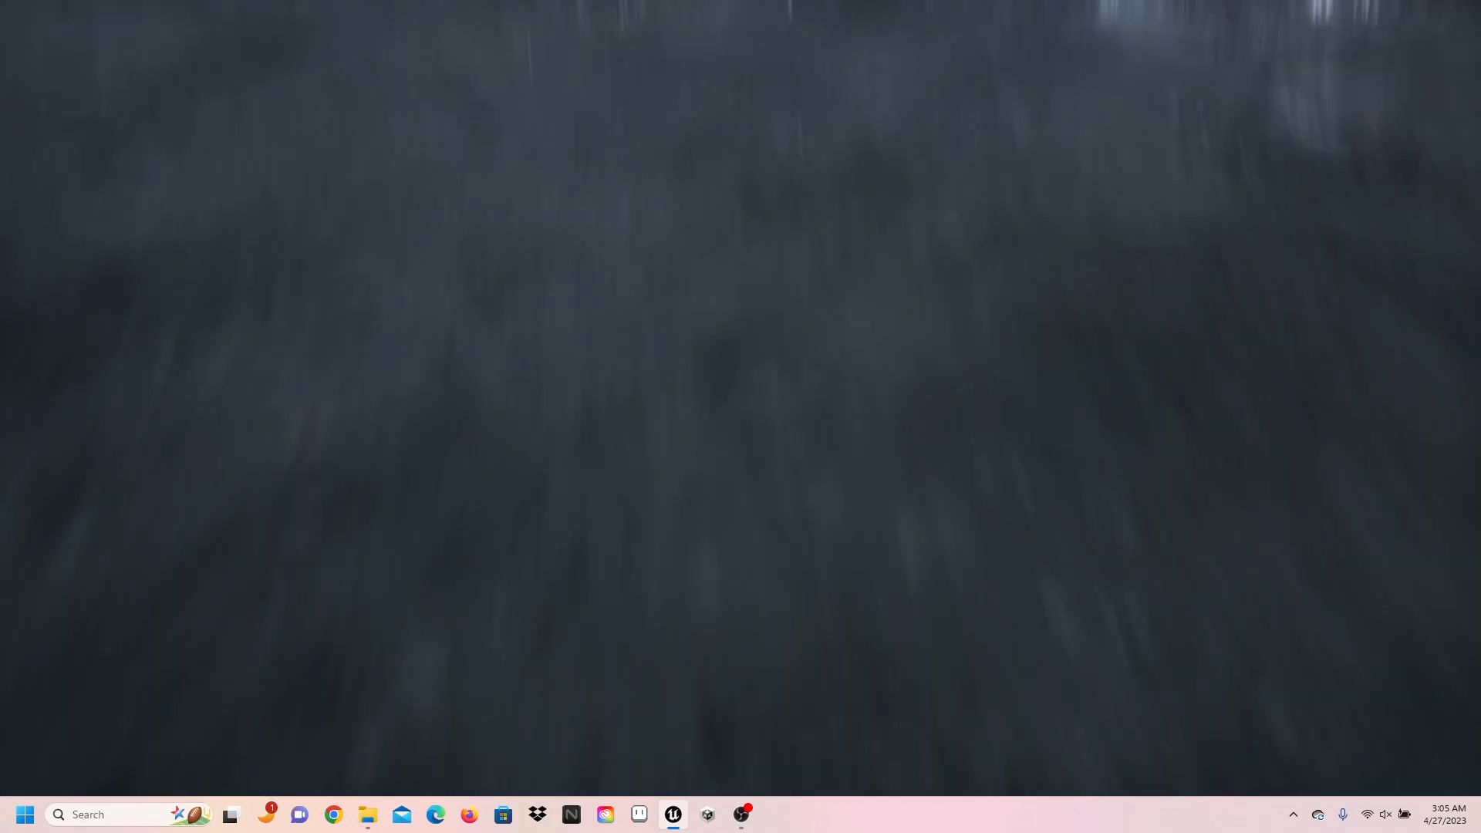
{"action": "key", "text": "w"}
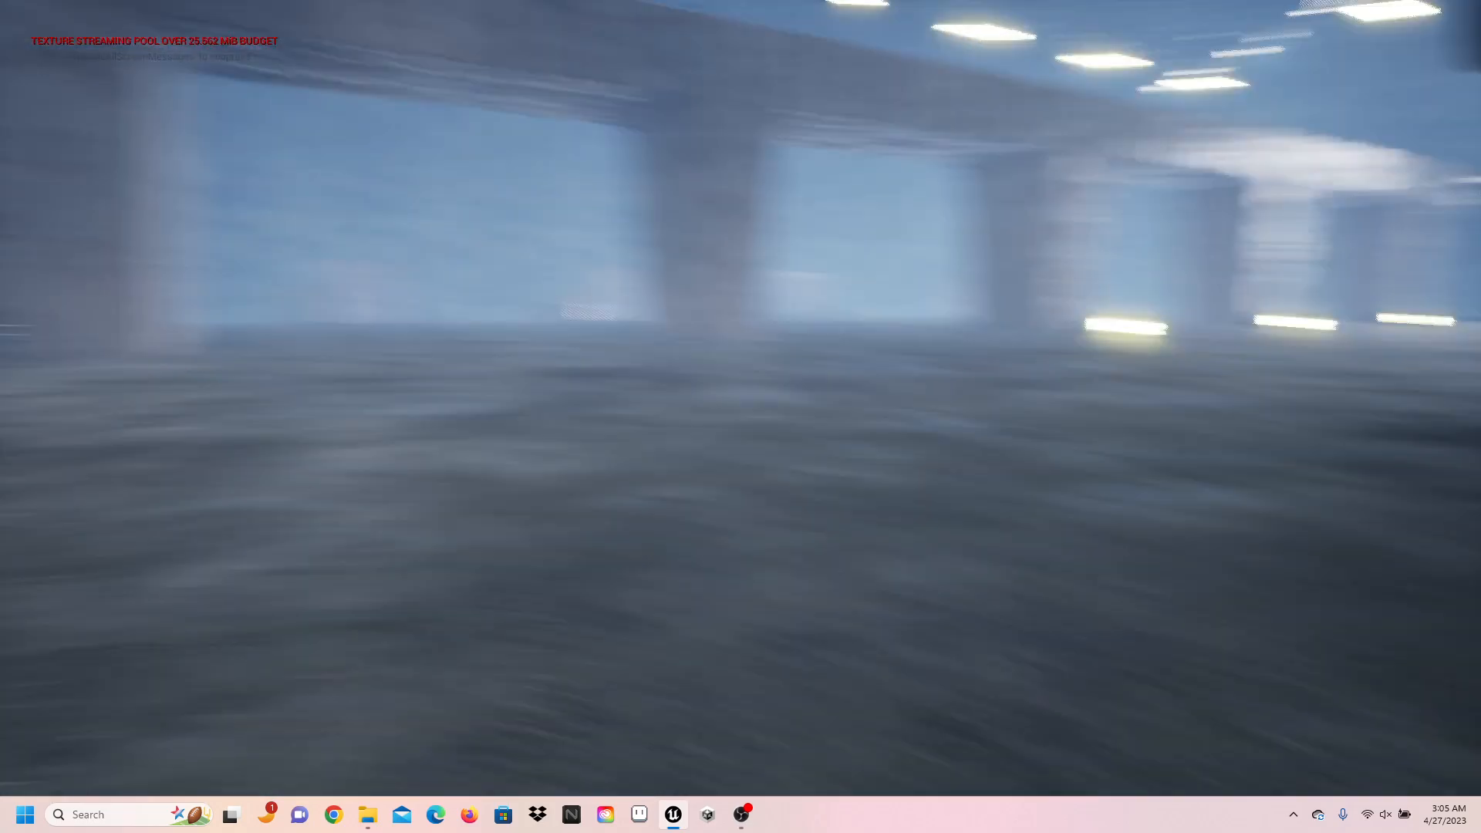
{"action": "key", "text": "w"}
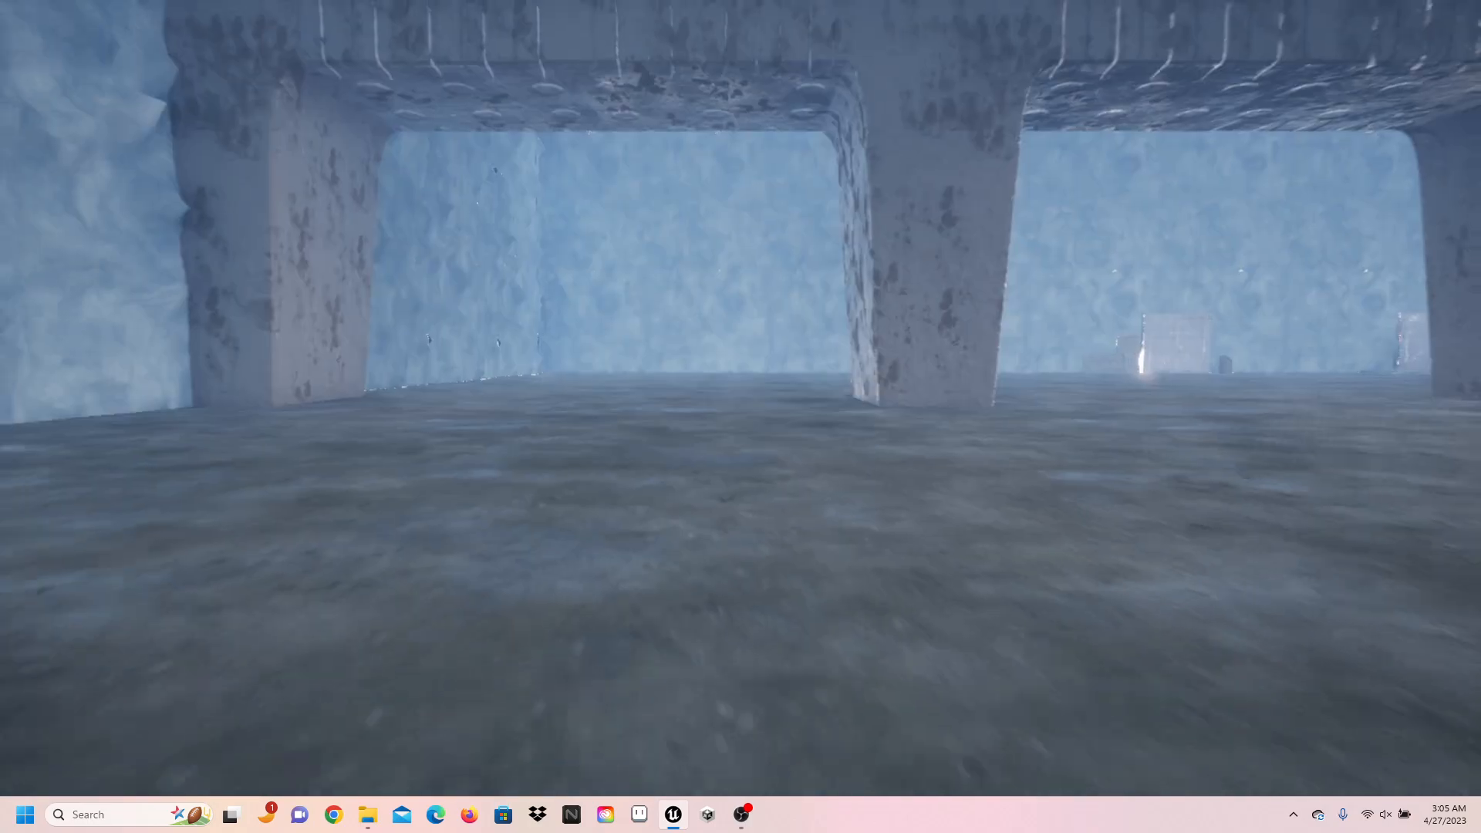
{"action": "key", "text": "w"}
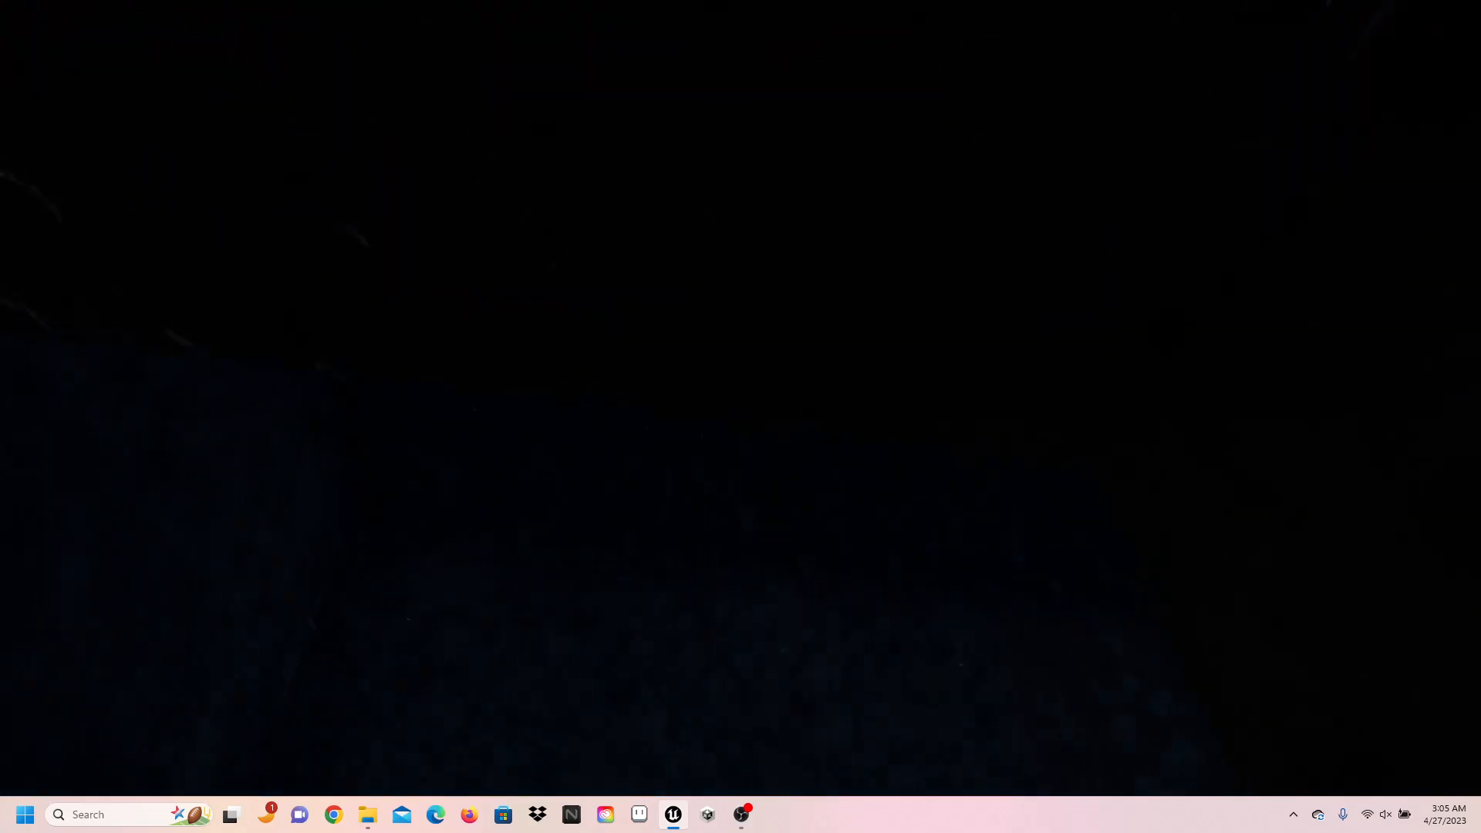
{"action": "key", "text": "w"}
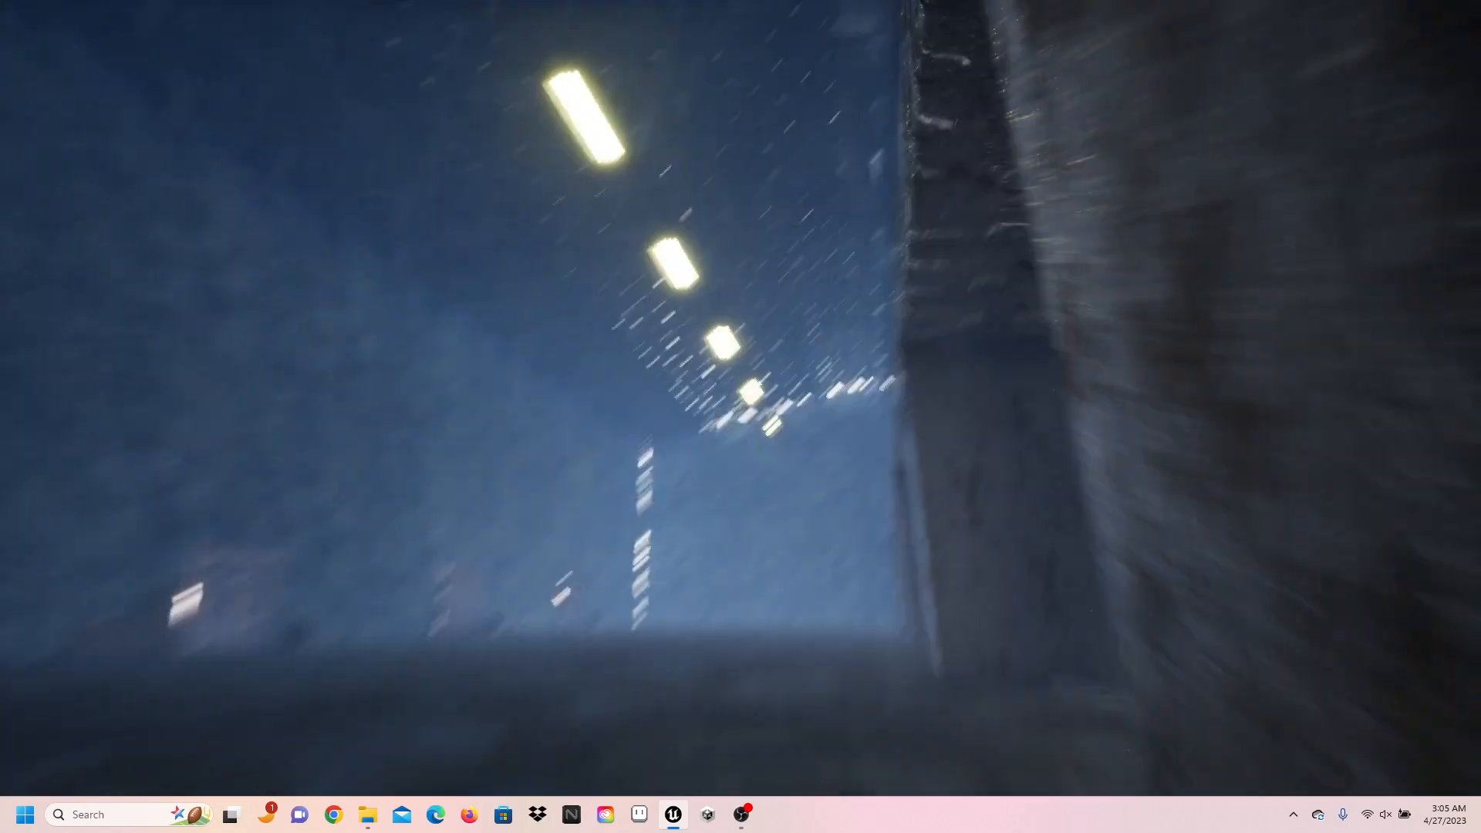
{"action": "key", "text": "s"}
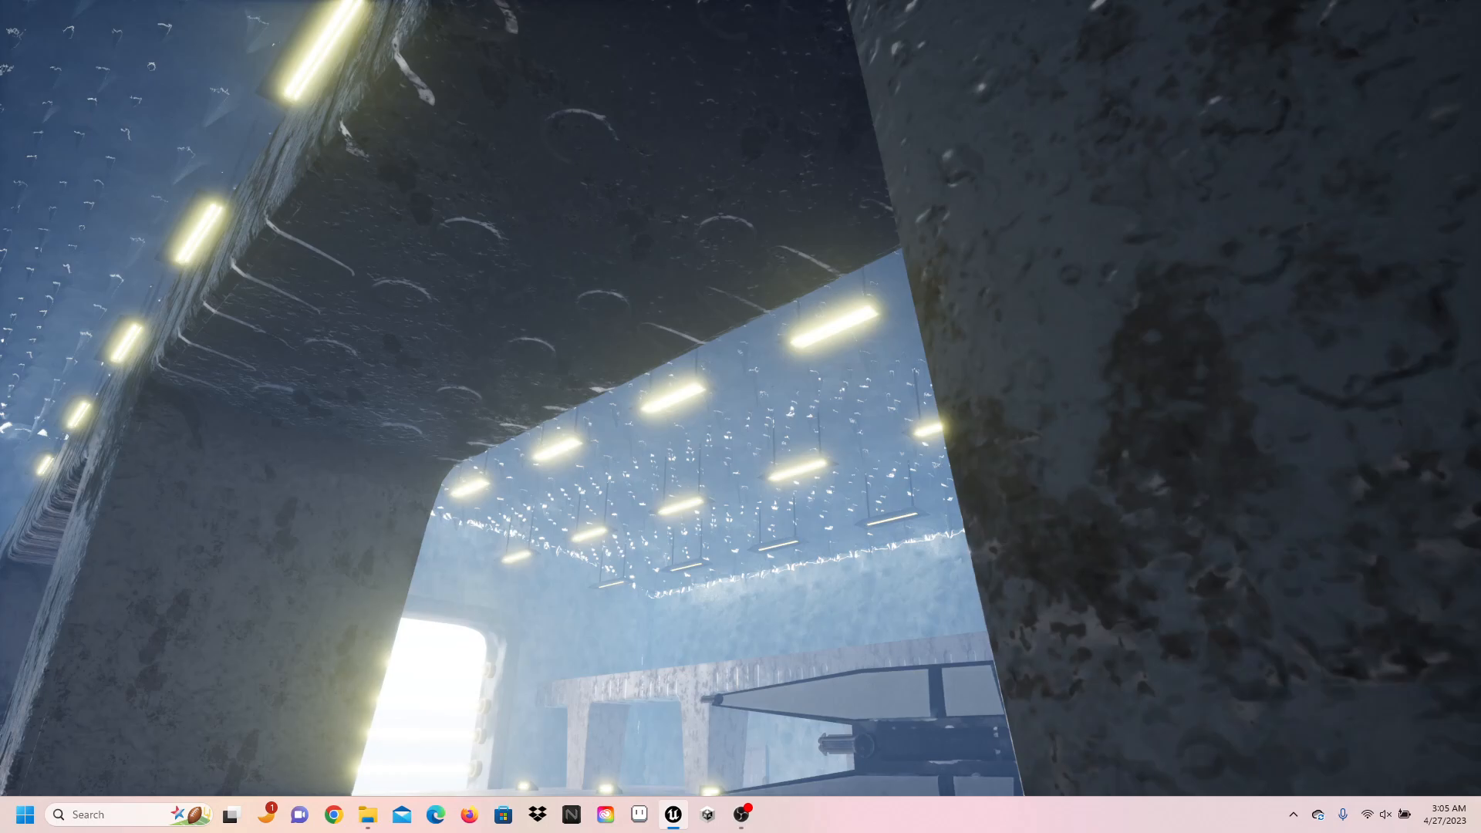
{"action": "key", "text": "a"}
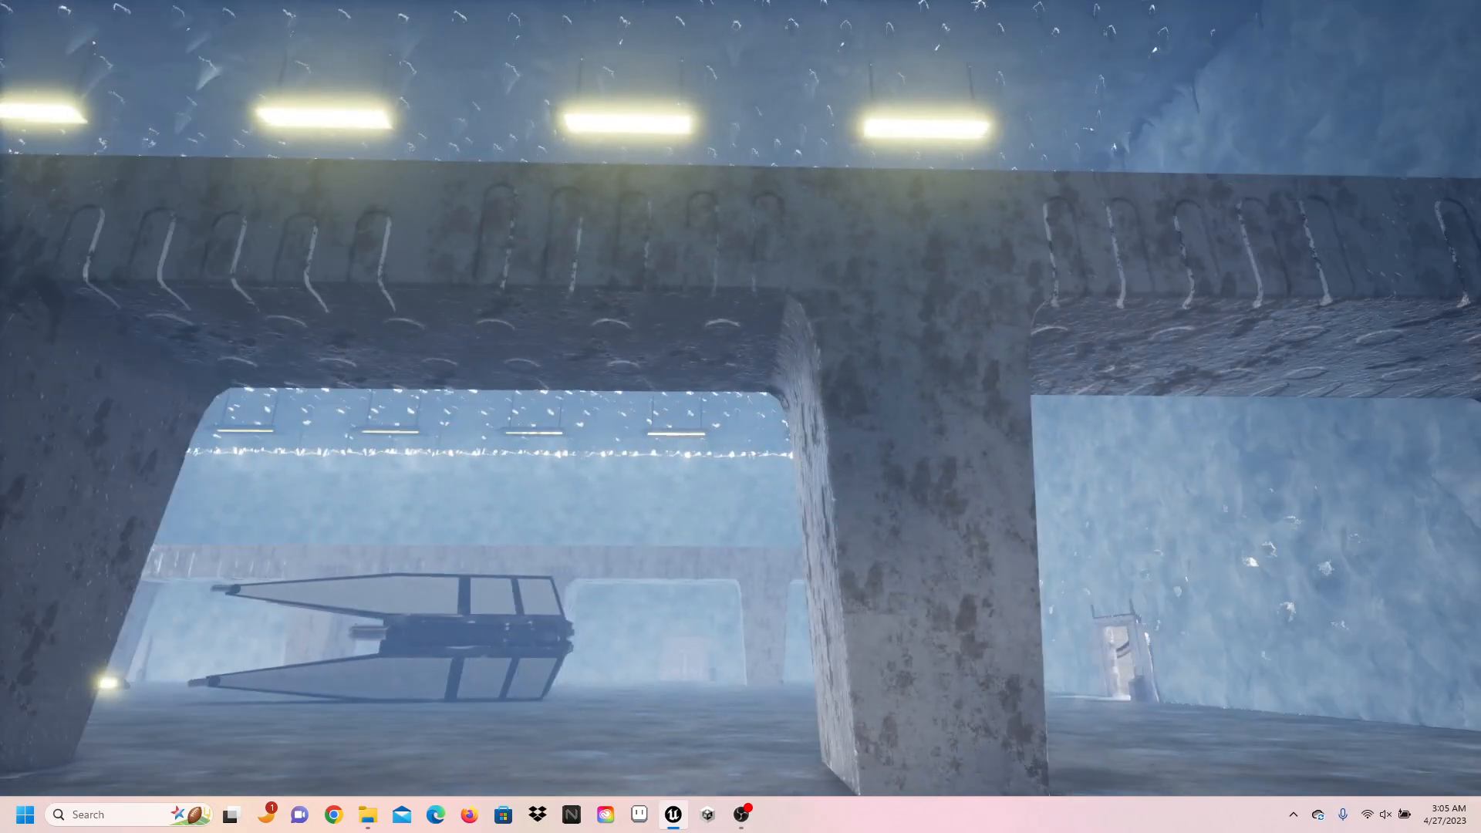
{"action": "key", "text": "a"}
{"action": "key", "text": "w"}
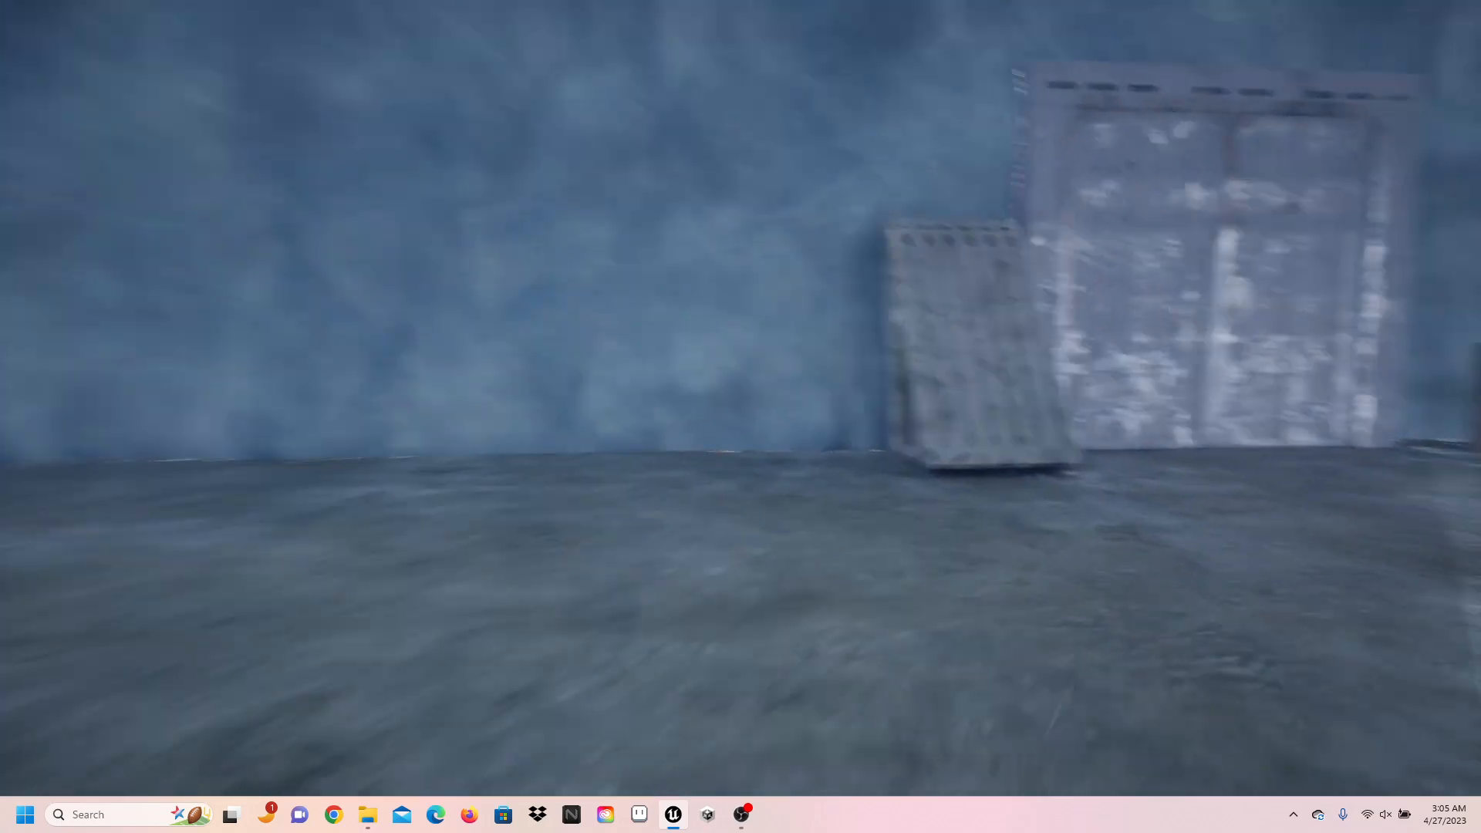
{"action": "key", "text": "w"}
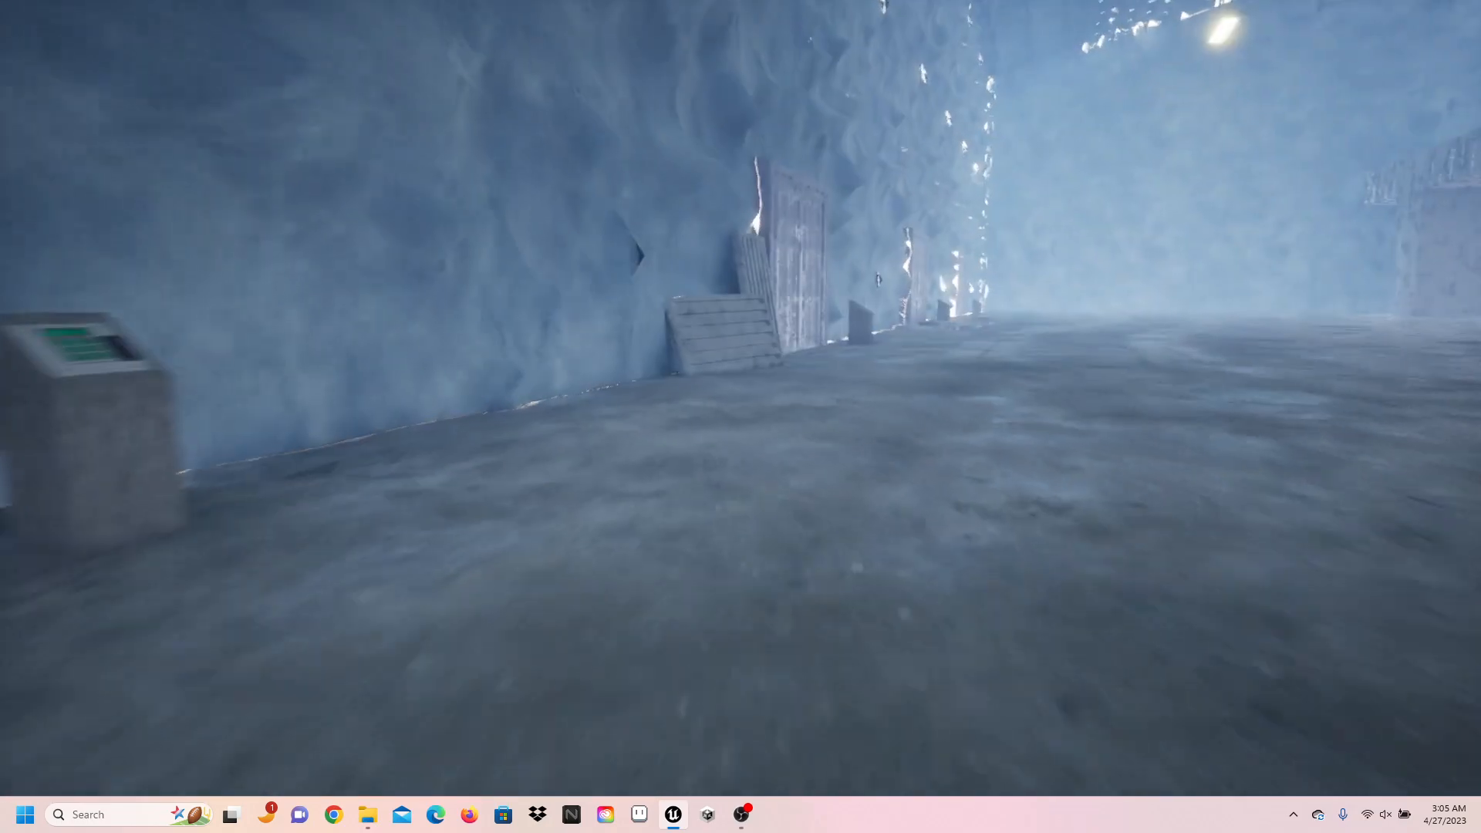
{"action": "key", "text": "w"}
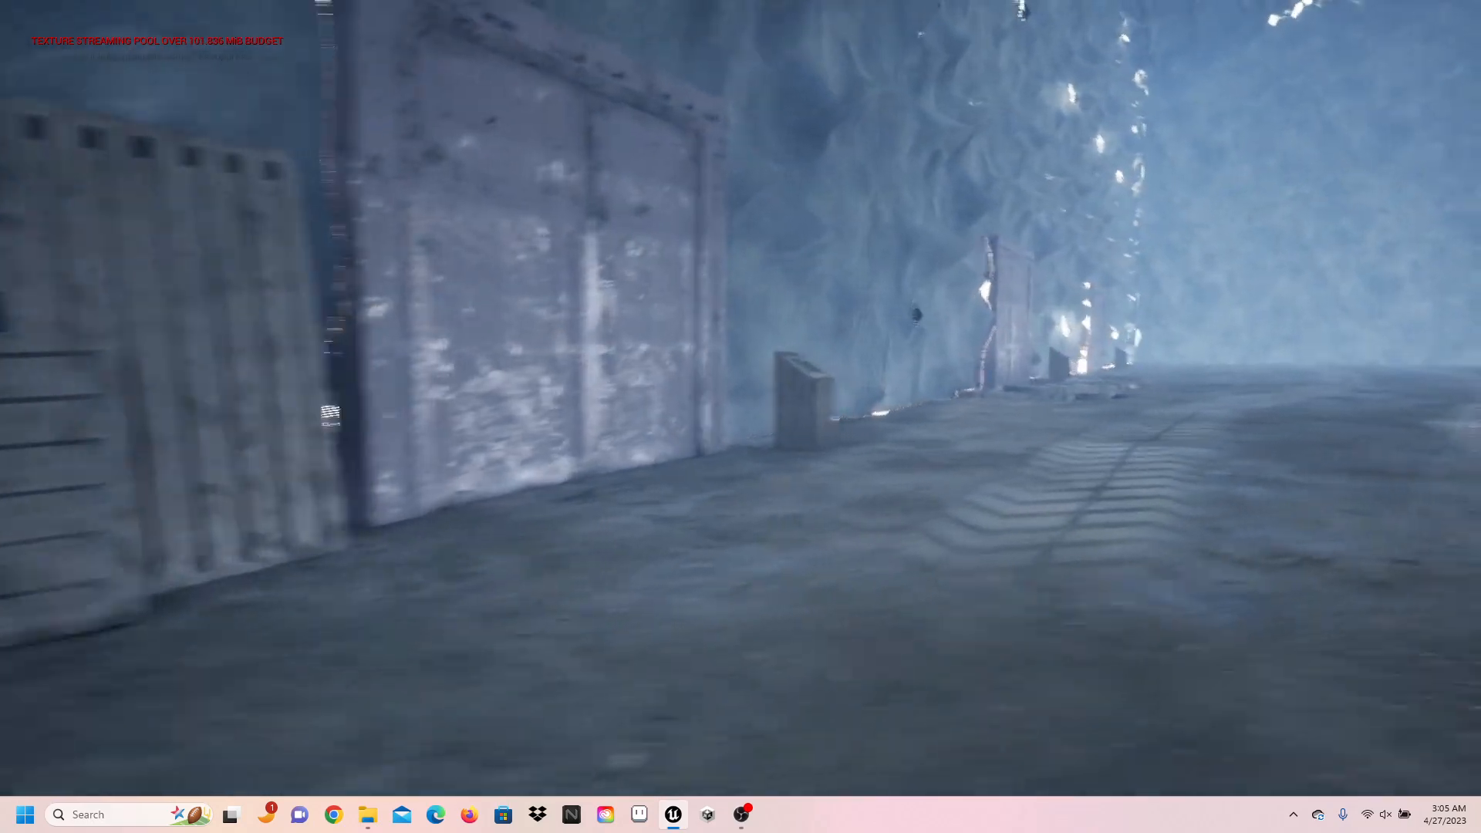
{"action": "key", "text": "w"}
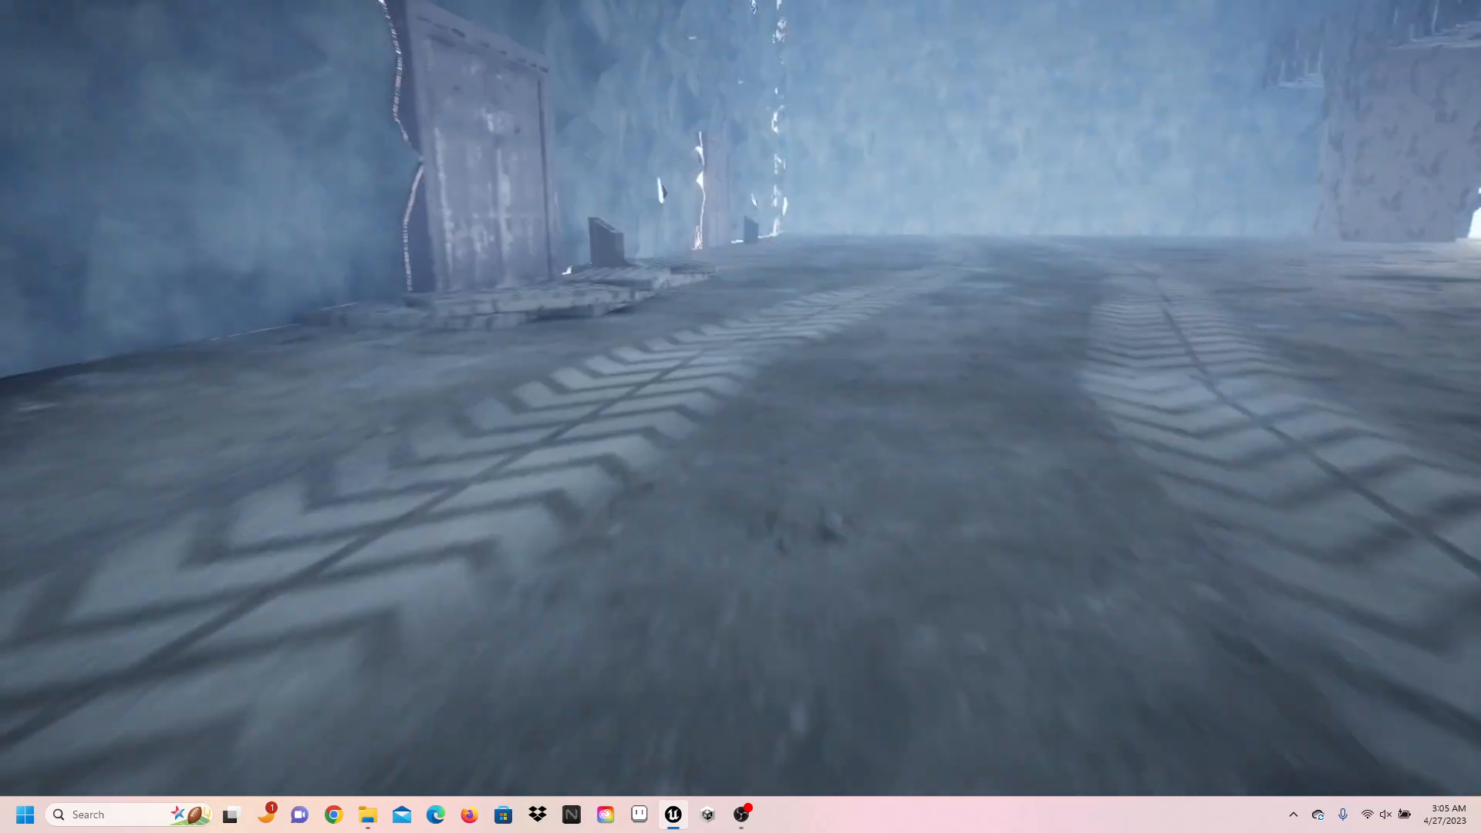
{"action": "key", "text": "d"}
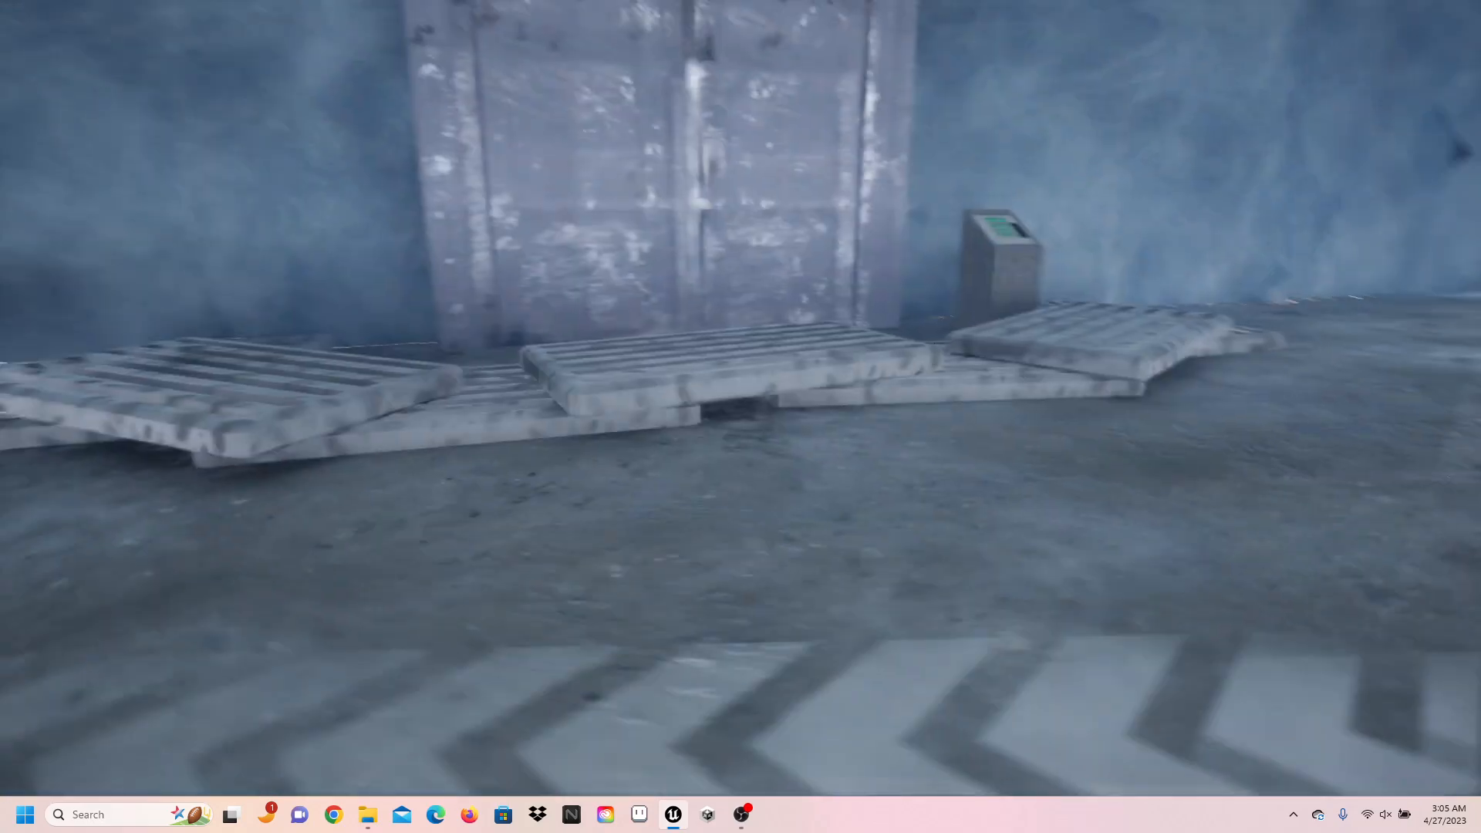
{"action": "key", "text": "a"}
{"action": "key", "text": "w"}
{"action": "key", "text": "w"}
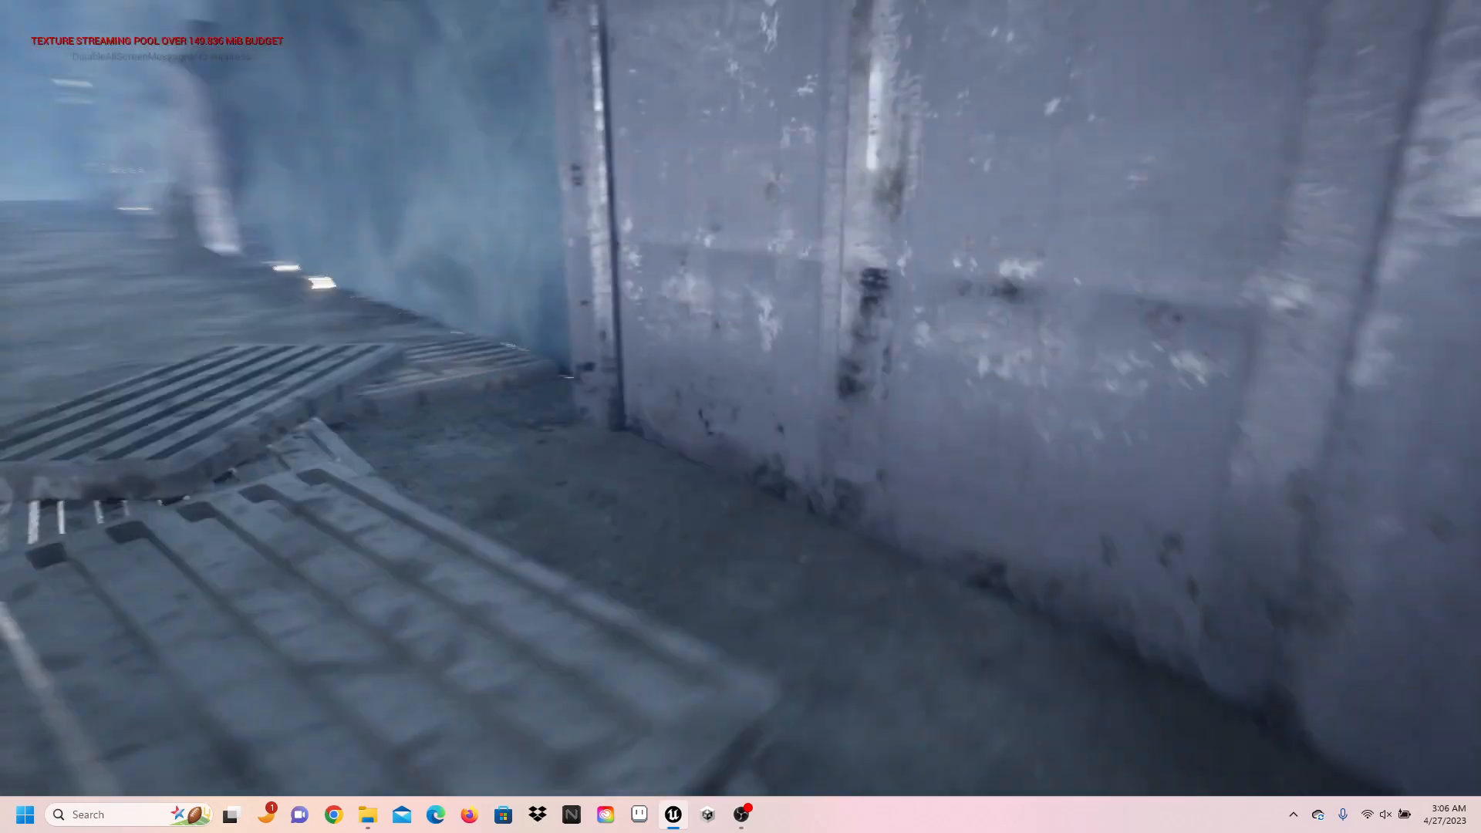
{"action": "key", "text": "w"}
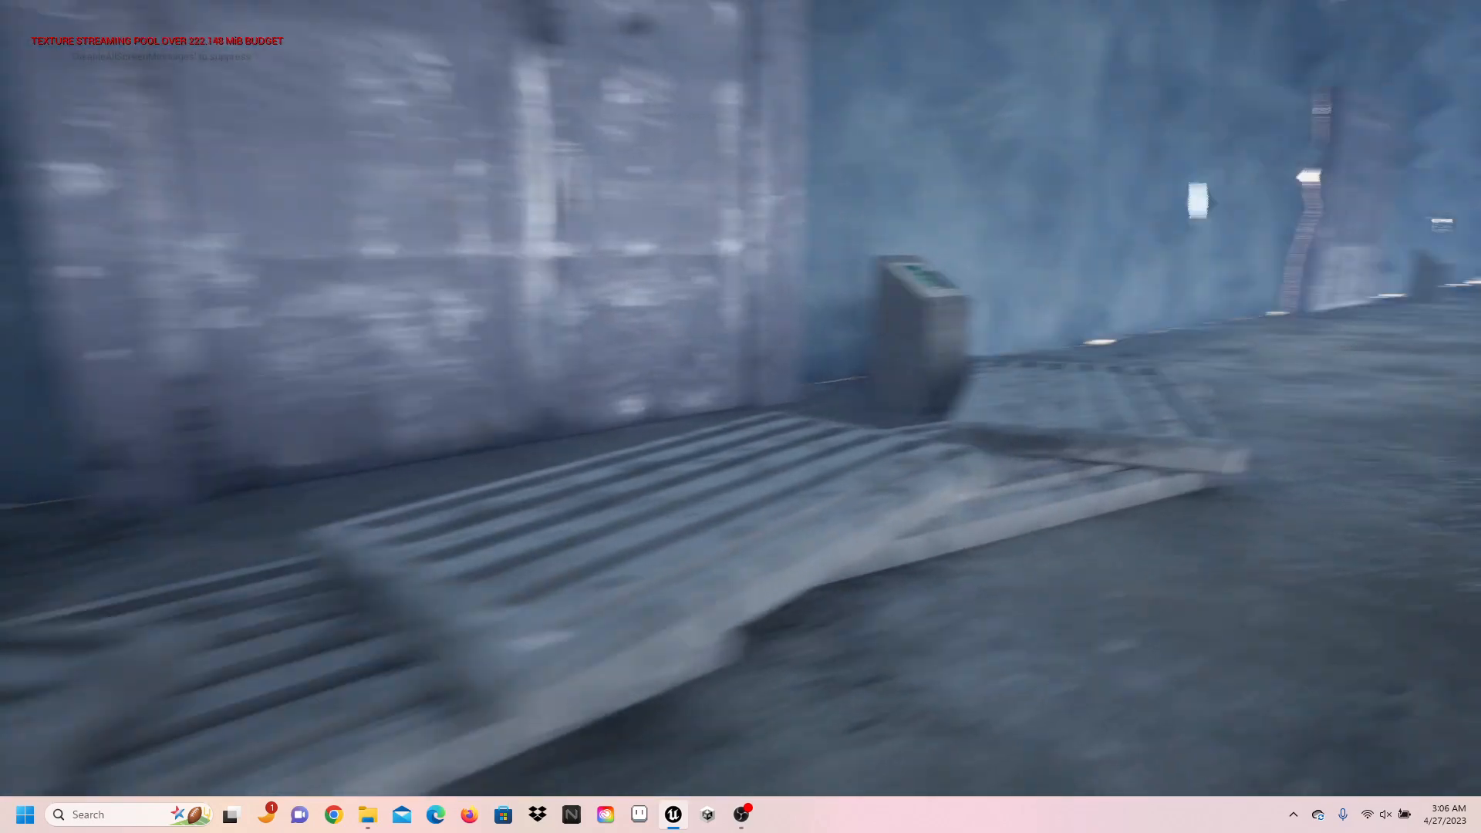
{"action": "key", "text": "w"}
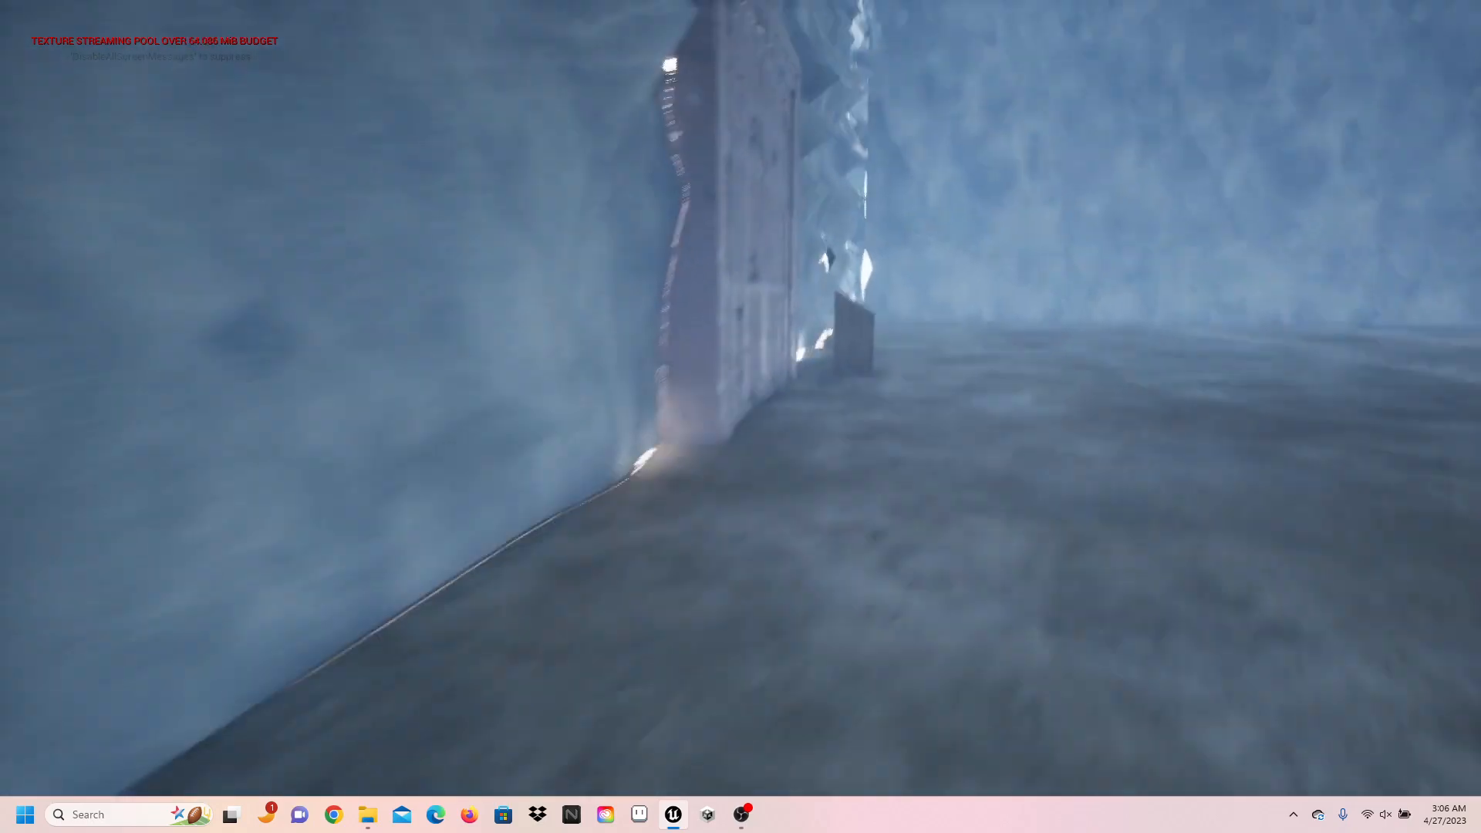
{"action": "key", "text": "d"}
{"action": "key", "text": "w"}
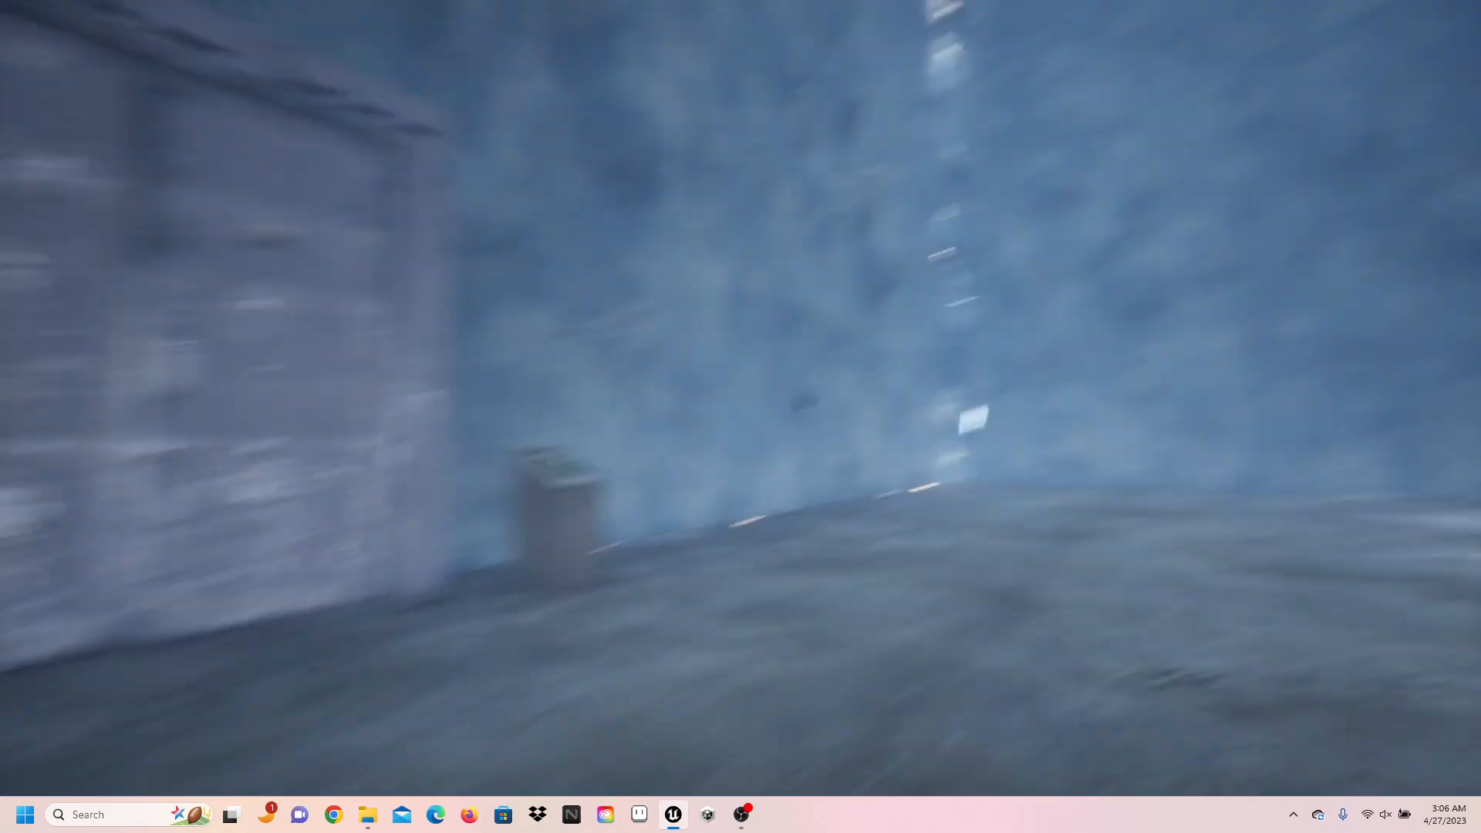
{"action": "key", "text": "w"}
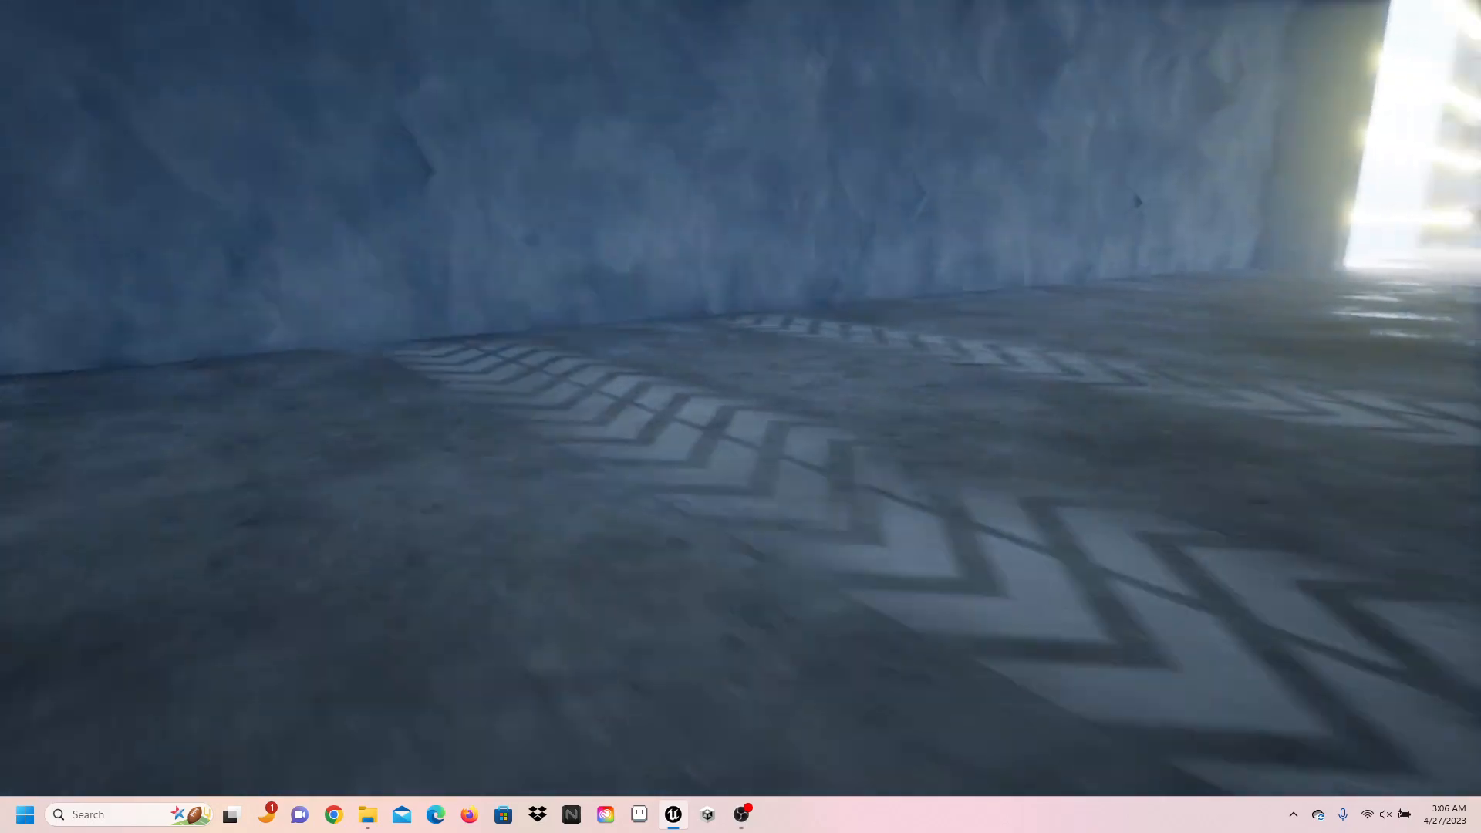
{"action": "key", "text": "w"}
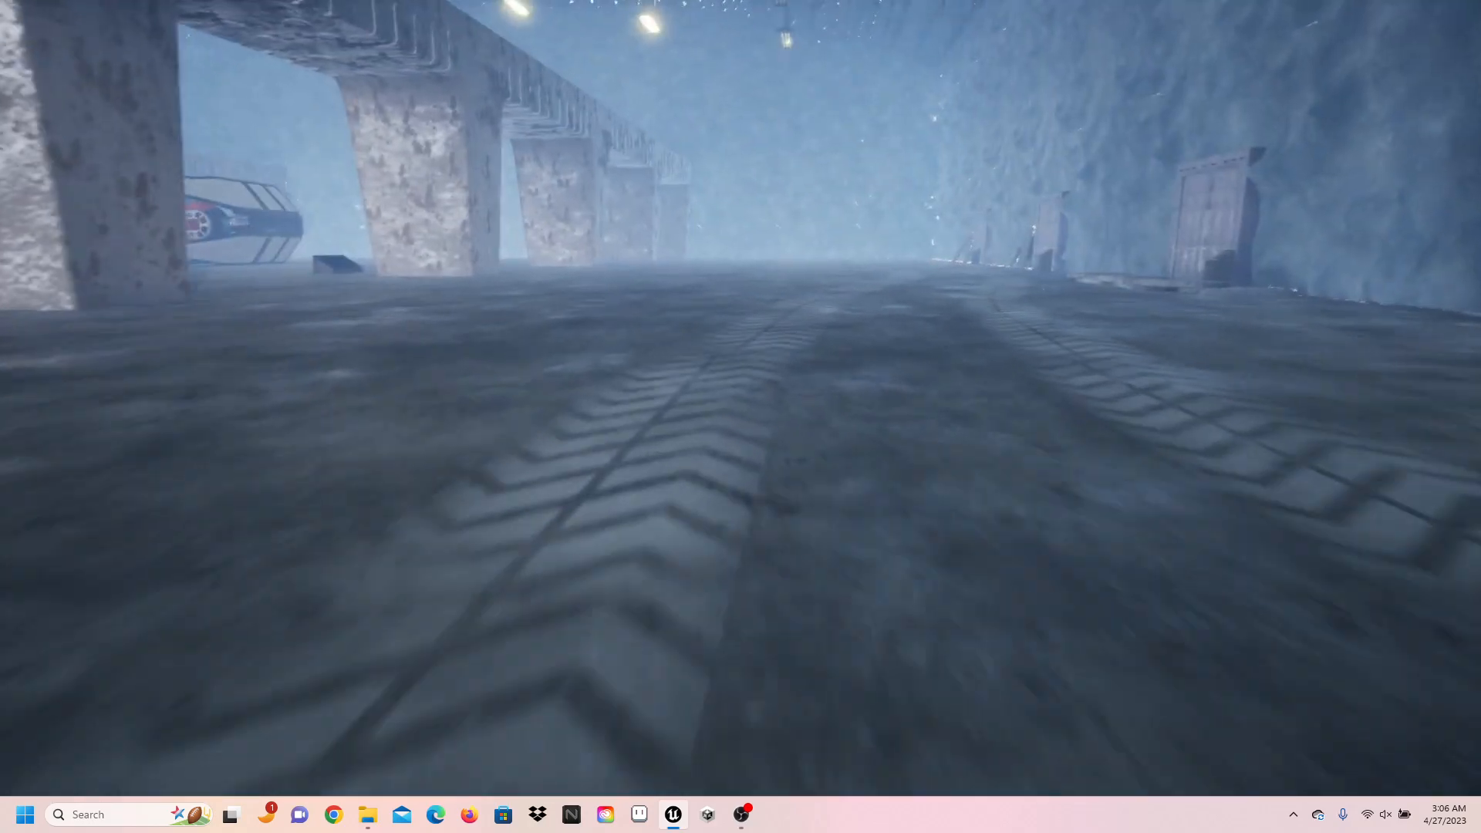
{"action": "key", "text": "w"}
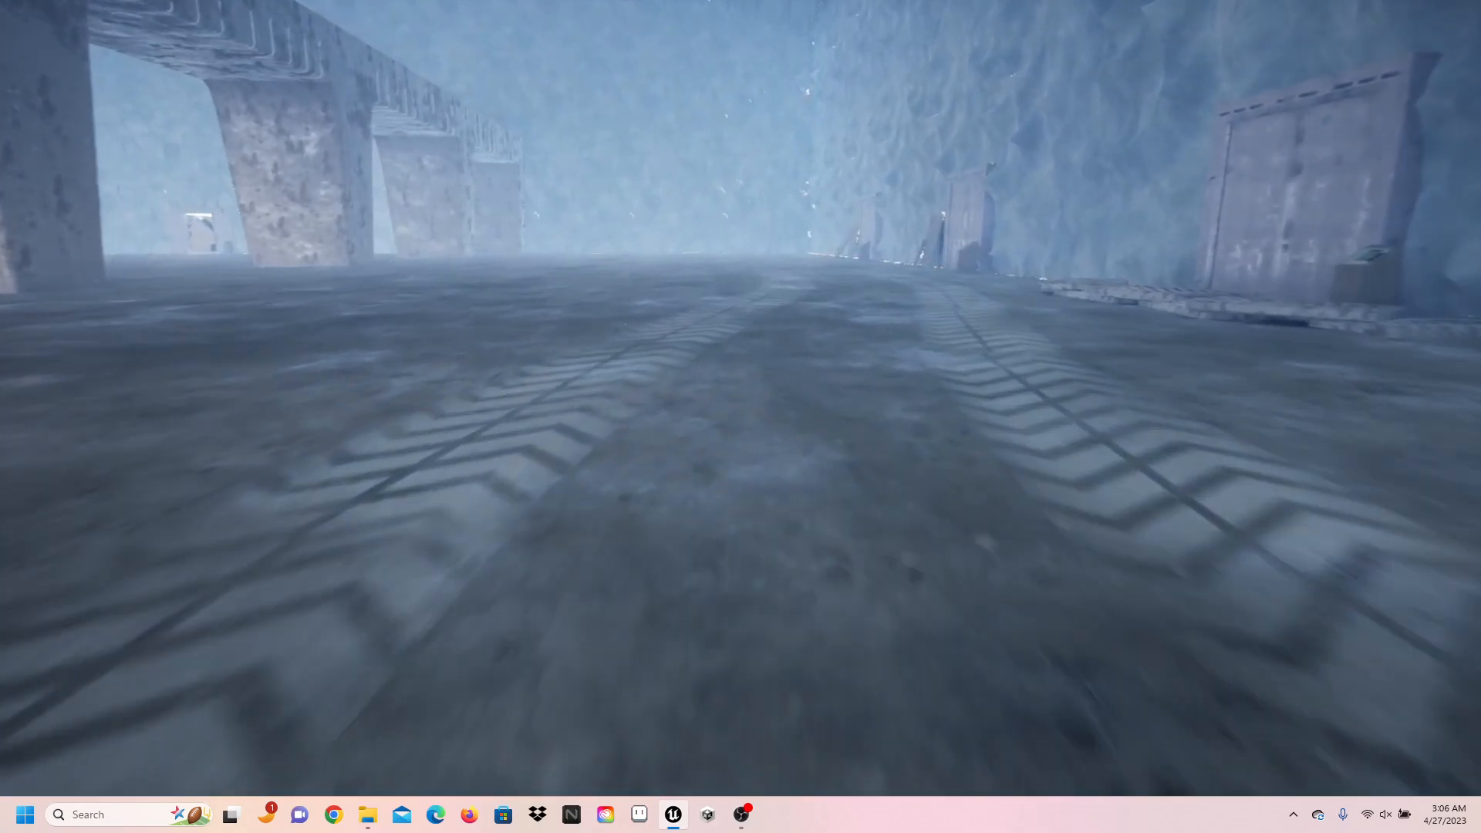
{"action": "key", "text": "w"}
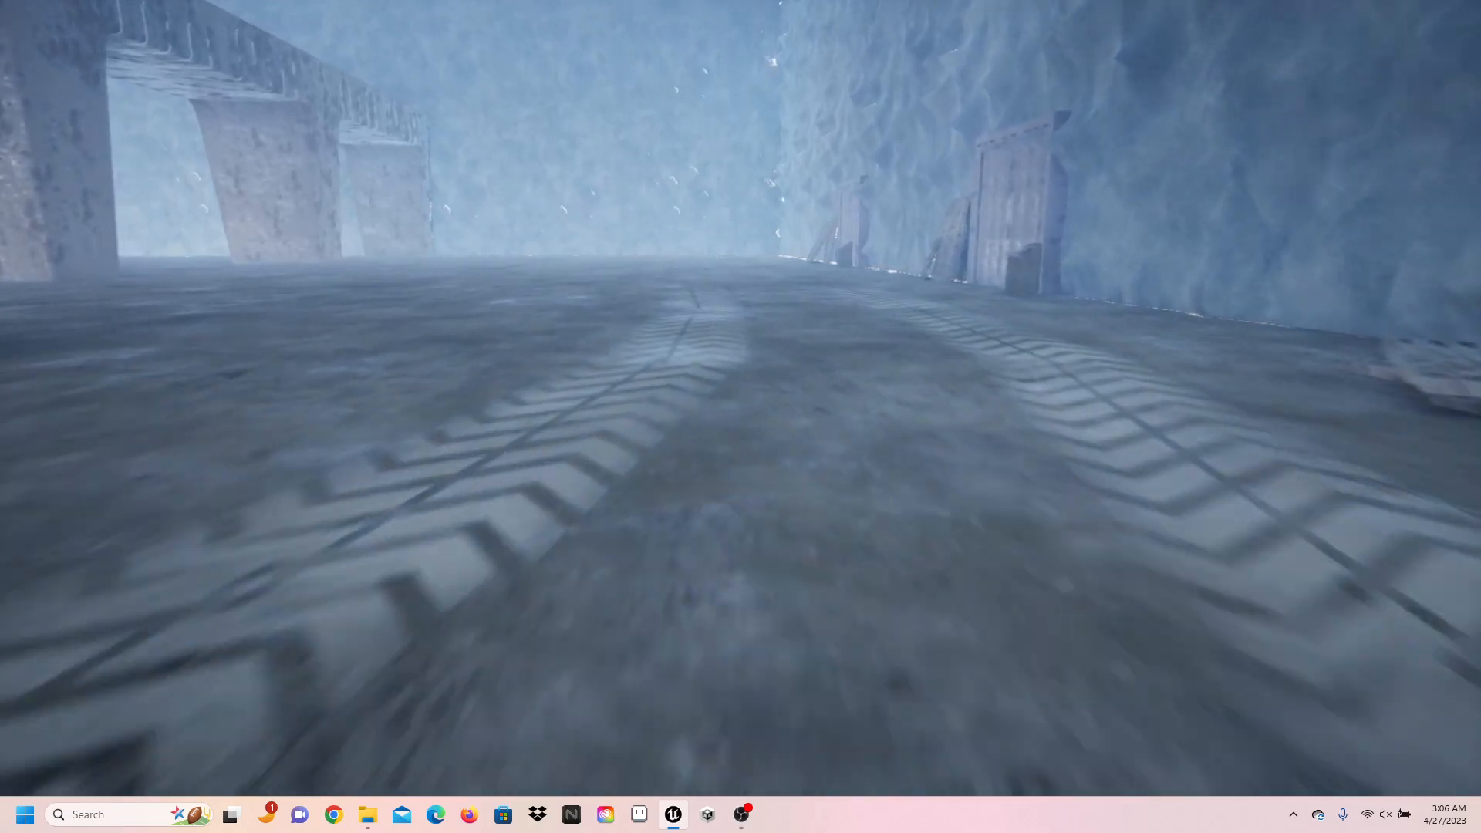
{"action": "key", "text": "w"}
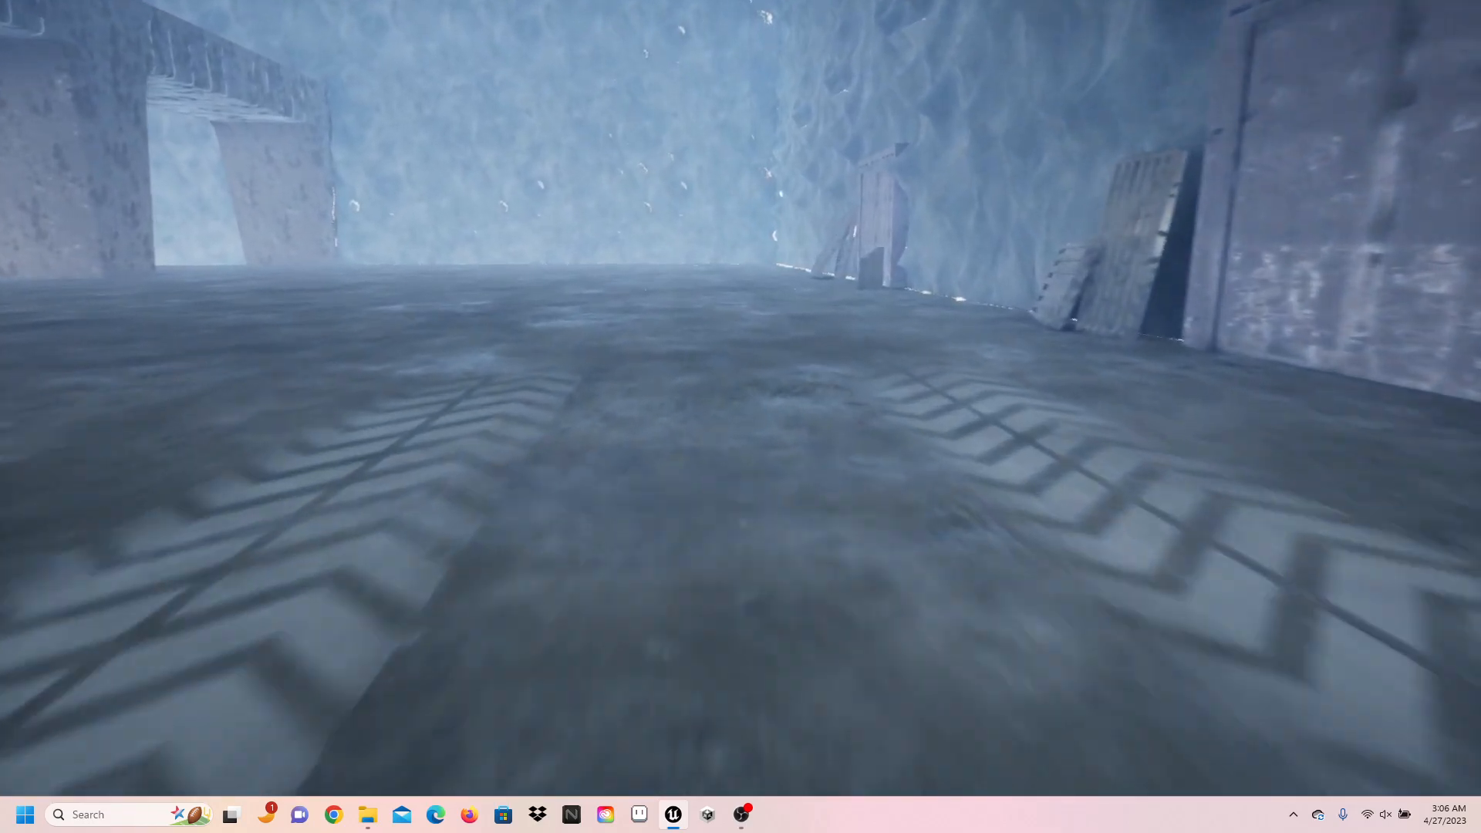
{"action": "key", "text": "w"}
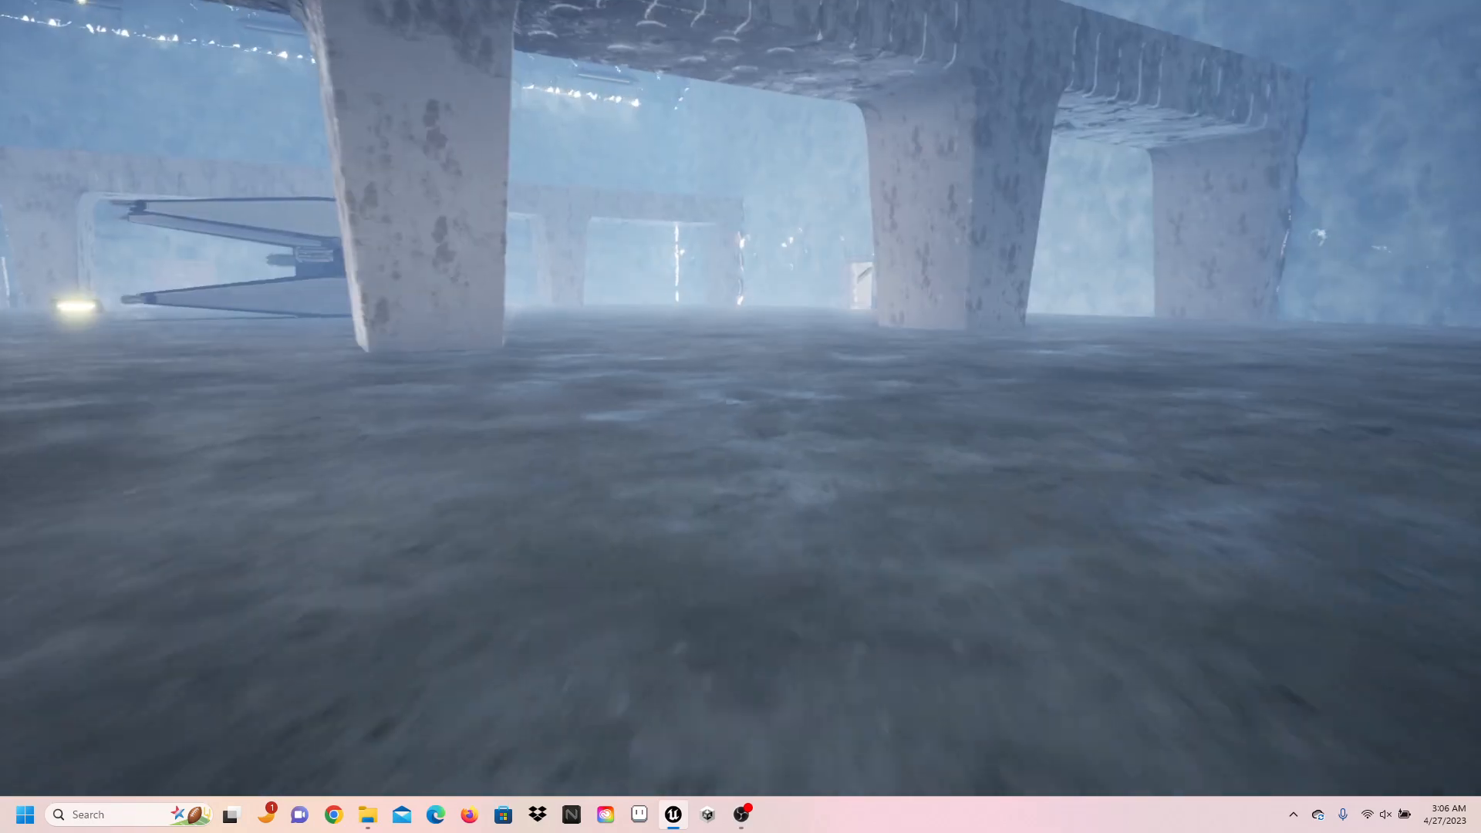
{"action": "key", "text": "w"}
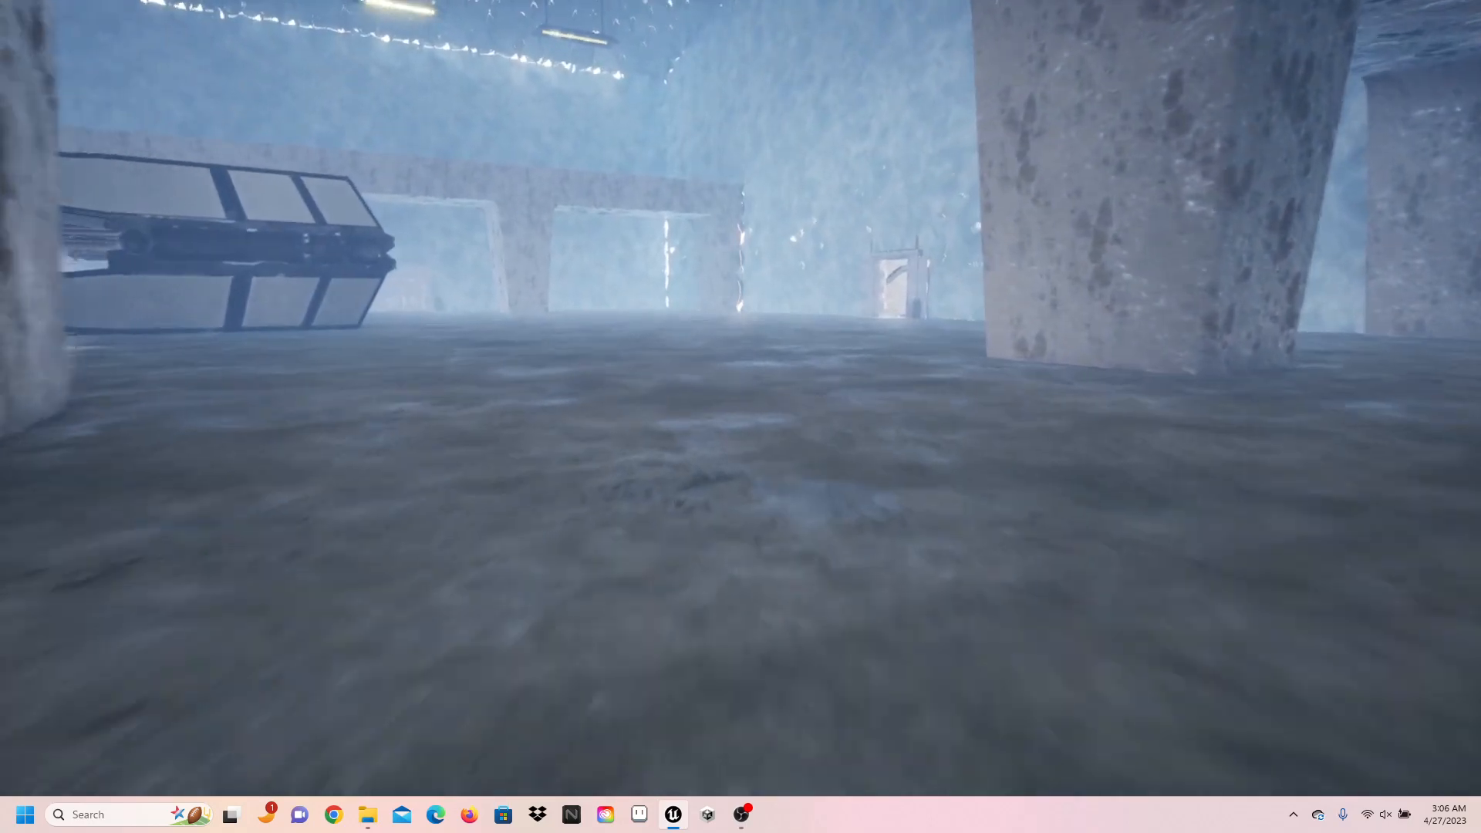
{"action": "key", "text": "w"}
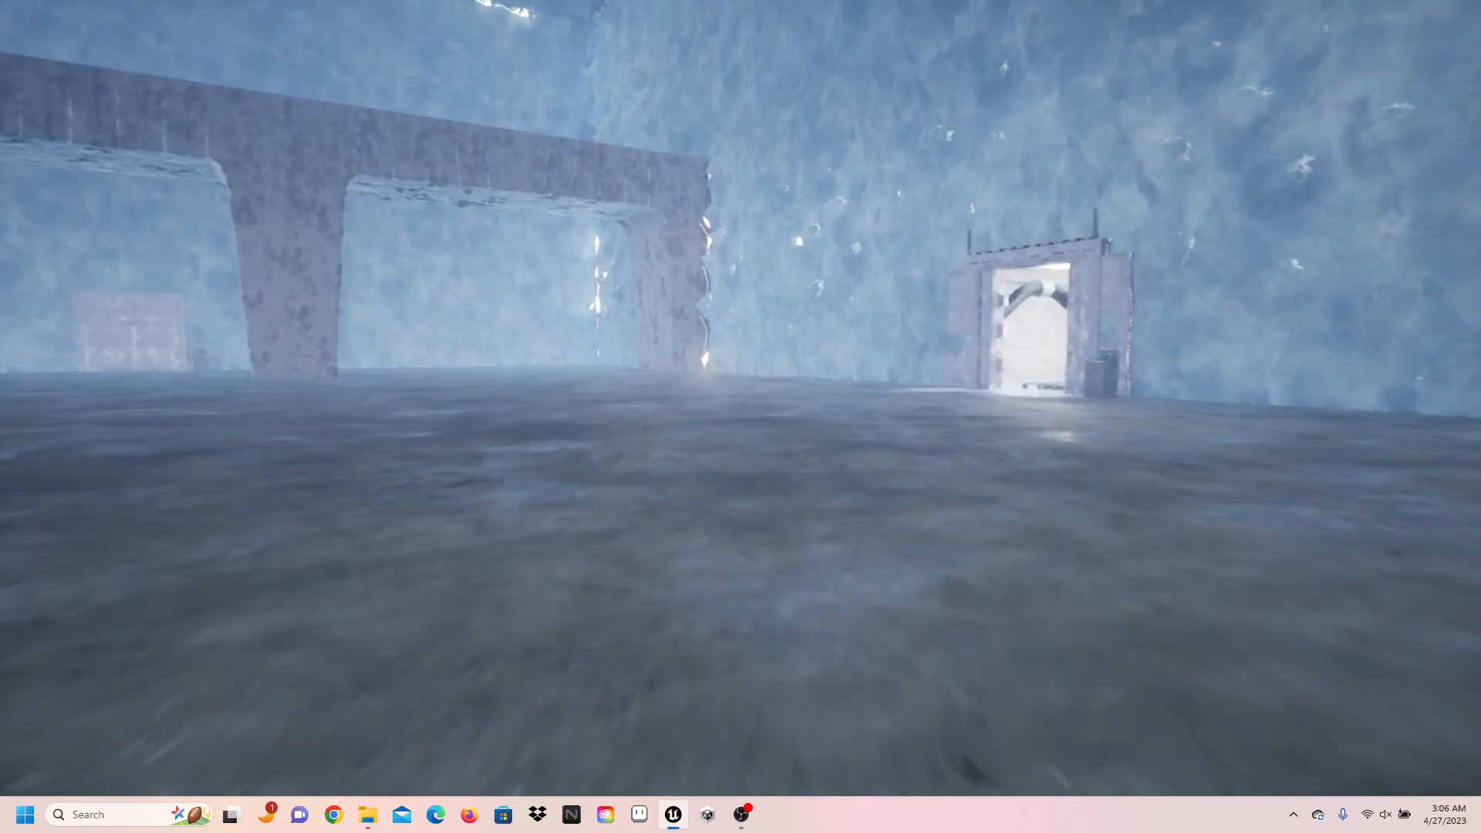
{"action": "key", "text": "w"}
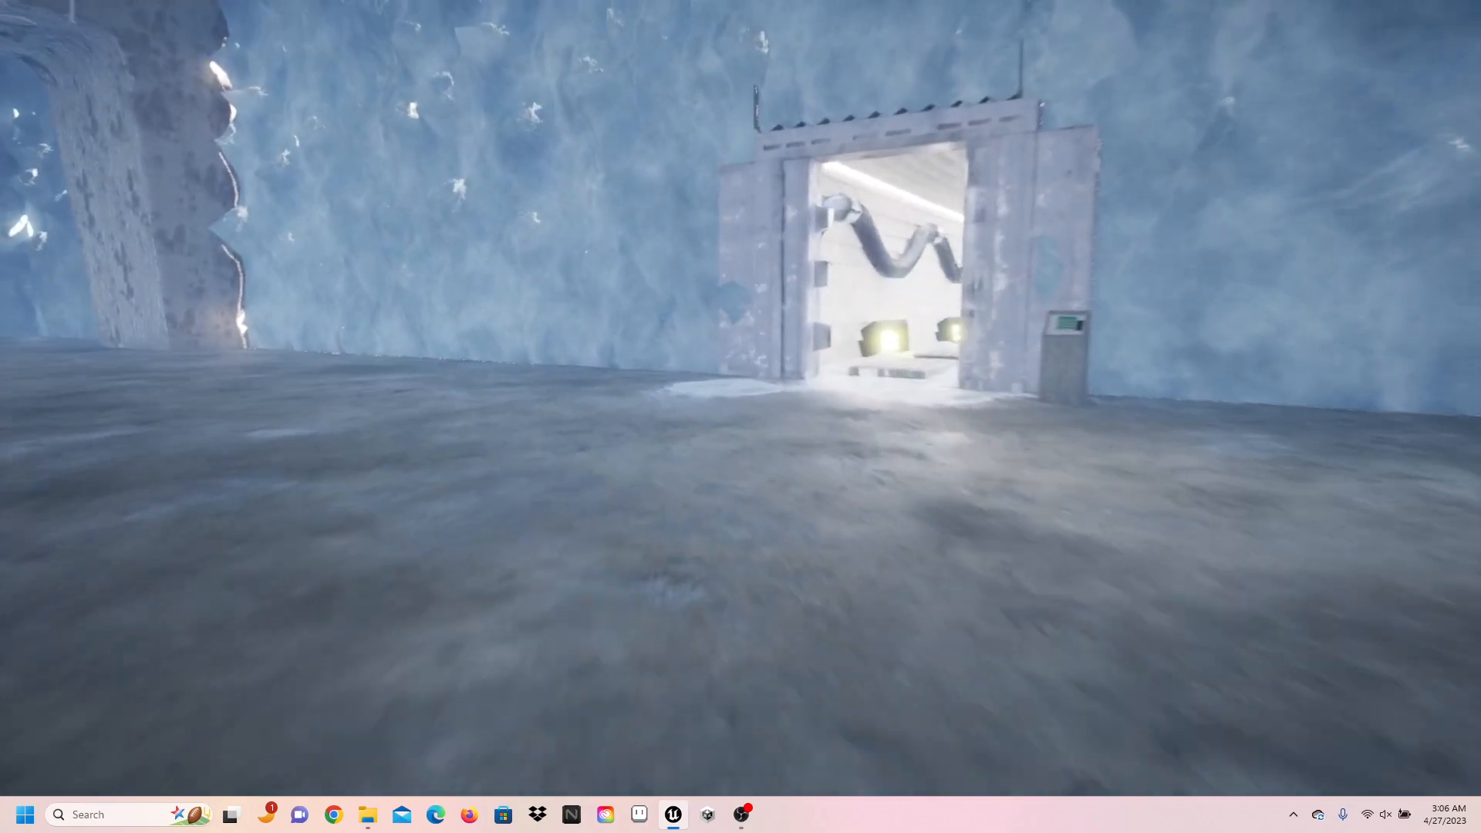
{"action": "key", "text": "w"}
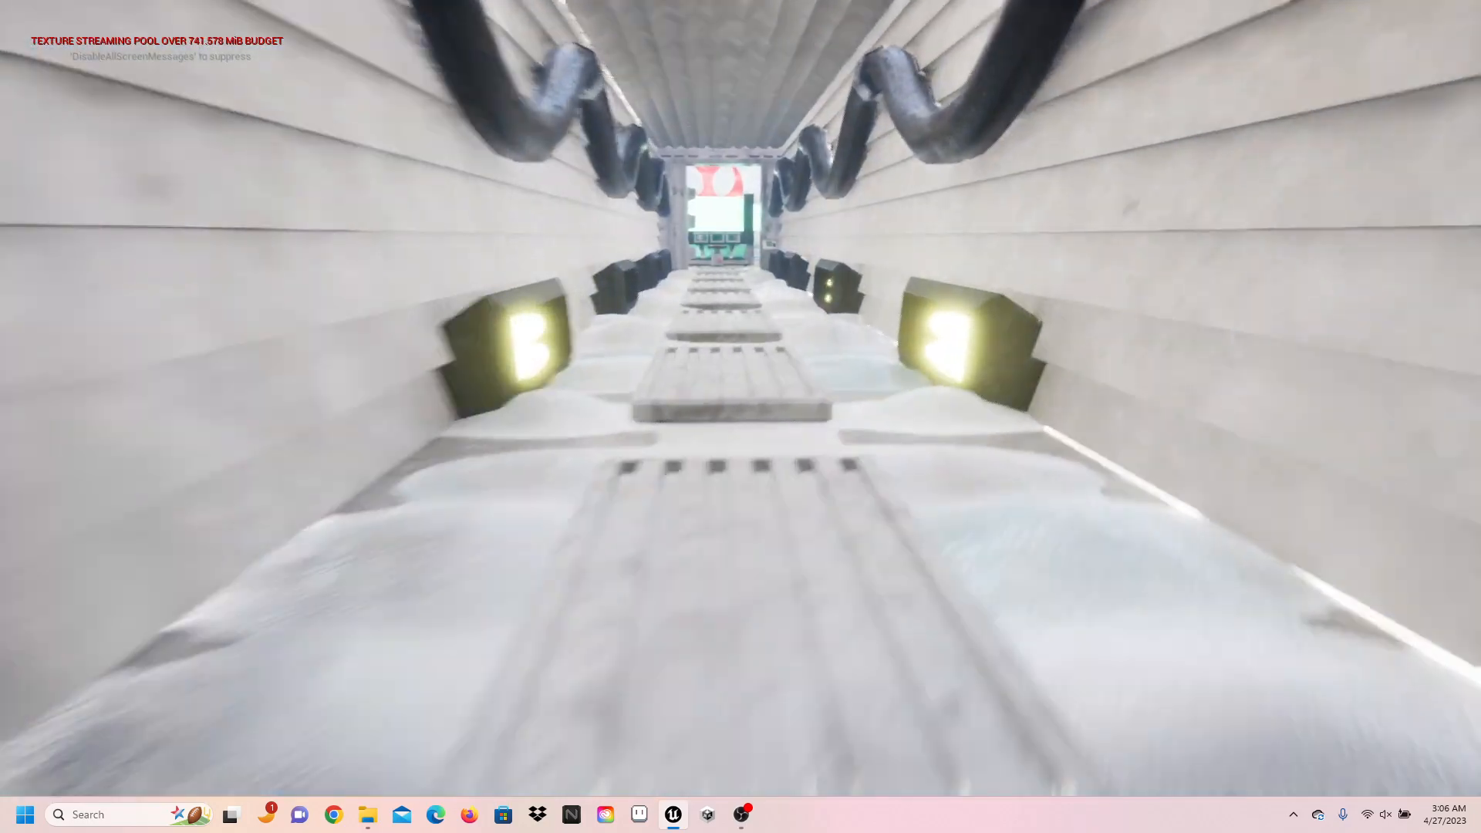
{"action": "key", "text": "w"}
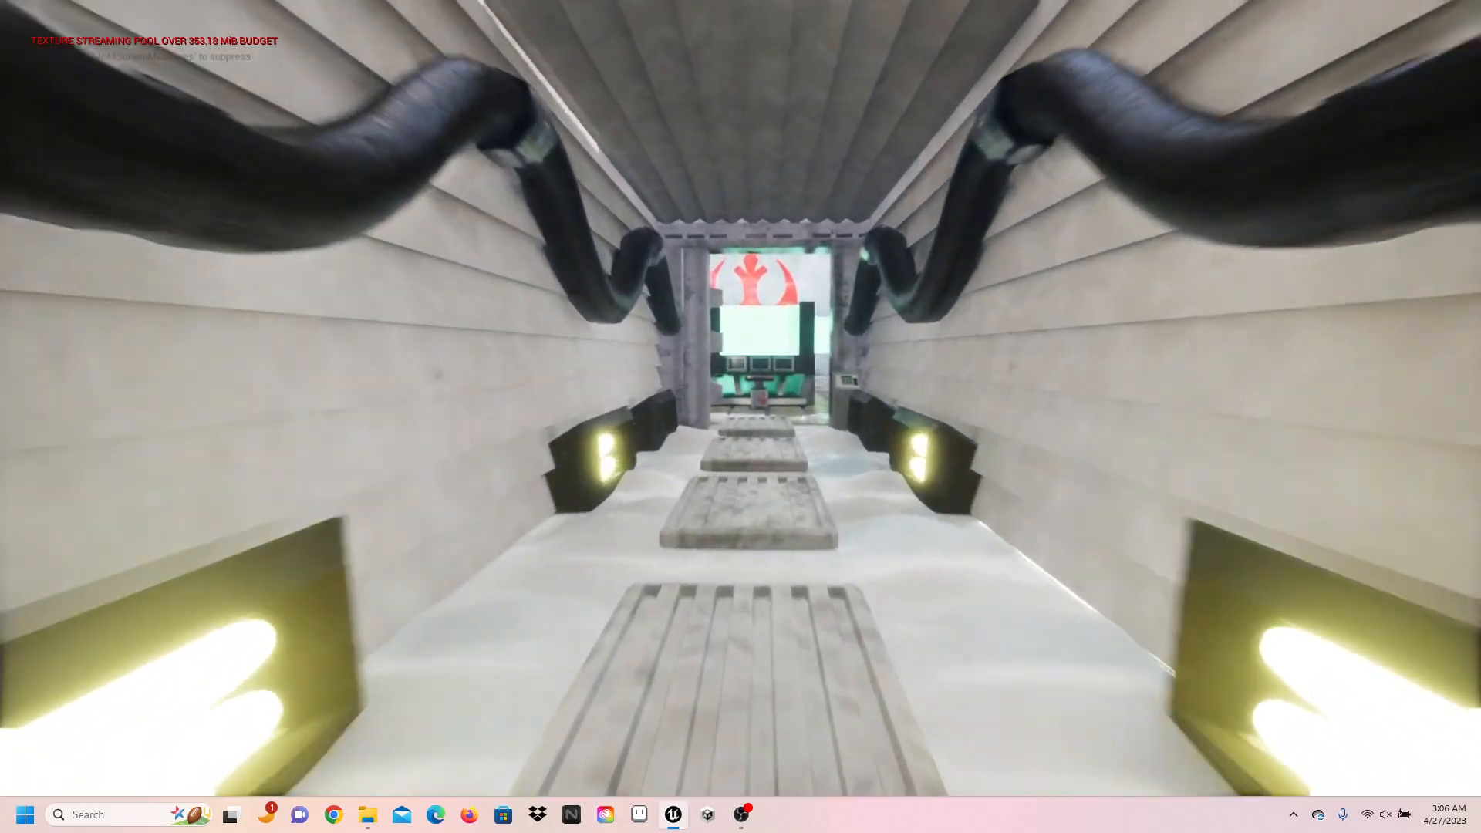
{"action": "key", "text": "w"}
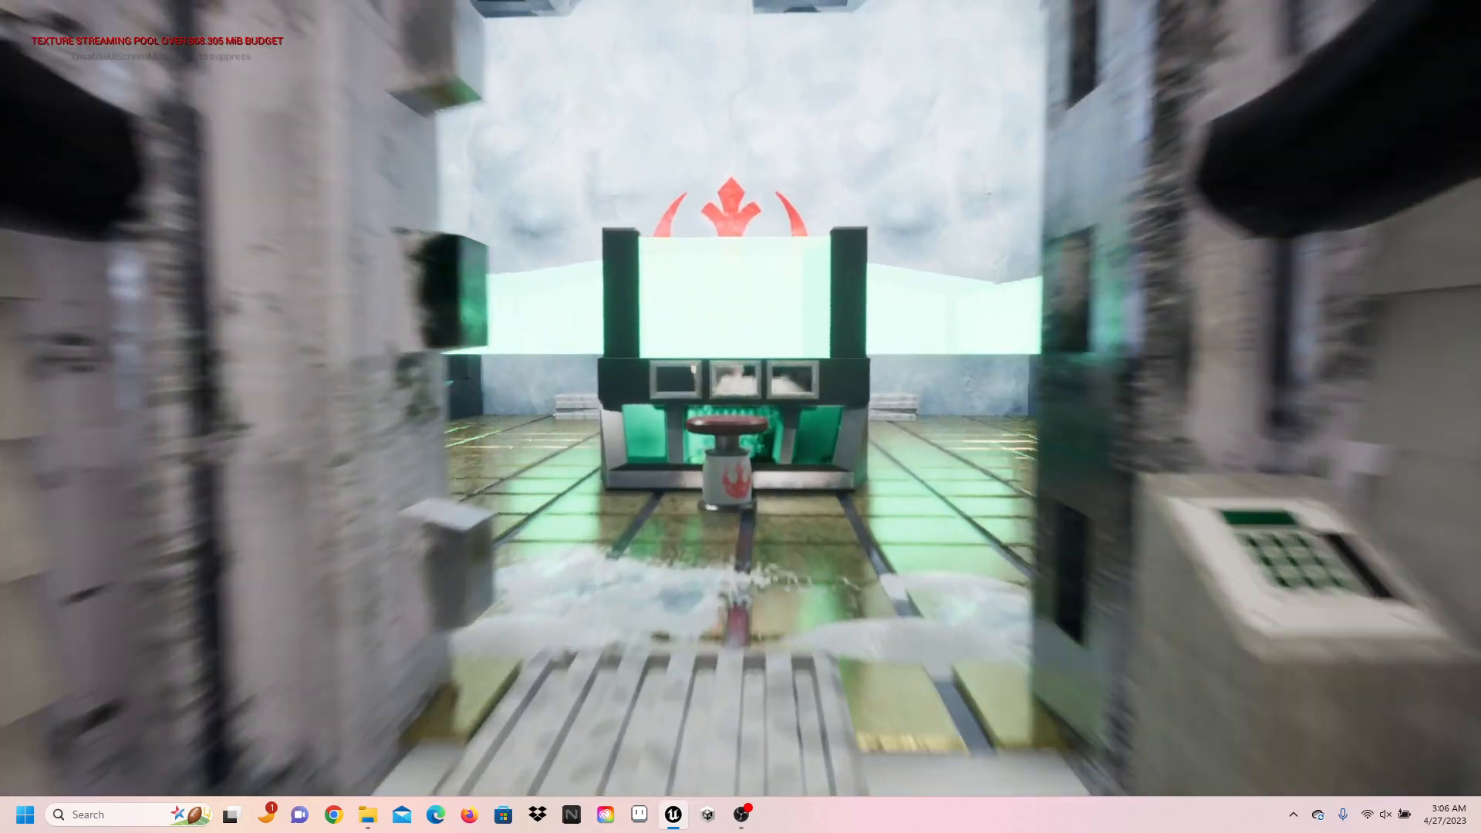
{"action": "key", "text": "w"}
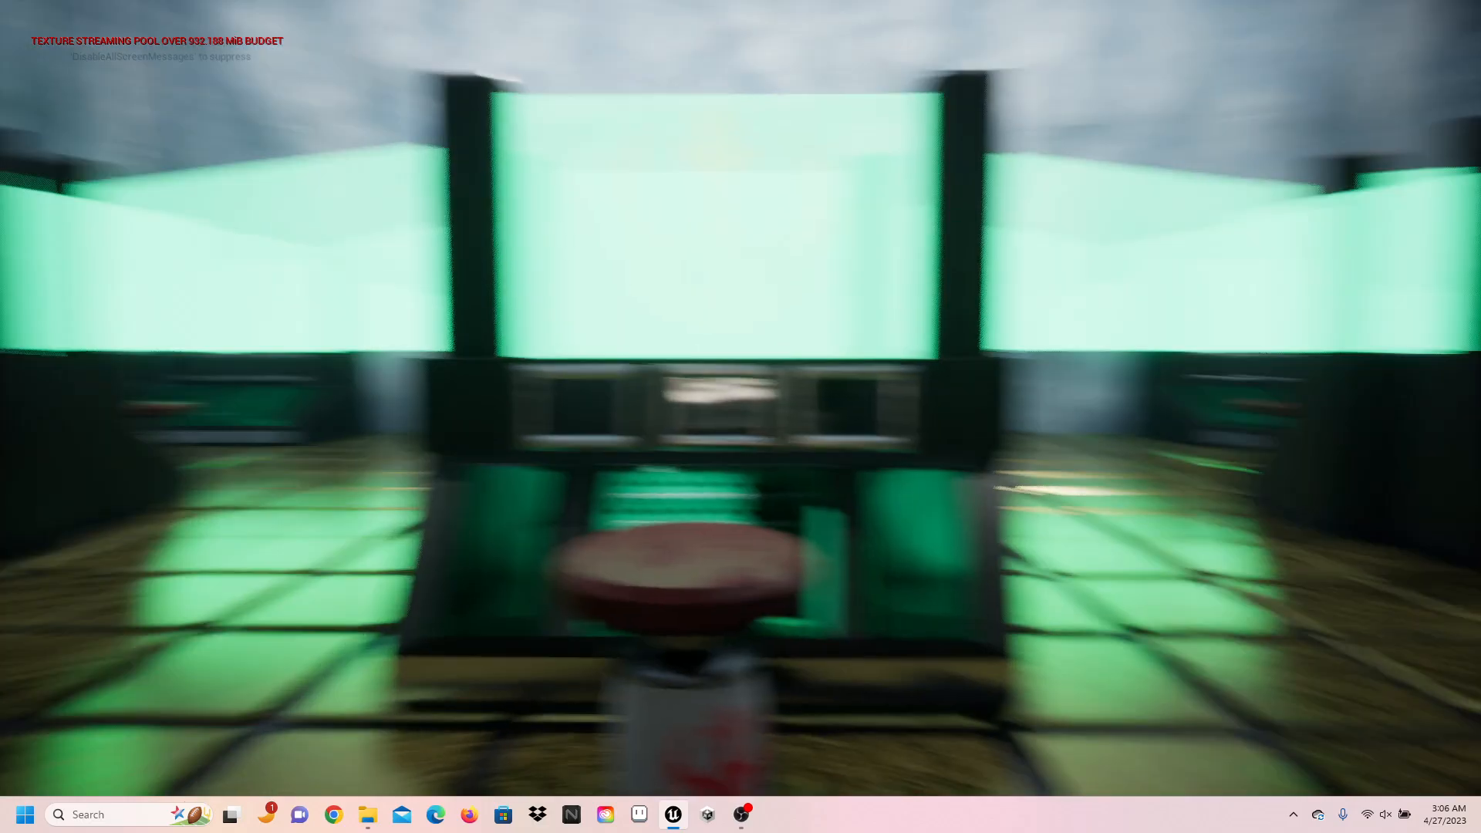
- Walk from the control room's consoles and wall emblem through the pallet-lined corridor back into the hangar
{"action": "key", "text": "w"}
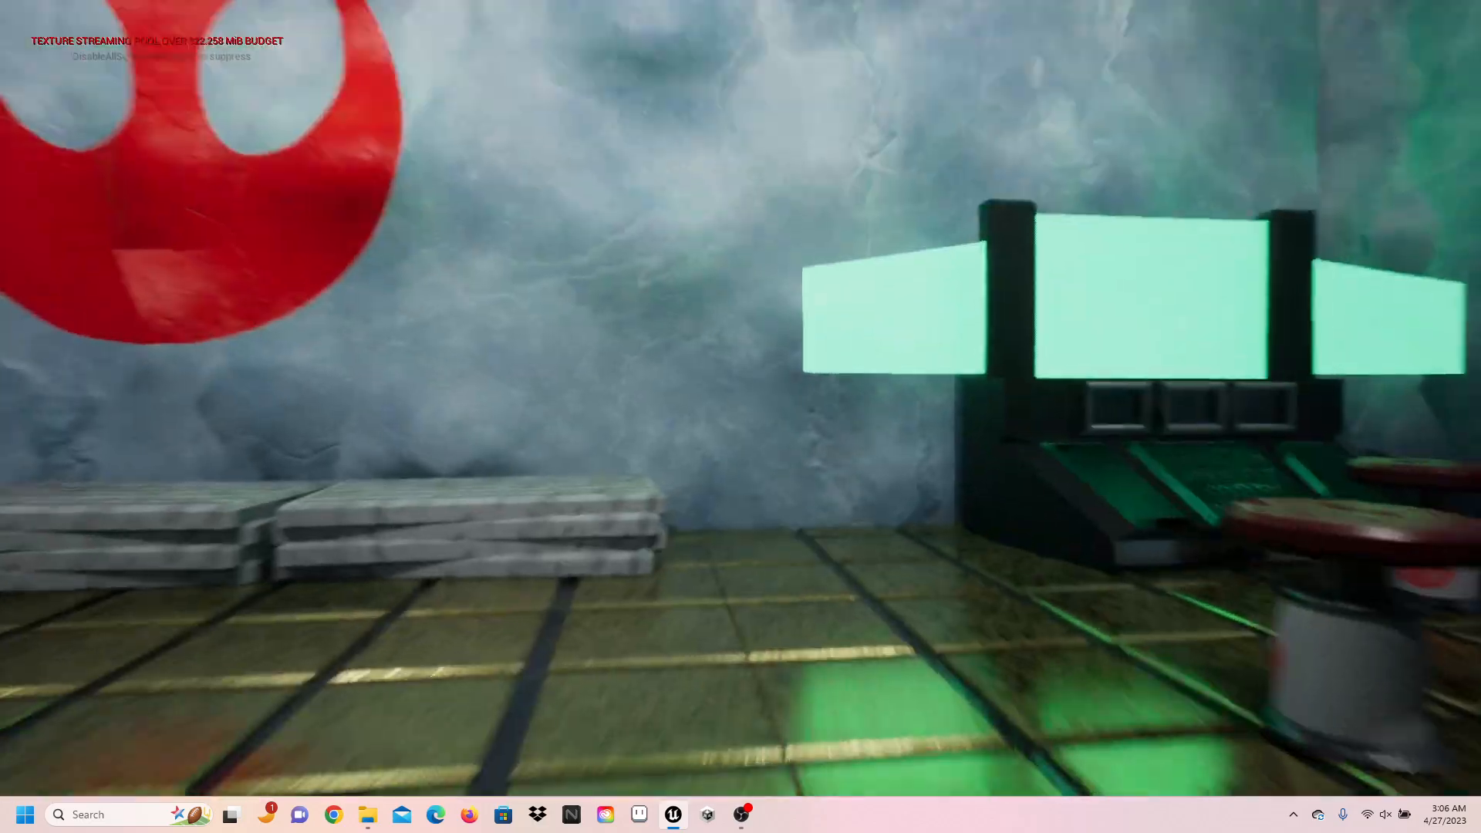
{"action": "key", "text": "w"}
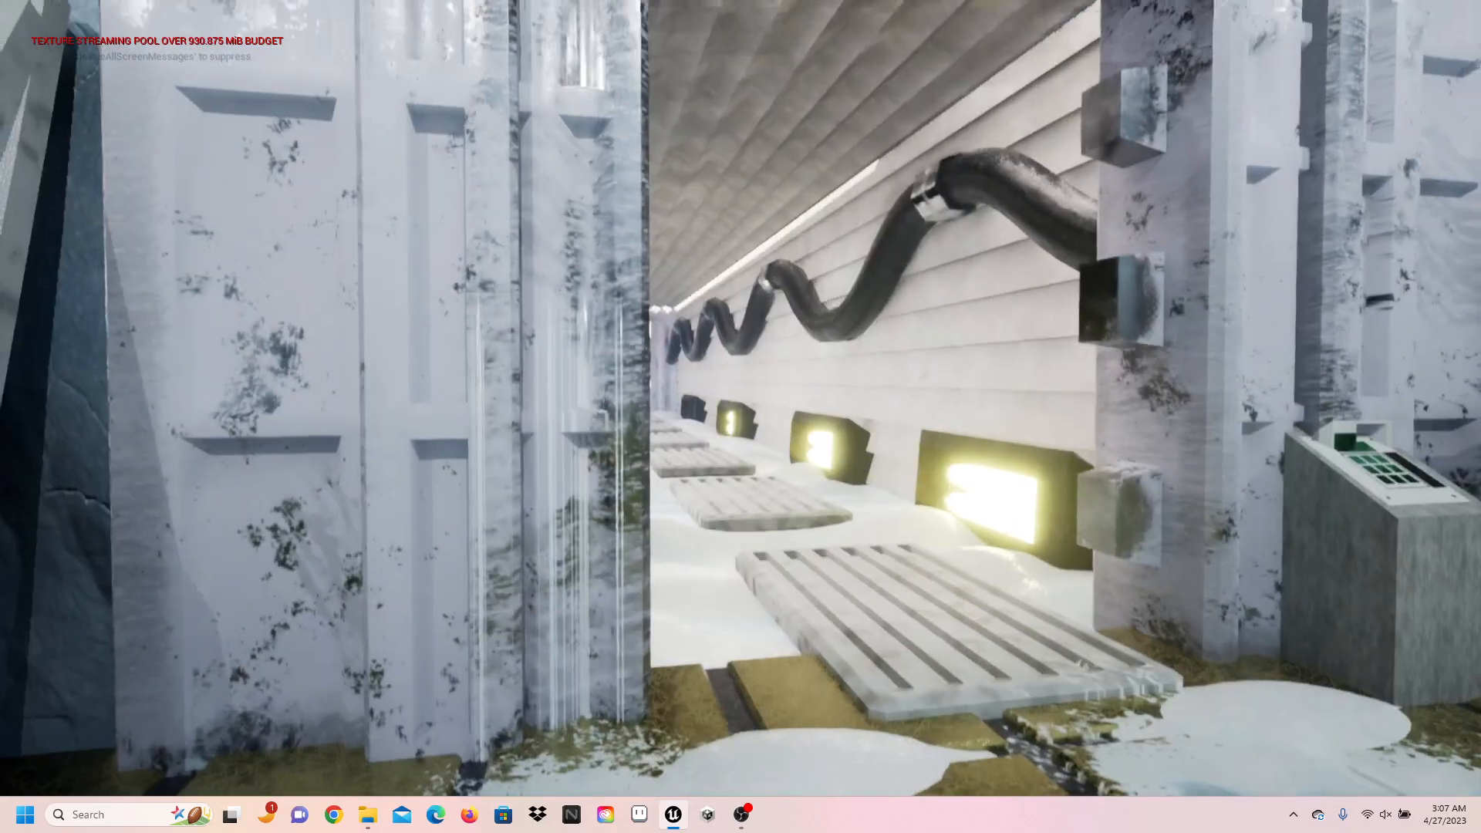
{"action": "key", "text": "w"}
{"action": "key", "text": "w"}
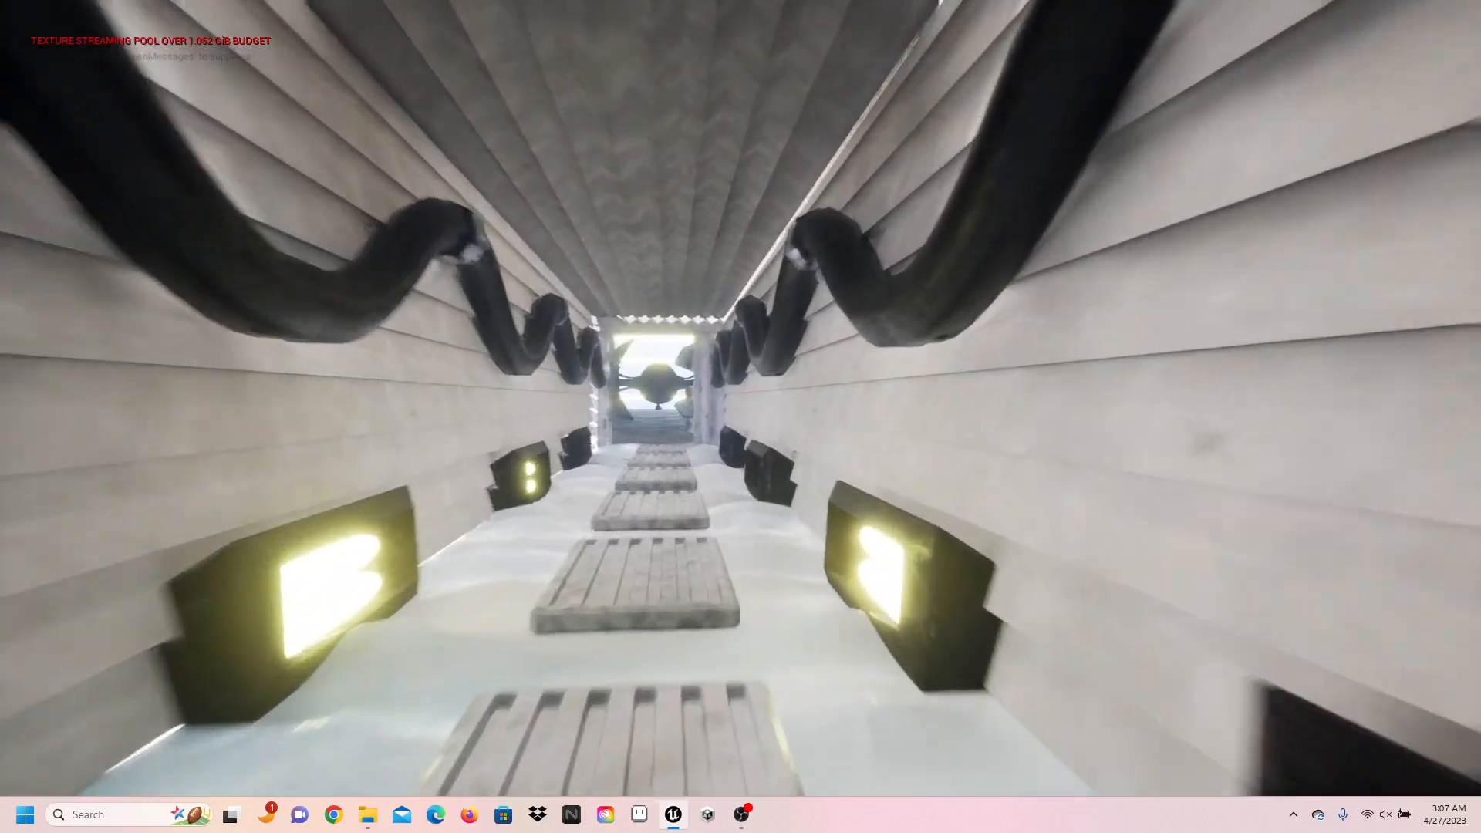
{"action": "key", "text": "w"}
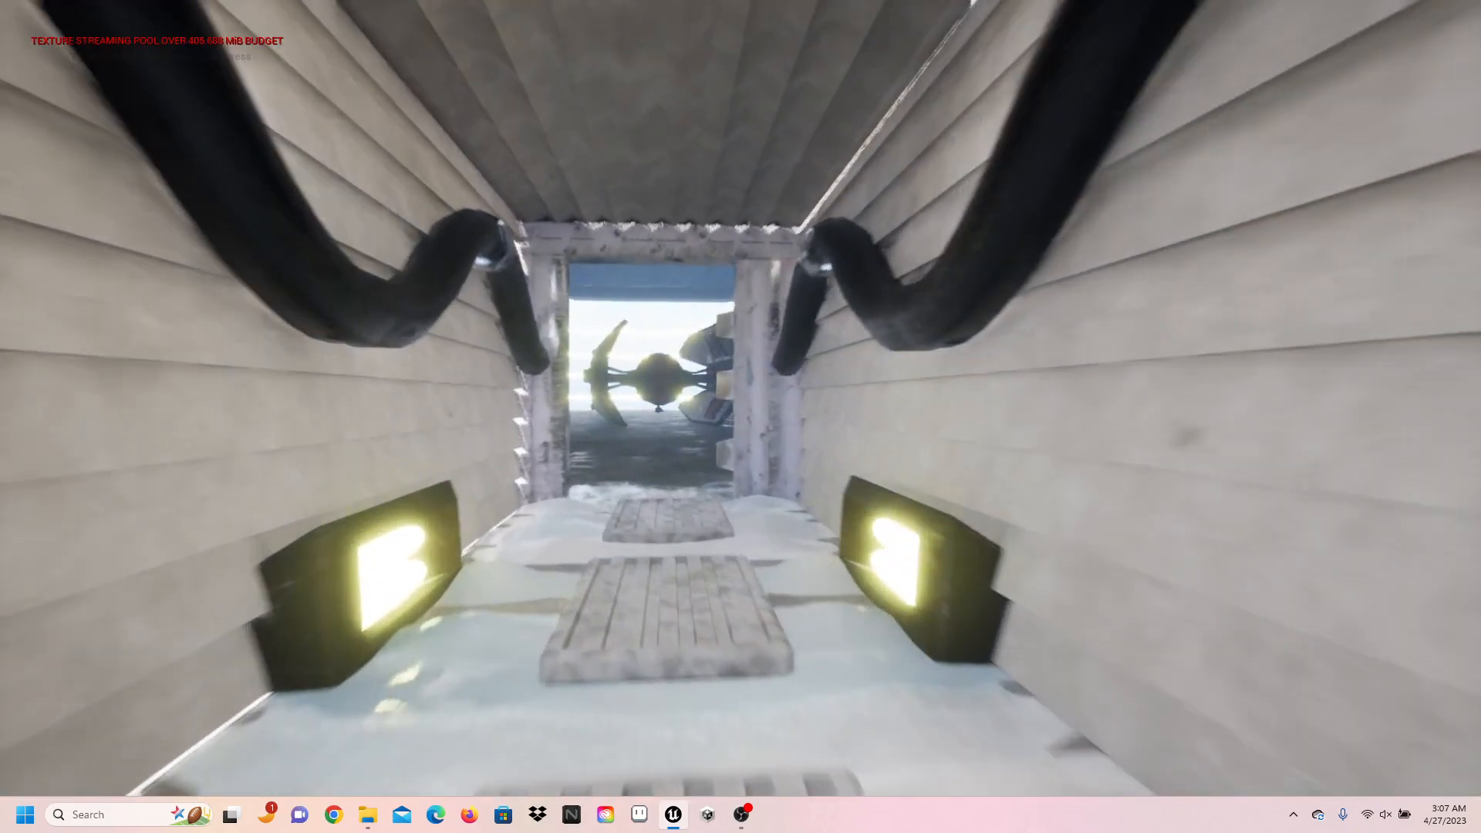
{"action": "key", "text": "w"}
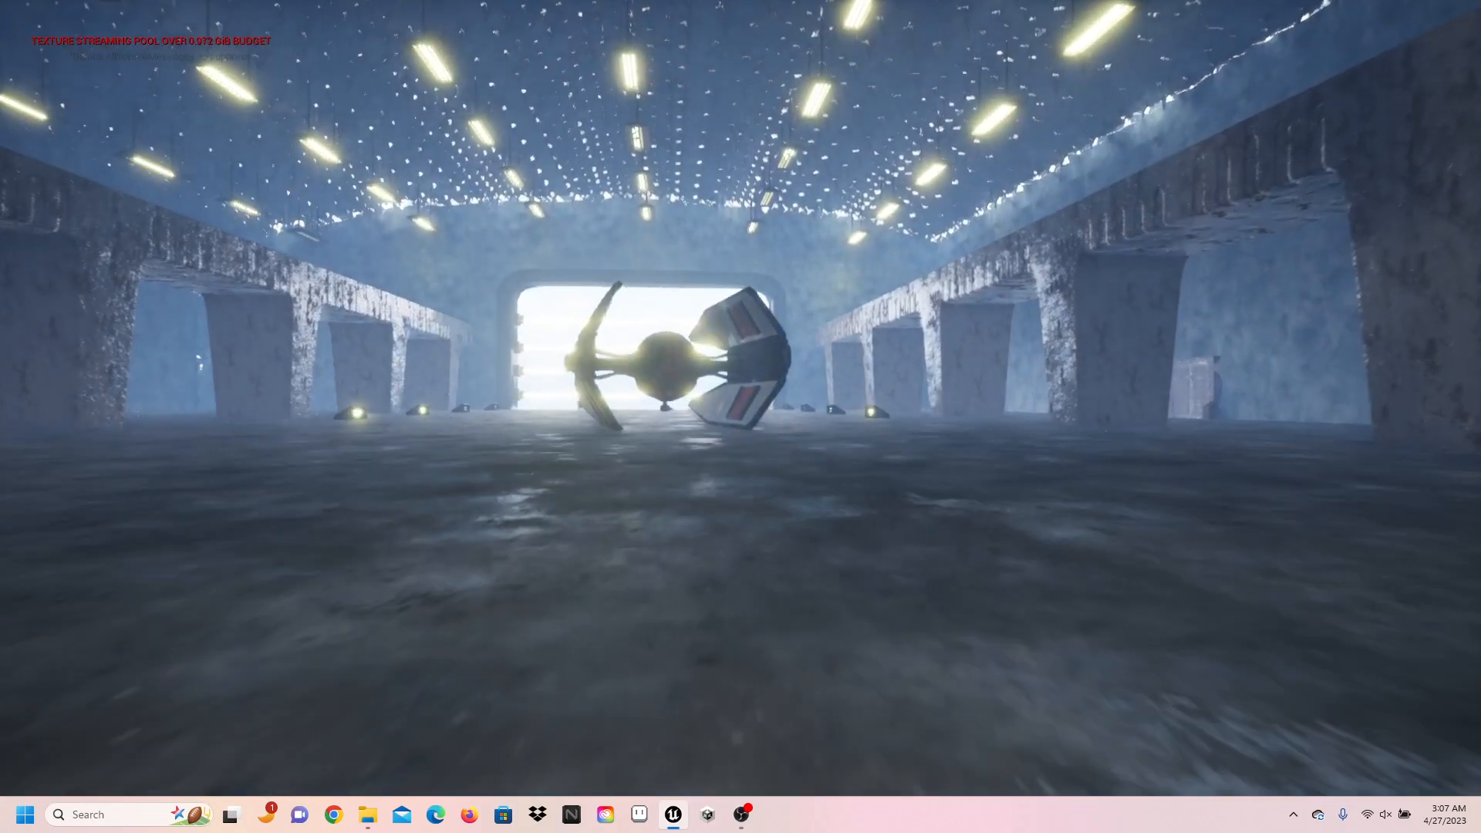
- Walk up to the starfighter in the hangar, pass around it, and back away to view its whole front
{"action": "key", "text": "w"}
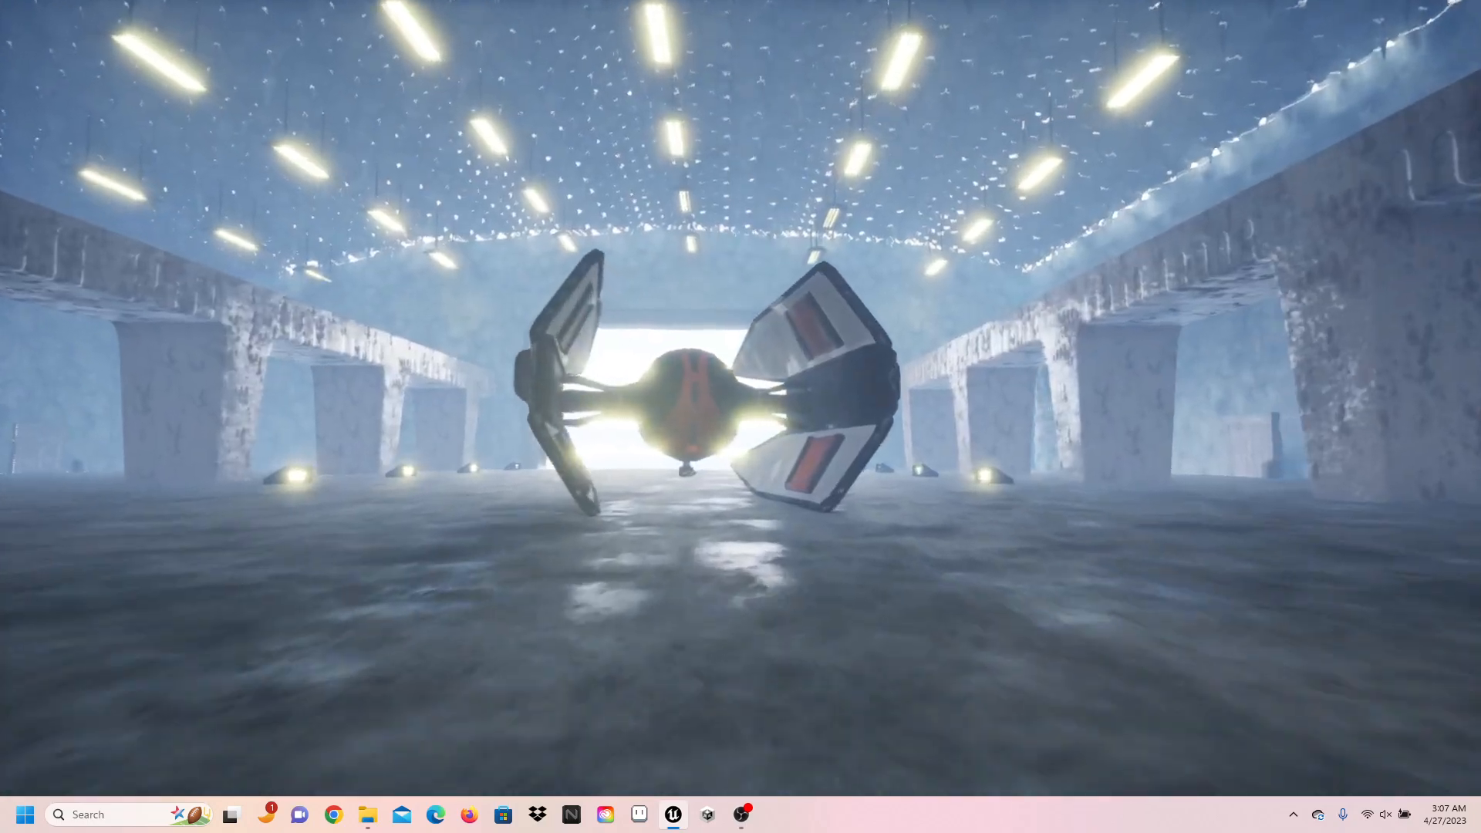
{"action": "key", "text": "w"}
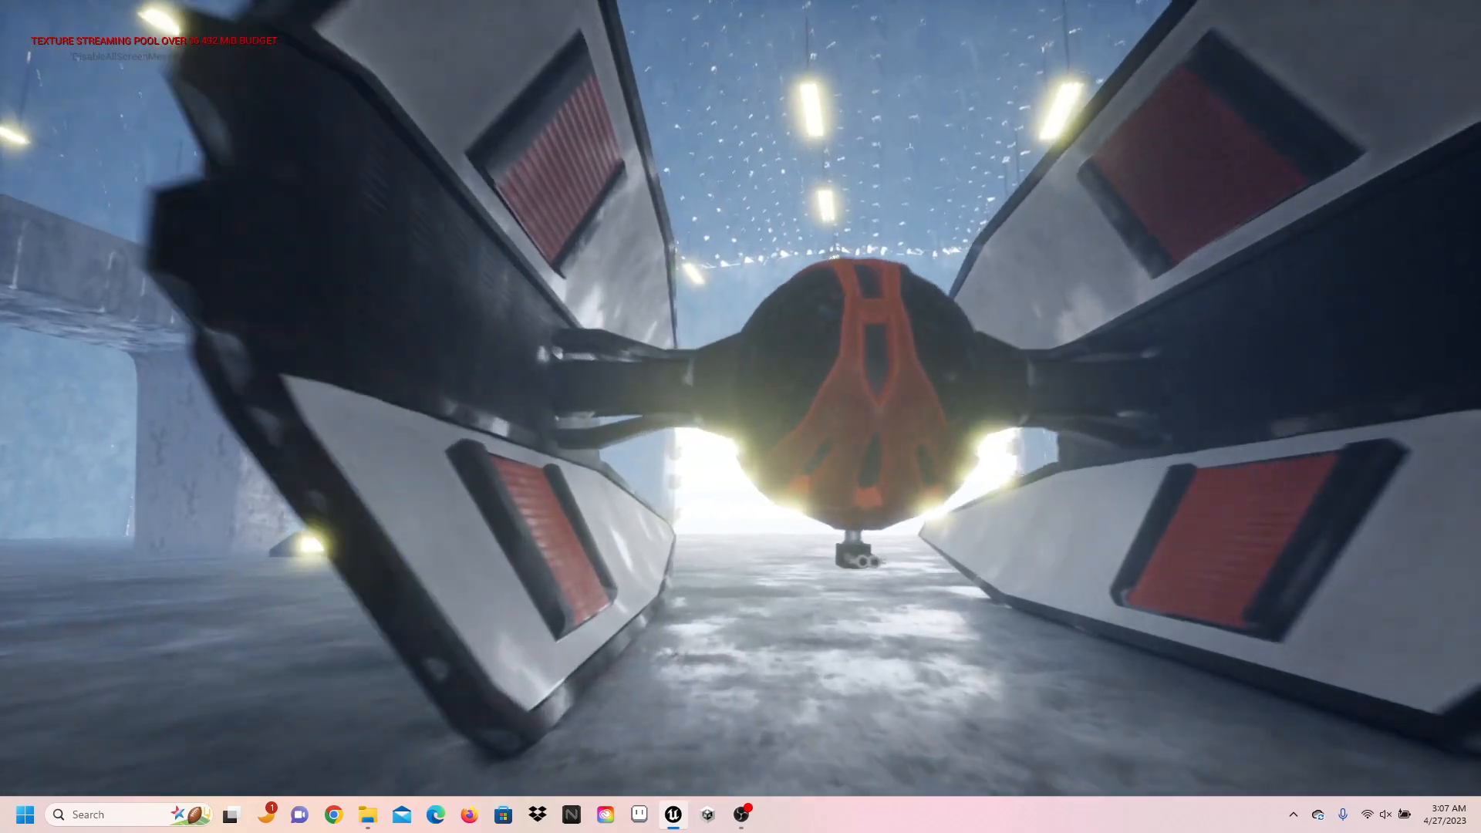
{"action": "key", "text": "w"}
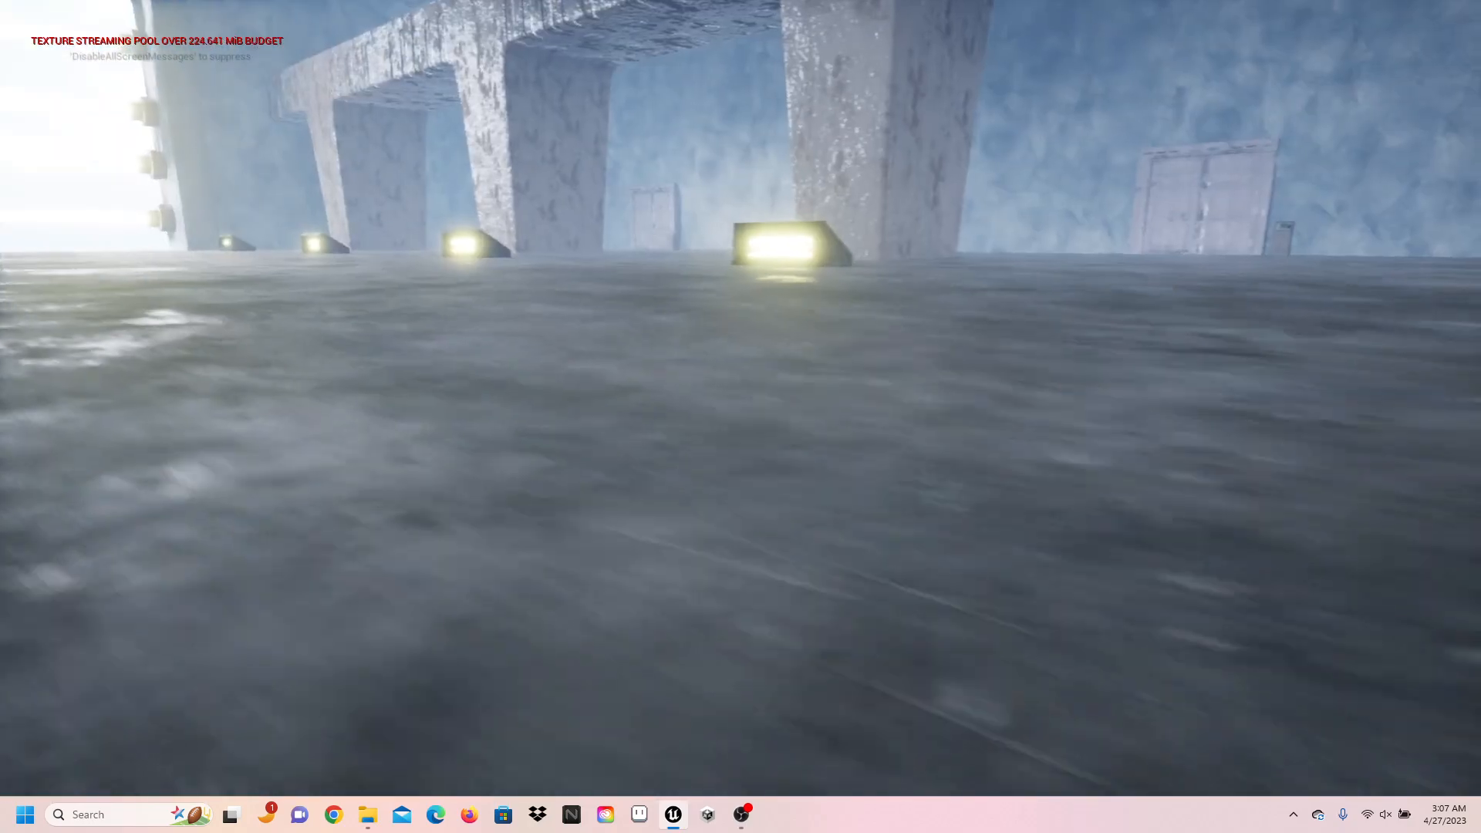
{"action": "key", "text": "s"}
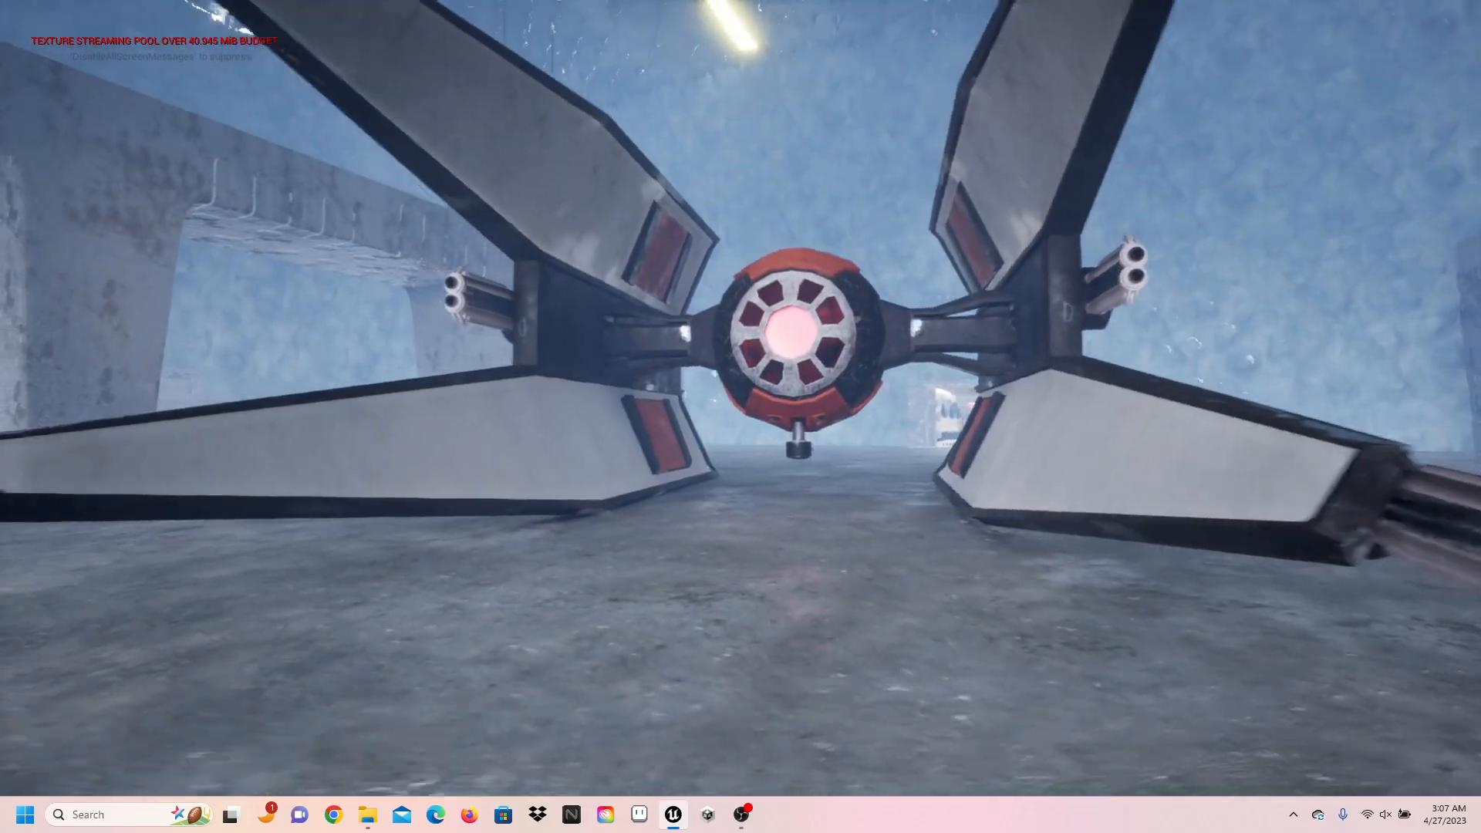
{"action": "key", "text": "s"}
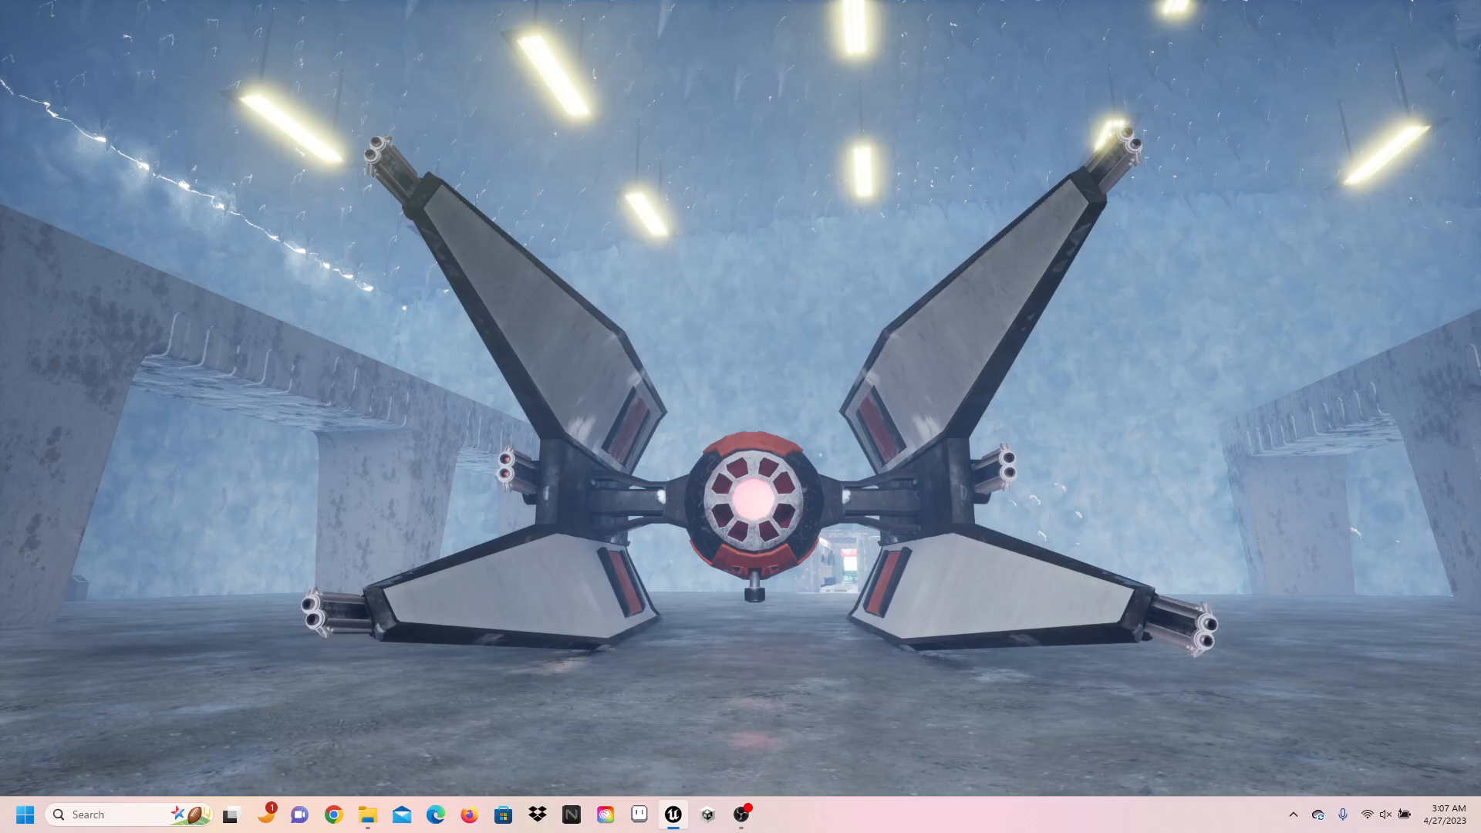
- End the play session and return to the standard editor layout with the starfighter seen from an angled, raised viewpoint
{"action": "key", "text": "Escape"}
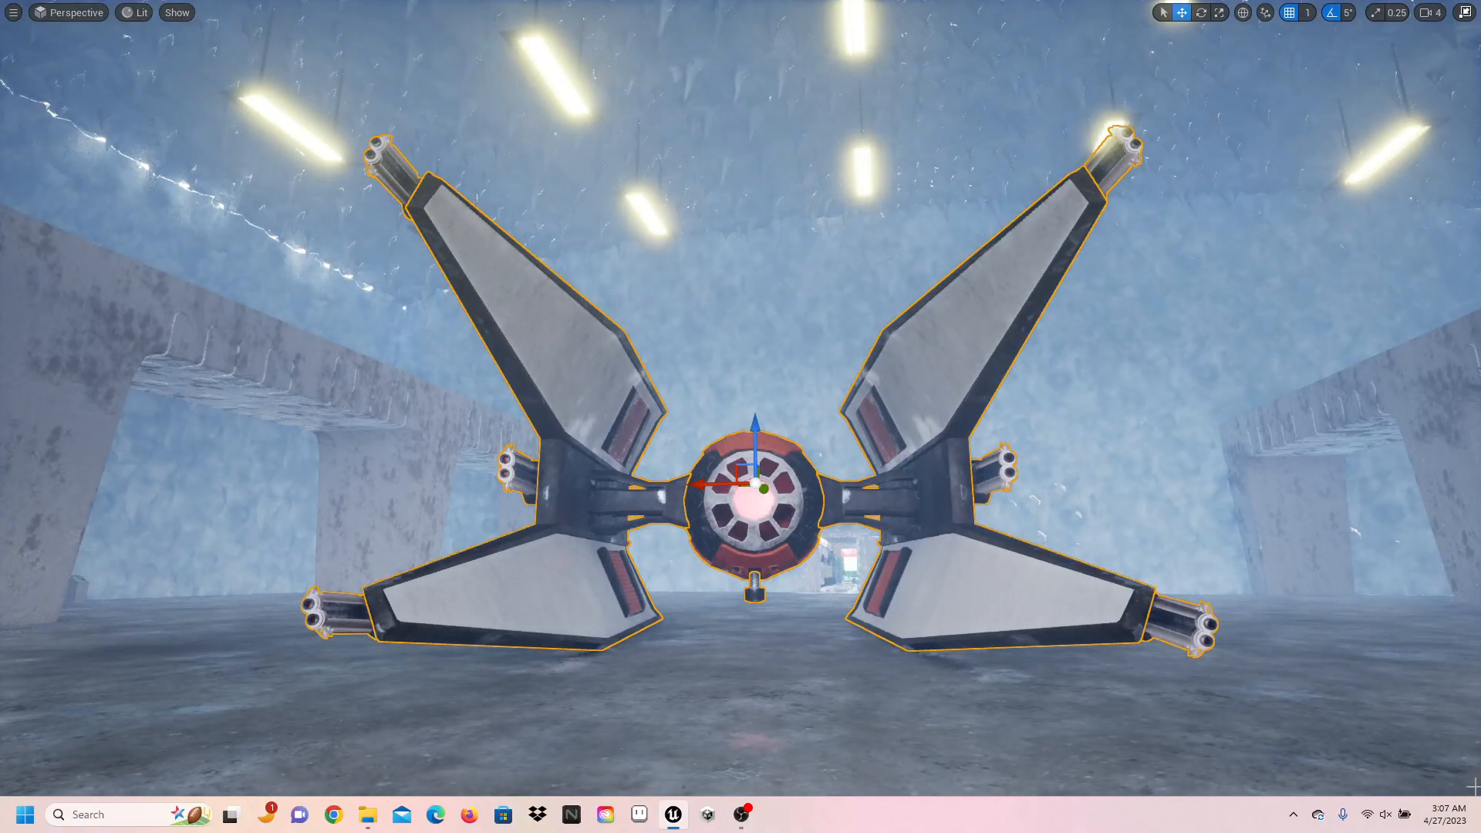
{"action": "scroll", "coordinate": [1475, 786], "scroll_direction": "down", "scroll_amount": 4}
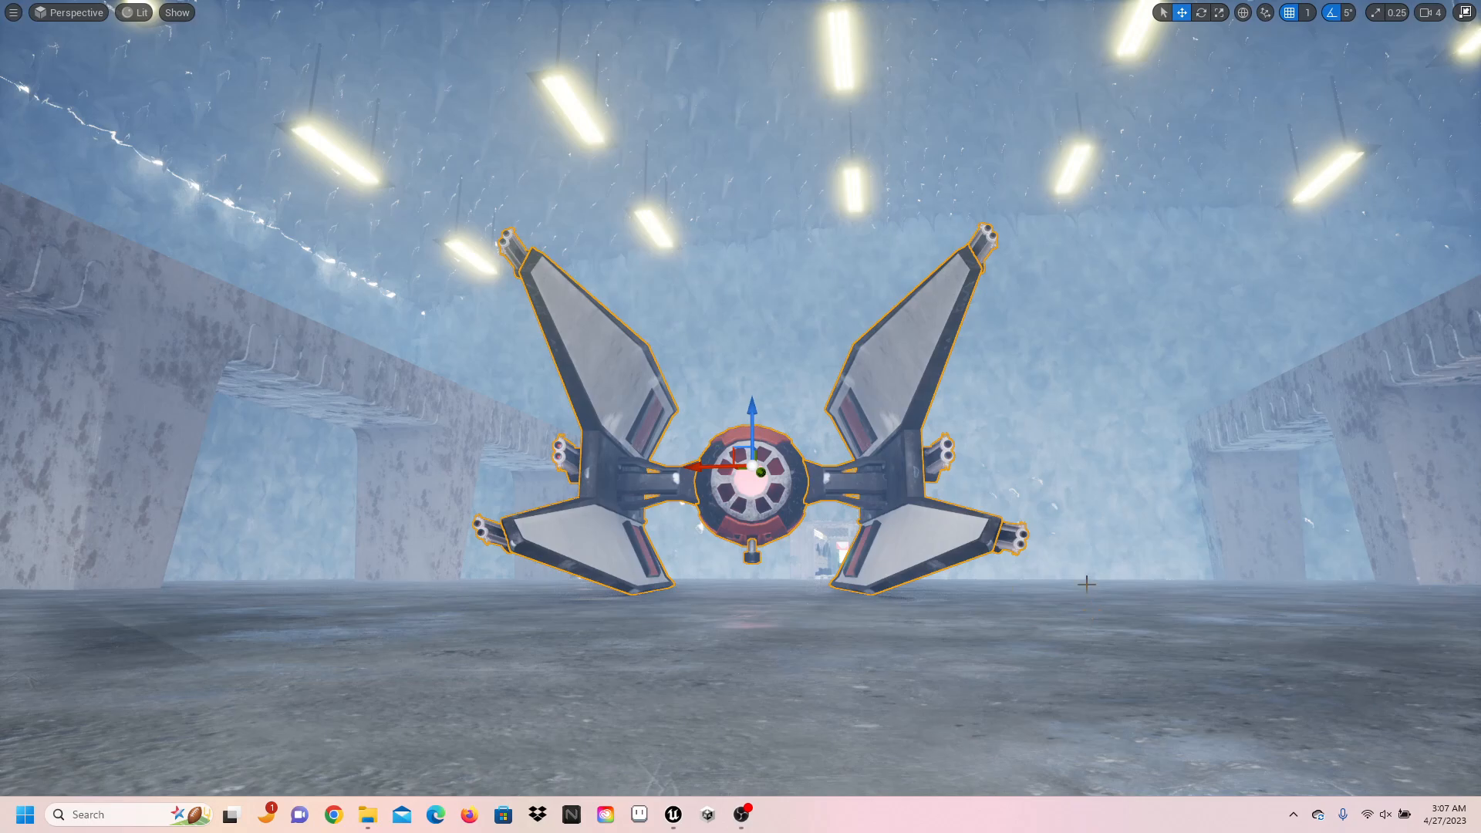
{"action": "left_click_drag", "start_coordinate": [1022, 416], "coordinate": [1094, 267], "text": "alt"}
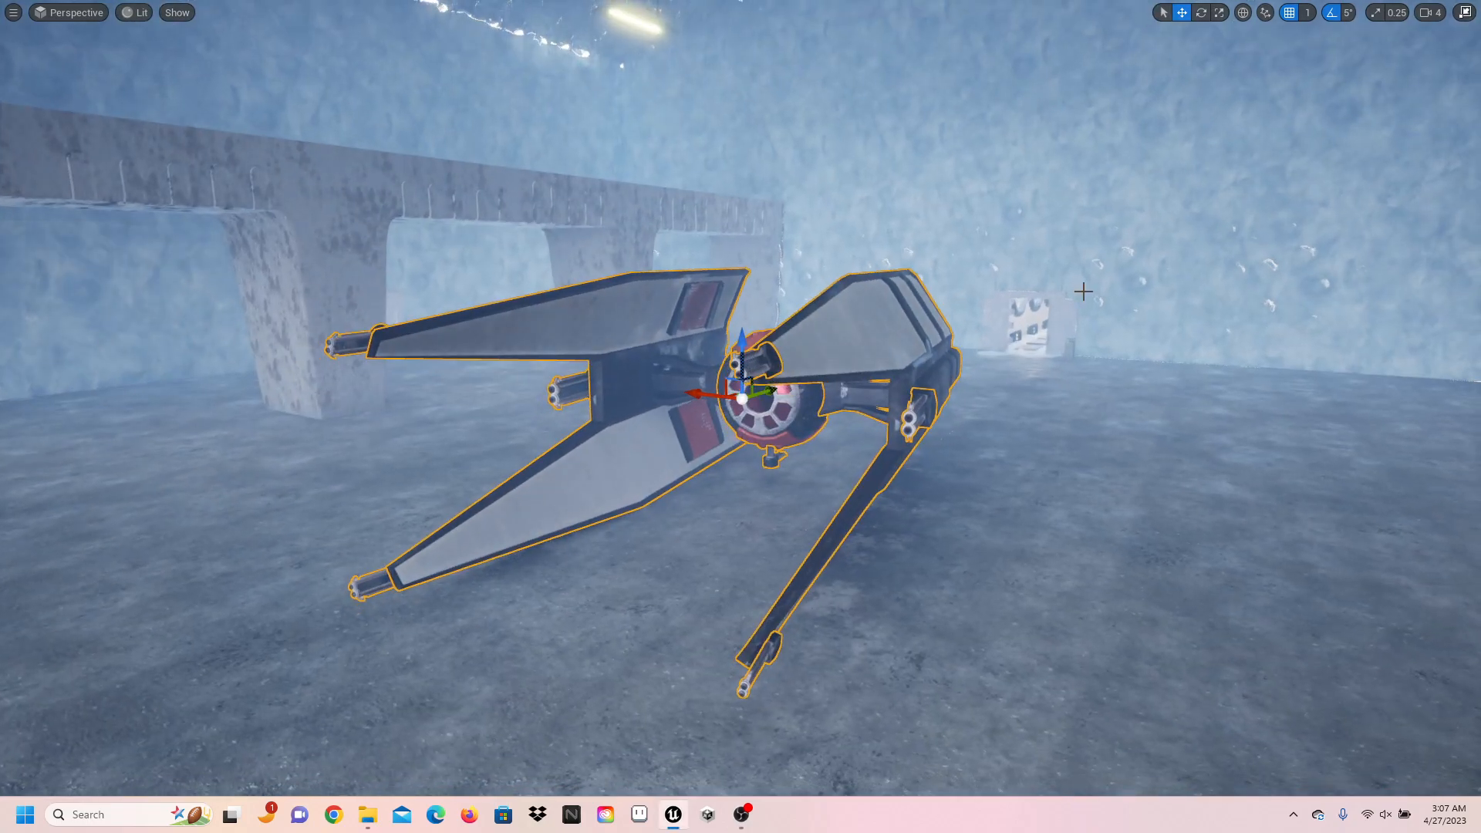
{"action": "key", "text": "F11"}
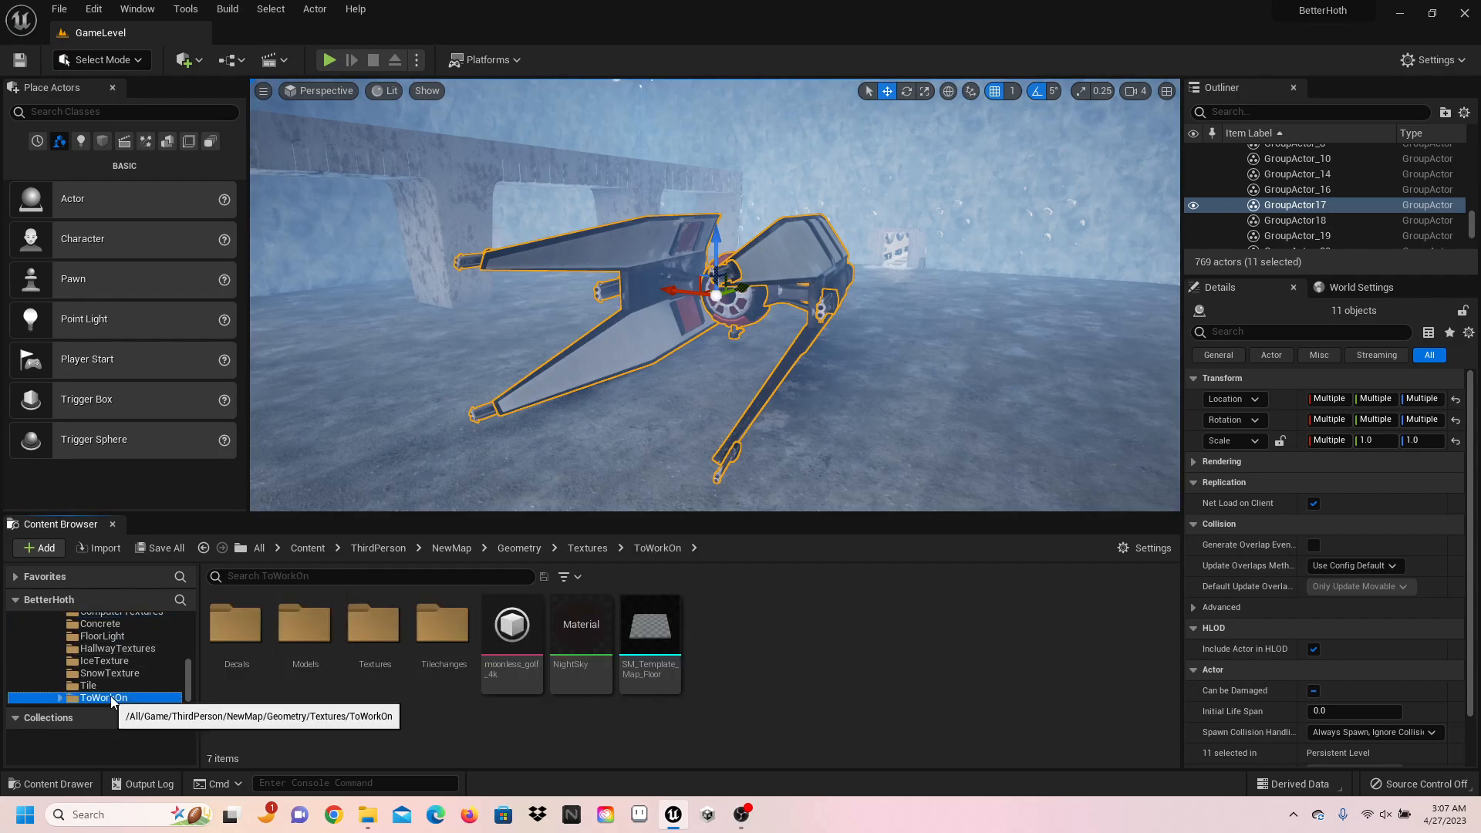
- Look through the subfolders and materials in the Geometry/Textures folder
{"action": "scroll", "coordinate": [109, 675], "scroll_direction": "up", "scroll_amount": 2}
{"action": "left_click", "coordinate": [111, 657]}
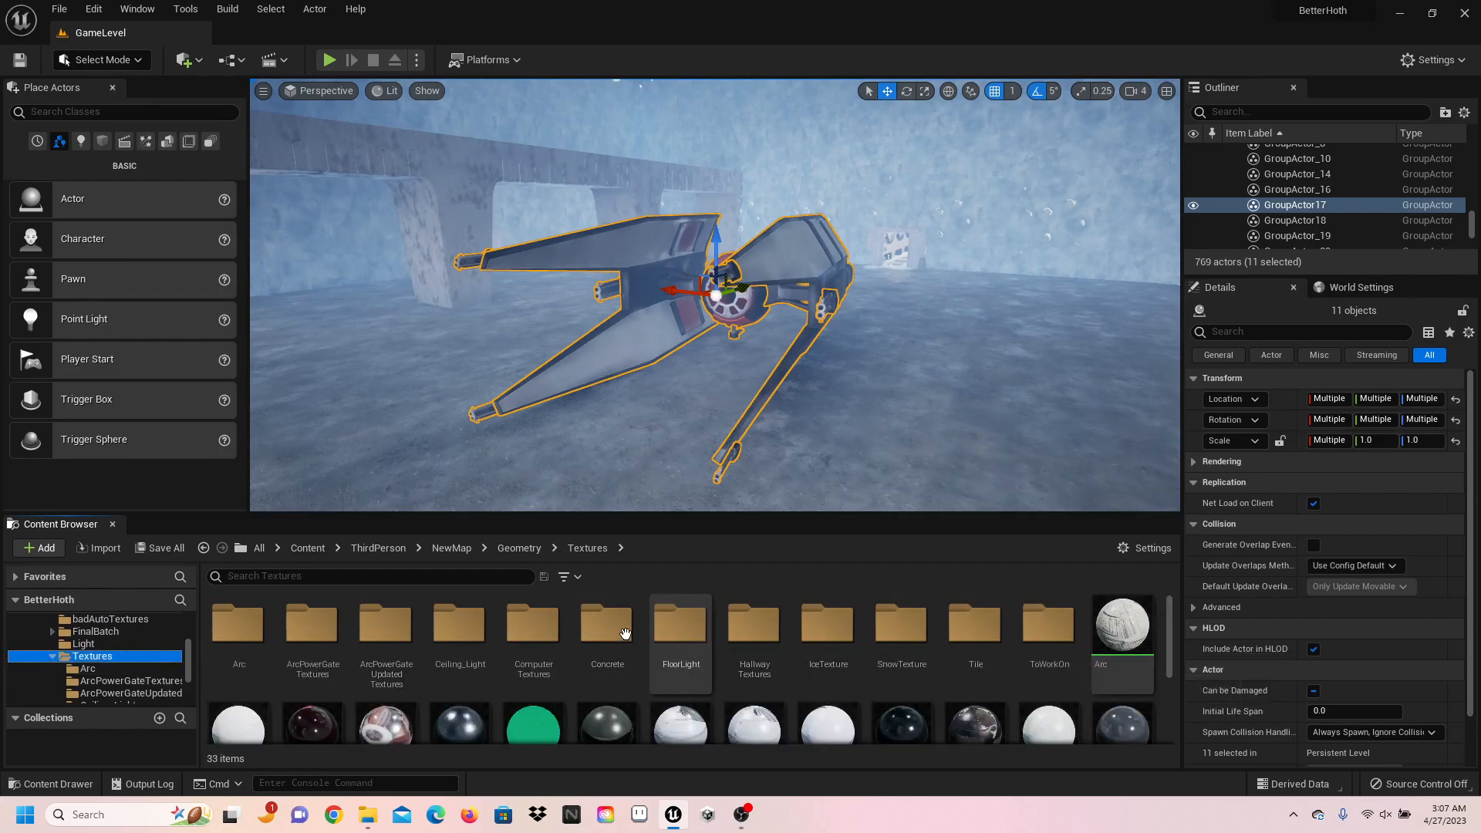
{"action": "scroll", "coordinate": [517, 694], "scroll_direction": "down", "scroll_amount": 3}
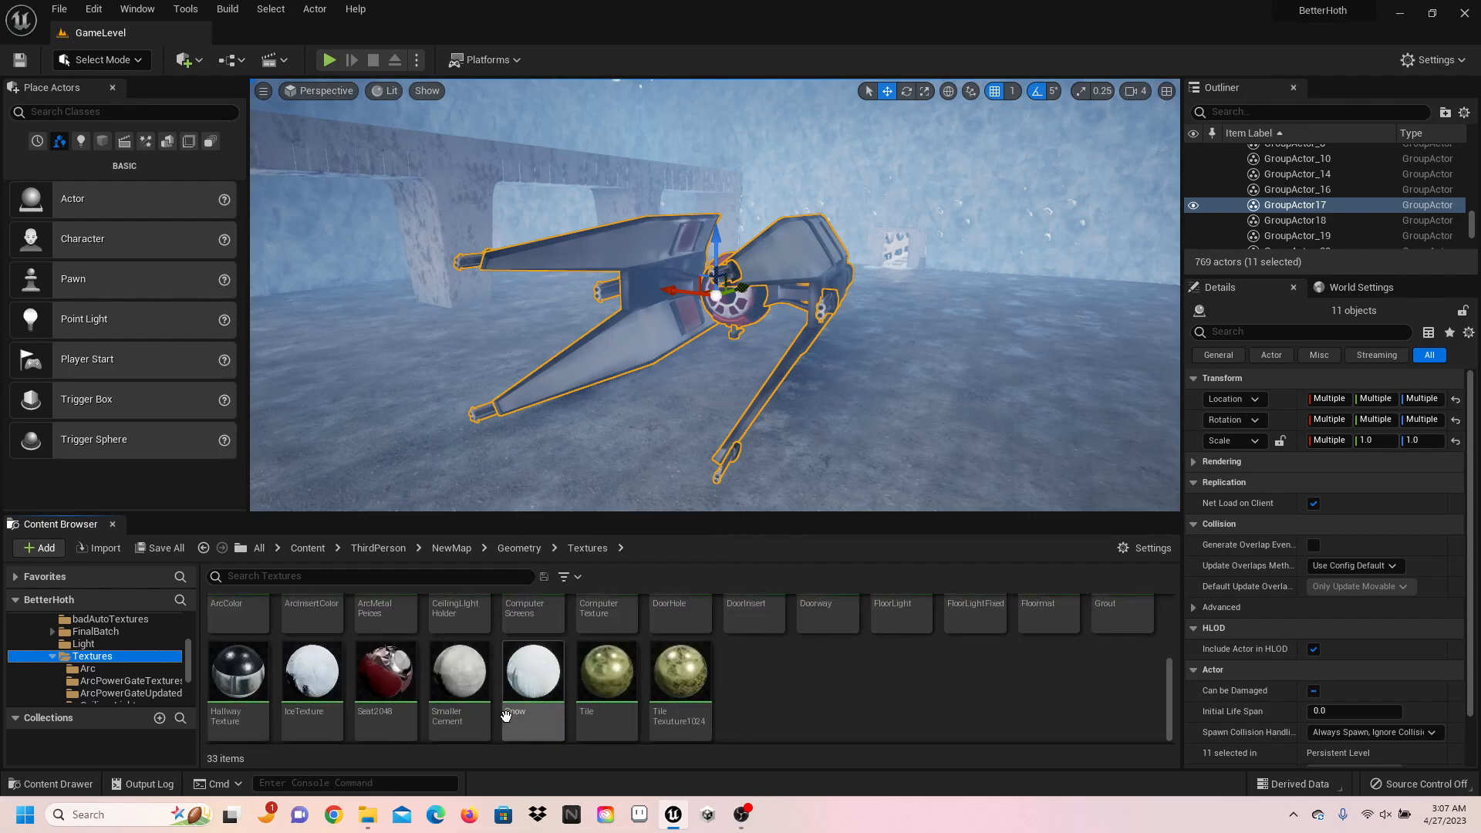
{"action": "scroll", "coordinate": [722, 699], "scroll_direction": "up", "scroll_amount": 1}
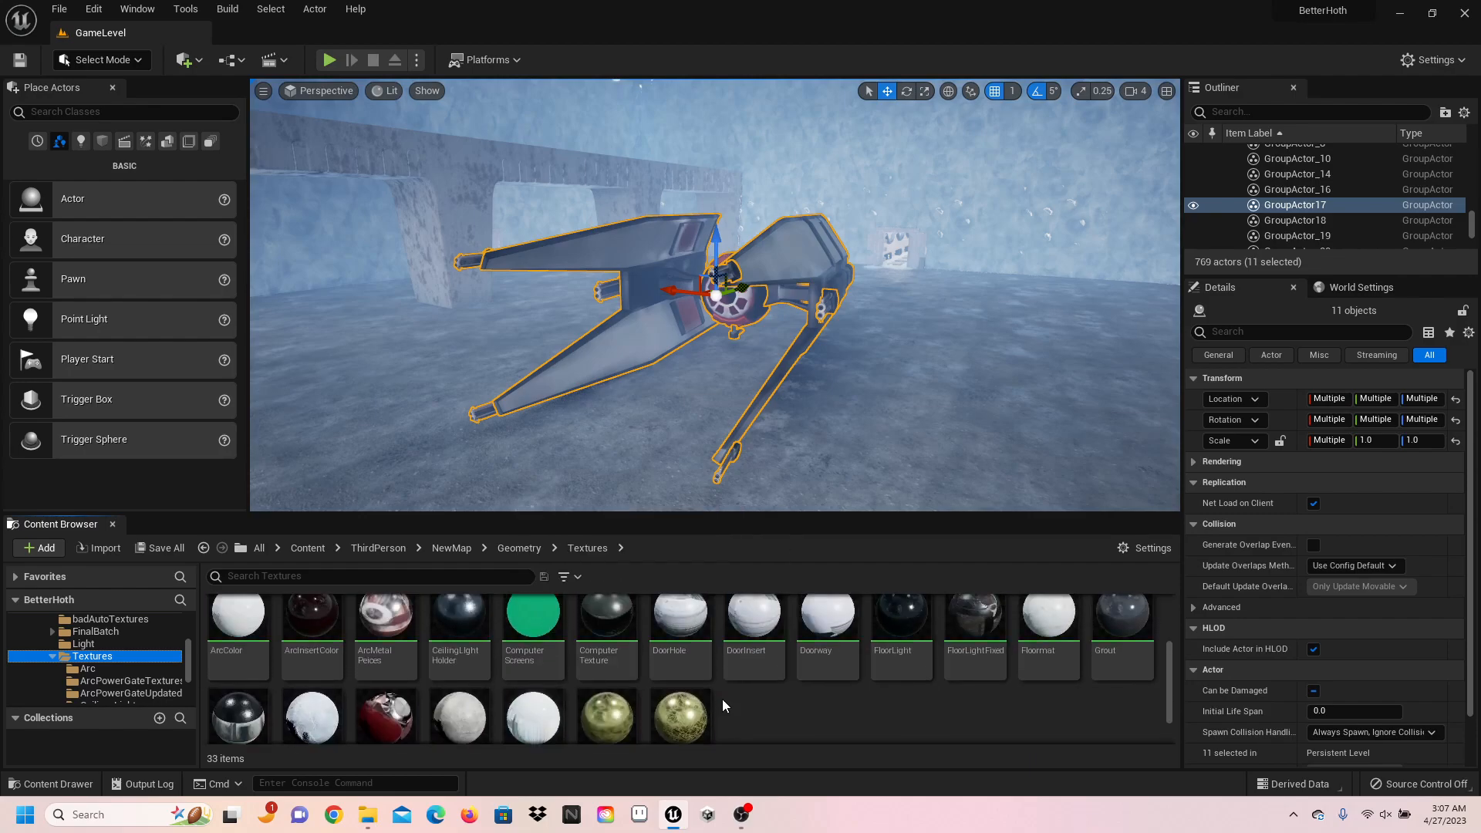
{"action": "scroll", "coordinate": [723, 699], "scroll_direction": "down", "scroll_amount": 1}
{"action": "scroll", "coordinate": [722, 699], "scroll_direction": "up", "scroll_amount": 3}
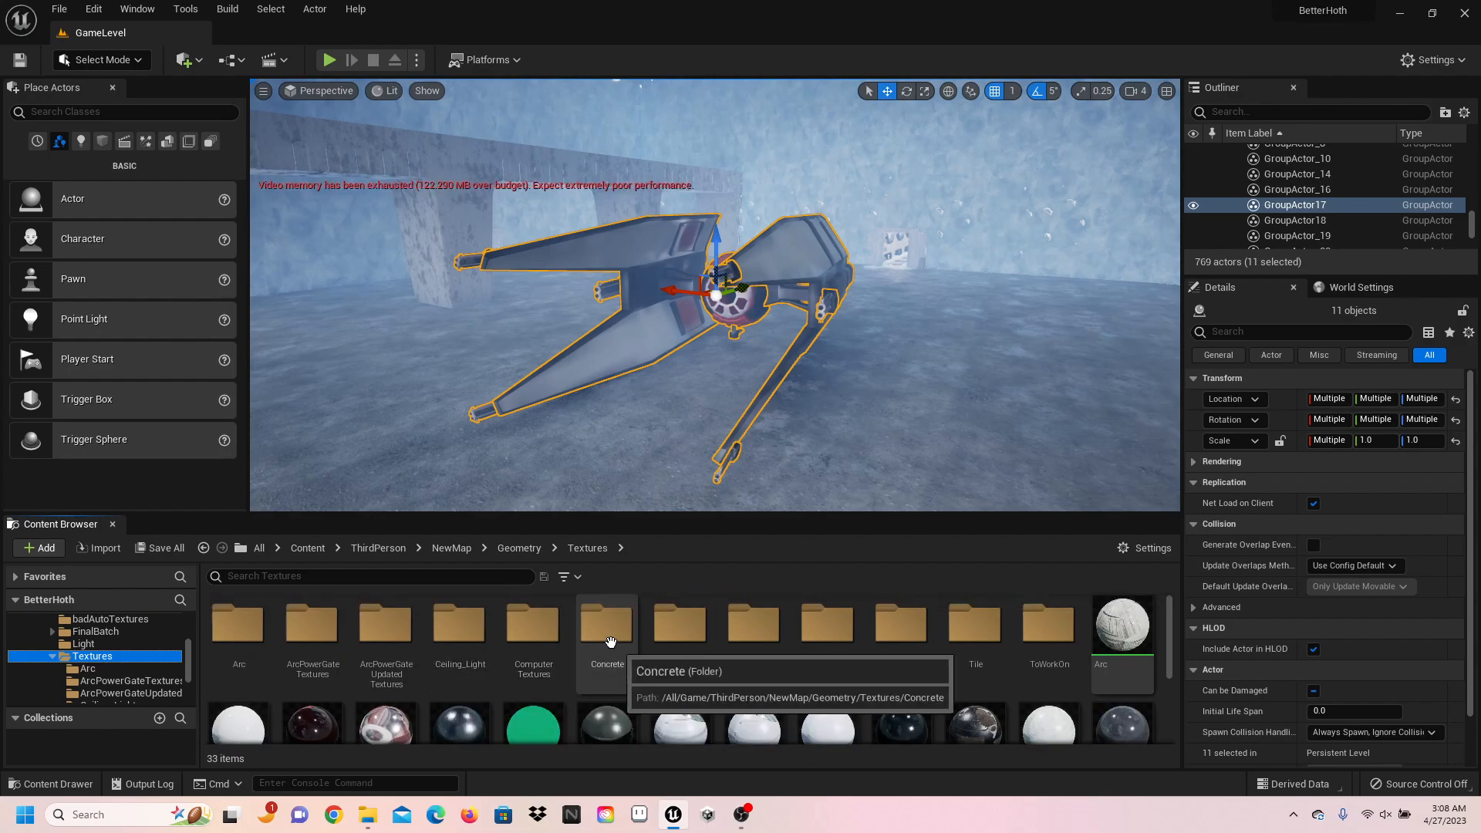
- Look through the Light and FinalBatch folders and the meshes in the parent Geometry folder
{"action": "left_click", "coordinate": [114, 647]}
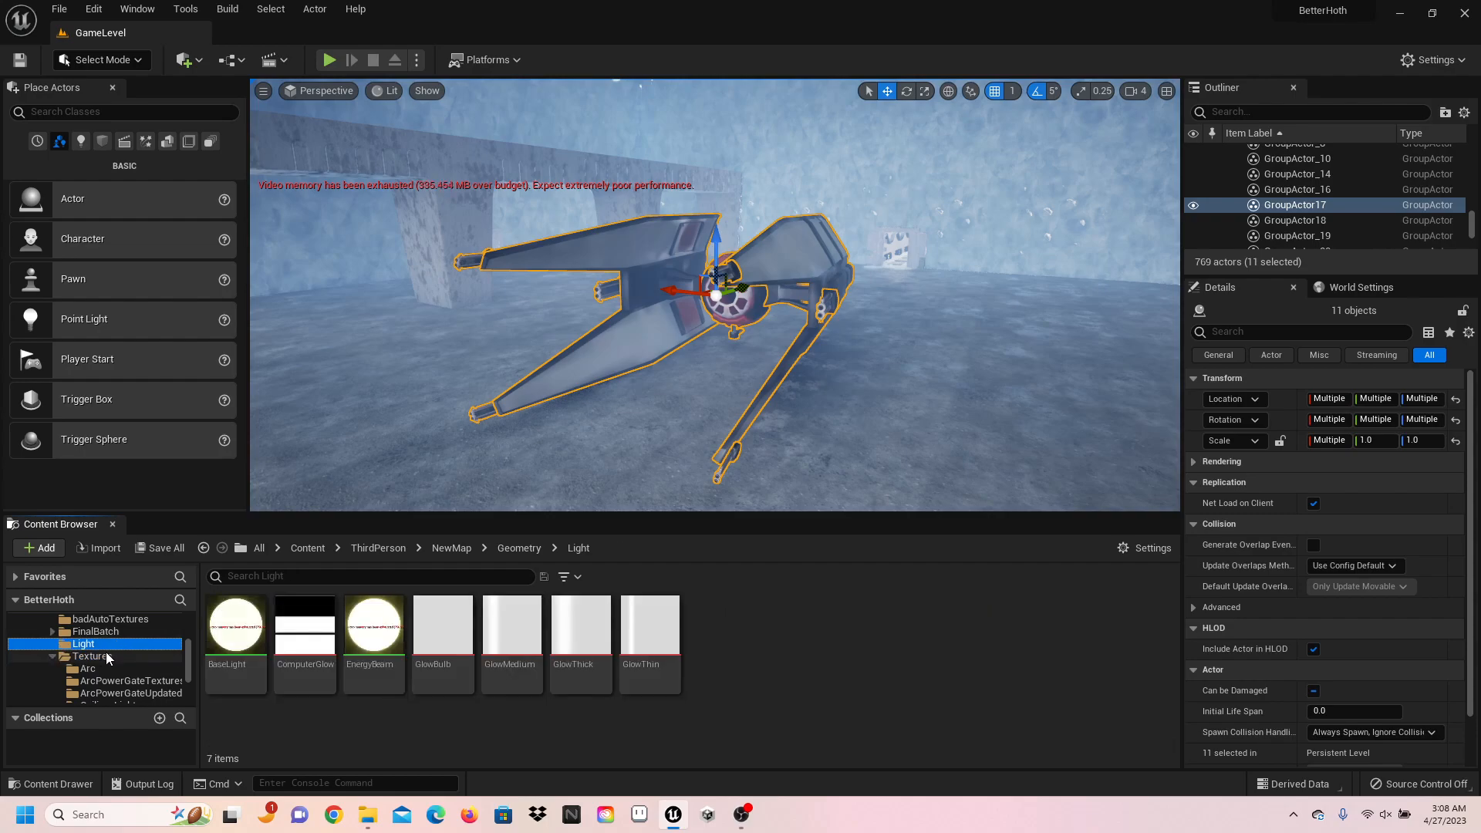
{"action": "left_click", "coordinate": [95, 631]}
{"action": "scroll", "coordinate": [93, 638], "scroll_direction": "up", "scroll_amount": 1}
{"action": "scroll", "coordinate": [94, 638], "scroll_direction": "up", "scroll_amount": 1}
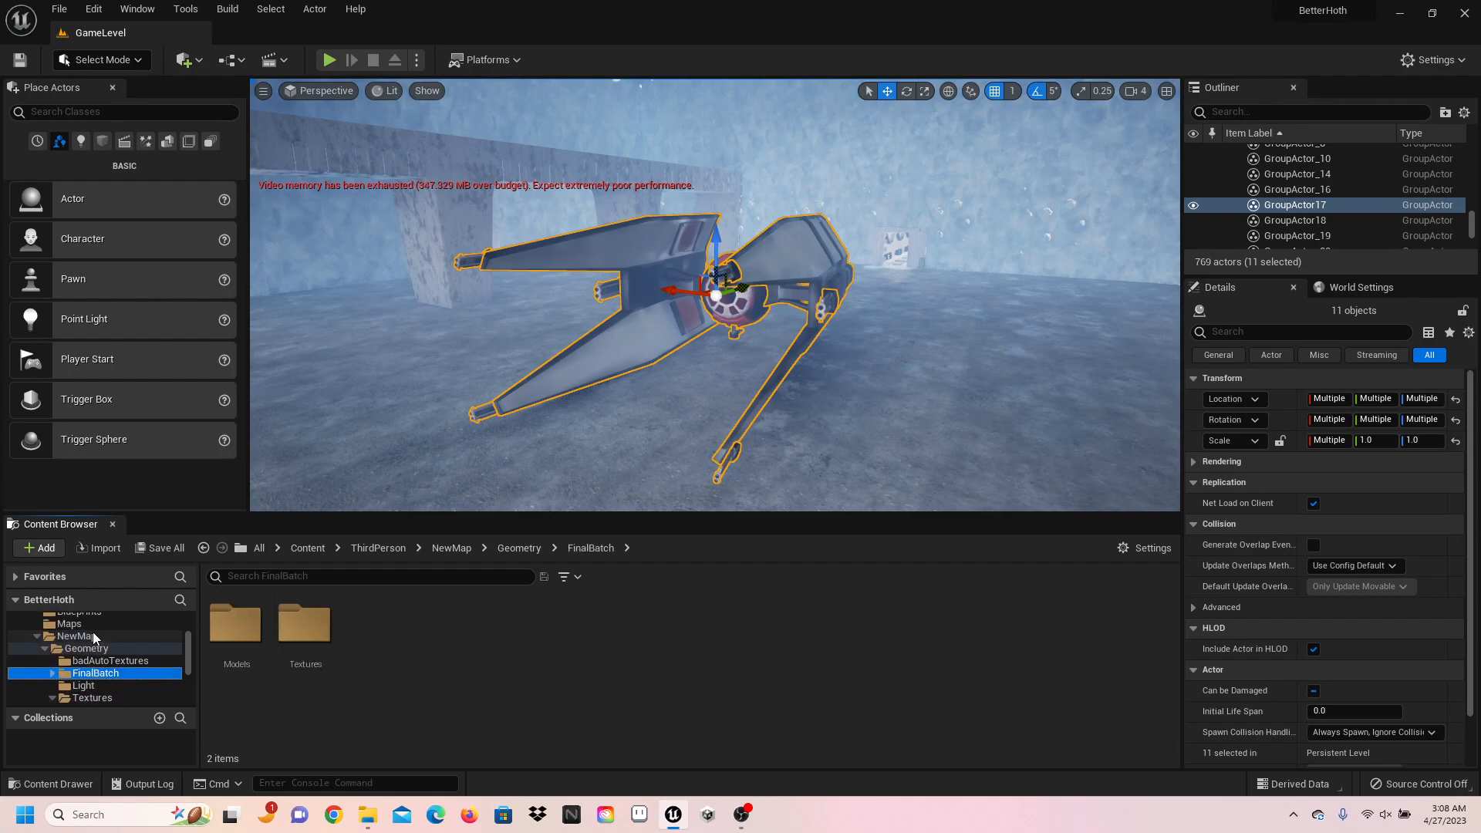
{"action": "left_click", "coordinate": [96, 662]}
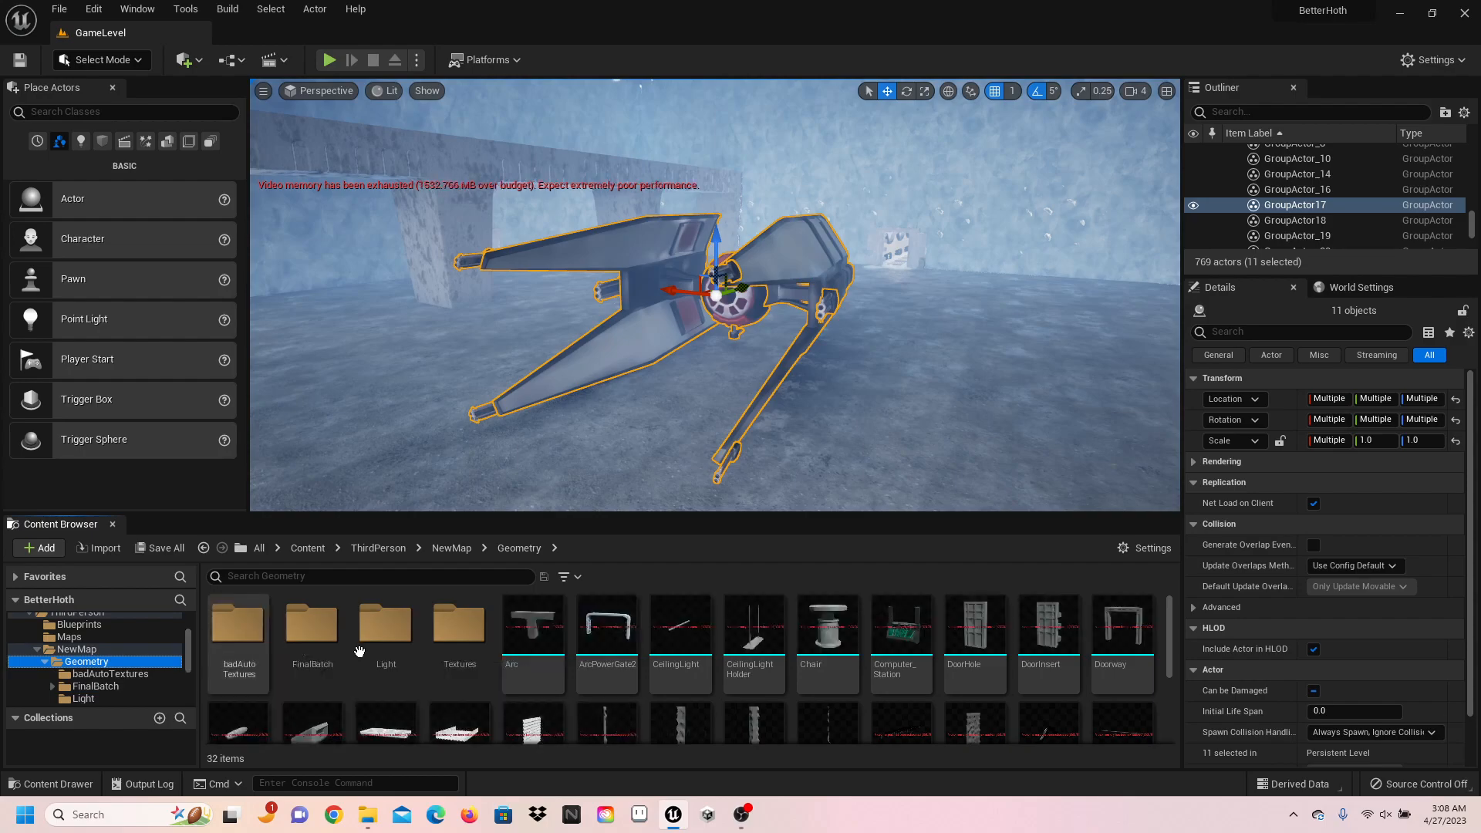
{"action": "scroll", "coordinate": [376, 653], "scroll_direction": "down", "scroll_amount": 2}
{"action": "scroll", "coordinate": [376, 654], "scroll_direction": "down", "scroll_amount": 2}
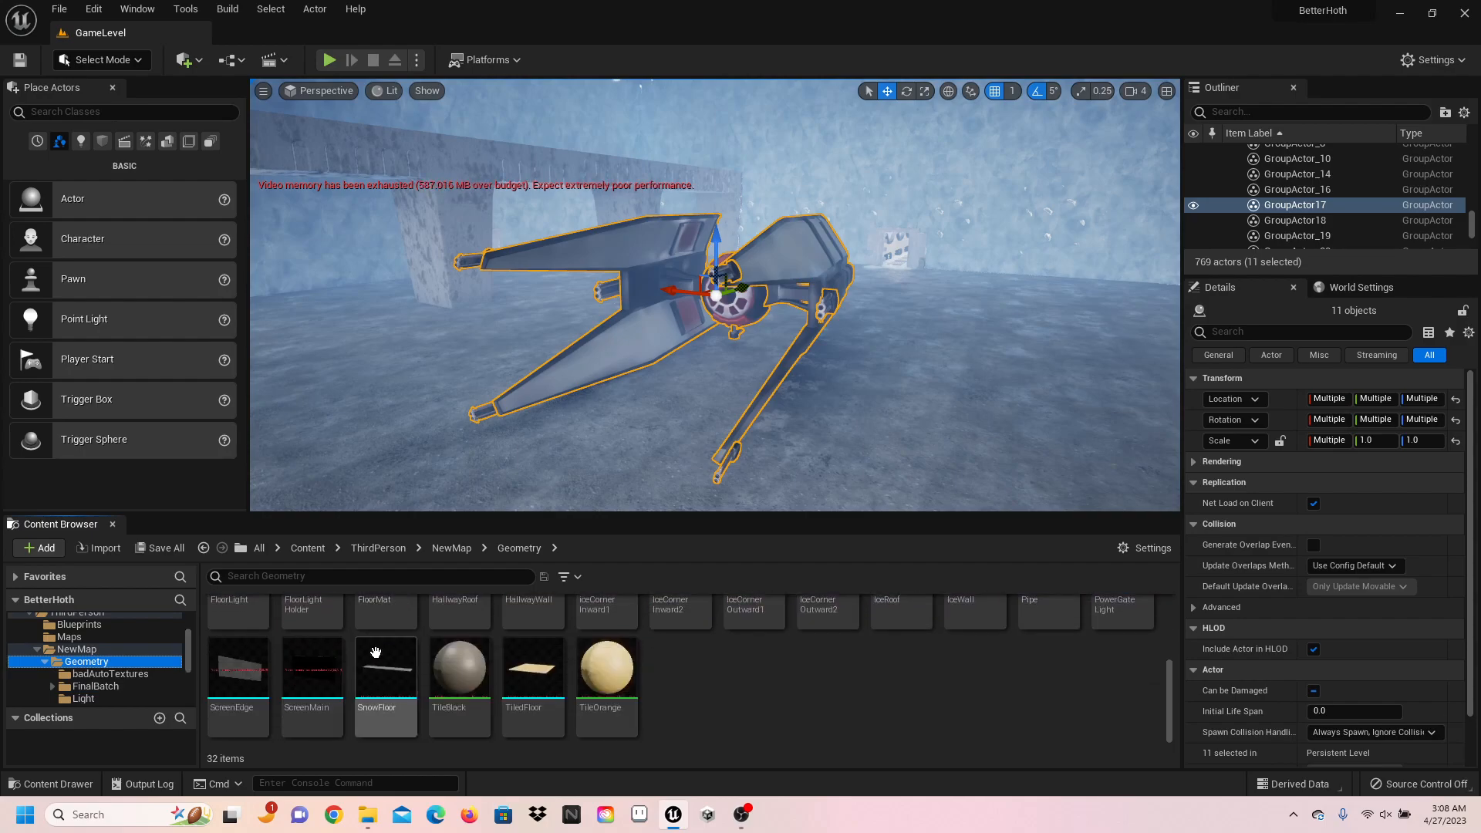
{"action": "scroll", "coordinate": [309, 641], "scroll_direction": "up", "scroll_amount": 3}
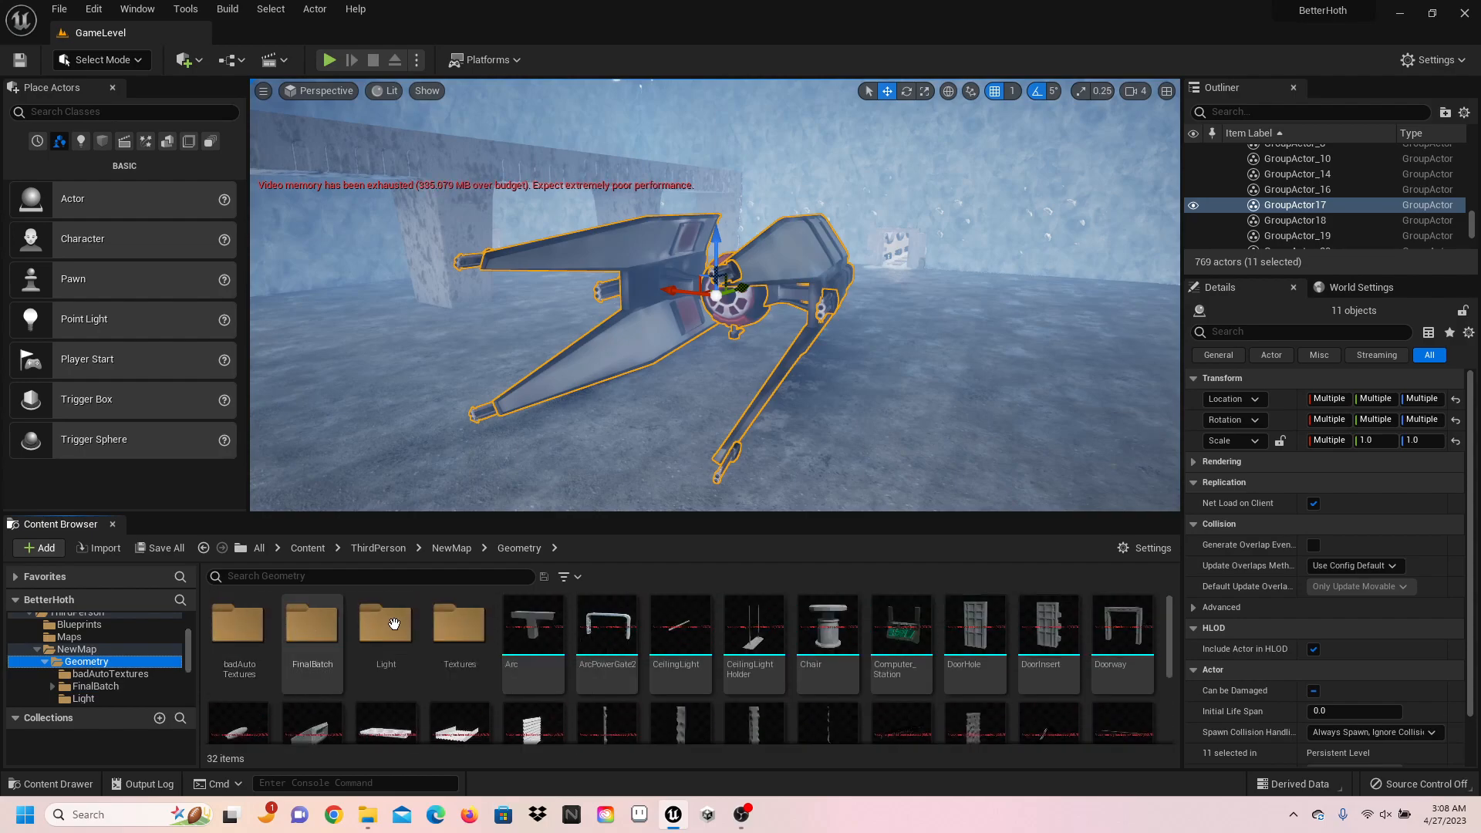
- Review the Textures folder's materials again and open its ToWorkOn subfolder
{"action": "double_click", "coordinate": [460, 625]}
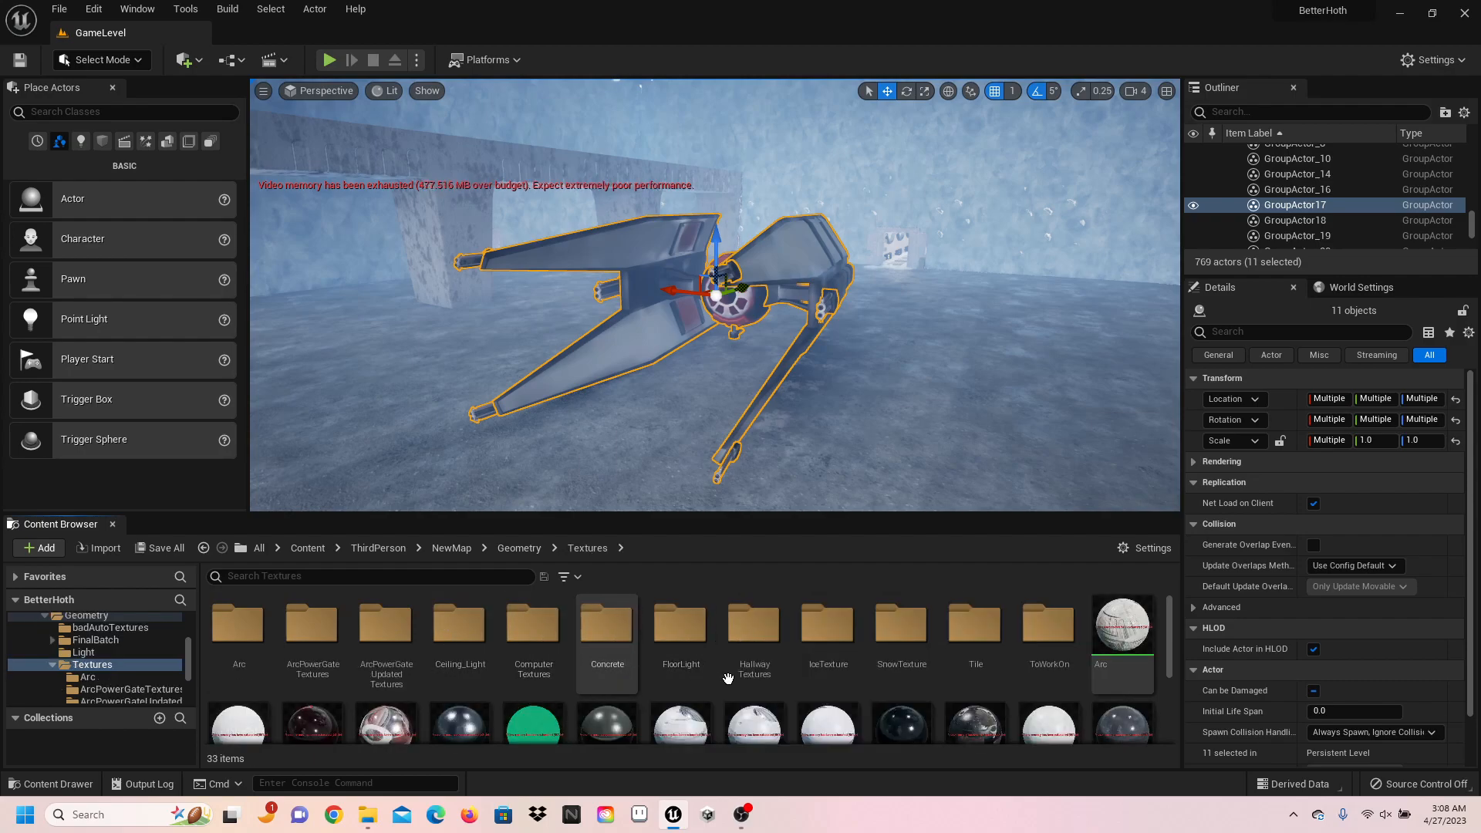
{"action": "scroll", "coordinate": [721, 678], "scroll_direction": "down", "scroll_amount": 3}
{"action": "scroll", "coordinate": [729, 678], "scroll_direction": "up", "scroll_amount": 3}
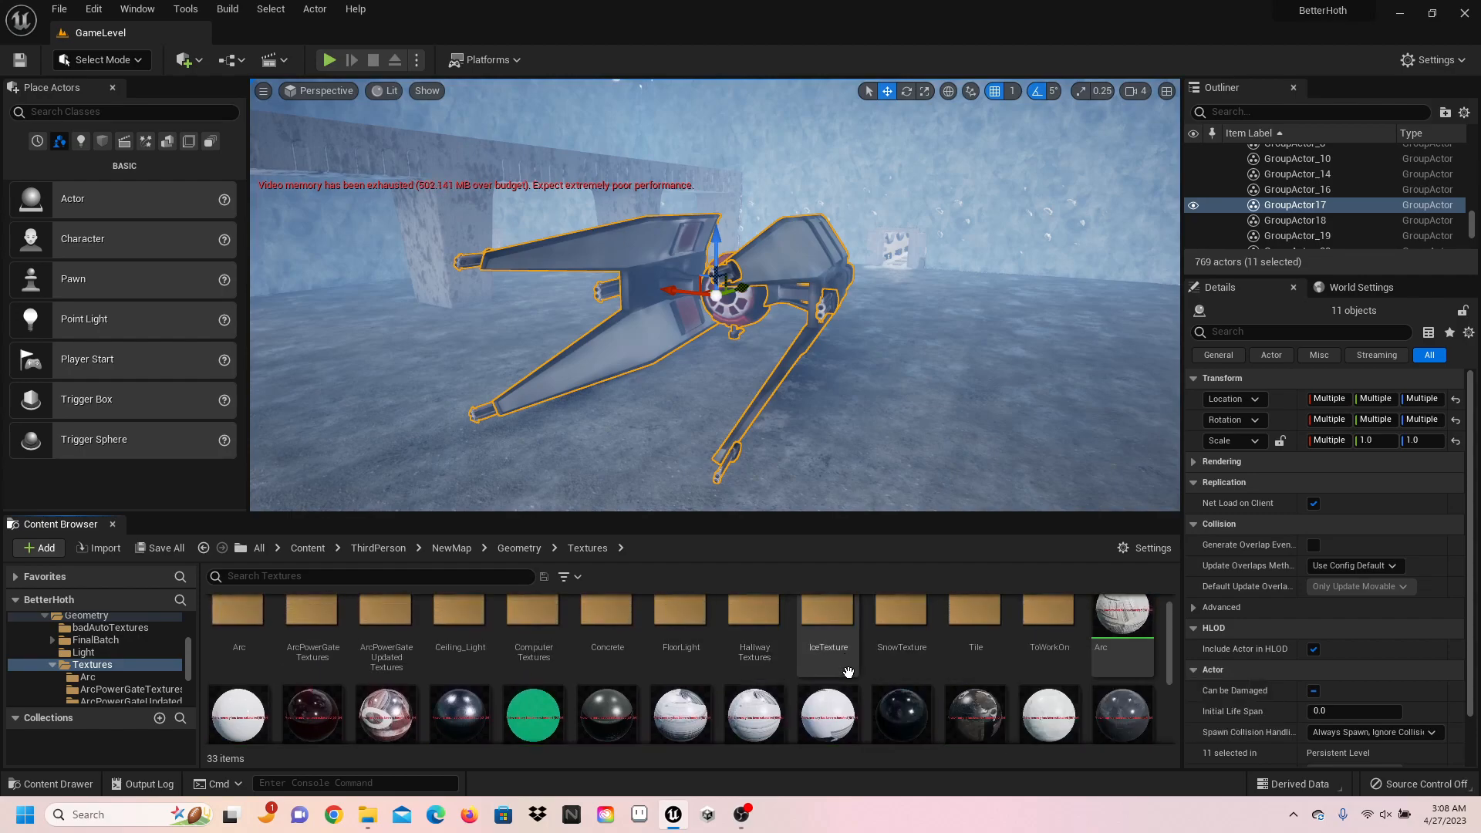
{"action": "scroll", "coordinate": [846, 671], "scroll_direction": "up", "scroll_amount": 1}
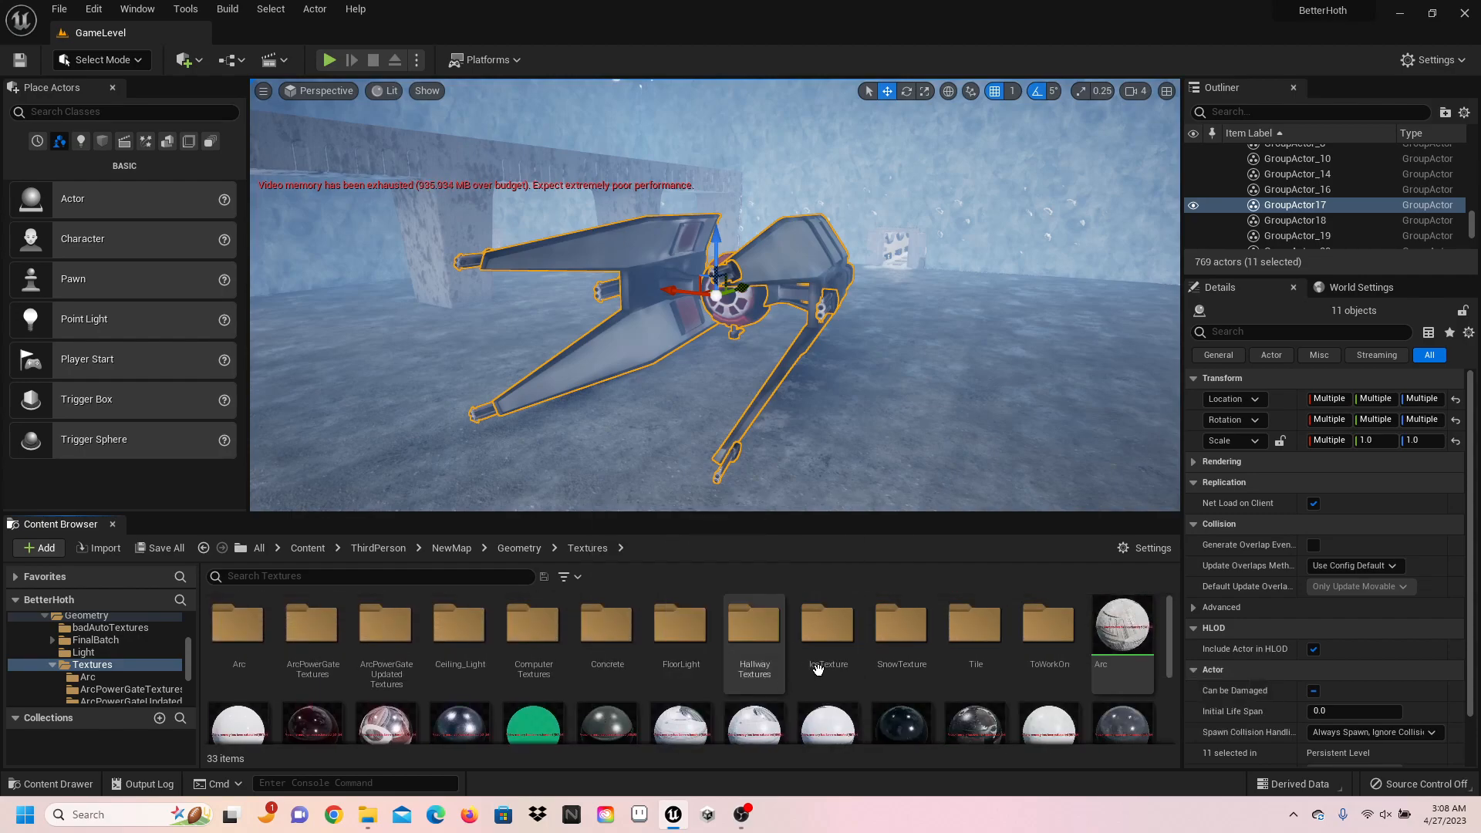
{"action": "double_click", "coordinate": [1040, 626]}
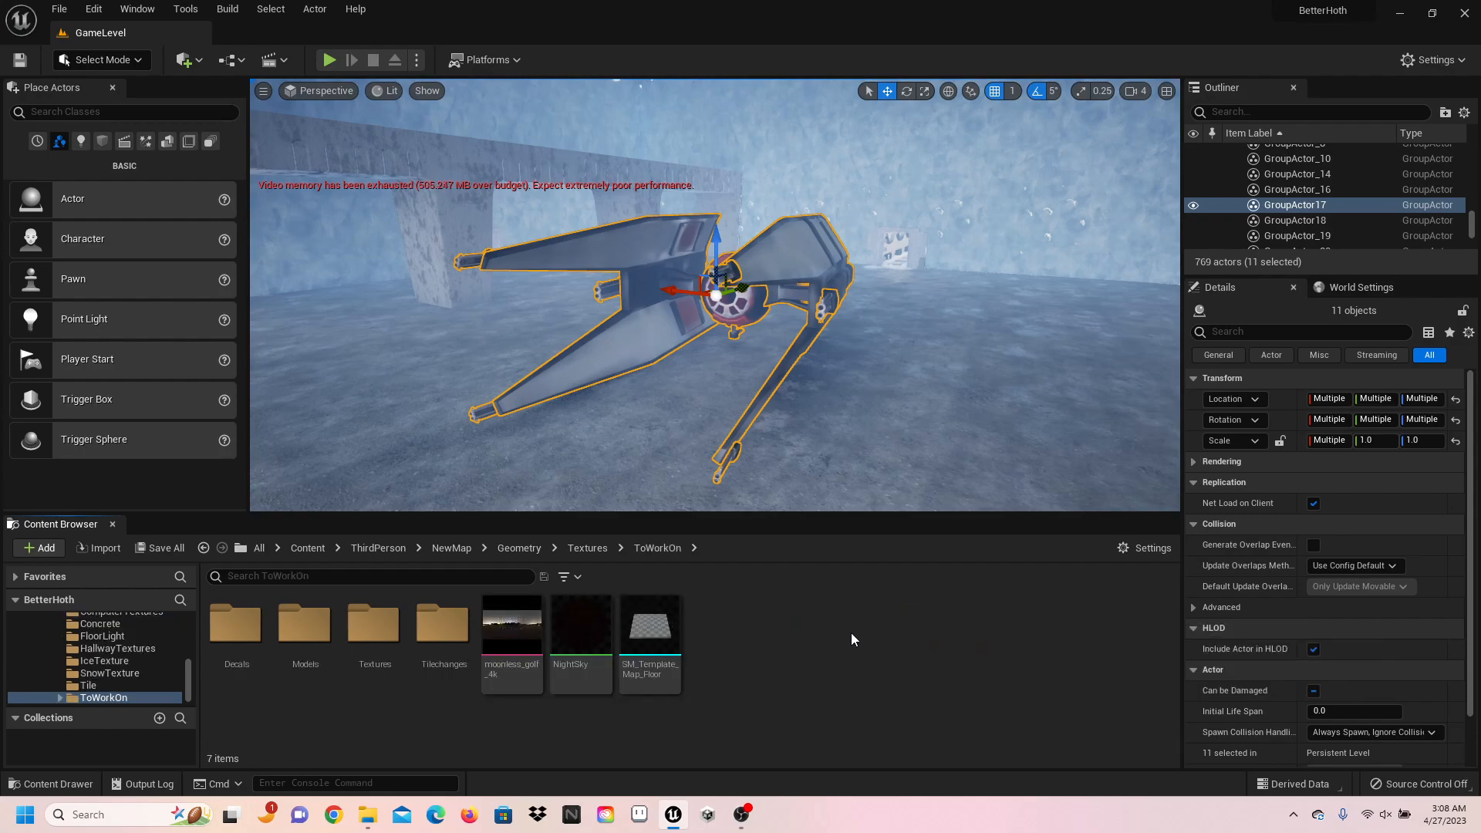
- Close the Unreal project and open the TiePod Substance 3D Painter file from the final project folder
{"action": "left_click", "coordinate": [1470, 14]}
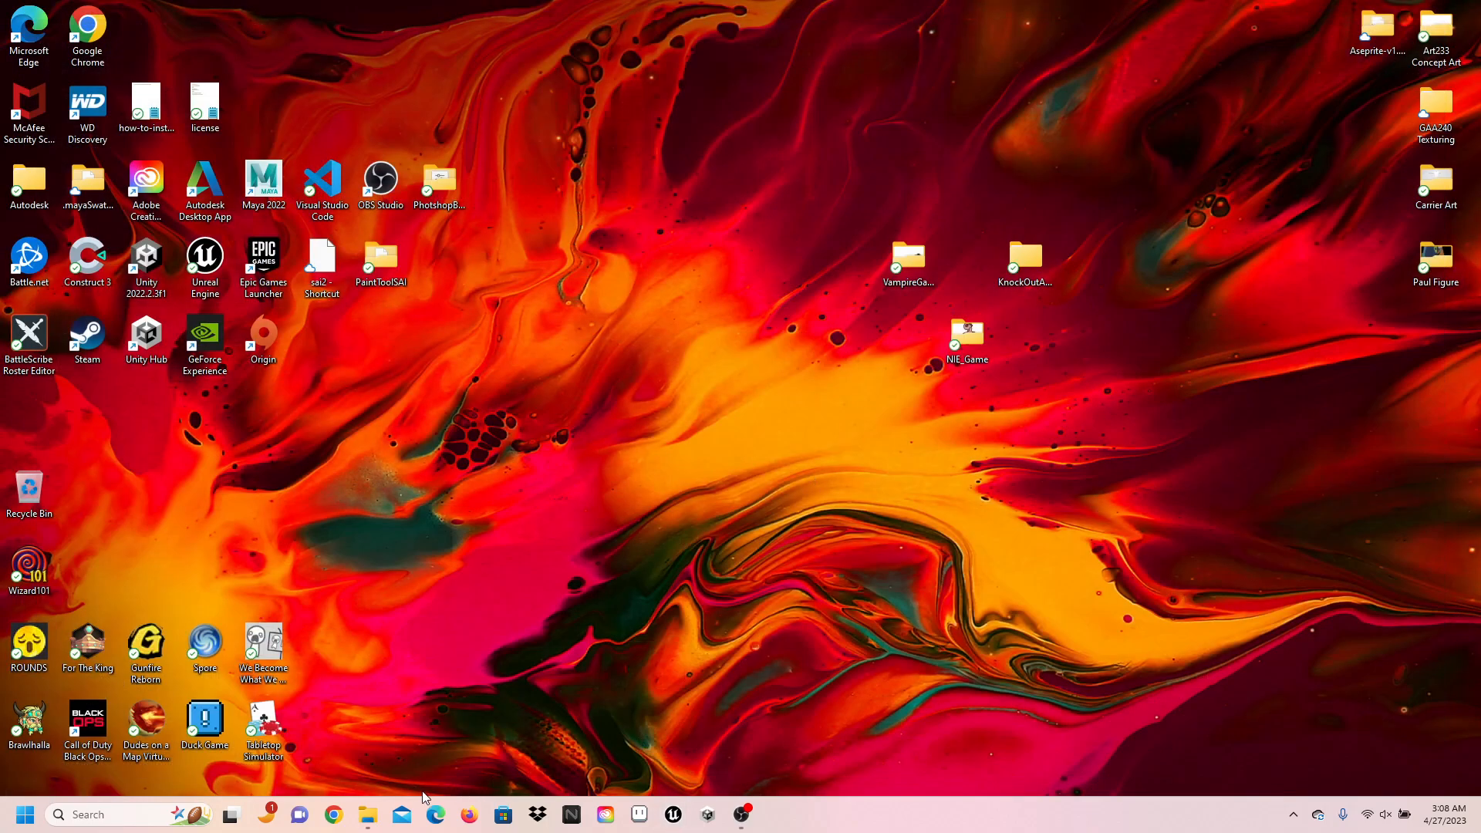
{"action": "left_click", "coordinate": [368, 814]}
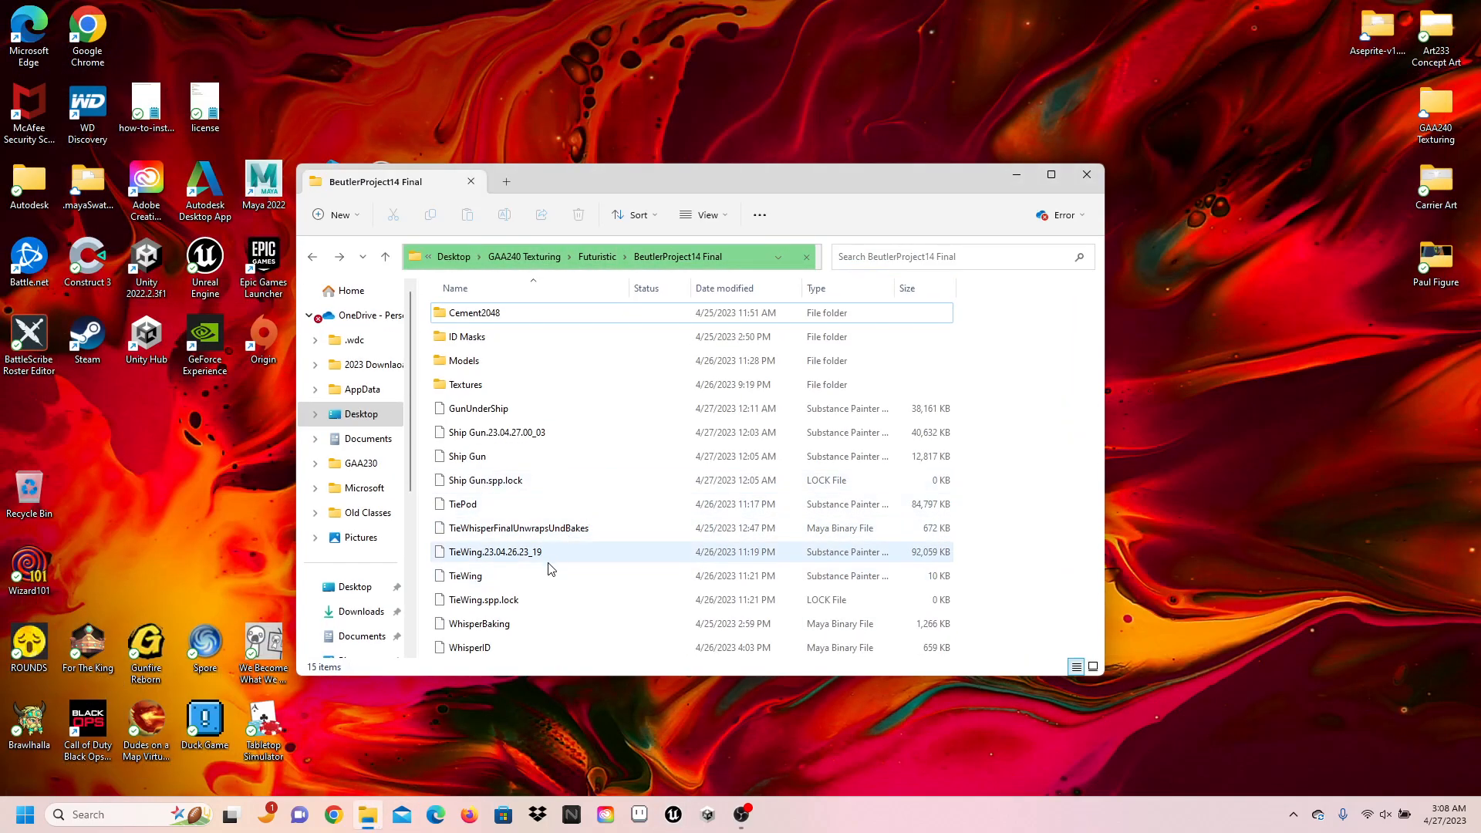
{"action": "left_click", "coordinate": [495, 506]}
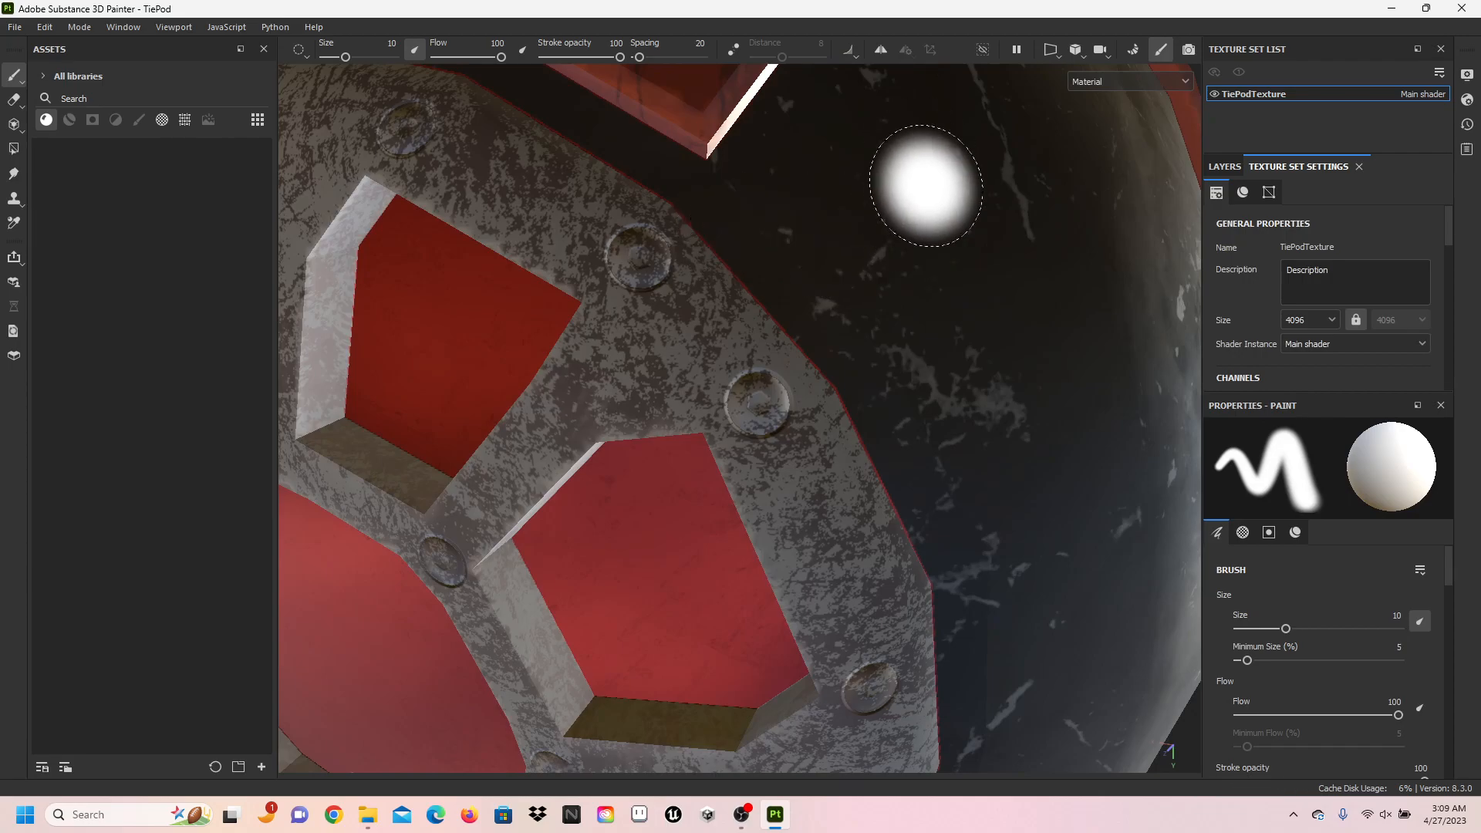
- Examine the textured front window of the TiePod model, including its worn metal frame, rivets and red glass panes
{"action": "scroll", "coordinate": [926, 193], "scroll_direction": "down", "scroll_amount": 5}
{"action": "left_click_drag", "start_coordinate": [928, 333], "coordinate": [1025, 242], "text": "alt"}
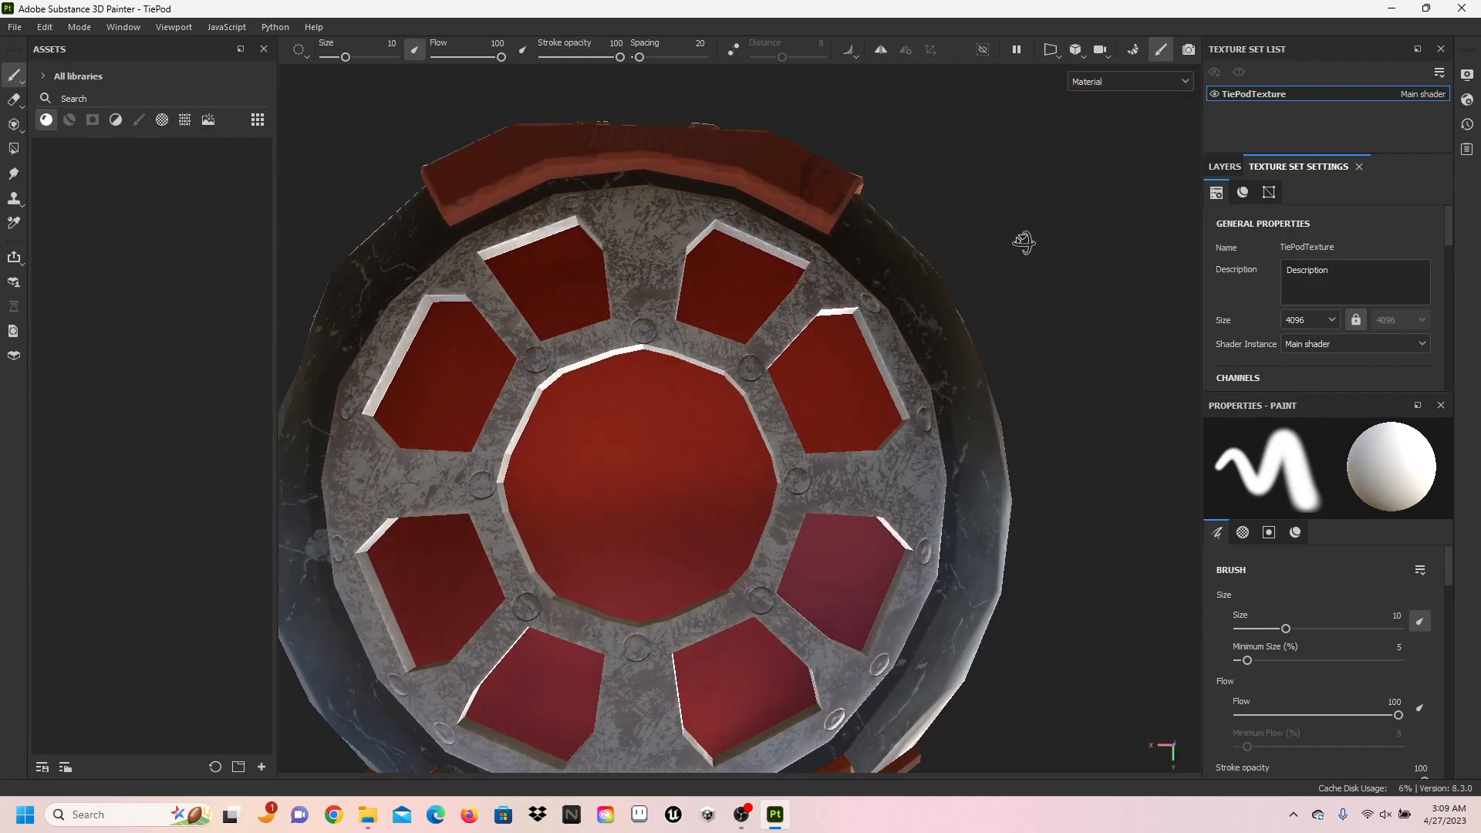
{"action": "middle_click_drag", "start_coordinate": [1011, 291], "coordinate": [1068, 186], "text": "alt"}
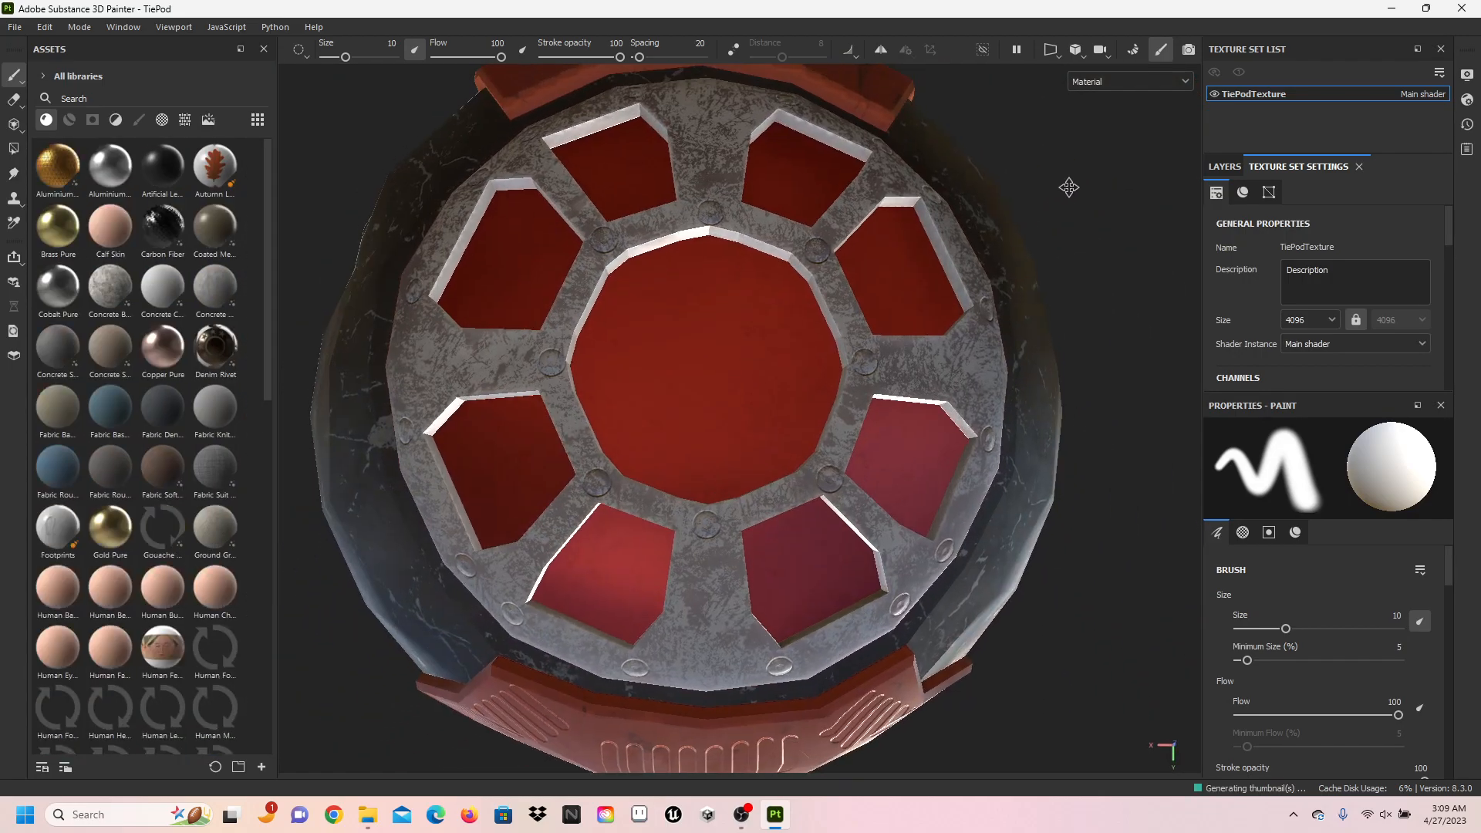
{"action": "scroll", "coordinate": [1060, 195], "scroll_direction": "down", "scroll_amount": 1}
{"action": "mouse_move", "coordinate": [1060, 194]}
{"action": "left_mouse_down", "text": "alt"}
{"action": "mouse_move", "coordinate": [1048, 251]}
{"action": "mouse_move", "coordinate": [1072, 271]}
{"action": "left_mouse_up", "text": "alt"}
{"action": "mouse_move", "coordinate": [787, 342]}
{"action": "left_mouse_down", "text": "alt"}
{"action": "mouse_move", "coordinate": [1064, 297]}
{"action": "mouse_move", "coordinate": [623, 335]}
{"action": "mouse_move", "coordinate": [734, 344]}
{"action": "mouse_move", "coordinate": [886, 387]}
{"action": "mouse_move", "coordinate": [1303, 340]}
{"action": "mouse_move", "coordinate": [1265, 340]}
{"action": "left_mouse_up", "text": "alt"}
- Examine the TiePod's outer hull from several sides, ending close on the red armor plating with its vents and round details
{"action": "scroll", "coordinate": [881, 352], "scroll_direction": "down", "scroll_amount": 3}
{"action": "middle_click_drag", "start_coordinate": [762, 429], "coordinate": [903, 432], "text": "alt"}
{"action": "left_click_drag", "start_coordinate": [744, 397], "coordinate": [937, 541], "text": "alt"}
{"action": "middle_click_drag", "start_coordinate": [830, 505], "coordinate": [1027, 637], "text": "alt"}
{"action": "scroll", "coordinate": [854, 442], "scroll_direction": "down", "scroll_amount": 3}
{"action": "mouse_move", "coordinate": [818, 405]}
{"action": "left_mouse_down", "text": "alt"}
{"action": "mouse_move", "coordinate": [847, 410]}
{"action": "mouse_move", "coordinate": [903, 489]}
{"action": "left_mouse_up", "text": "alt"}
{"action": "middle_click_drag", "start_coordinate": [756, 392], "coordinate": [916, 520], "text": "alt"}
{"action": "left_click_drag", "start_coordinate": [916, 519], "coordinate": [913, 589], "text": "alt"}
{"action": "middle_click_drag", "start_coordinate": [811, 494], "coordinate": [877, 601], "text": "alt"}
{"action": "mouse_move", "coordinate": [876, 602]}
{"action": "left_mouse_down", "text": "alt"}
{"action": "mouse_move", "coordinate": [887, 496]}
{"action": "mouse_move", "coordinate": [929, 470]}
{"action": "mouse_move", "coordinate": [896, 244]}
{"action": "mouse_move", "coordinate": [942, 473]}
{"action": "mouse_move", "coordinate": [923, 378]}
{"action": "left_mouse_up", "text": "alt"}
{"action": "middle_click_drag", "start_coordinate": [826, 523], "coordinate": [803, 311], "text": "alt"}
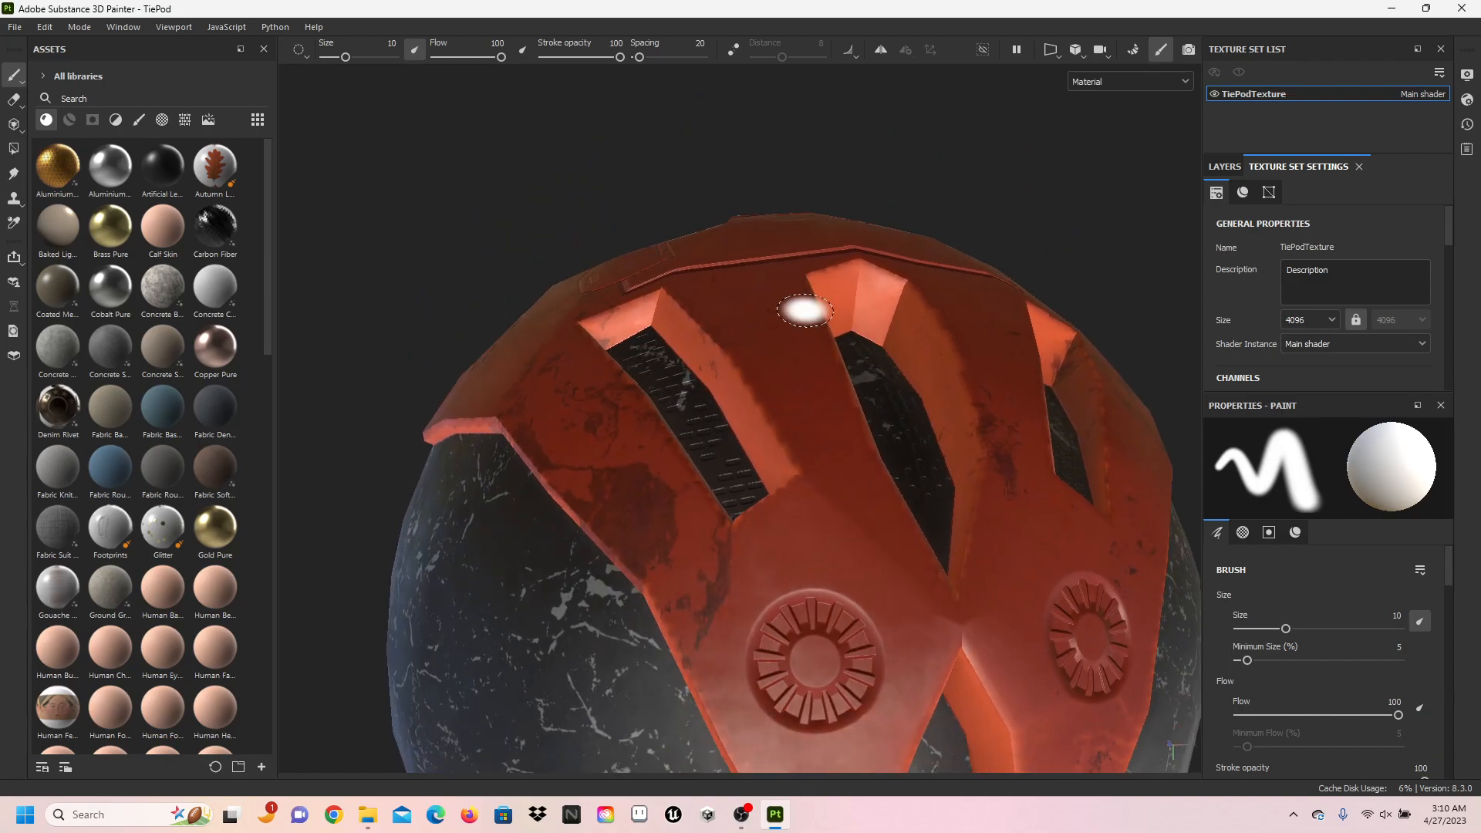
- Examine the recessed vent slots, scratched dark hull and underside of the TiePod's red plating
{"action": "scroll", "coordinate": [803, 311], "scroll_direction": "down", "scroll_amount": 2}
{"action": "left_click_drag", "start_coordinate": [930, 368], "coordinate": [938, 15], "text": "alt"}
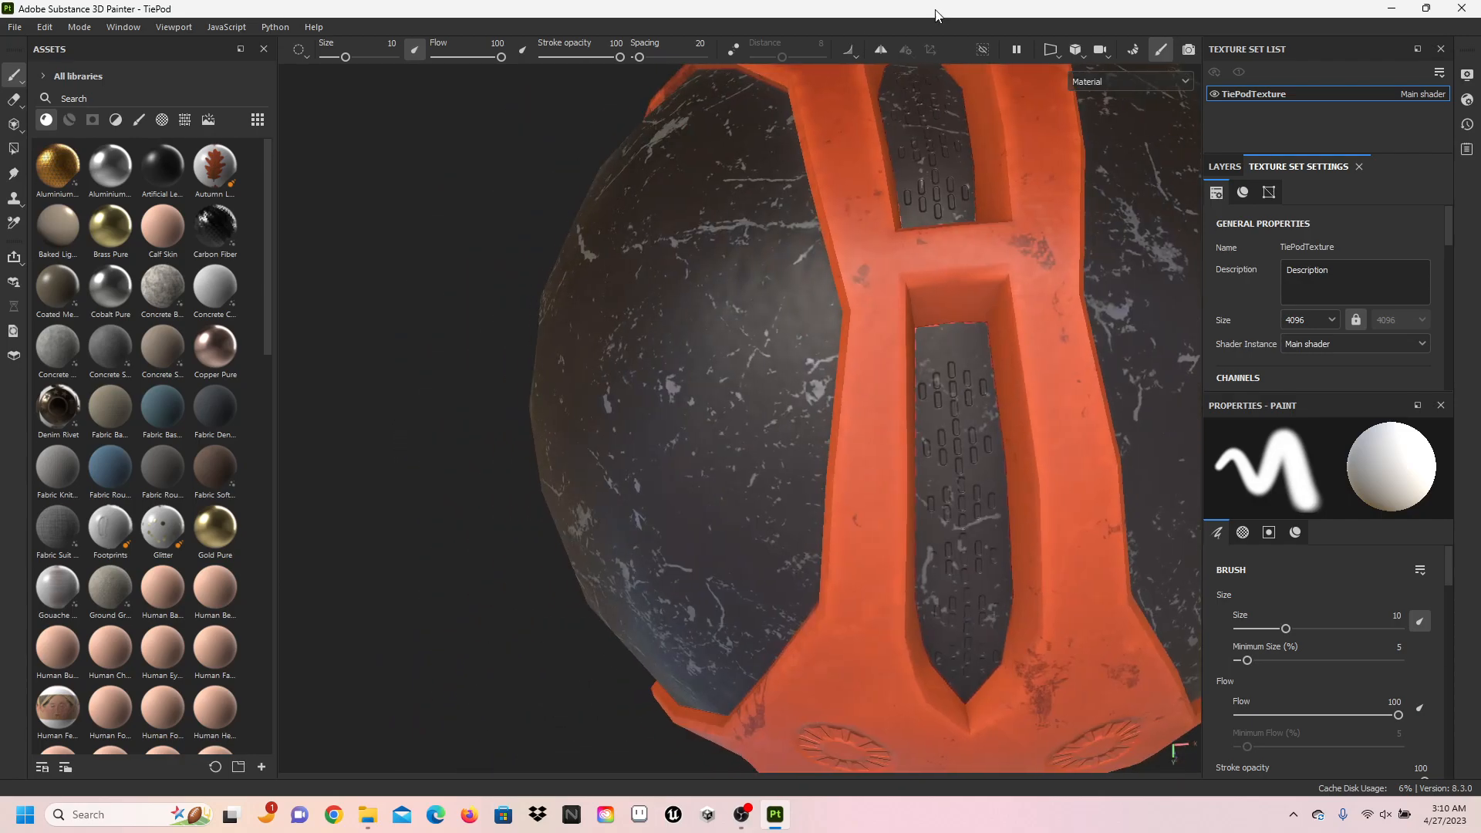
{"action": "middle_click_drag", "start_coordinate": [933, 525], "coordinate": [829, 216], "text": "alt"}
{"action": "left_click_drag", "start_coordinate": [926, 378], "coordinate": [903, 275], "text": "alt"}
{"action": "middle_click_drag", "start_coordinate": [880, 438], "coordinate": [911, 112], "text": "alt"}
{"action": "left_click_drag", "start_coordinate": [1005, 308], "coordinate": [69, 266], "text": "alt"}
{"action": "left_click_drag", "start_coordinate": [815, 236], "coordinate": [761, 491], "text": "alt"}
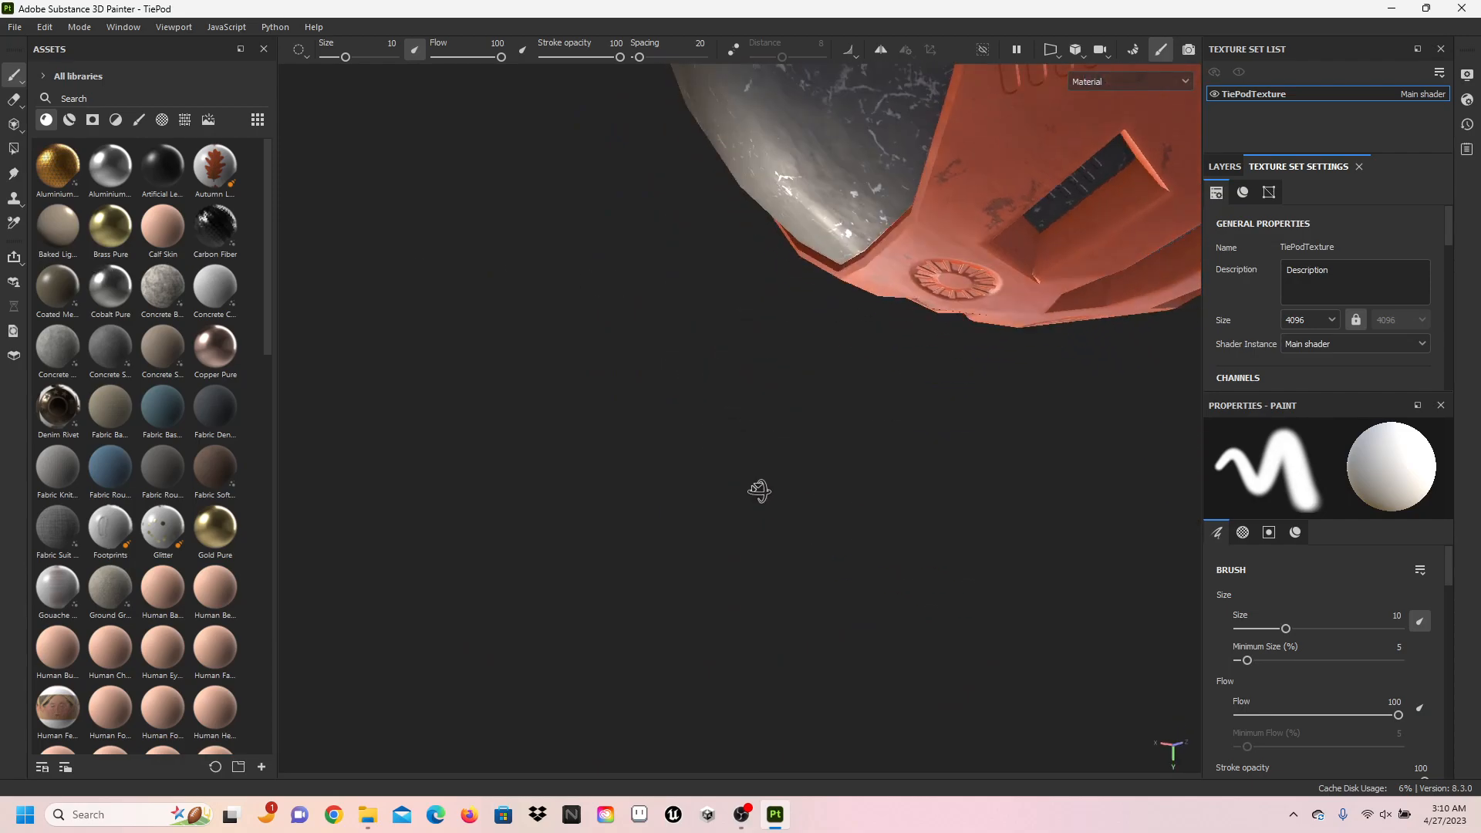
- Display the TiePod's layer stack and compare the front view with the NormalGrey and Normal V2 Orange layers each hidden and shown
{"action": "left_click_drag", "start_coordinate": [850, 441], "coordinate": [769, 496], "text": "alt"}
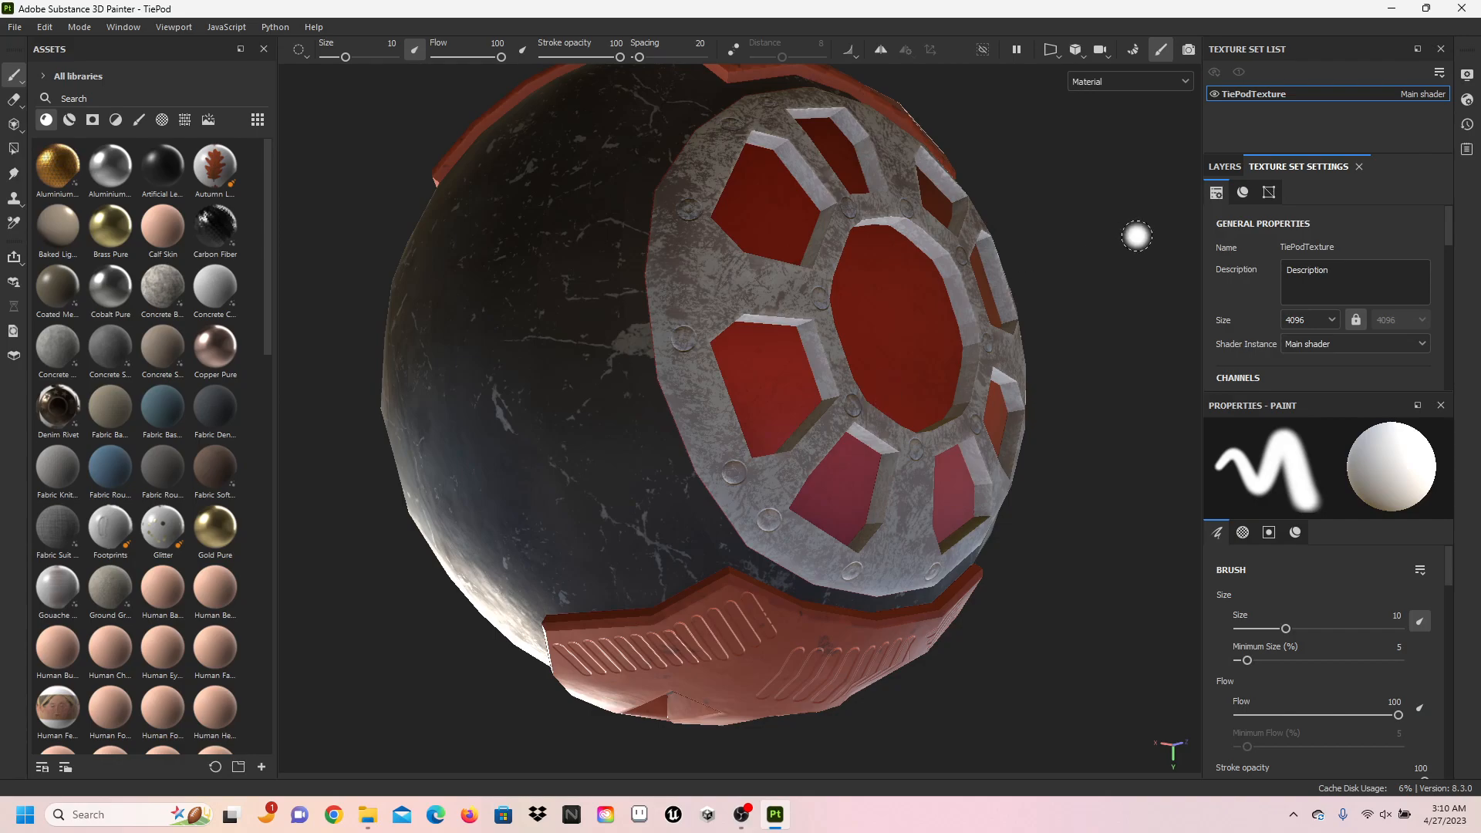
{"action": "left_click", "coordinate": [1223, 164]}
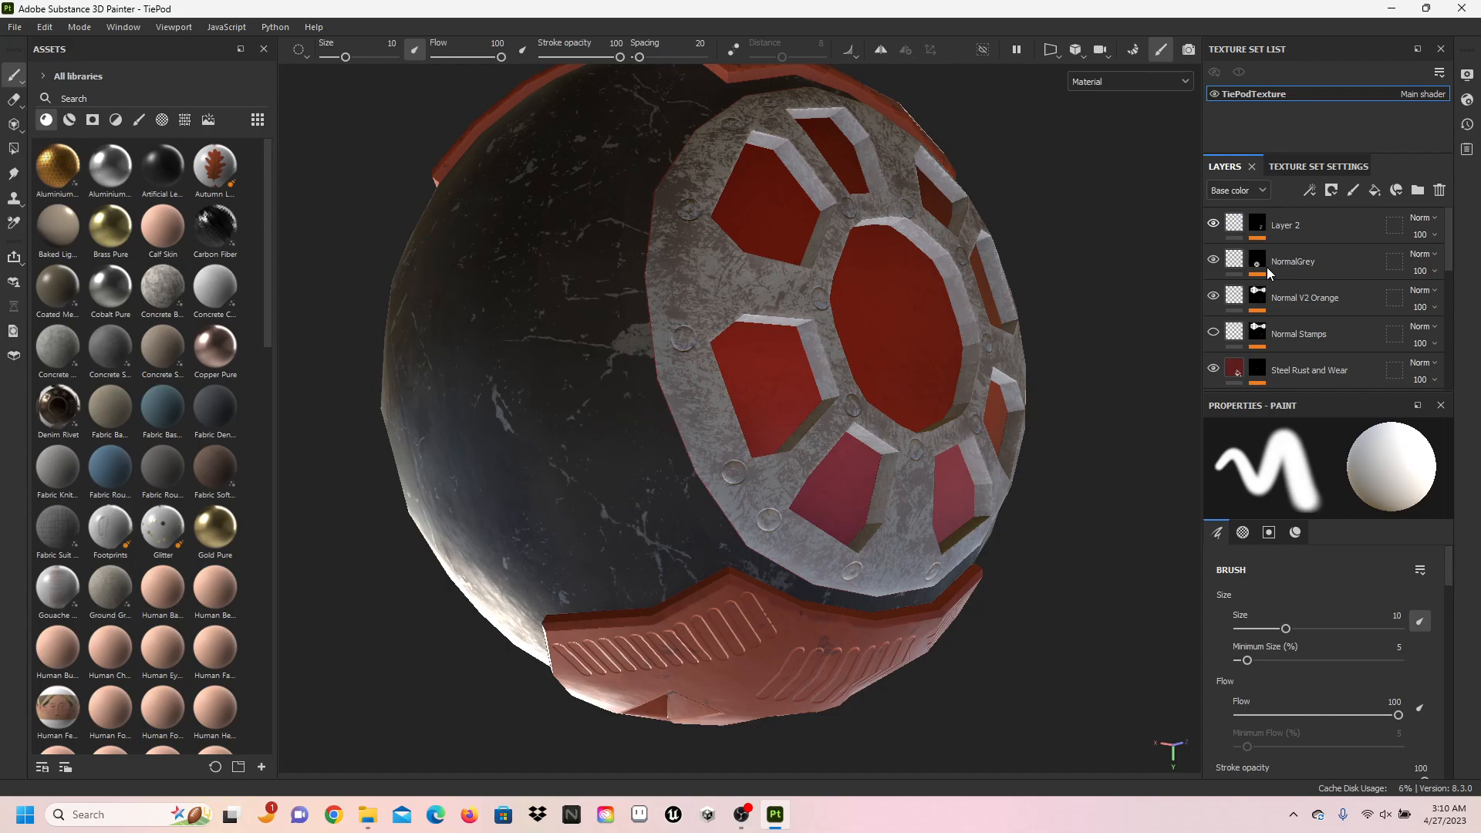
{"action": "left_click", "coordinate": [1216, 263]}
{"action": "left_click", "coordinate": [1215, 261]}
{"action": "left_click", "coordinate": [1213, 298]}
{"action": "left_click", "coordinate": [1213, 299]}
- Compare the Normal Stamps details with the Normal V2 Orange details on the upper red plating, restoring the original layer visibility
{"action": "left_click_drag", "start_coordinate": [939, 224], "coordinate": [920, 453], "text": "alt"}
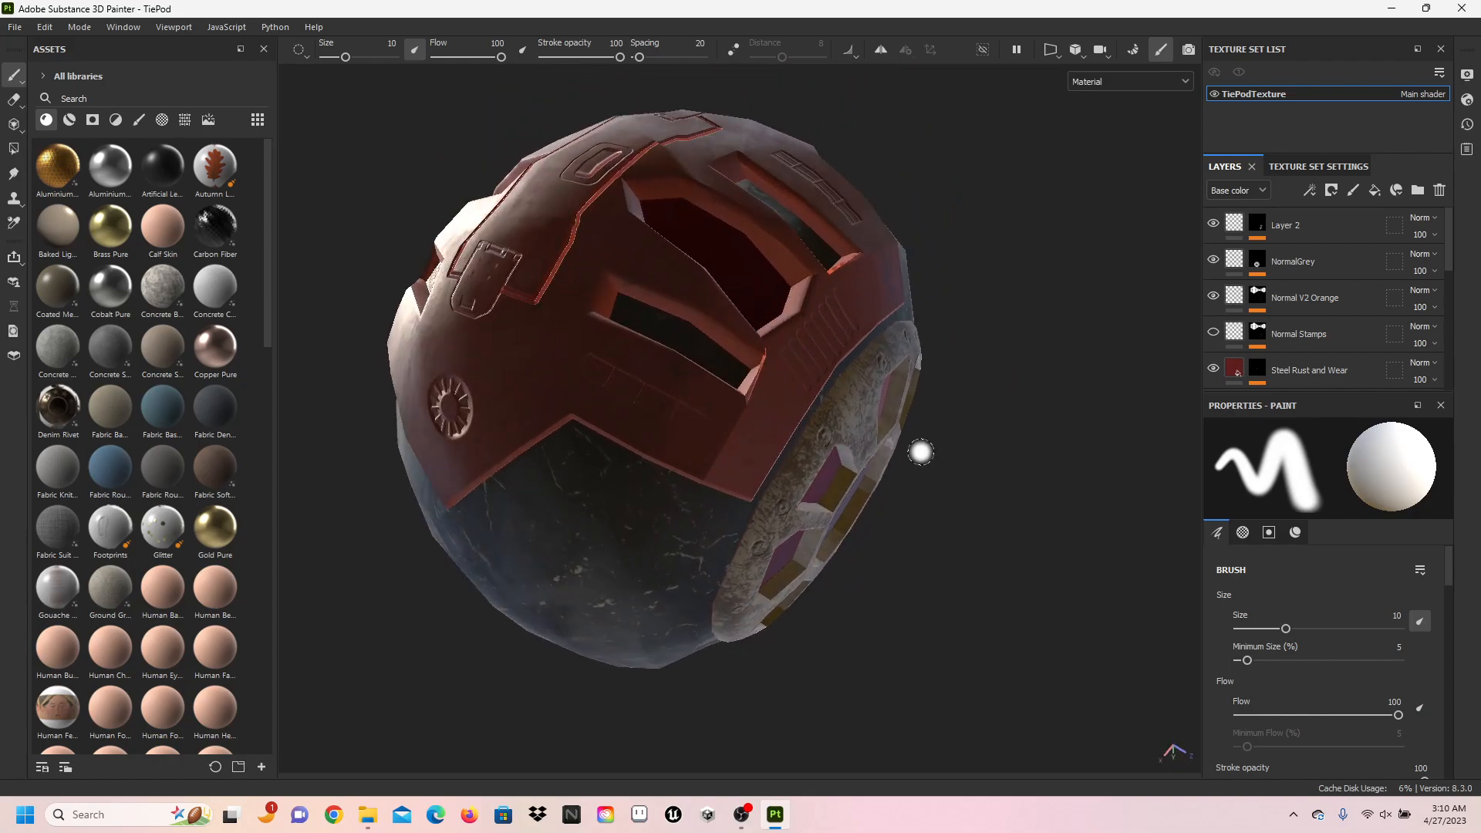
{"action": "left_click", "coordinate": [1214, 298]}
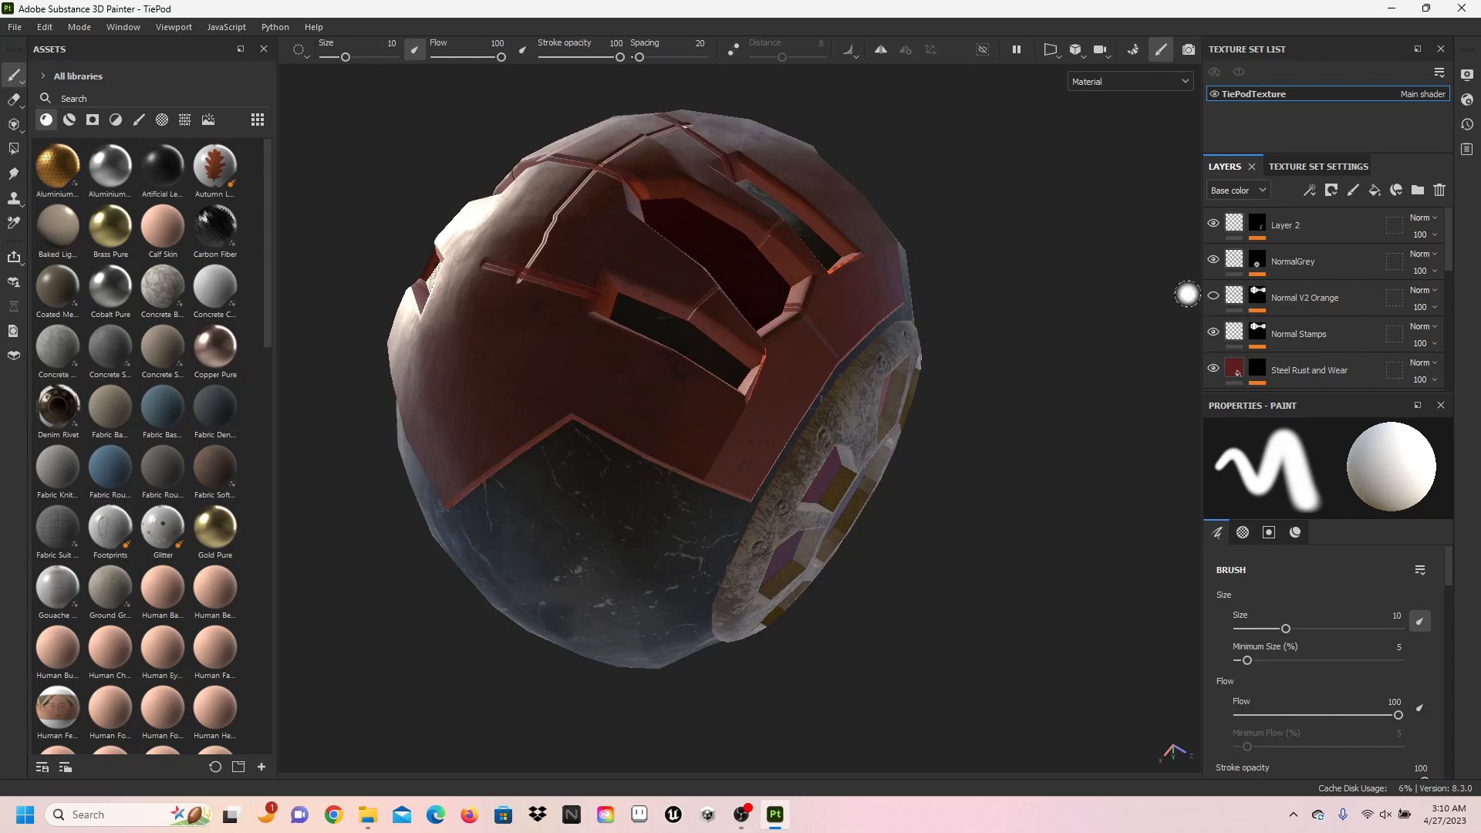
{"action": "left_click_drag", "start_coordinate": [880, 330], "coordinate": [725, 394], "text": "alt"}
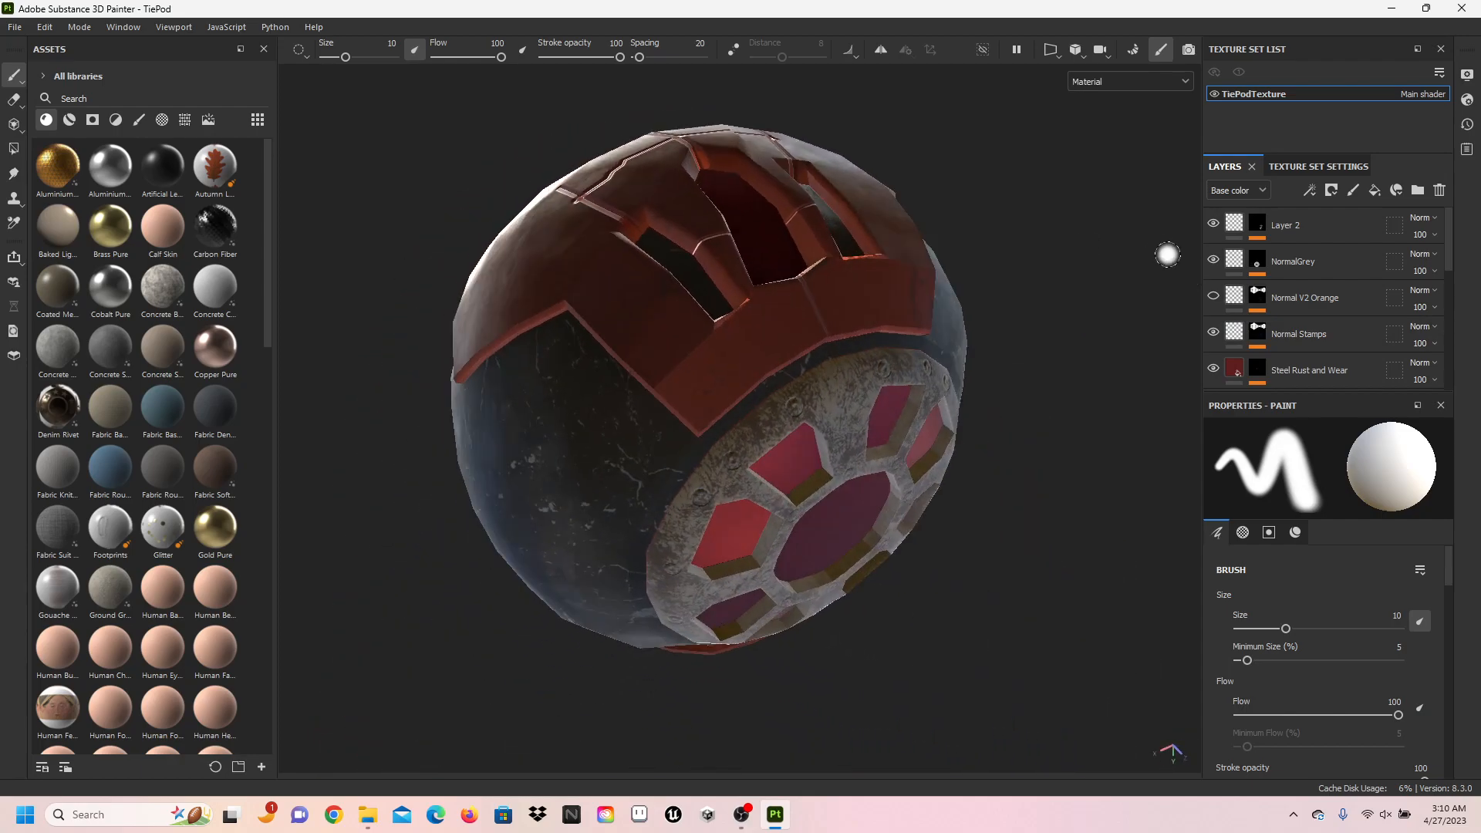
{"action": "left_click", "coordinate": [1214, 295]}
{"action": "left_click", "coordinate": [1215, 331]}
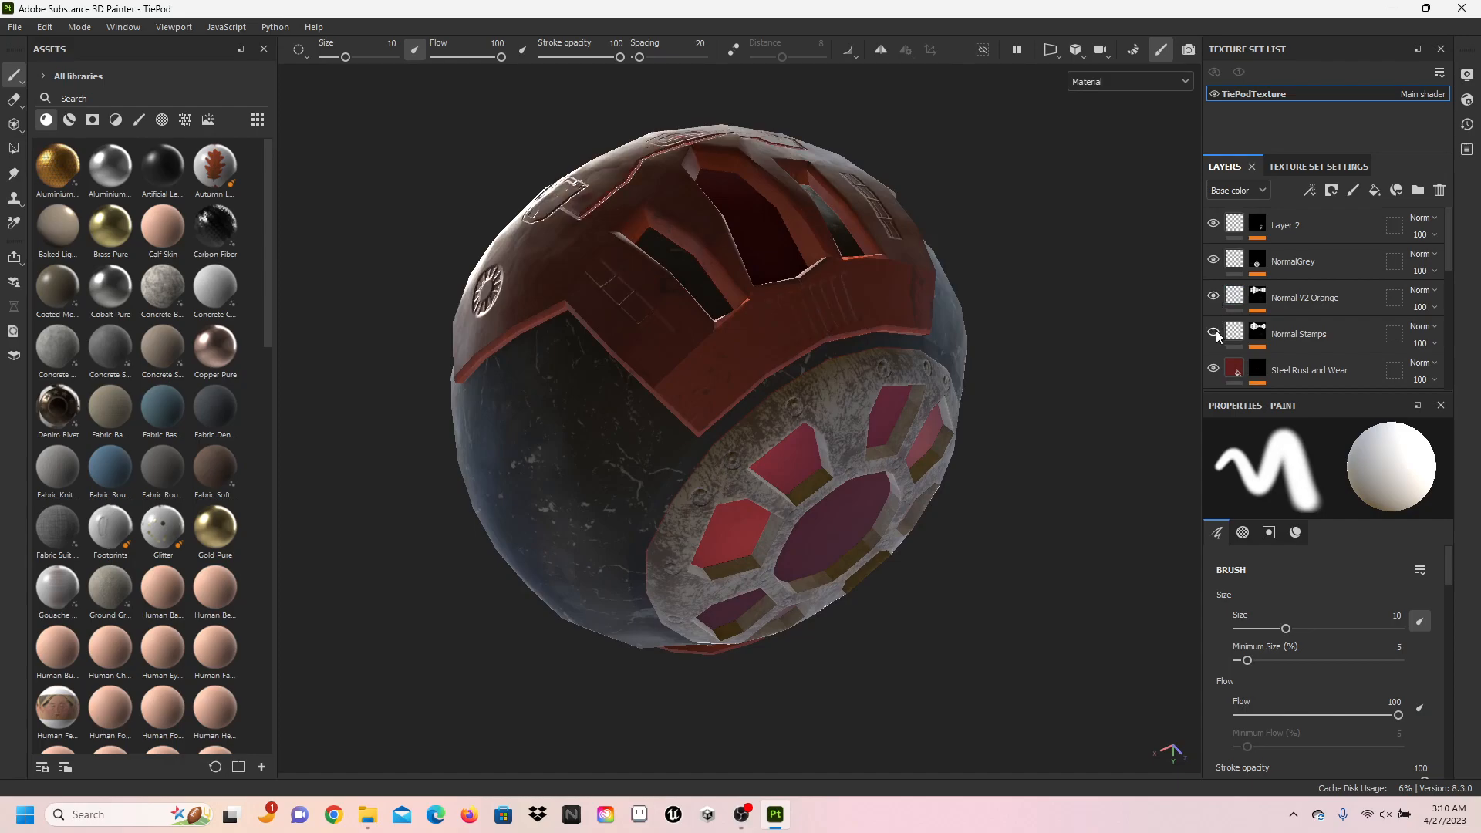
- Compare the pod with the Steel Rust and Wear layer hidden and shown, looking at the recessed red vents
{"action": "left_click_drag", "start_coordinate": [933, 238], "coordinate": [760, 208], "text": "alt"}
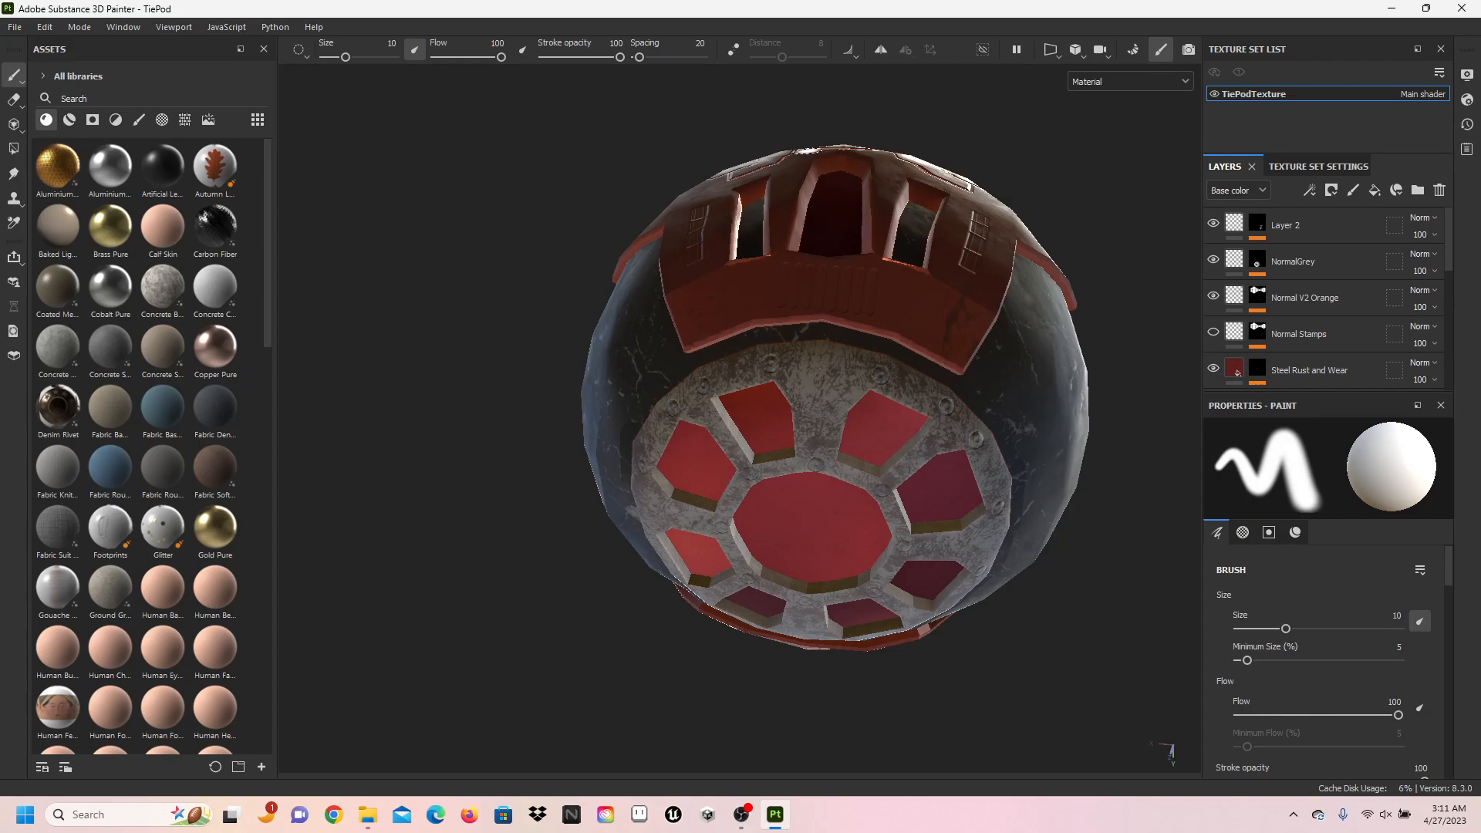
{"action": "left_click", "coordinate": [1254, 340]}
{"action": "scroll", "coordinate": [1254, 343], "scroll_direction": "down", "scroll_amount": 1}
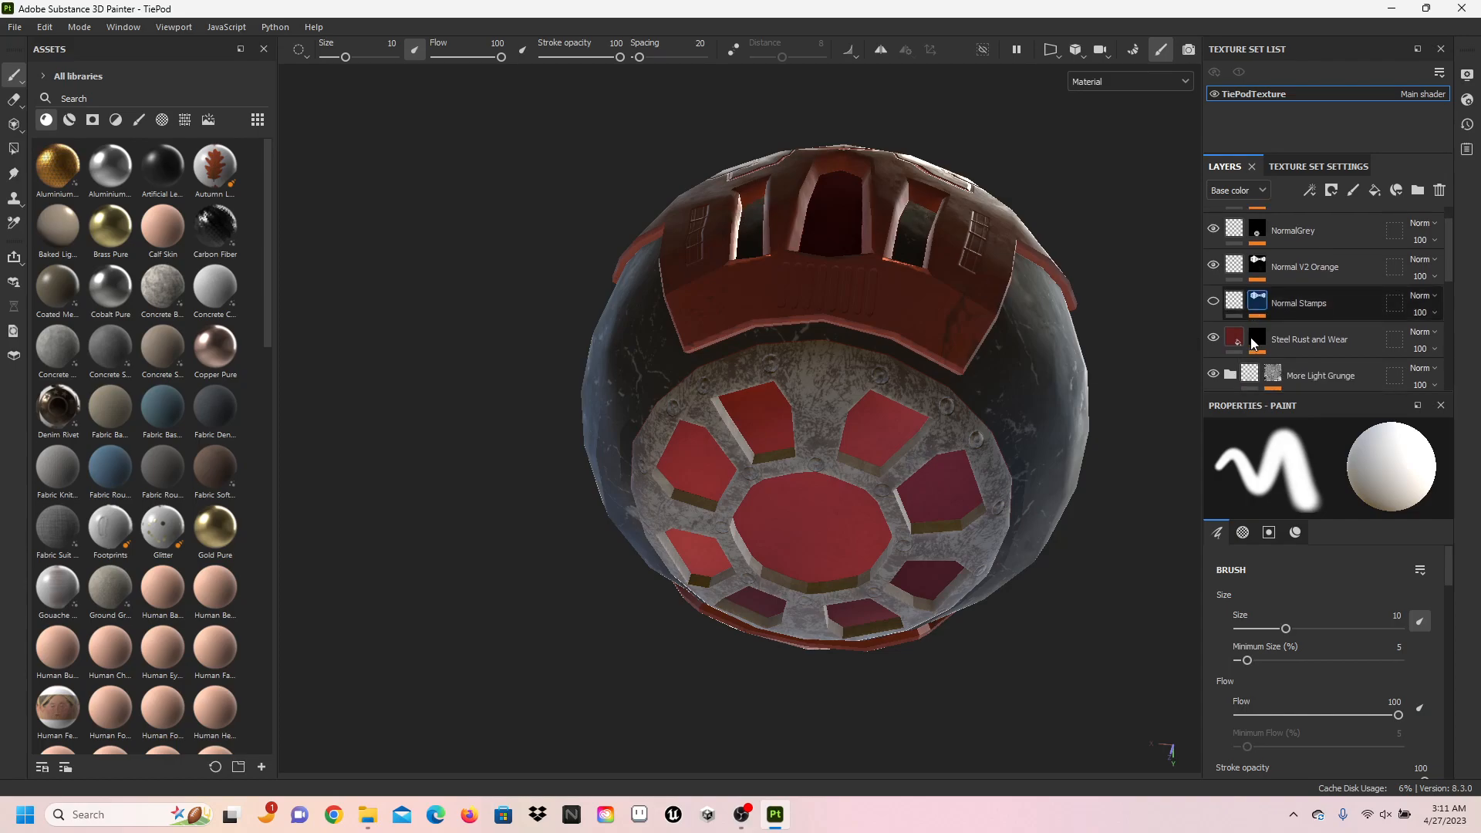
{"action": "left_click", "coordinate": [1214, 340]}
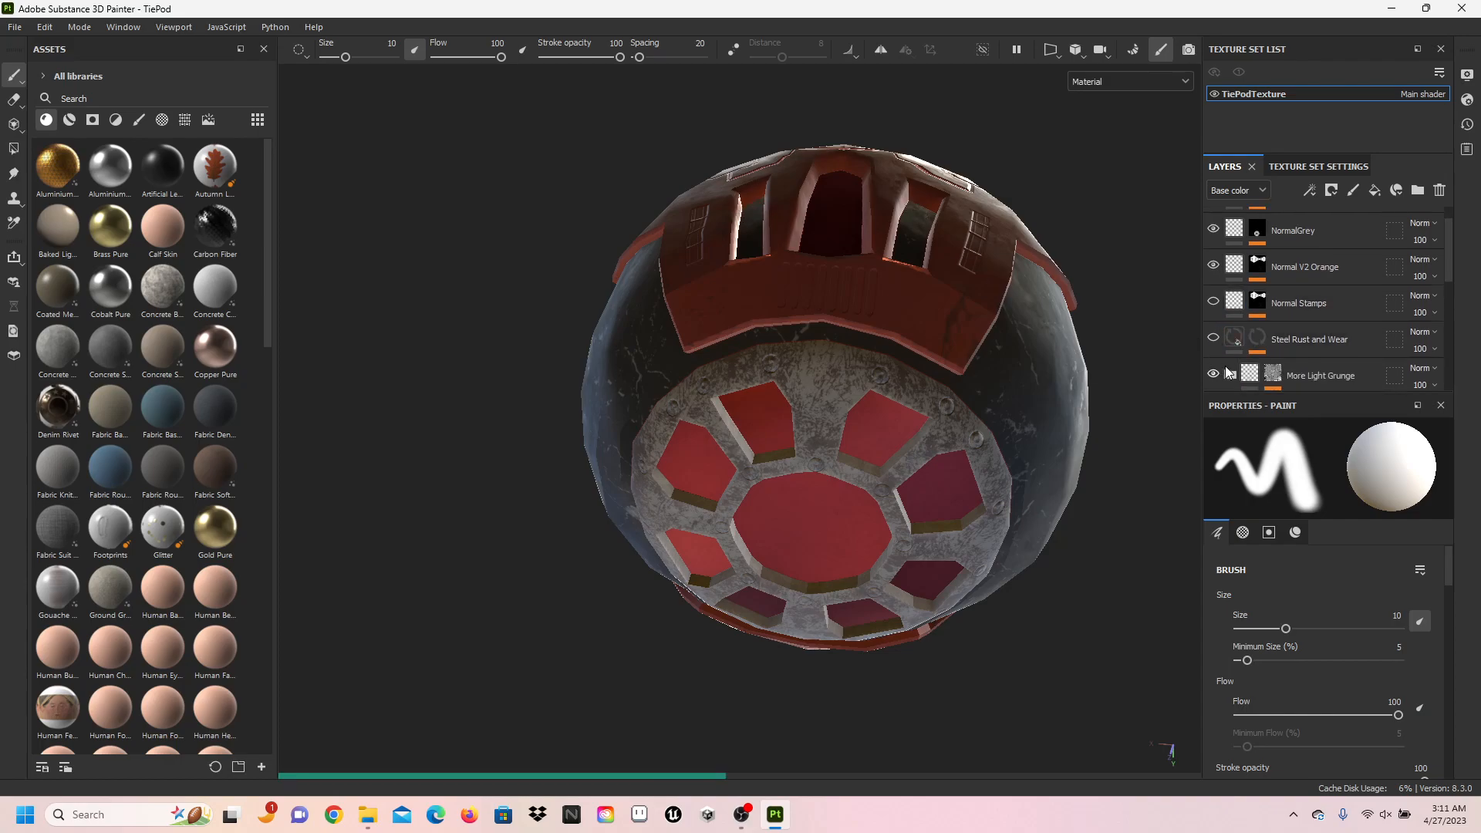
{"action": "left_click", "coordinate": [1248, 374]}
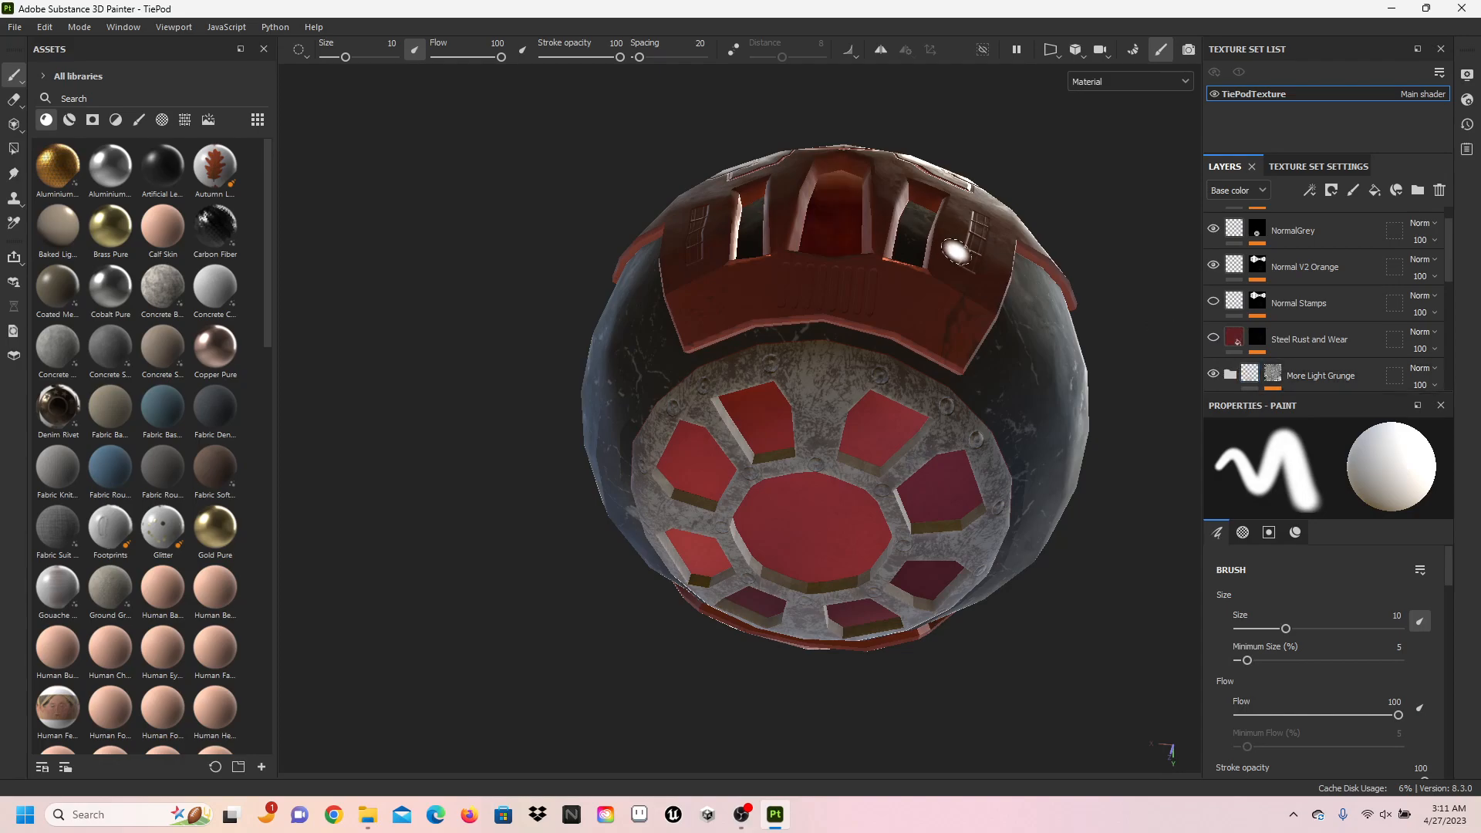
{"action": "left_click_drag", "start_coordinate": [869, 275], "coordinate": [992, 392], "text": "alt"}
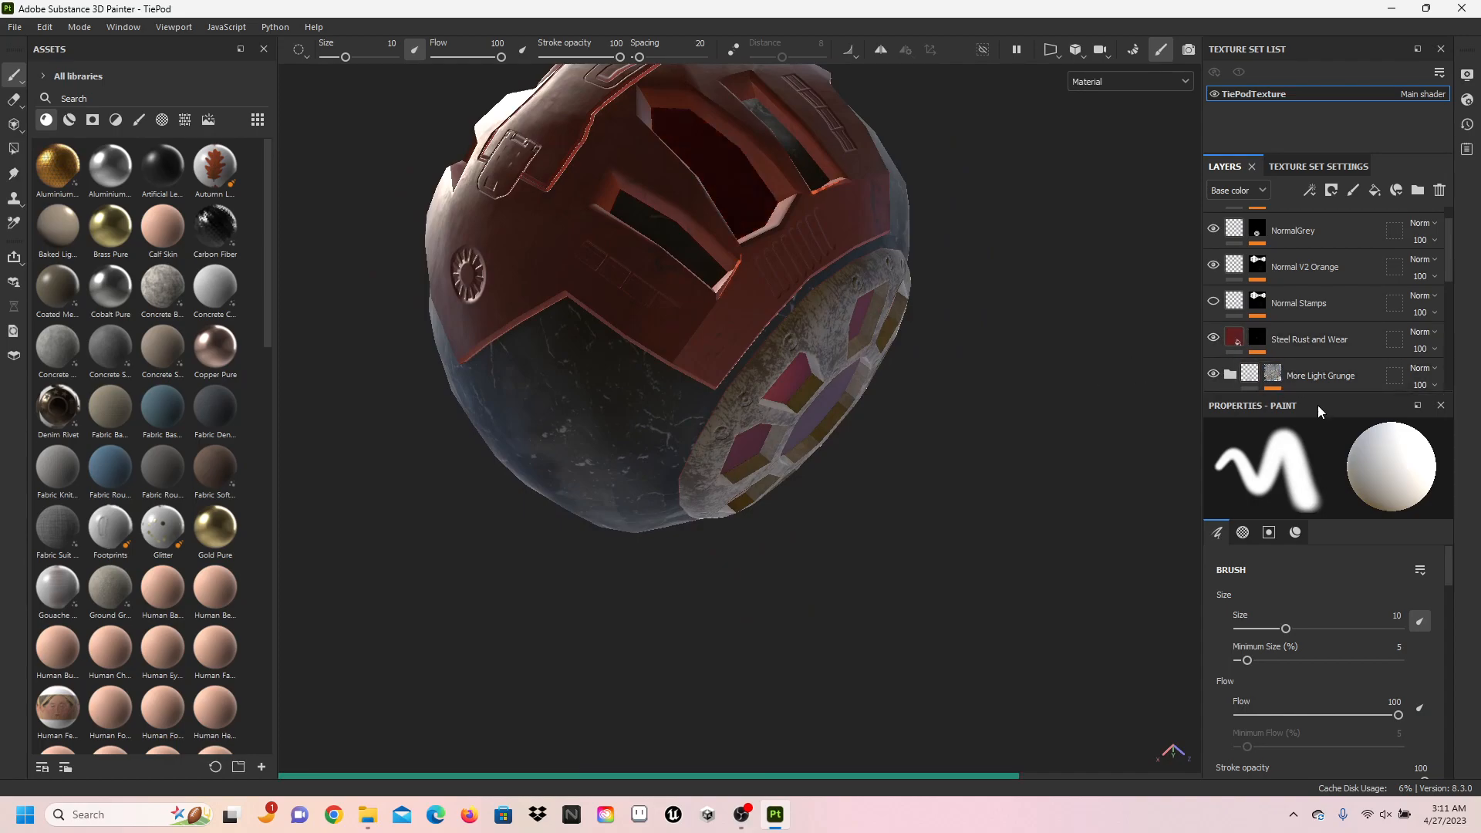
- Compare the front window frame with the More Light Grunge and Lighter Paint folders each hidden and shown
{"action": "scroll", "coordinate": [1277, 357], "scroll_direction": "down", "scroll_amount": 4}
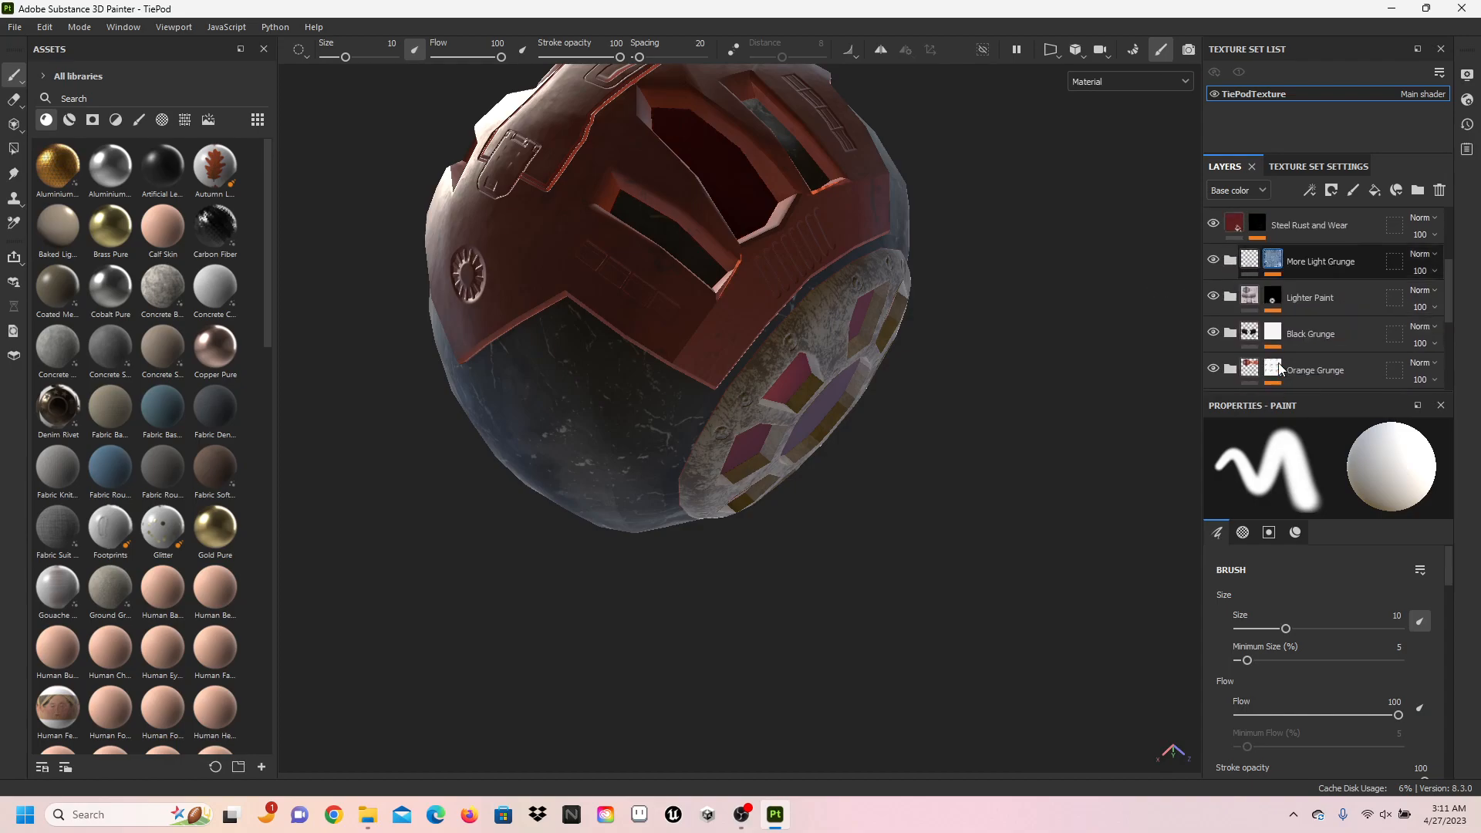
{"action": "left_click", "coordinate": [1213, 241]}
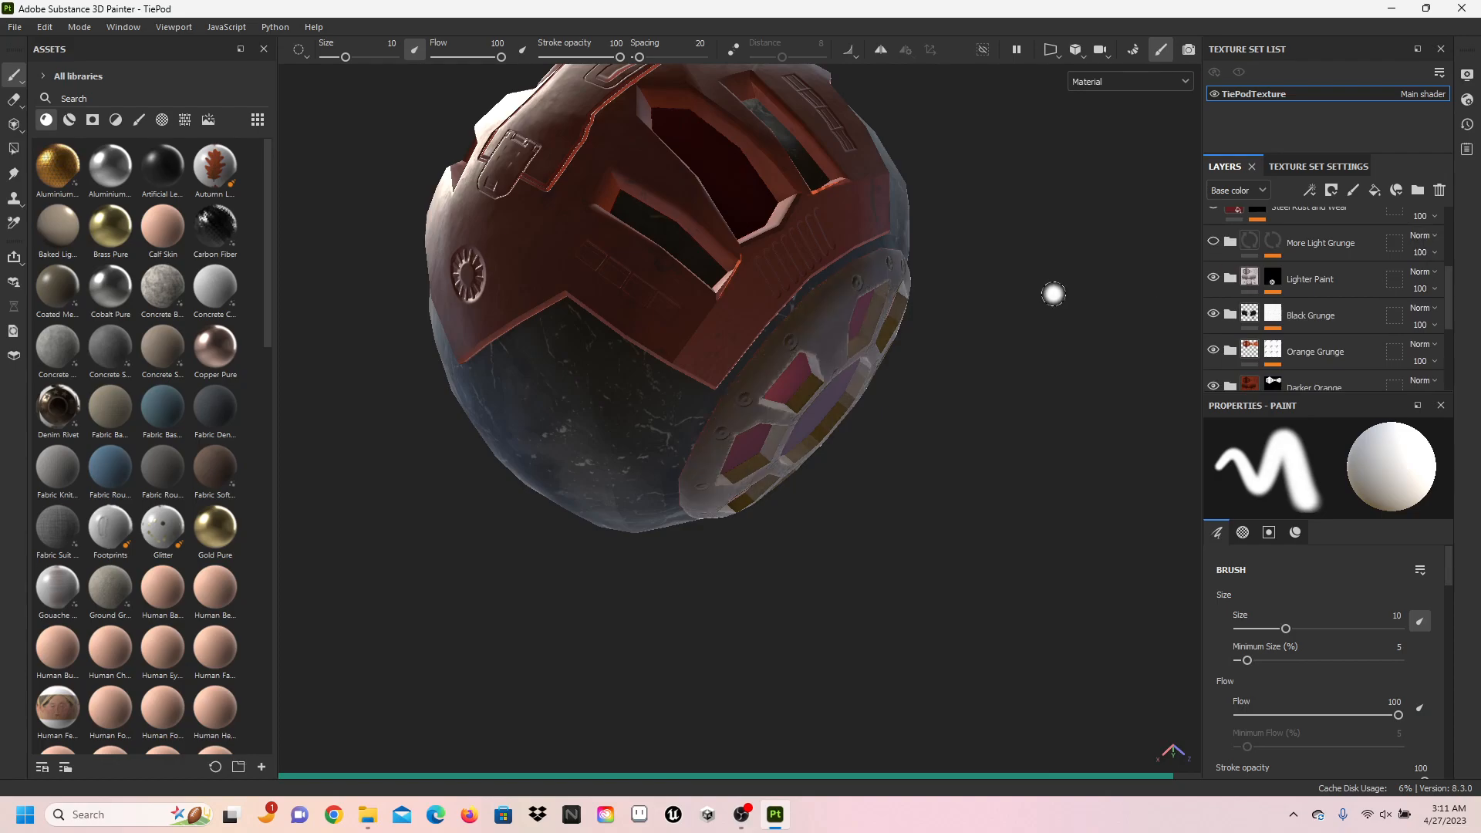
{"action": "left_click_drag", "start_coordinate": [1015, 324], "coordinate": [969, 159], "text": "alt"}
{"action": "left_click", "coordinate": [1214, 279]}
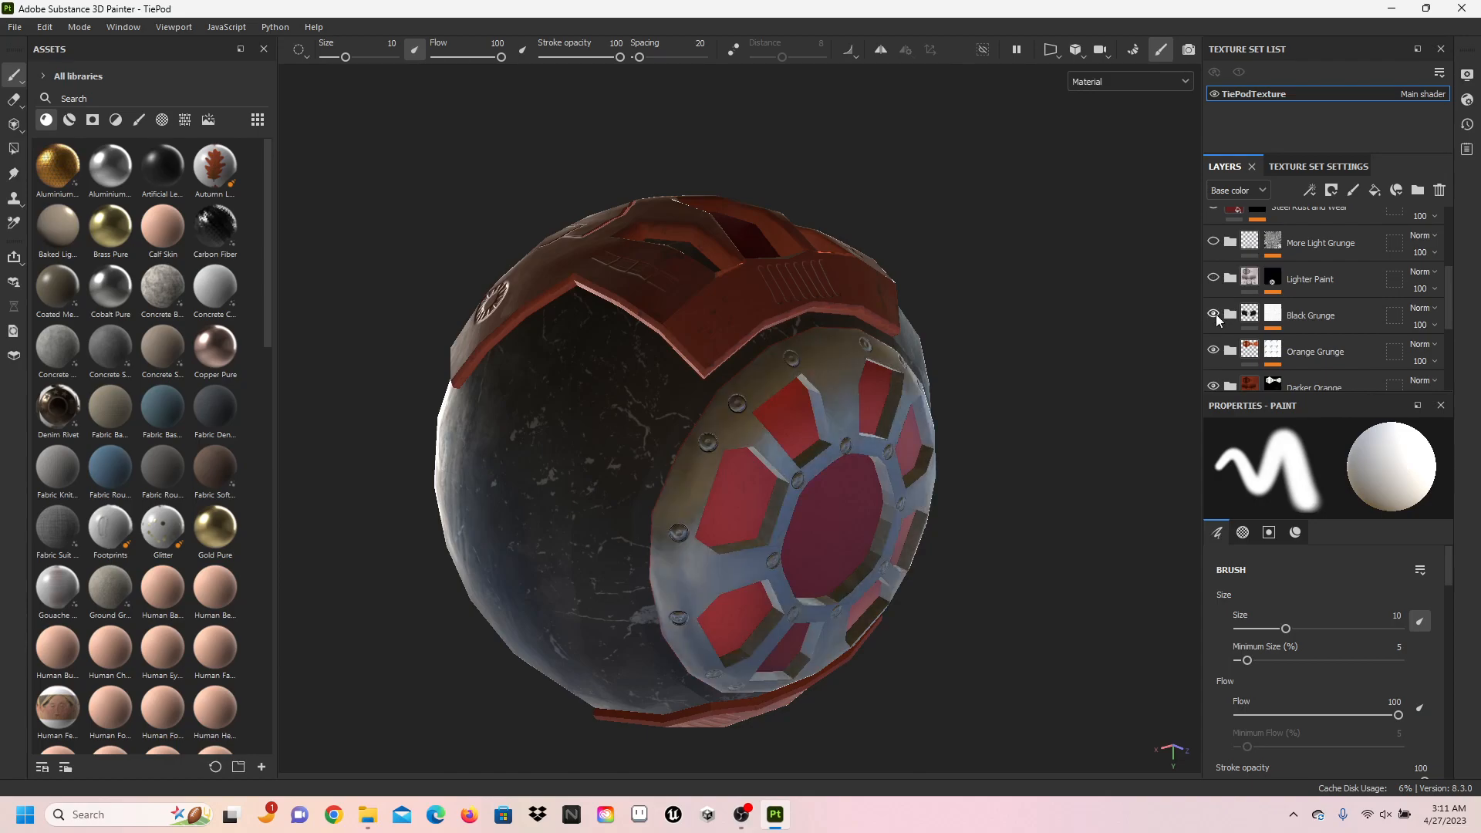
{"action": "left_click", "coordinate": [1213, 279]}
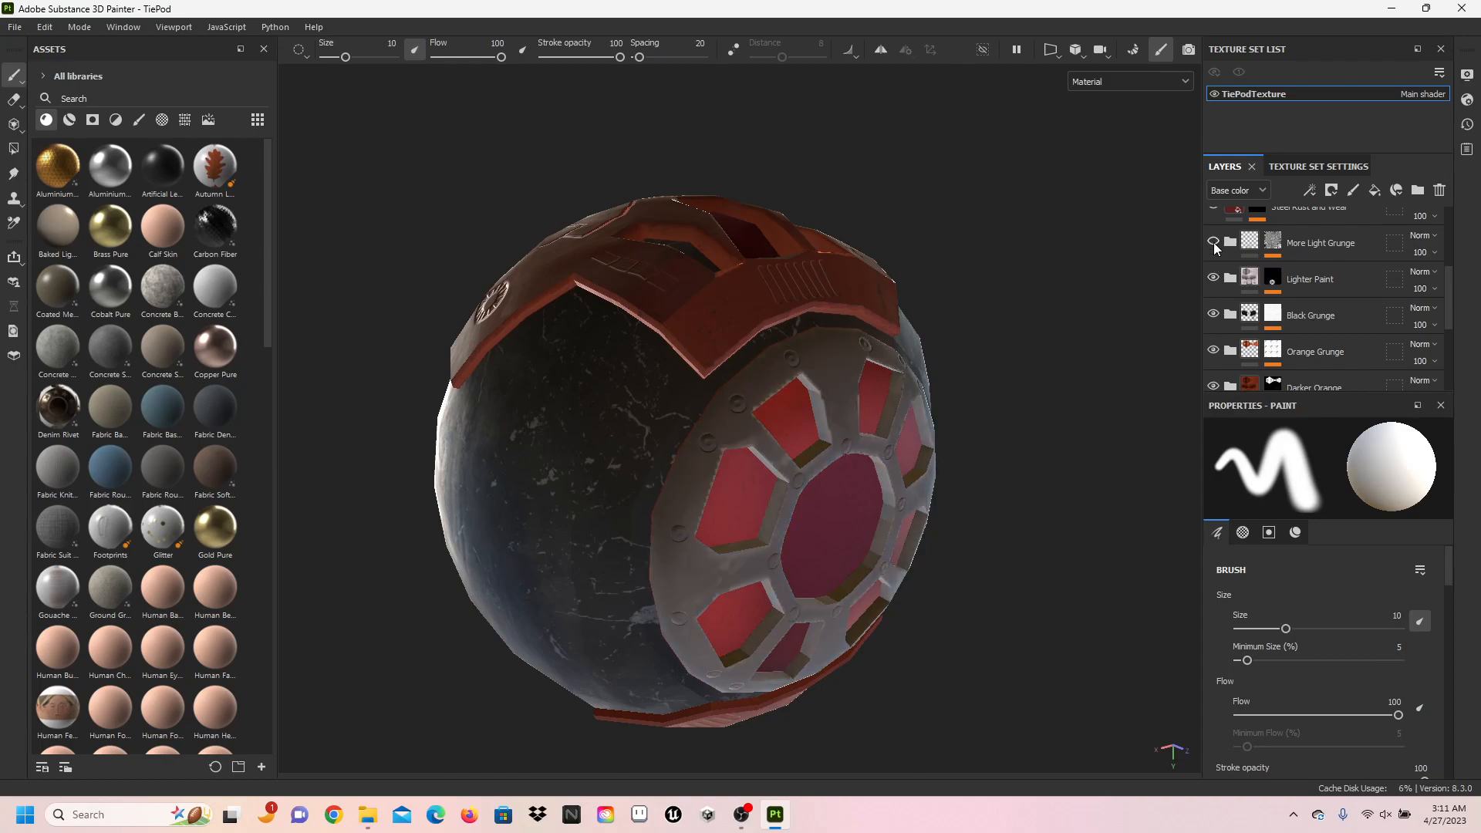
{"action": "left_click", "coordinate": [1214, 243]}
- Check the Black Grunge folder's effect on the dark hull by toggling its visibility, and look through its nested Black Paint layers
{"action": "left_click", "coordinate": [1214, 316]}
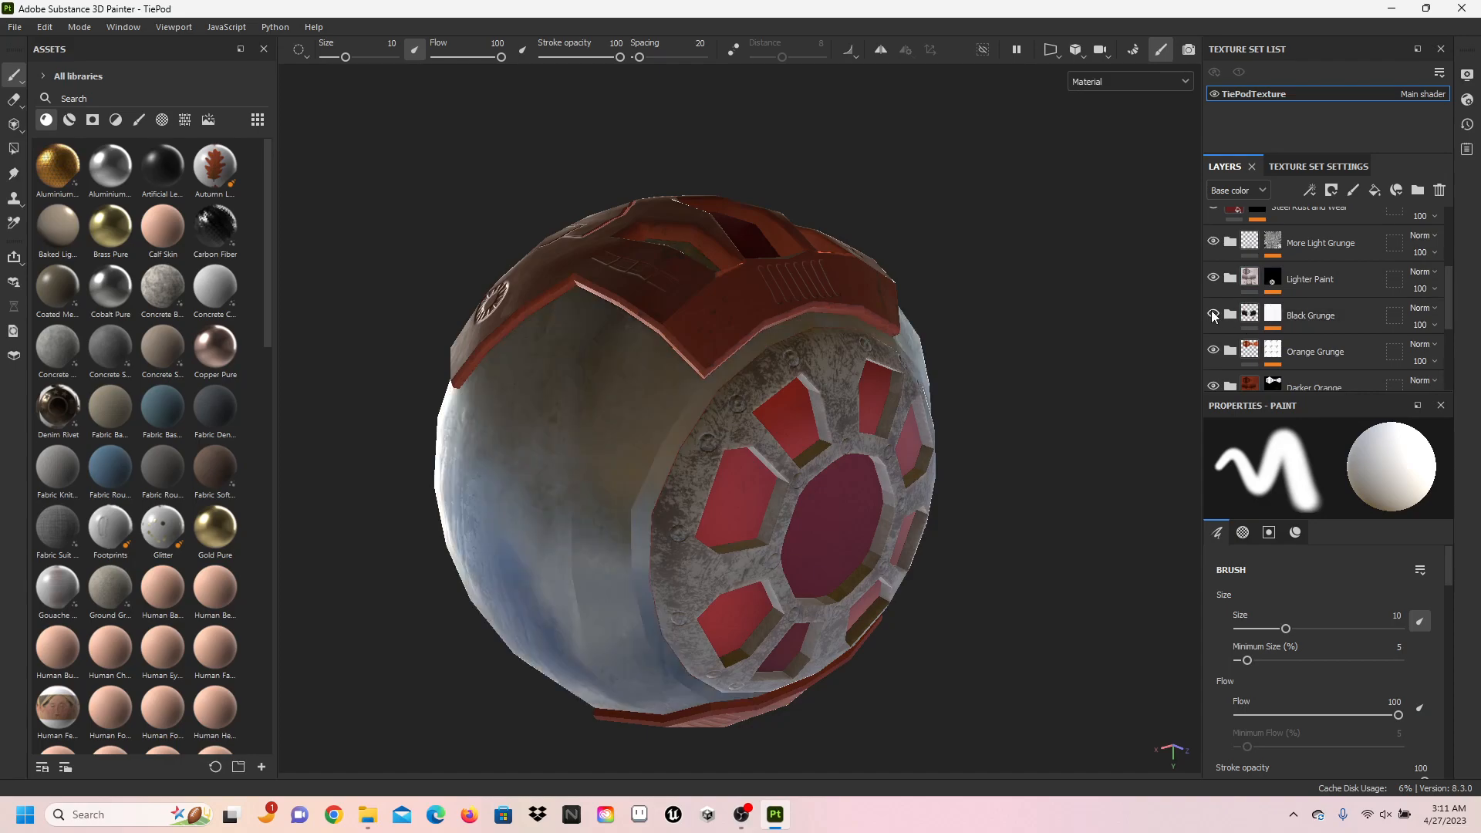
{"action": "left_click", "coordinate": [1214, 316]}
{"action": "left_click", "coordinate": [1231, 315]}
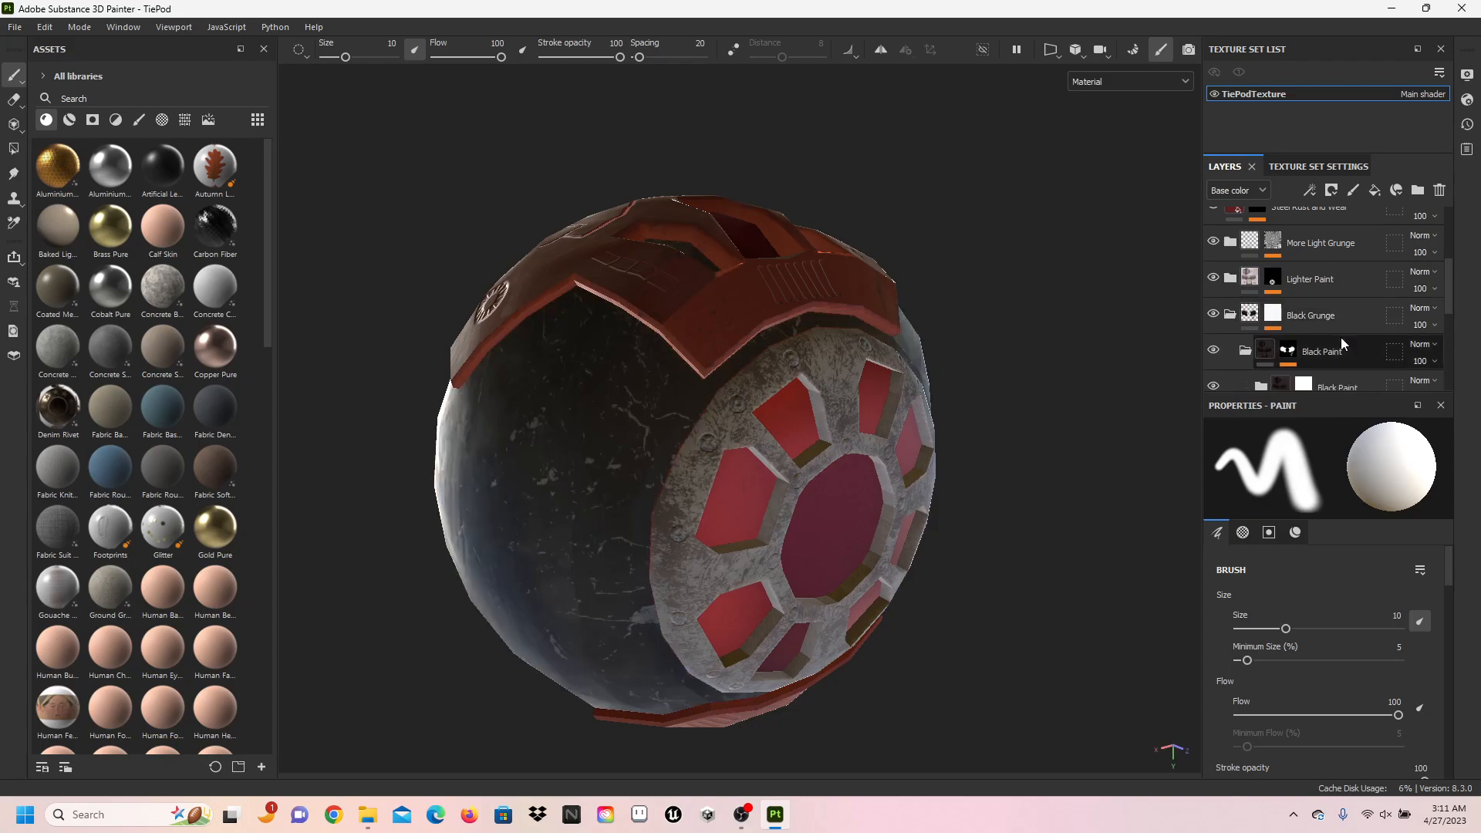
{"action": "scroll", "coordinate": [1341, 344], "scroll_direction": "down", "scroll_amount": 2}
{"action": "left_click", "coordinate": [1259, 295]}
{"action": "scroll", "coordinate": [1304, 299], "scroll_direction": "down", "scroll_amount": 3}
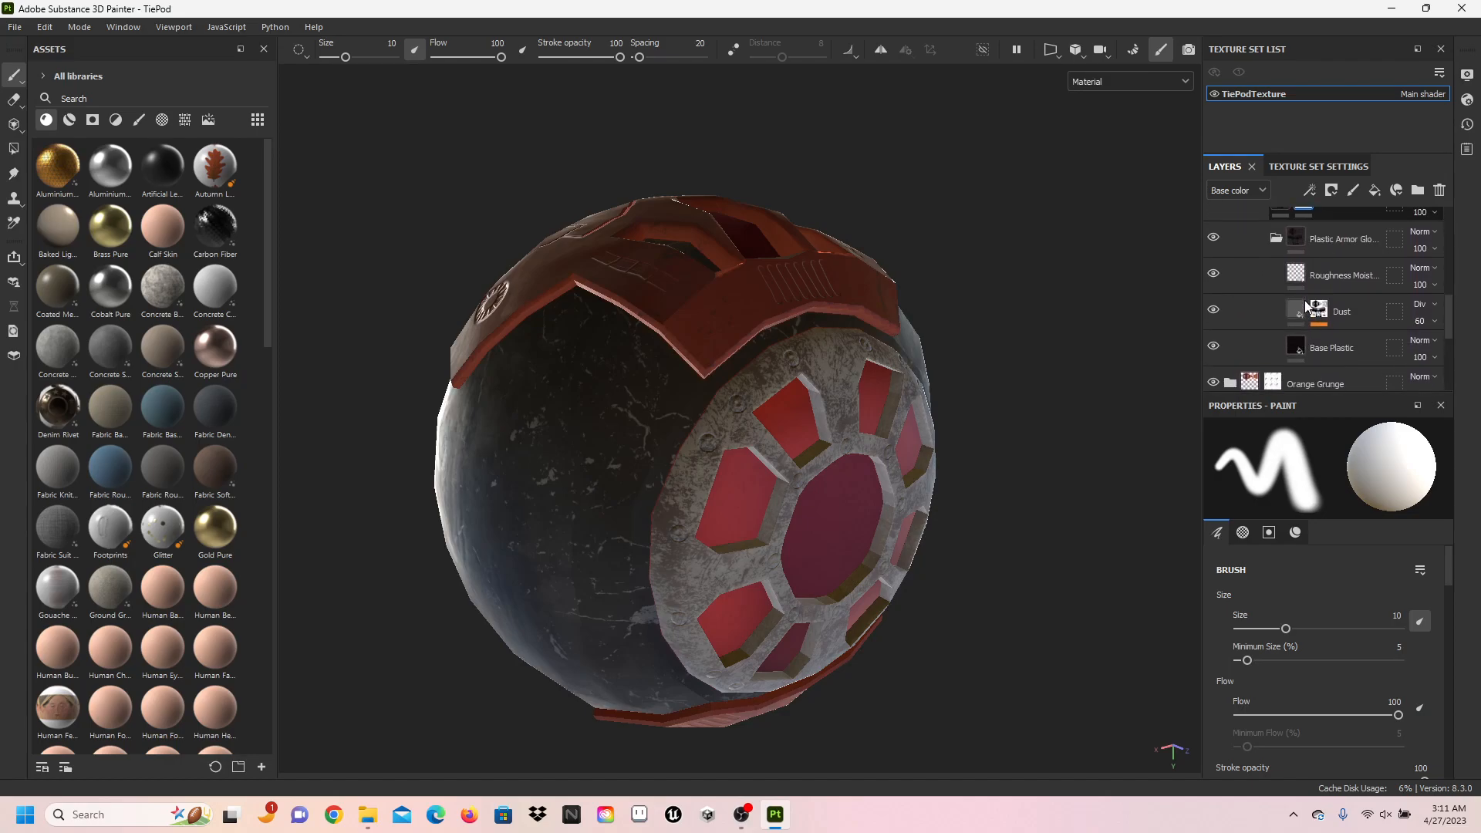
{"action": "scroll", "coordinate": [1256, 285], "scroll_direction": "up", "scroll_amount": 3}
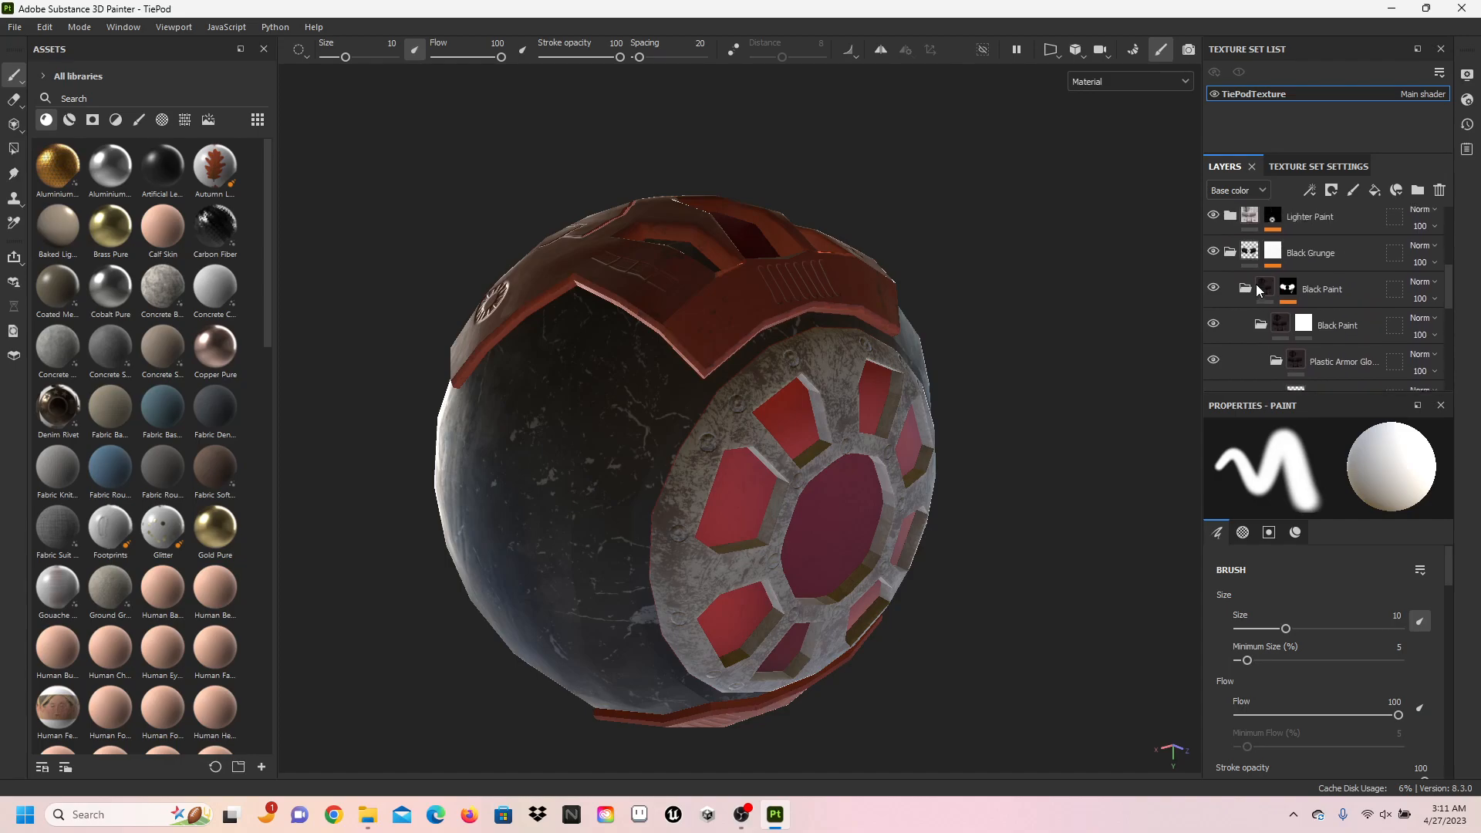
{"action": "left_click", "coordinate": [1230, 254]}
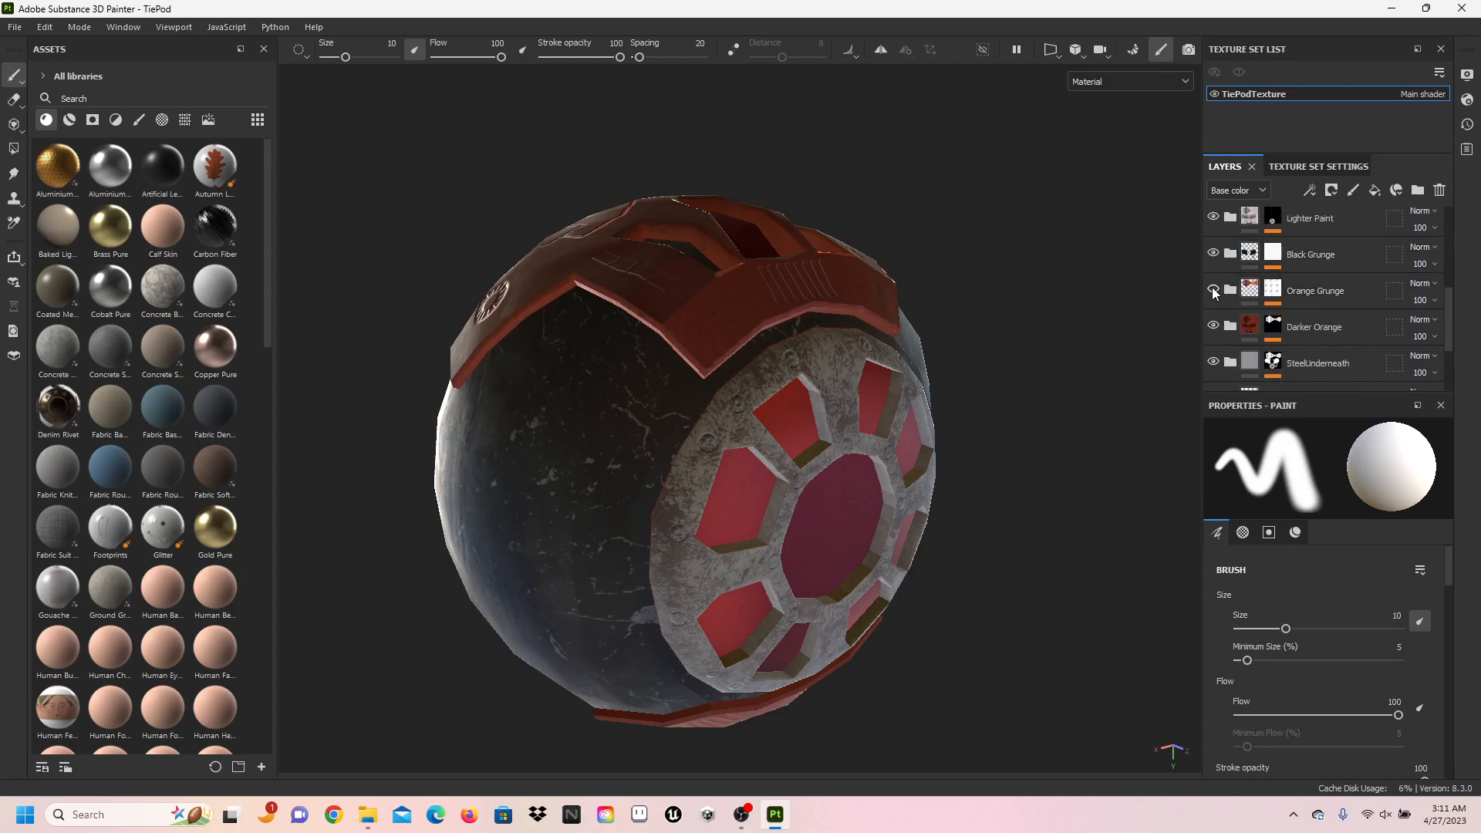
- Compare the armor plating with the Orange Grunge and Darker Orange folders each hidden and shown, and inspect its worn paint from behind
{"action": "left_click", "coordinate": [1214, 290]}
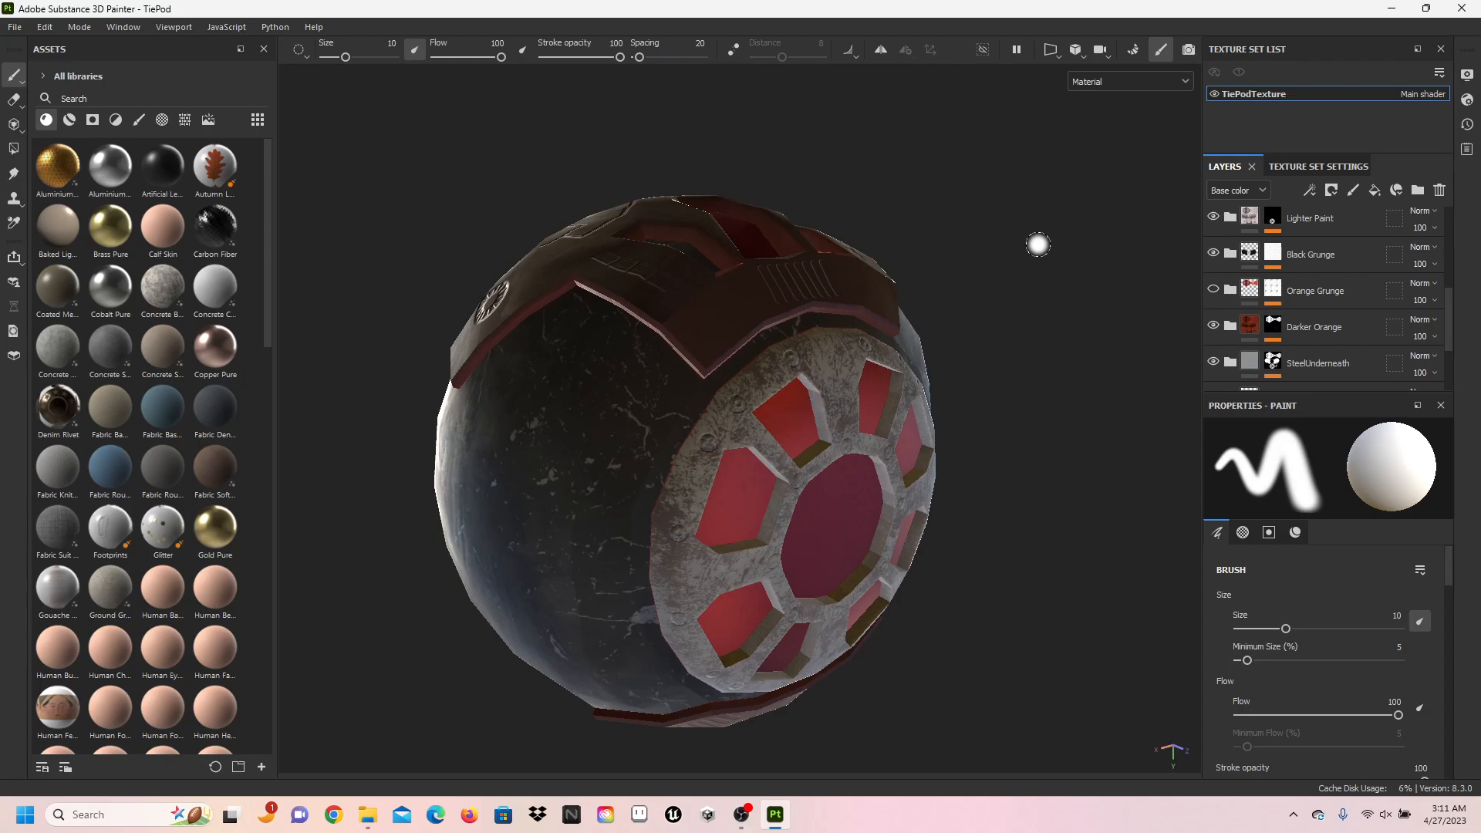
{"action": "left_click_drag", "start_coordinate": [962, 228], "coordinate": [1145, 285], "text": "alt"}
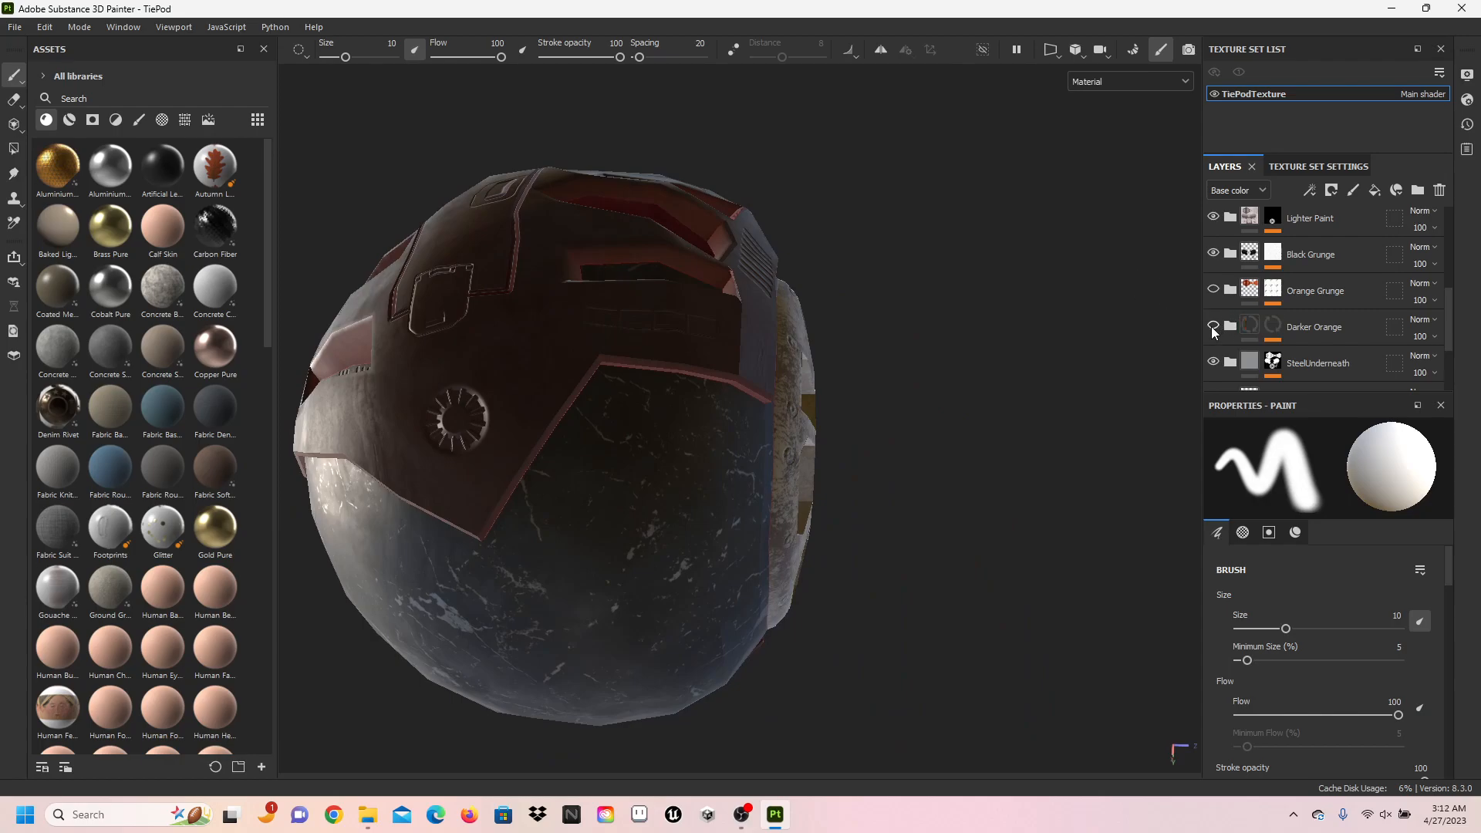
{"action": "left_click", "coordinate": [1213, 327]}
{"action": "mouse_move", "coordinate": [758, 537]}
{"action": "left_mouse_down", "text": "alt"}
{"action": "mouse_move", "coordinate": [863, 456]}
{"action": "mouse_move", "coordinate": [968, 406]}
{"action": "mouse_move", "coordinate": [870, 473]}
{"action": "mouse_move", "coordinate": [952, 433]}
{"action": "mouse_move", "coordinate": [1042, 437]}
{"action": "left_mouse_up", "text": "alt"}
{"action": "scroll", "coordinate": [968, 406], "scroll_direction": "down", "scroll_amount": 3}
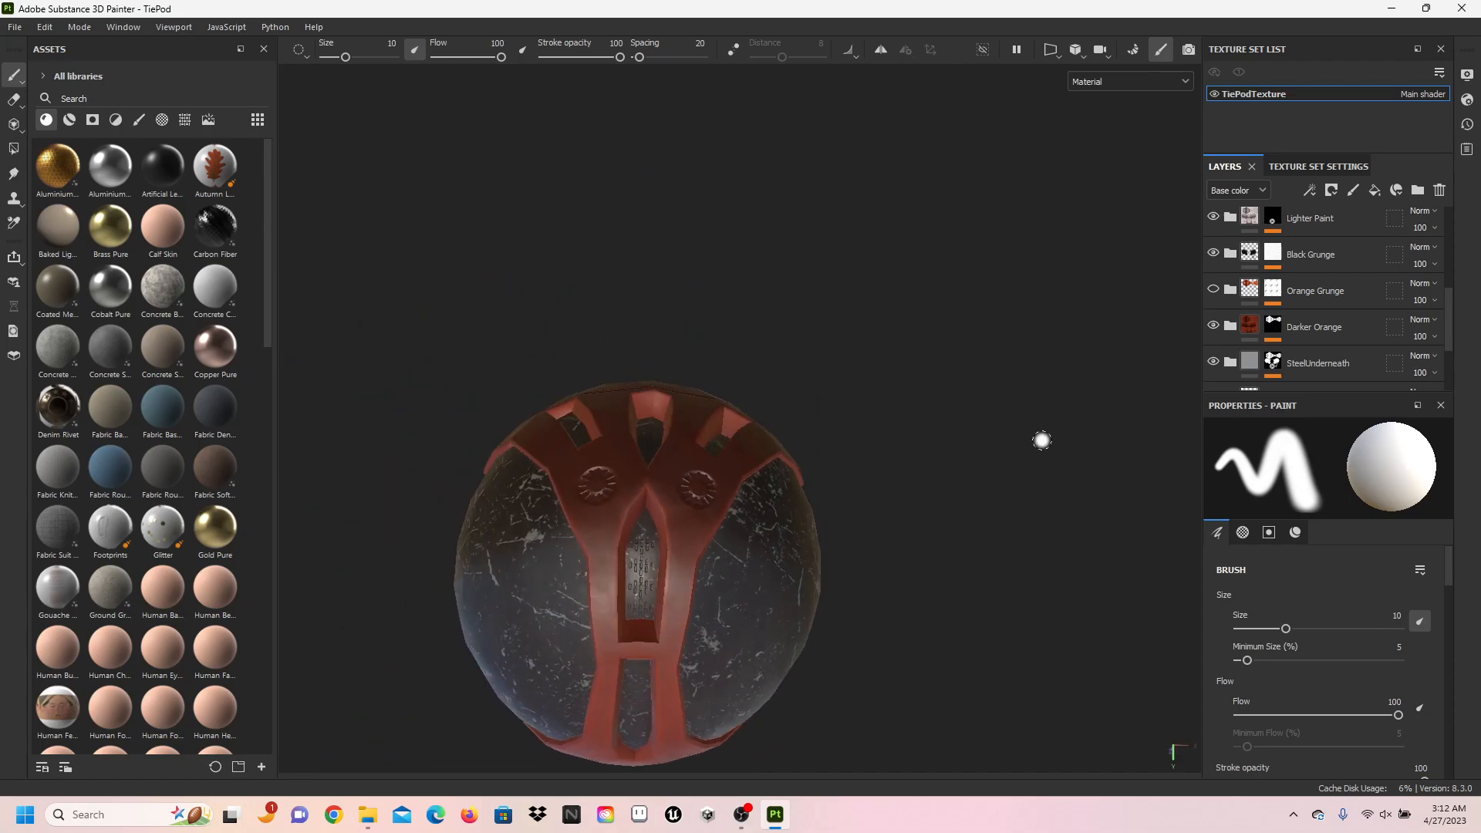
{"action": "left_click", "coordinate": [1217, 289]}
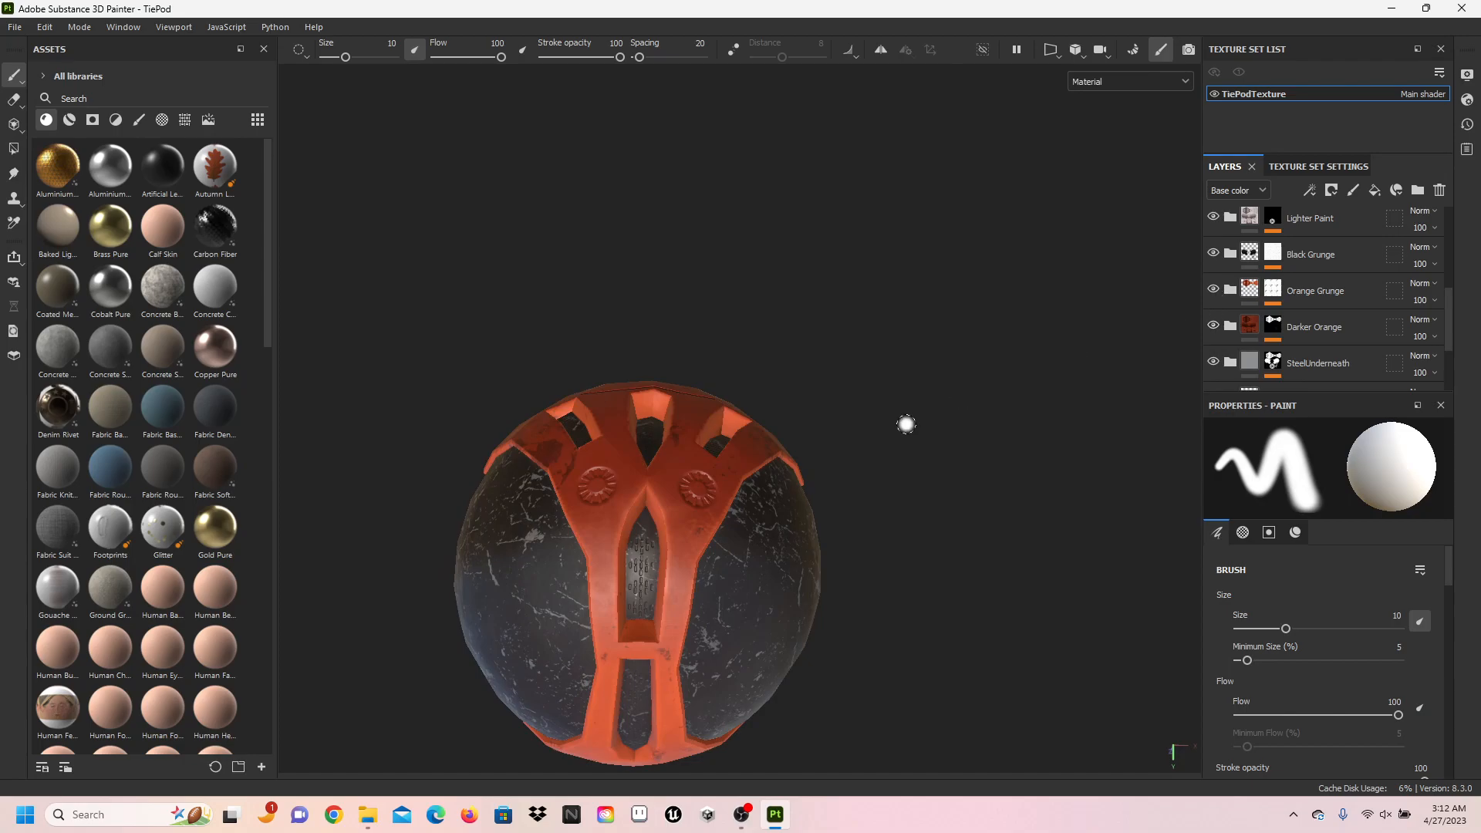
{"action": "left_click_drag", "start_coordinate": [769, 442], "coordinate": [913, 514], "text": "alt"}
{"action": "scroll", "coordinate": [909, 512], "scroll_direction": "up", "scroll_amount": 3}
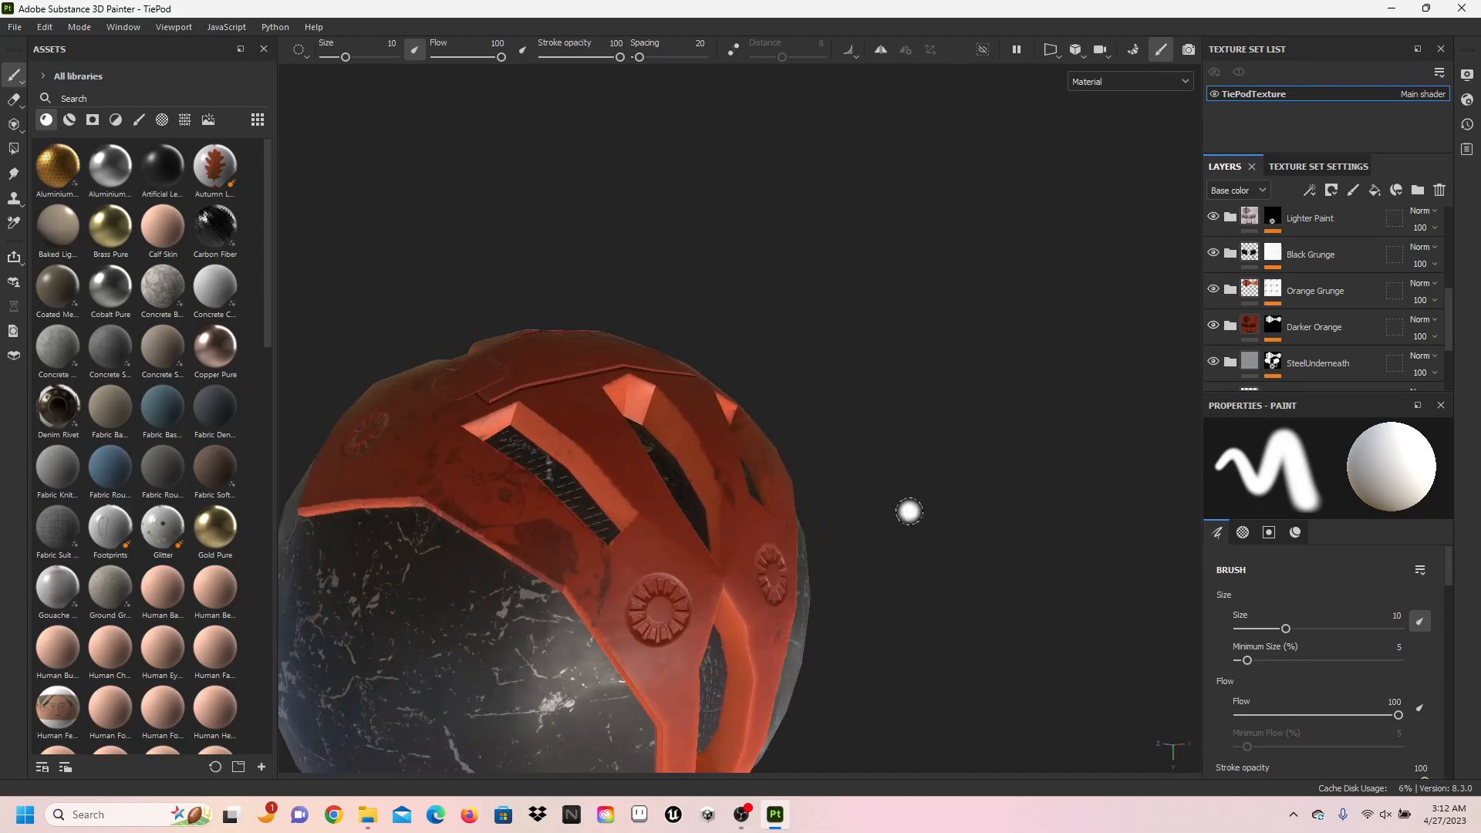
{"action": "scroll", "coordinate": [909, 511], "scroll_direction": "up", "scroll_amount": 2}
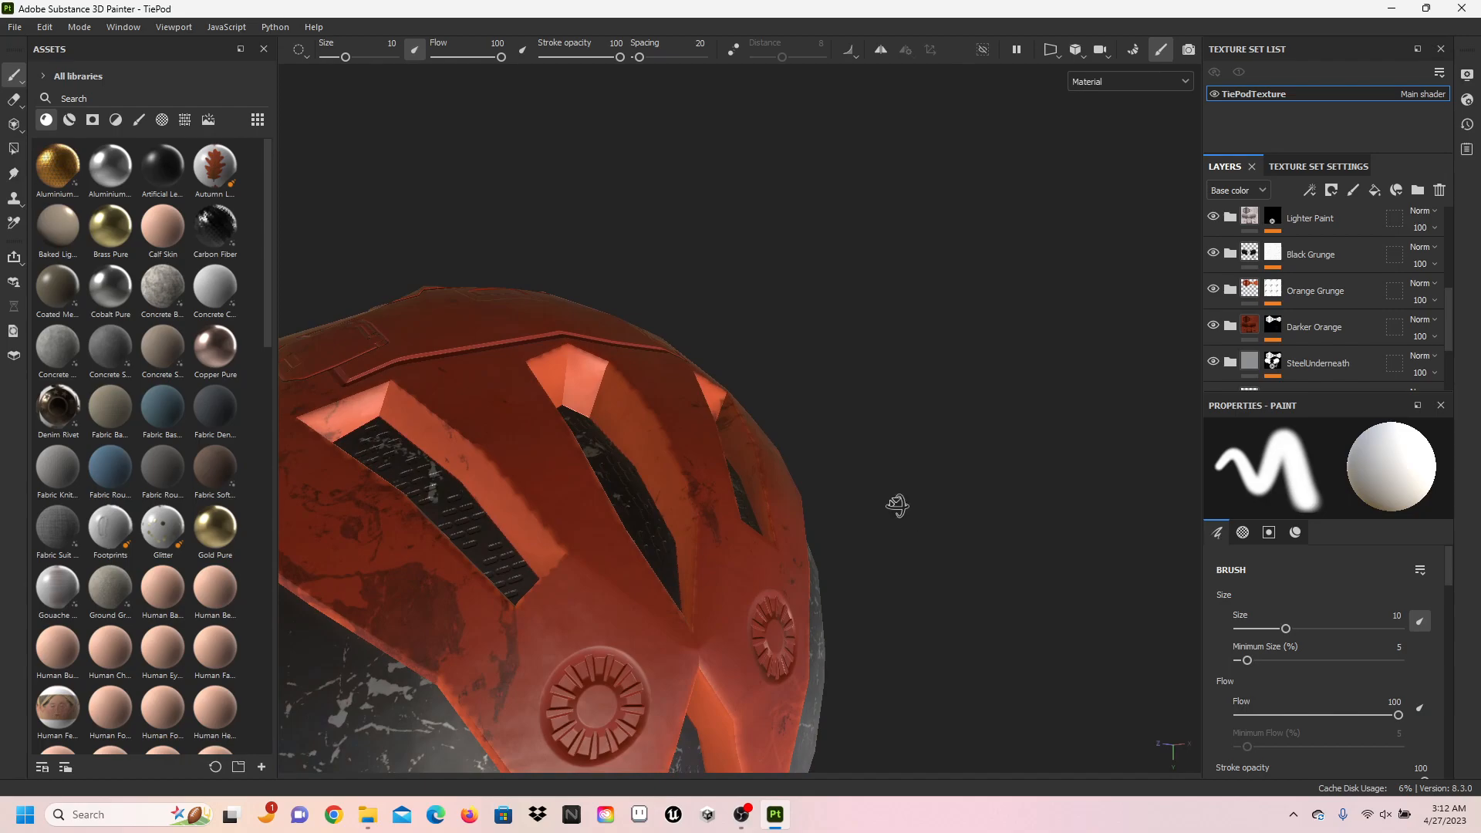
{"action": "left_click_drag", "start_coordinate": [897, 506], "coordinate": [807, 532], "text": "alt"}
{"action": "scroll", "coordinate": [805, 534], "scroll_direction": "down", "scroll_amount": 2}
{"action": "middle_click_drag", "start_coordinate": [806, 534], "coordinate": [805, 378], "text": "alt"}
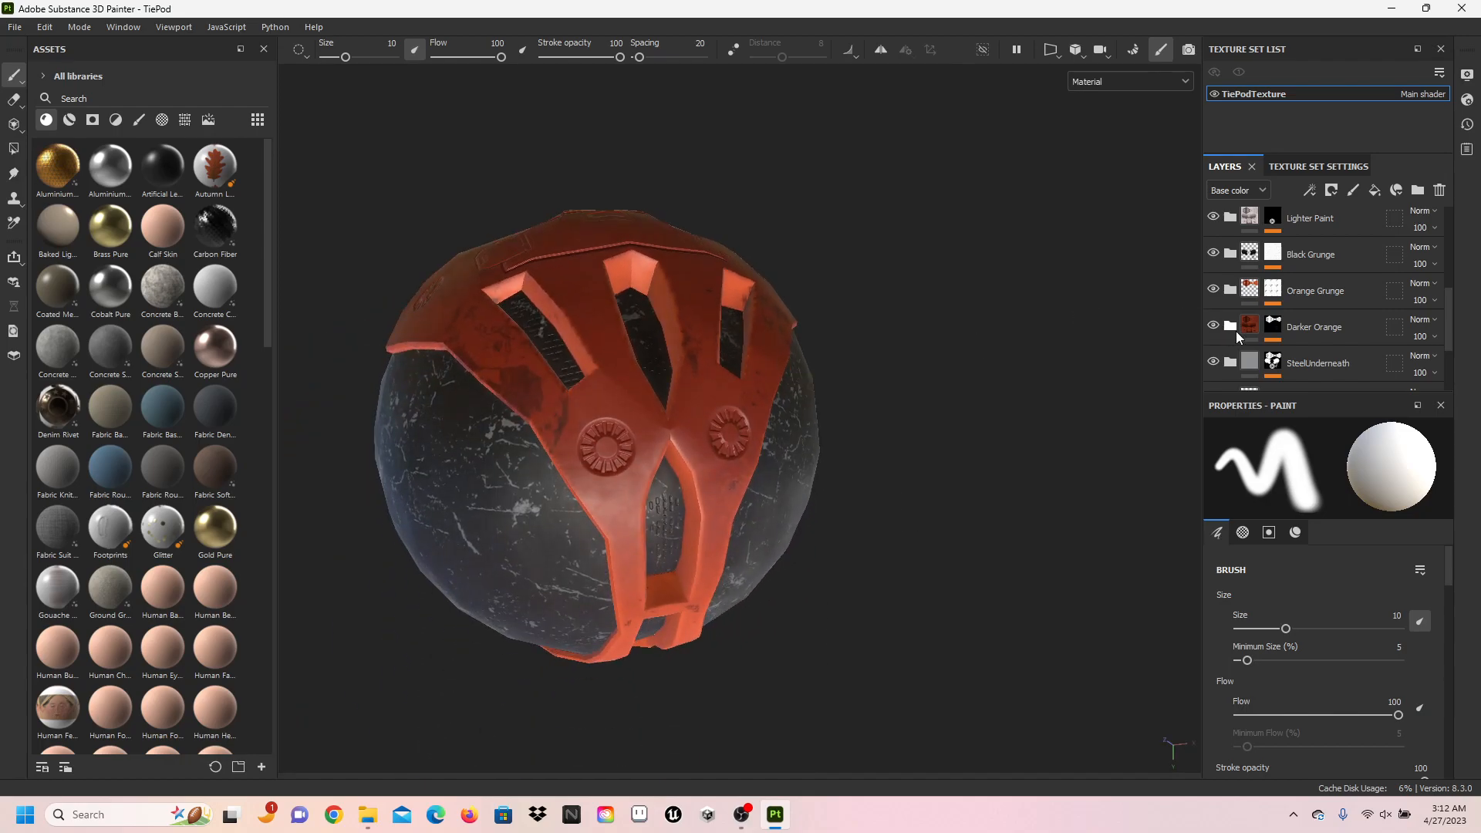
- Compare the front window panes with the two Lens Glass folders at the base of the layer stack hidden and shown
{"action": "scroll", "coordinate": [1228, 332], "scroll_direction": "down", "scroll_amount": 3}
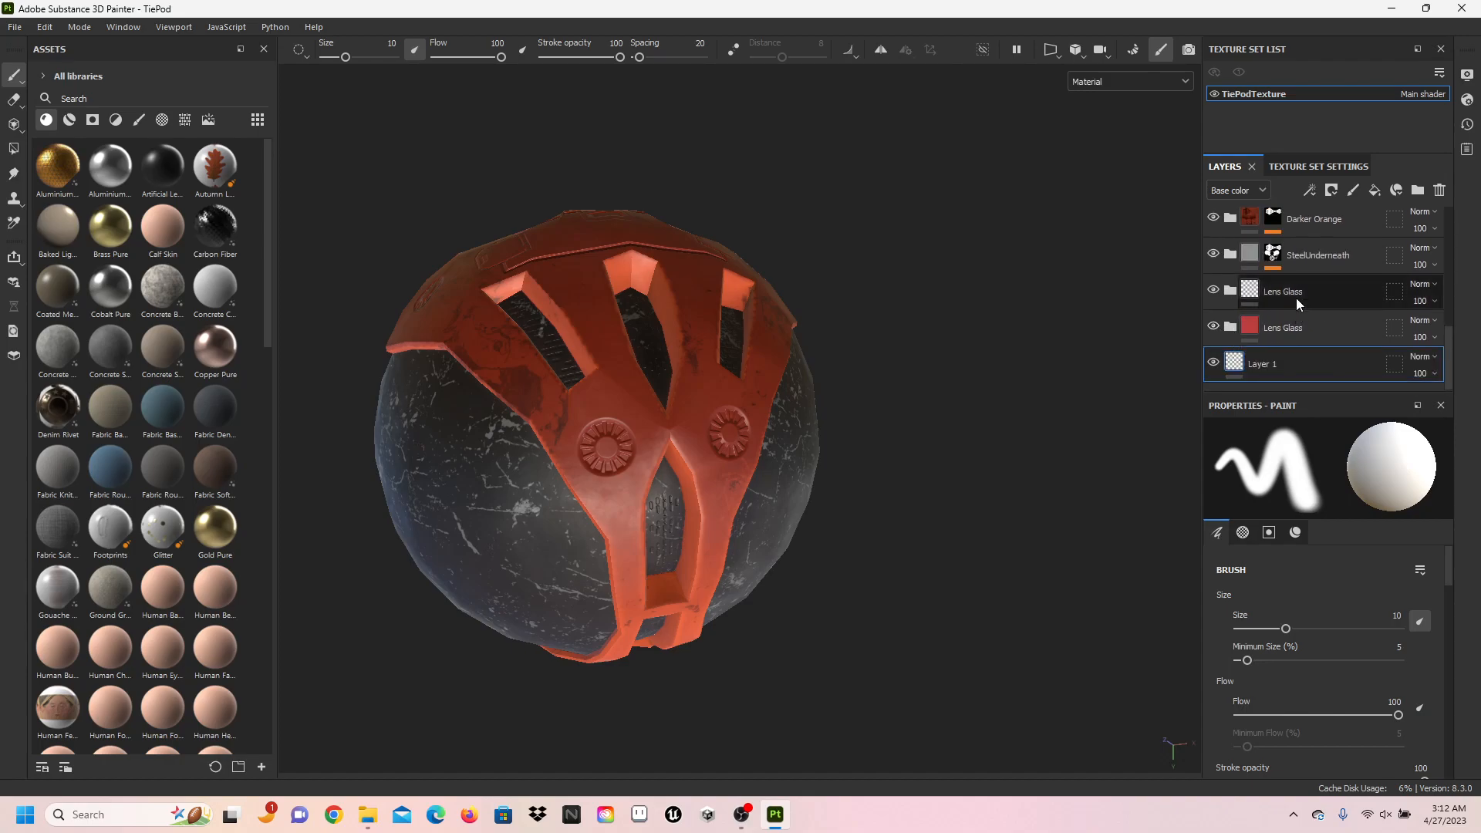
{"action": "left_click_drag", "start_coordinate": [1001, 364], "coordinate": [1480, 333], "text": "alt"}
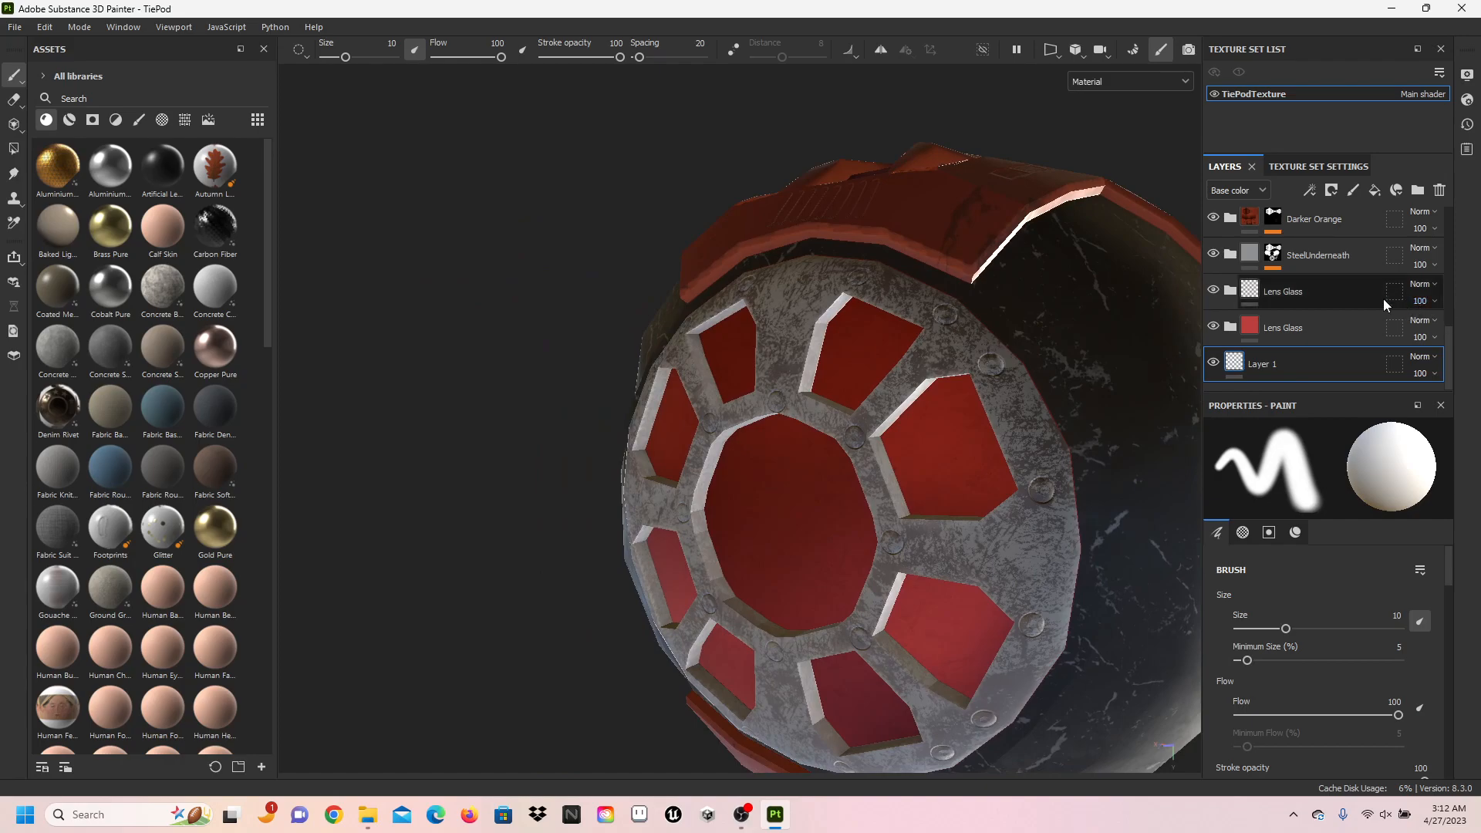
{"action": "left_click", "coordinate": [1213, 327]}
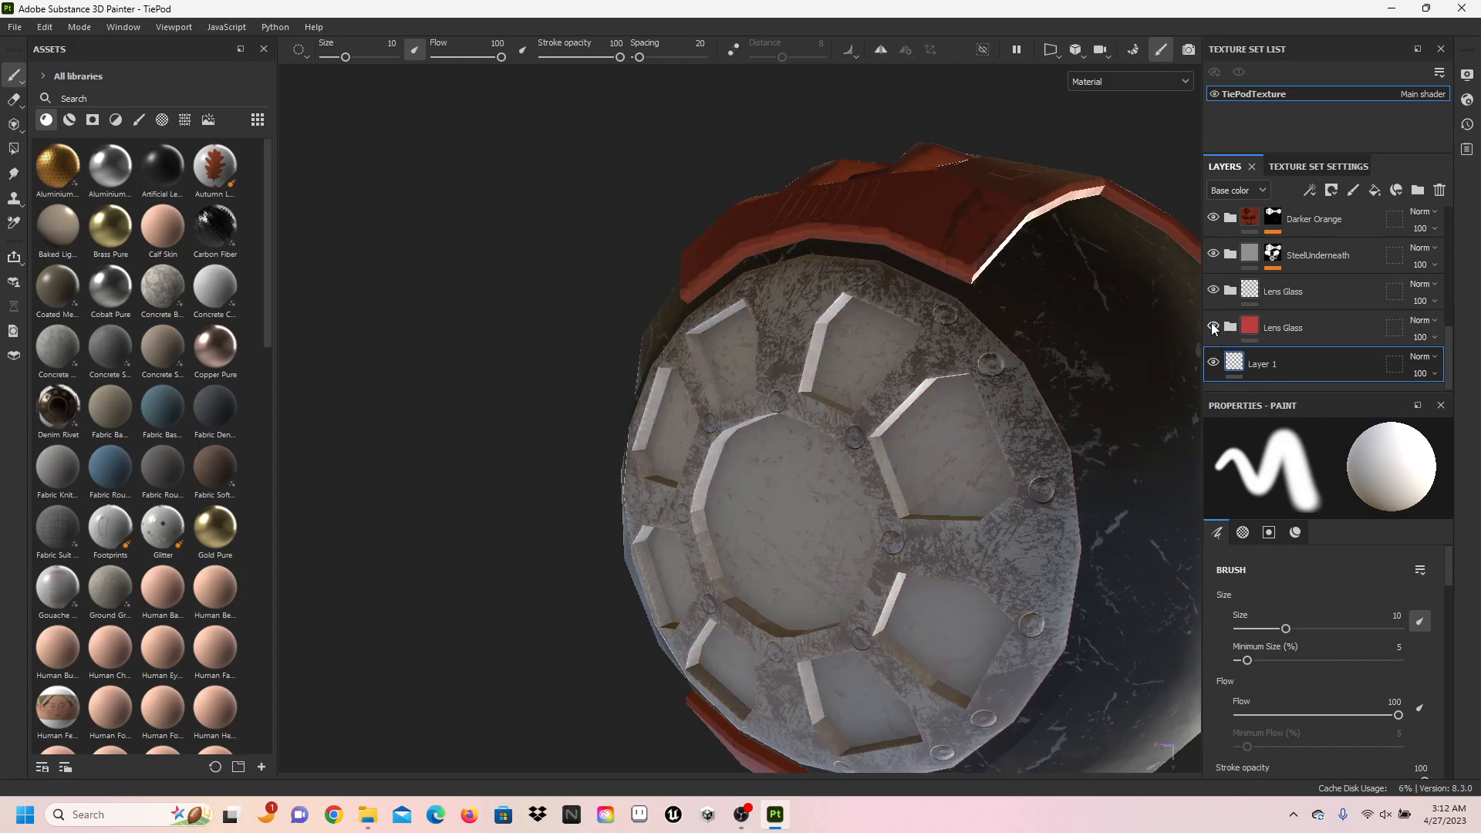
{"action": "left_click", "coordinate": [1213, 327]}
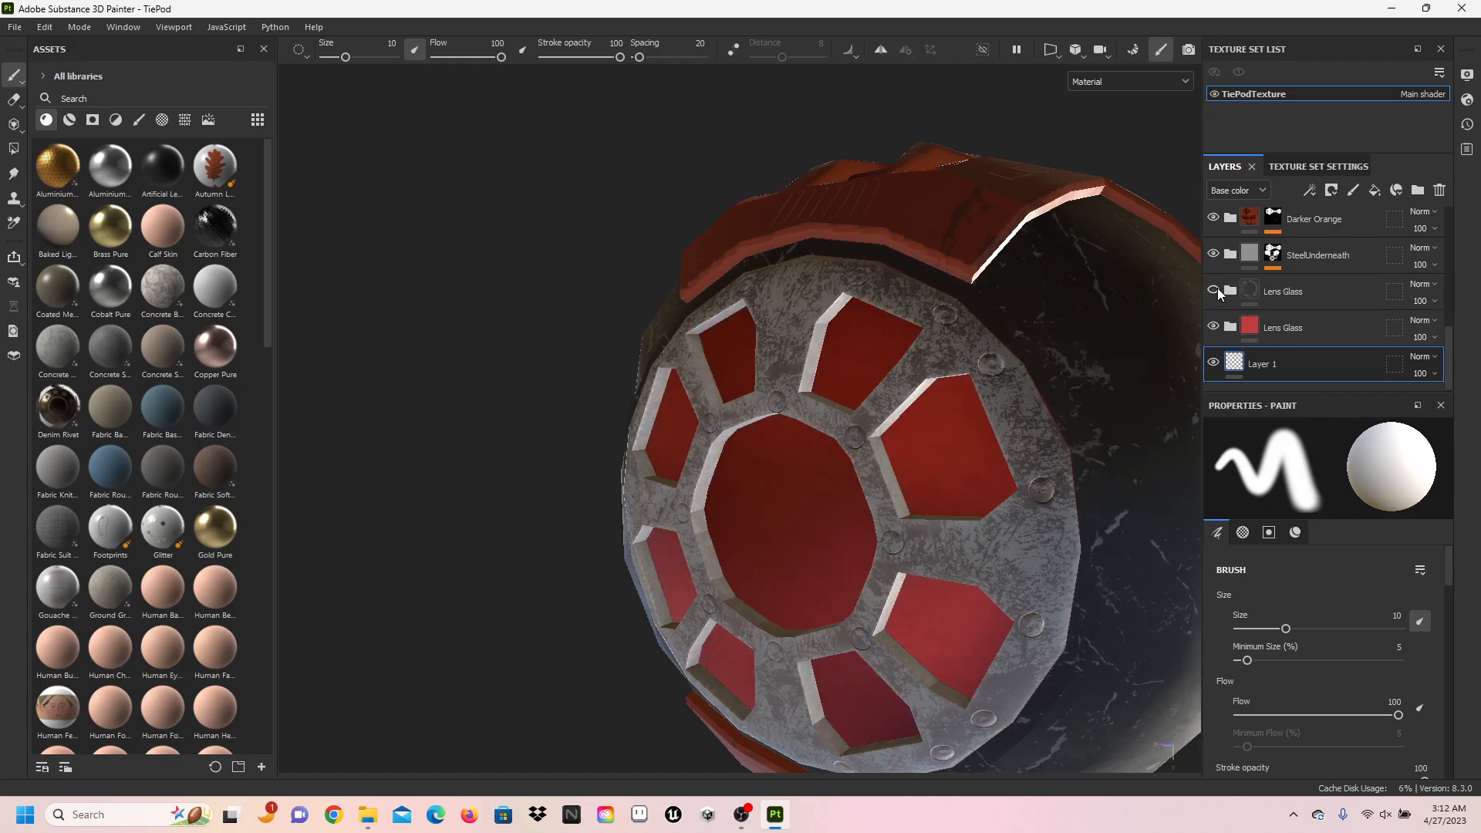
{"action": "left_click", "coordinate": [1214, 326]}
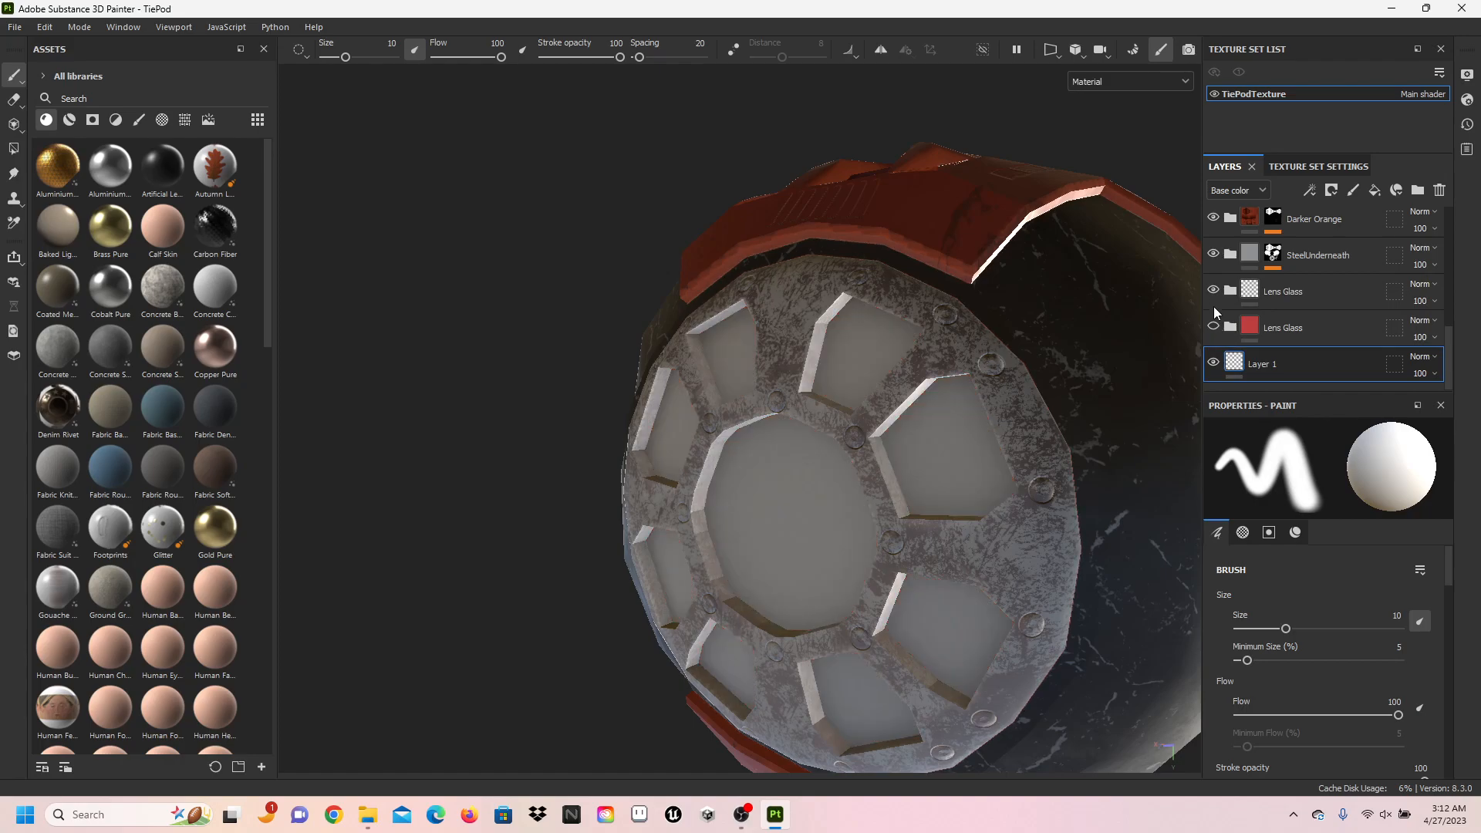
{"action": "left_click", "coordinate": [1213, 327]}
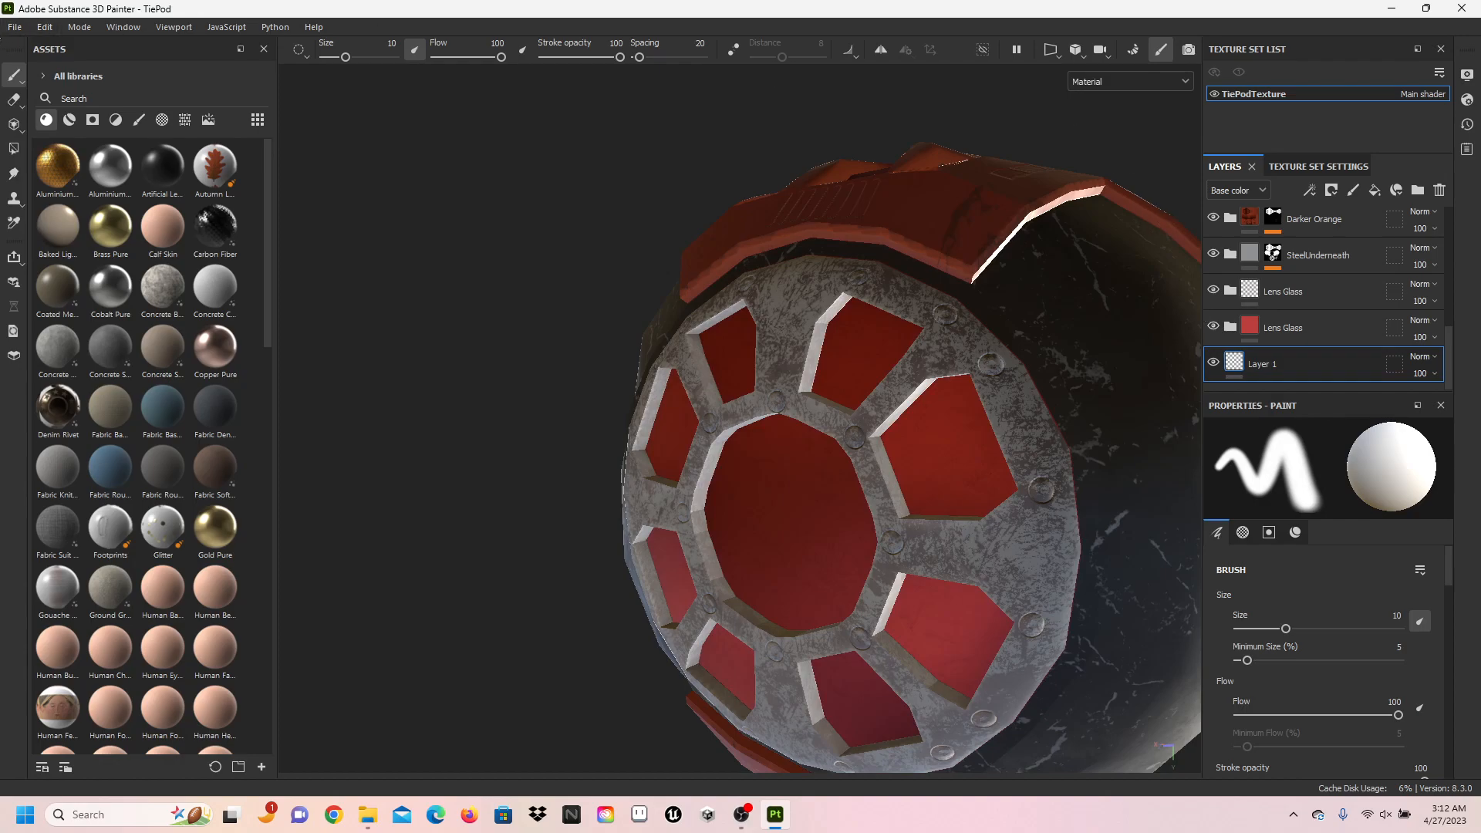
- Try to open the recent TieWing.spp project, discarding the unsaved changes to TiePod
{"action": "left_click", "coordinate": [14, 26]}
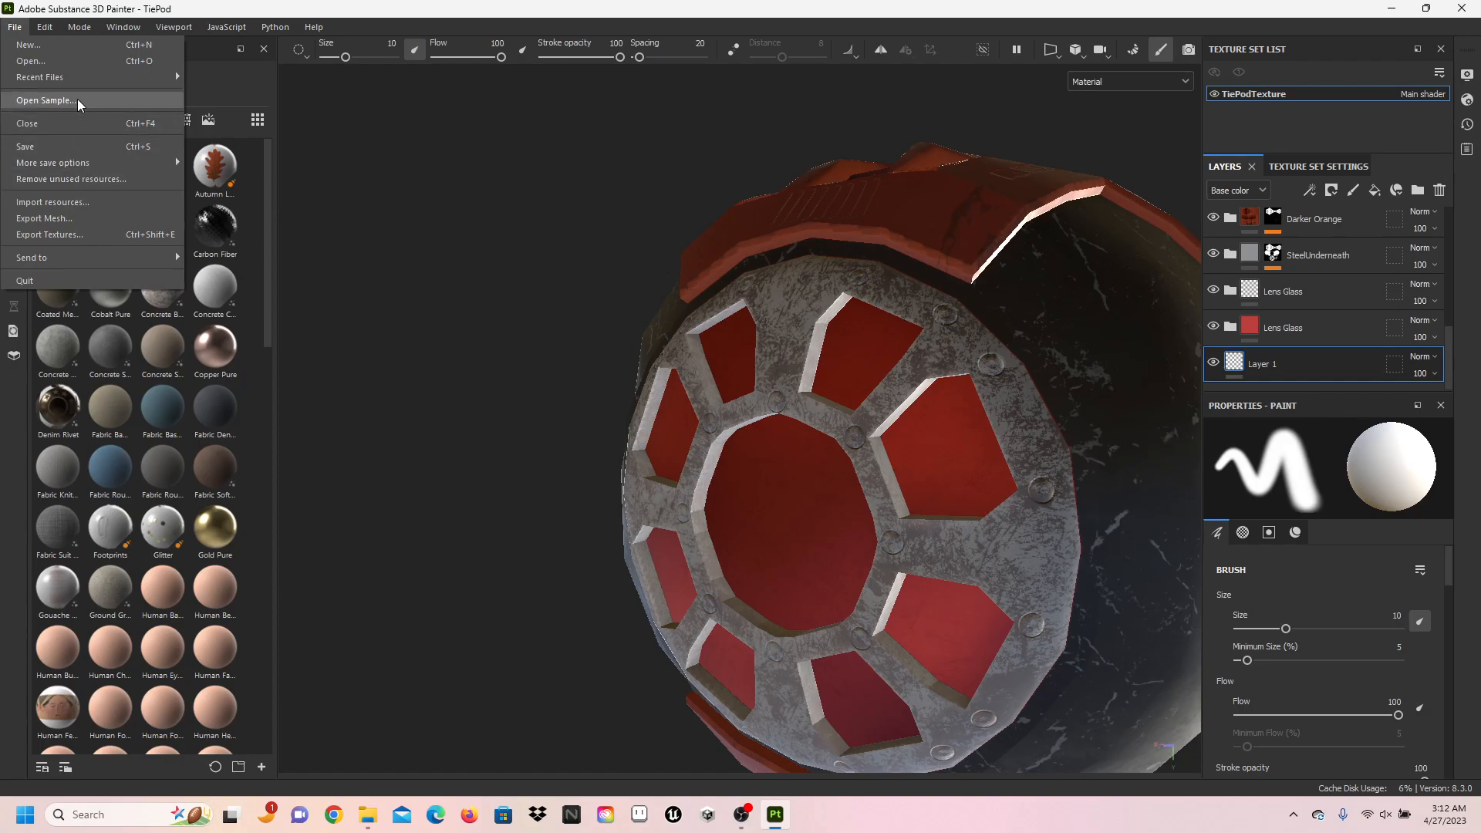
{"action": "mouse_move", "coordinate": [69, 73]}
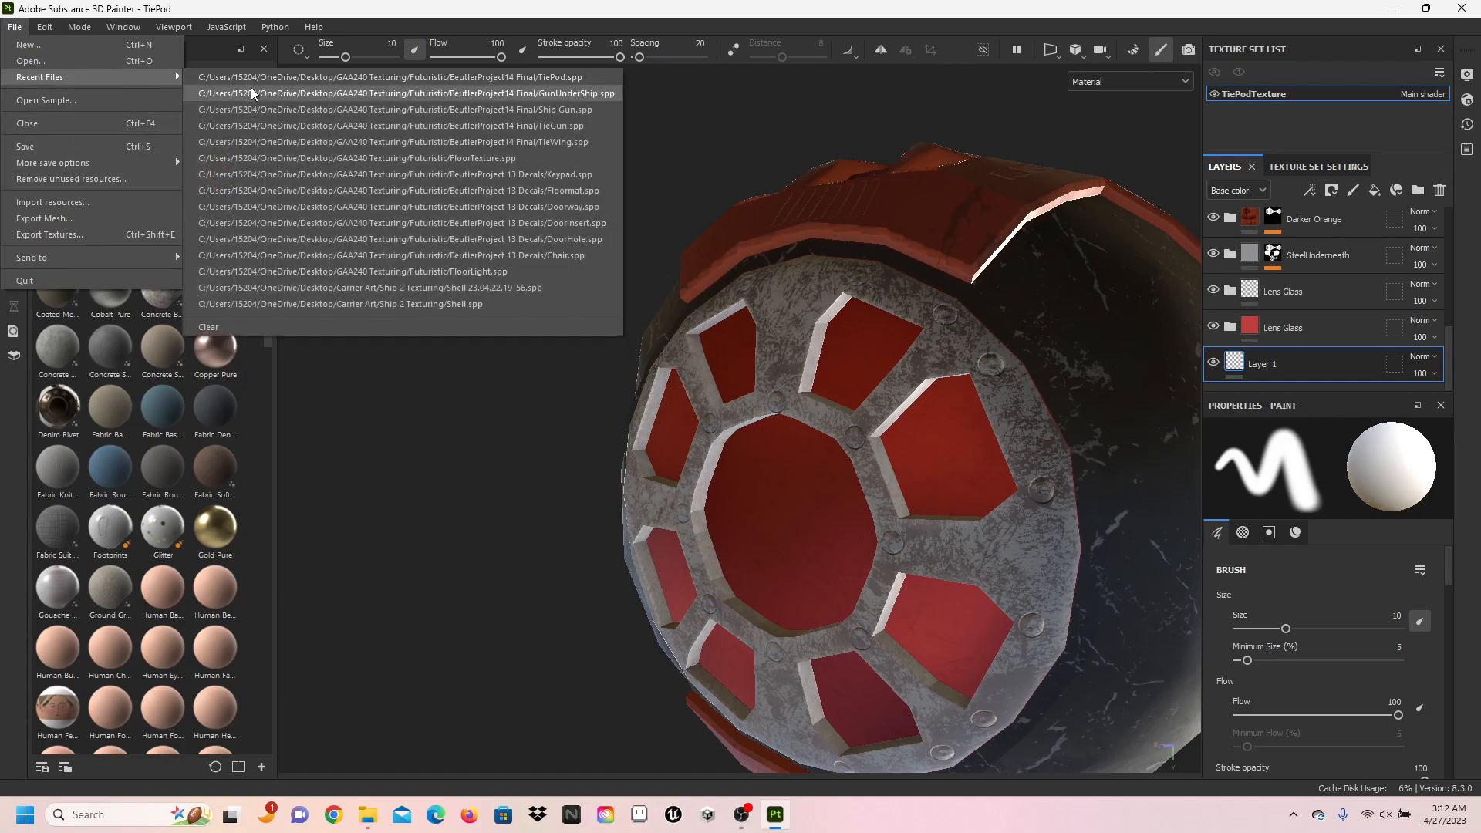
{"action": "left_click", "coordinate": [249, 142]}
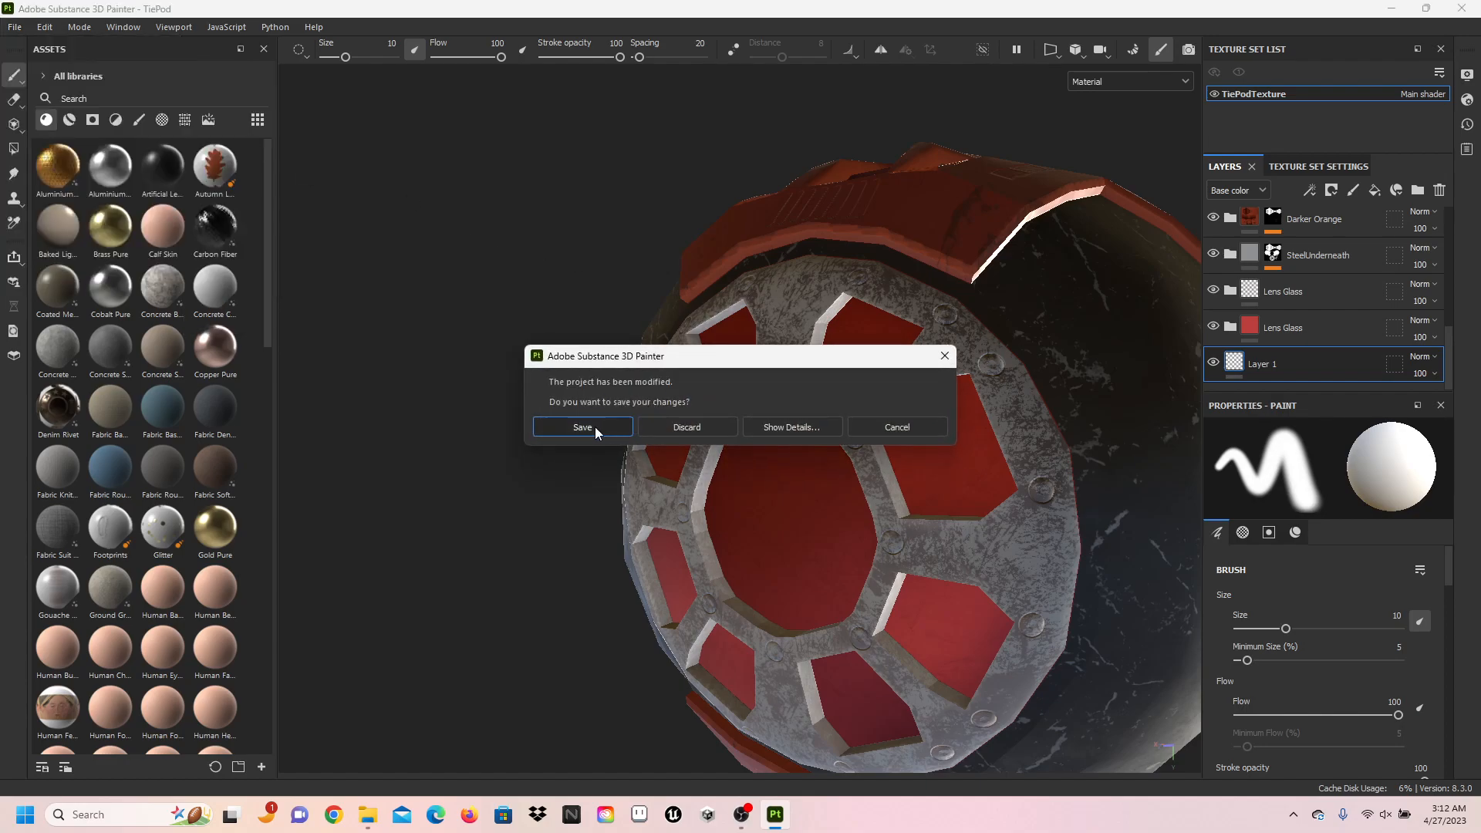
{"action": "left_click", "coordinate": [681, 426]}
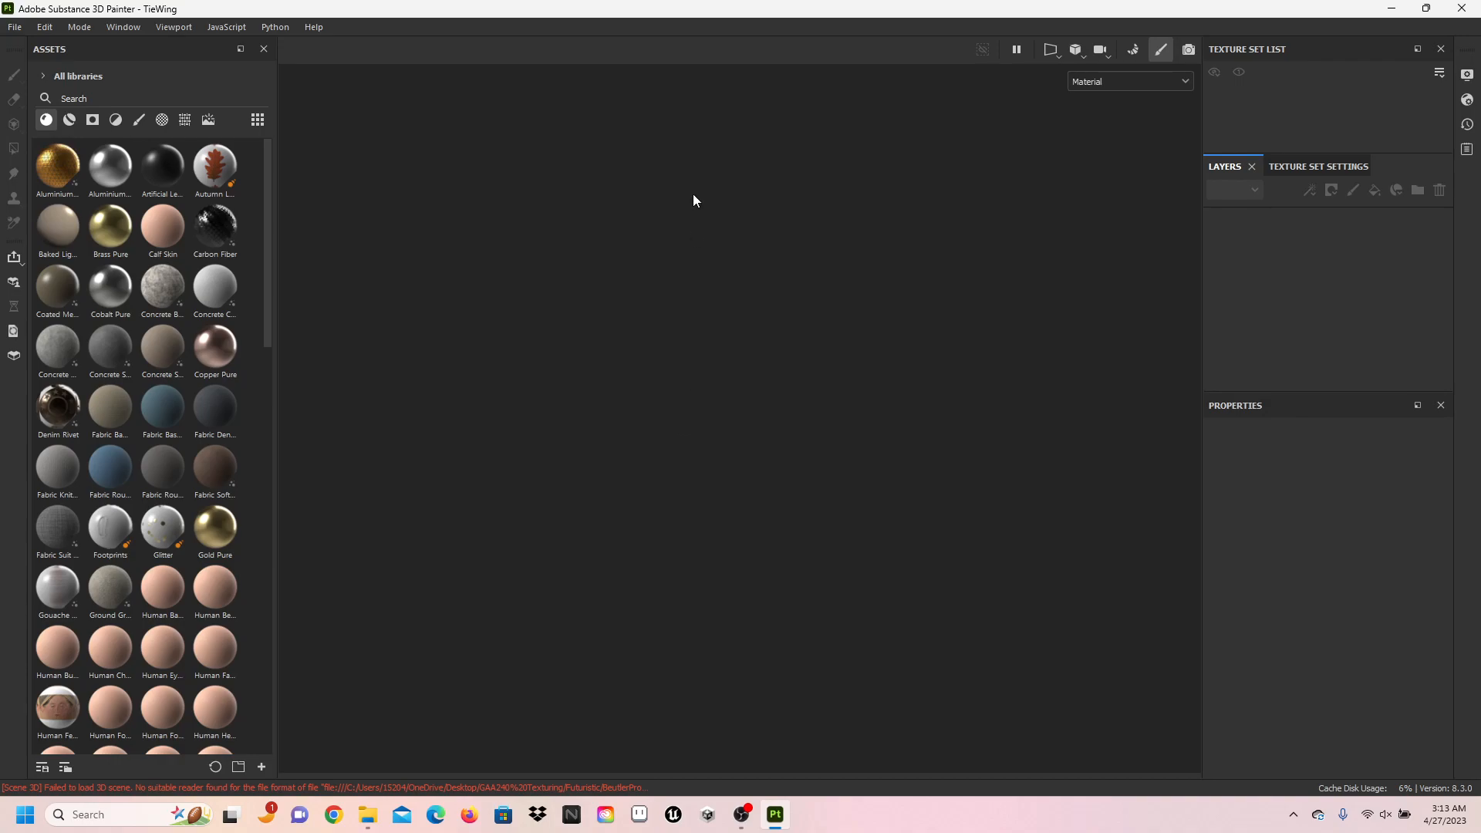
- Close Painter without saving, open the TieWing.23.04.26.23_19 project from the project folder, and dismiss the home screen
{"action": "left_click", "coordinate": [1462, 8]}
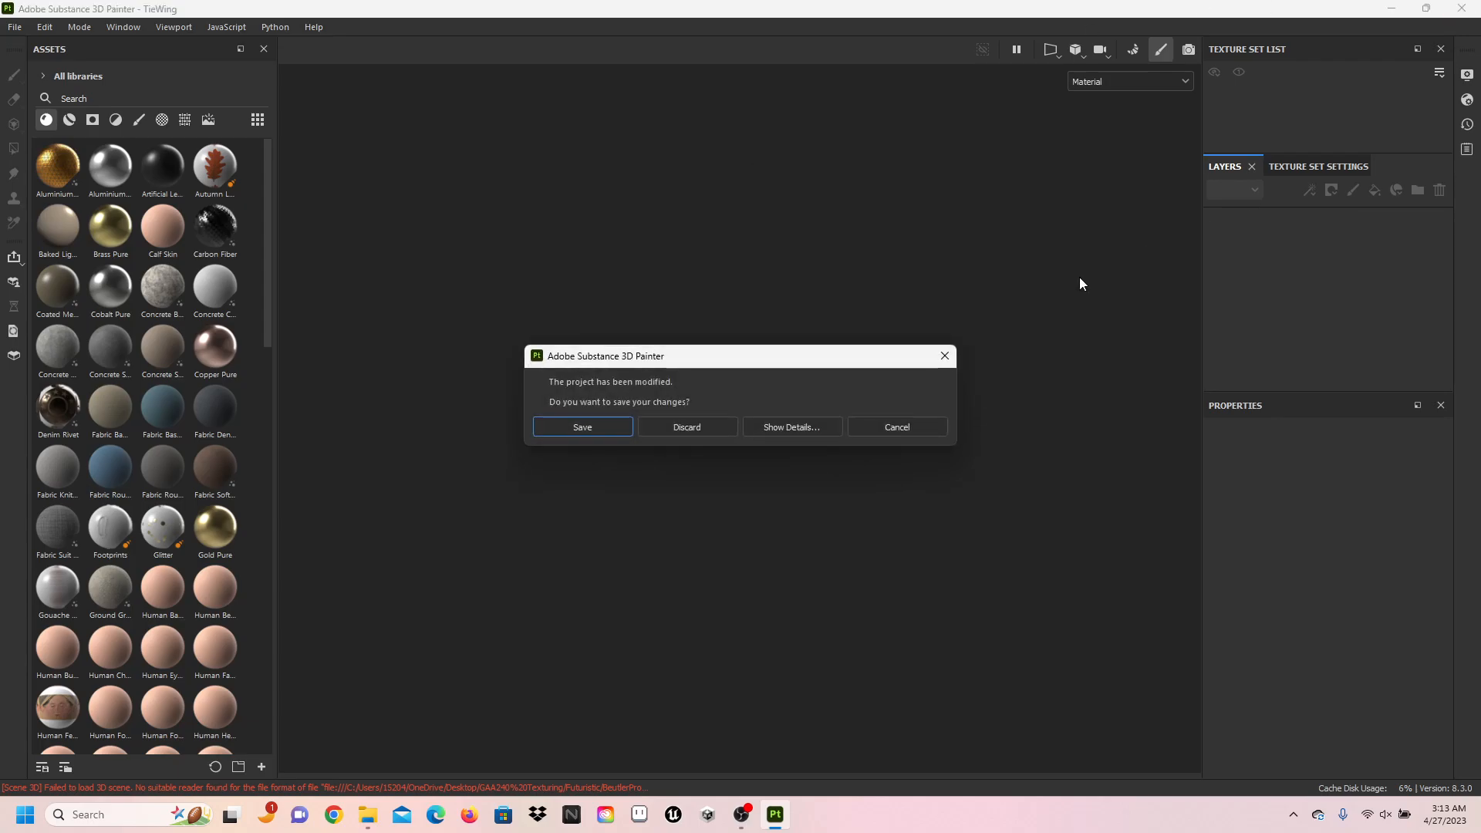
{"action": "left_click", "coordinate": [704, 430]}
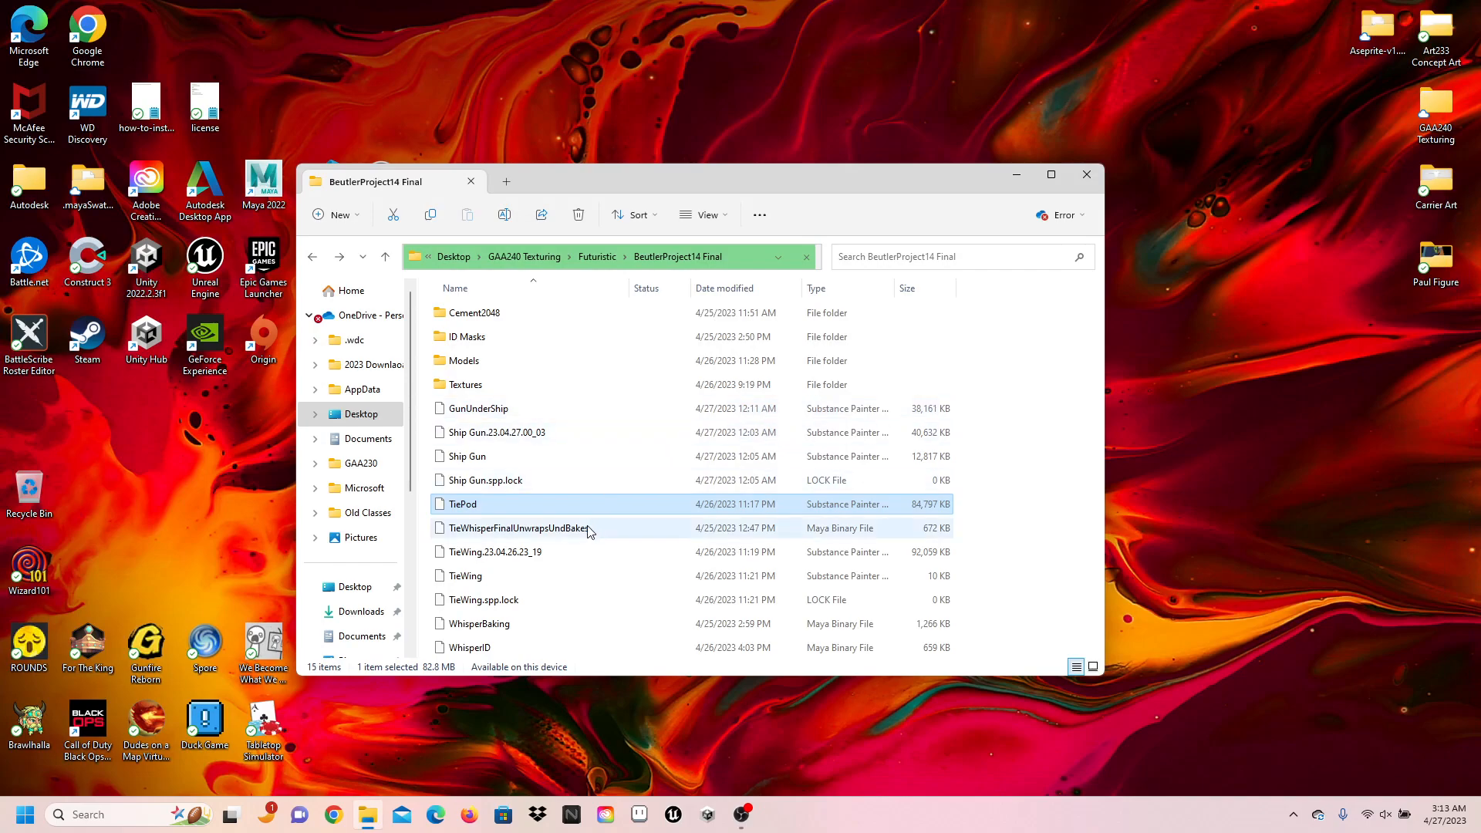
{"action": "double_click", "coordinate": [557, 555]}
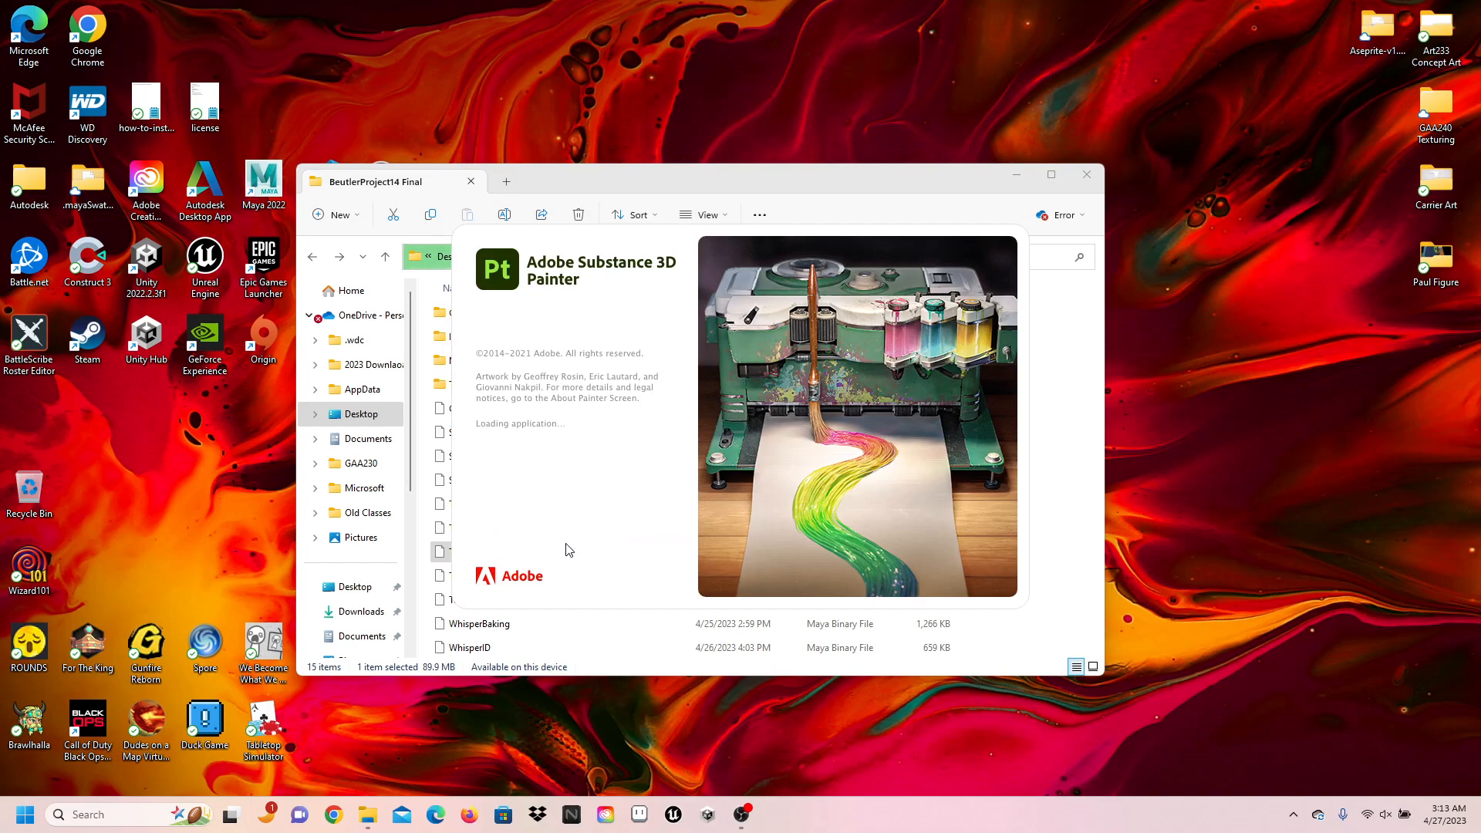
{"action": "left_click_drag", "start_coordinate": [534, 175], "coordinate": [486, 147]}
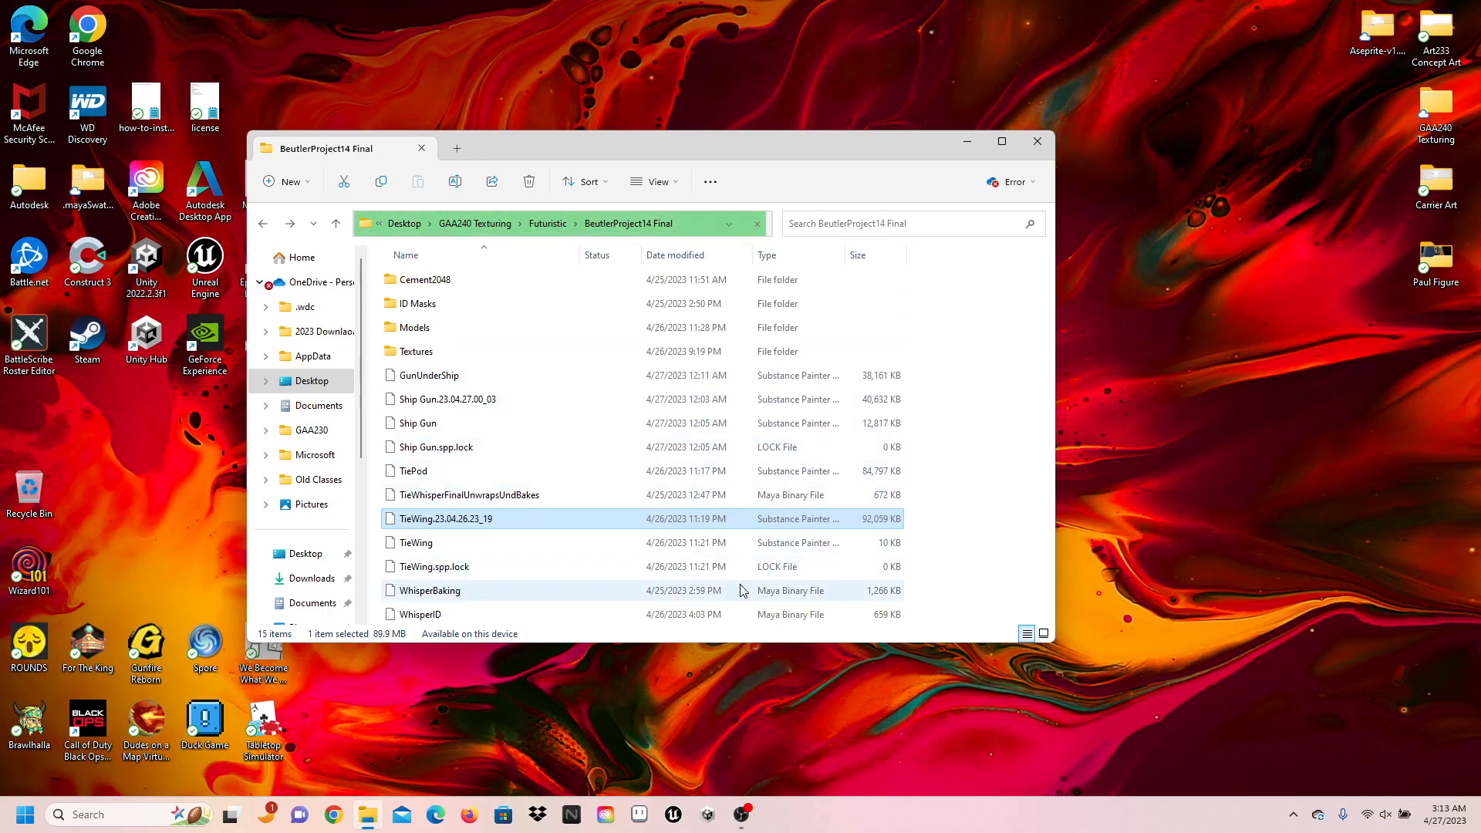
{"action": "mouse_move", "coordinate": [710, 152]}
{"action": "left_mouse_down"}
{"action": "mouse_move", "coordinate": [917, 397]}
{"action": "mouse_move", "coordinate": [917, 452]}
{"action": "mouse_move", "coordinate": [916, 290]}
{"action": "mouse_move", "coordinate": [883, 177]}
{"action": "mouse_move", "coordinate": [895, 114]}
{"action": "mouse_move", "coordinate": [954, 78]}
{"action": "left_mouse_up"}
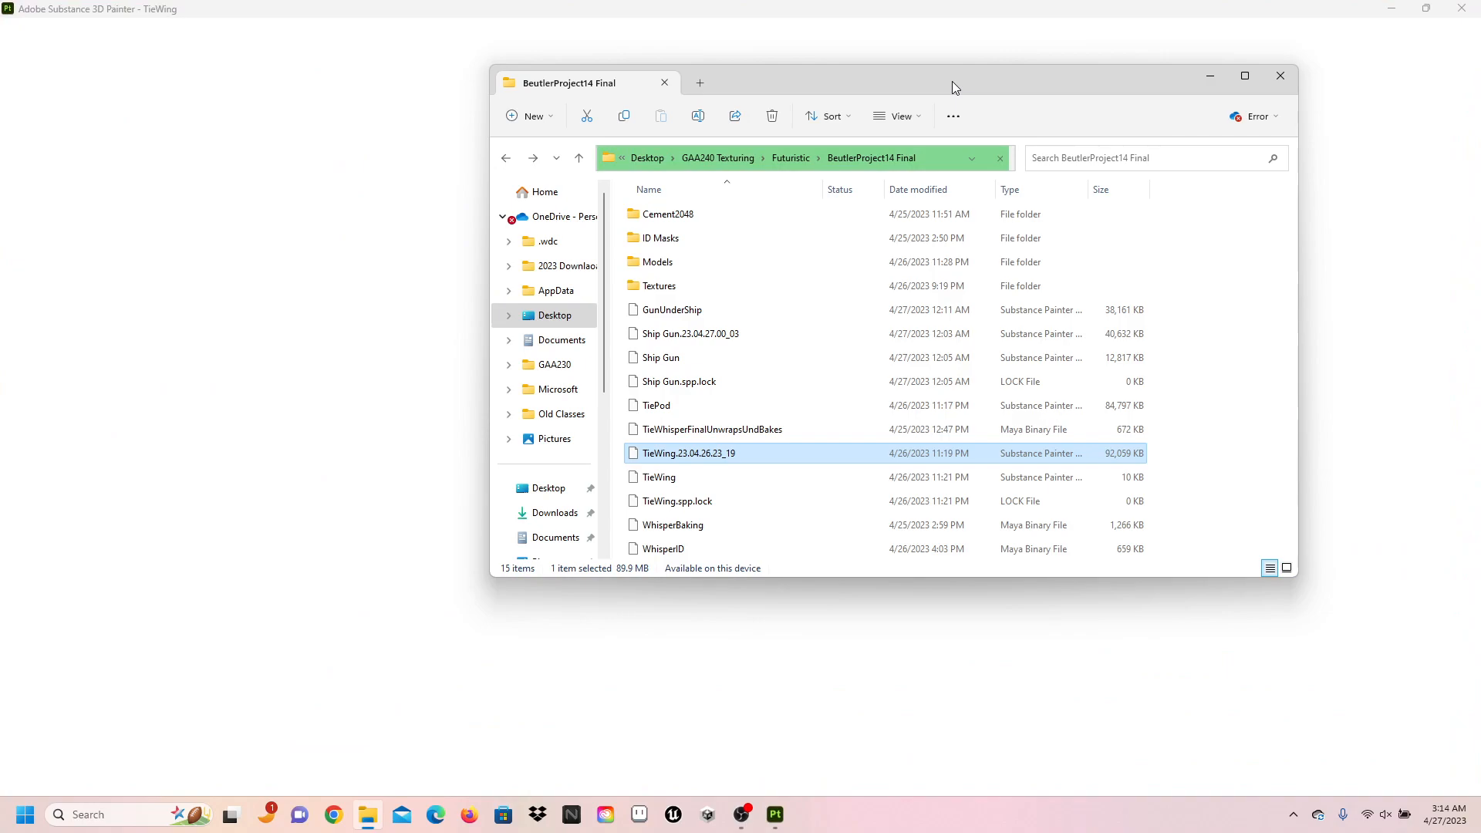
{"action": "left_click", "coordinate": [1004, 39]}
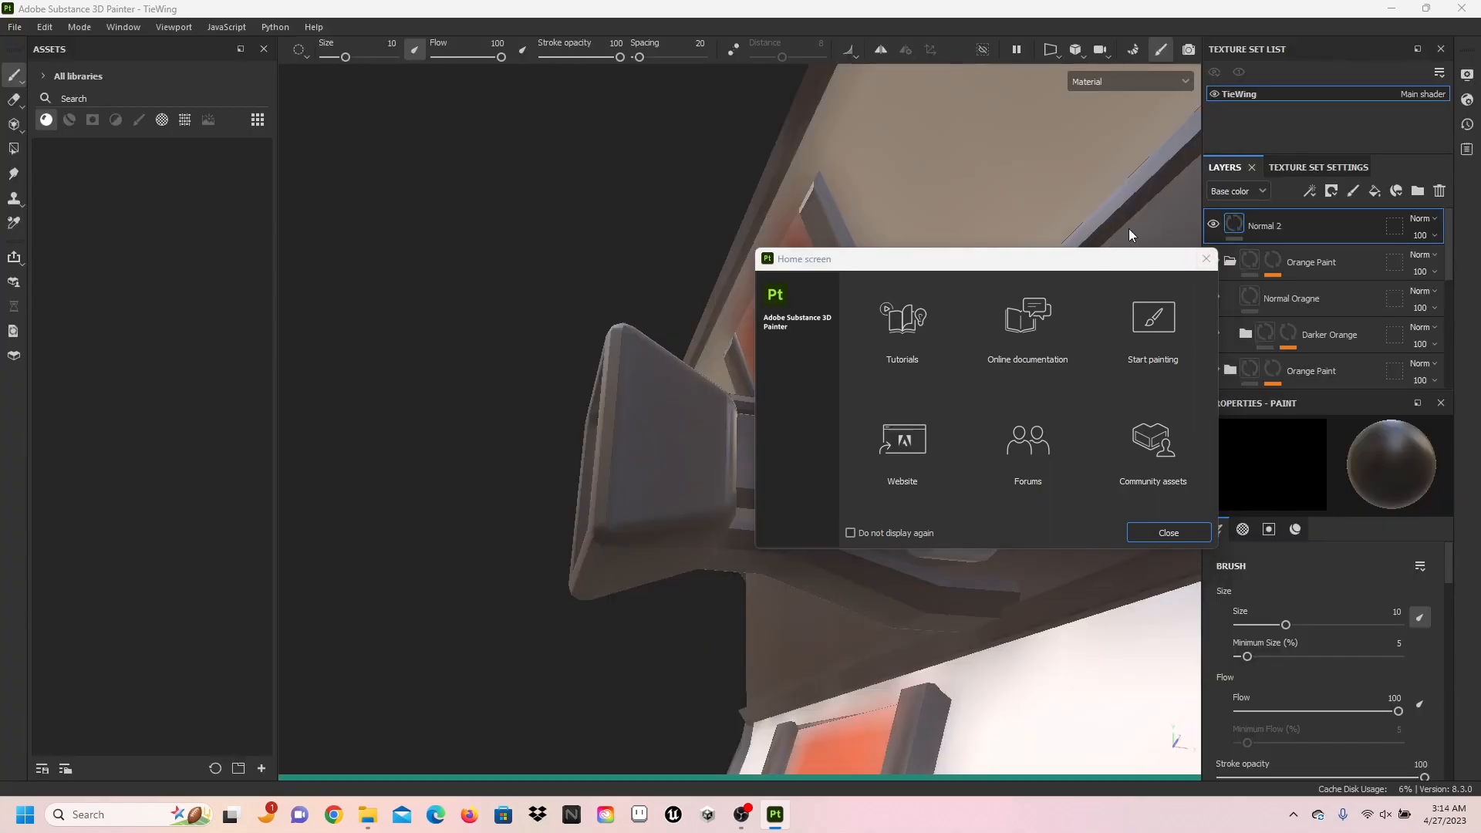
{"action": "left_click", "coordinate": [1208, 260]}
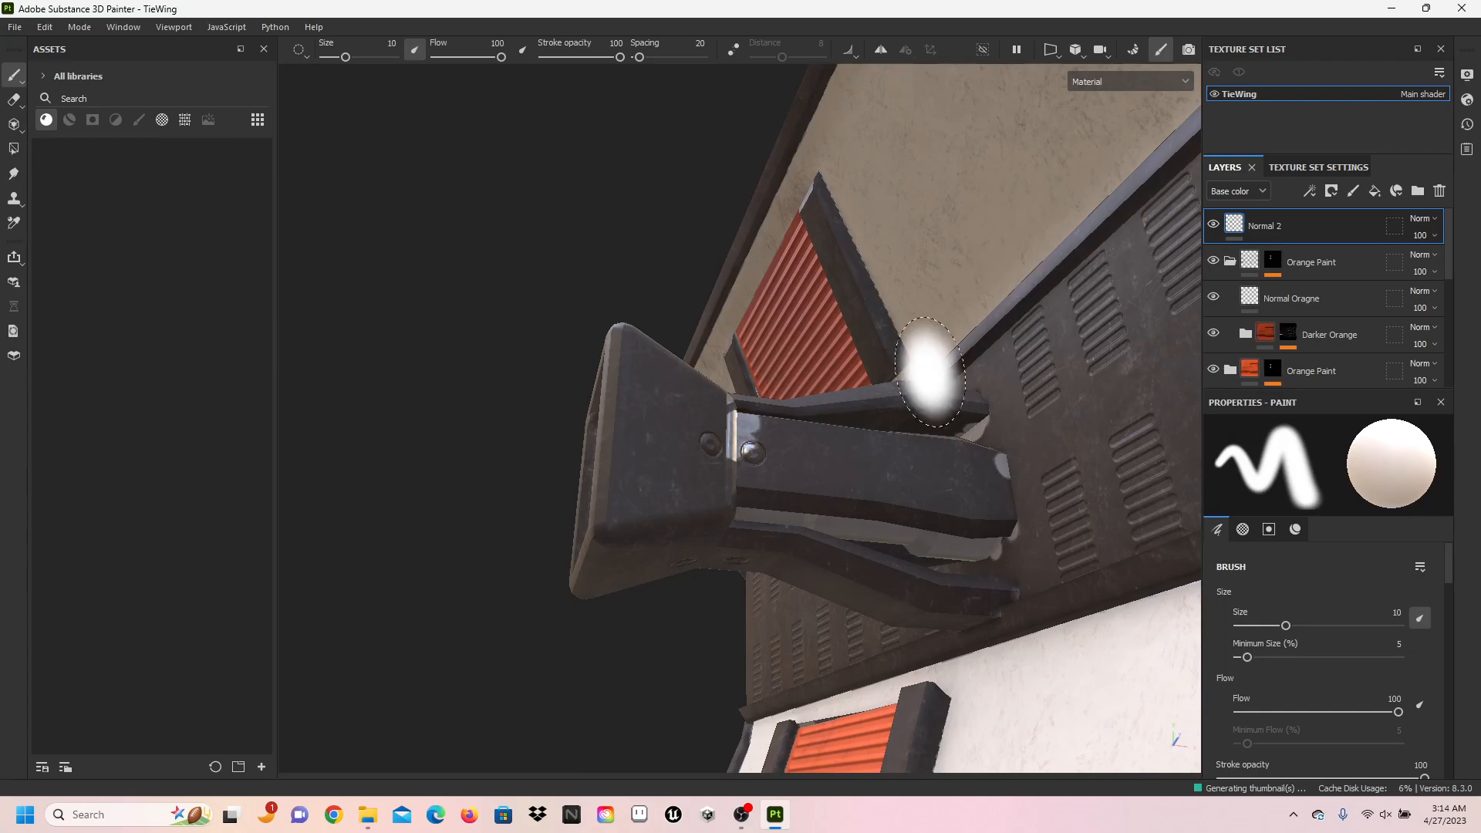
- Examine the whole TieWing model, from the inner side with the orange vents around to the outer side
{"action": "left_click_drag", "start_coordinate": [929, 380], "coordinate": [893, 334], "text": "alt"}
{"action": "left_click_drag", "start_coordinate": [860, 407], "coordinate": [1044, 340], "text": "alt"}
{"action": "mouse_move", "coordinate": [1007, 351]}
{"action": "middle_mouse_down", "text": "alt"}
{"action": "mouse_move", "coordinate": [787, 321]}
{"action": "mouse_move", "coordinate": [836, 314]}
{"action": "mouse_move", "coordinate": [386, 367]}
{"action": "middle_mouse_up", "text": "alt"}
{"action": "scroll", "coordinate": [837, 315], "scroll_direction": "down", "scroll_amount": 2}
{"action": "middle_click_drag", "start_coordinate": [506, 358], "coordinate": [629, 357], "text": "alt"}
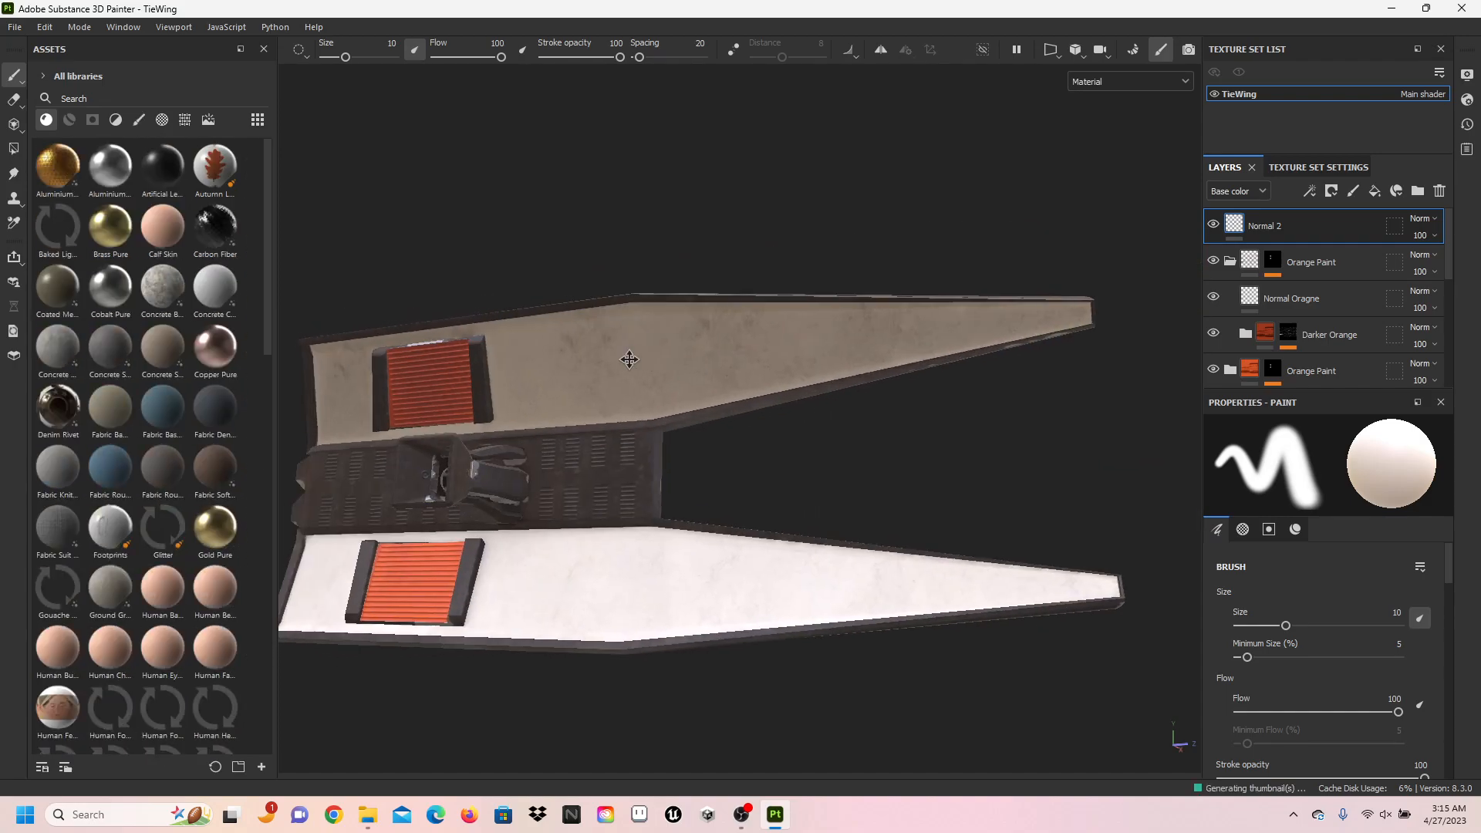
{"action": "left_click_drag", "start_coordinate": [685, 362], "coordinate": [58, 328], "text": "alt"}
{"action": "mouse_move", "coordinate": [768, 361]}
{"action": "middle_mouse_down", "text": "alt"}
{"action": "mouse_move", "coordinate": [252, 404]}
{"action": "mouse_move", "coordinate": [447, 407]}
{"action": "middle_mouse_up", "text": "alt"}
{"action": "left_click_drag", "start_coordinate": [447, 406], "coordinate": [512, 499], "text": "alt"}
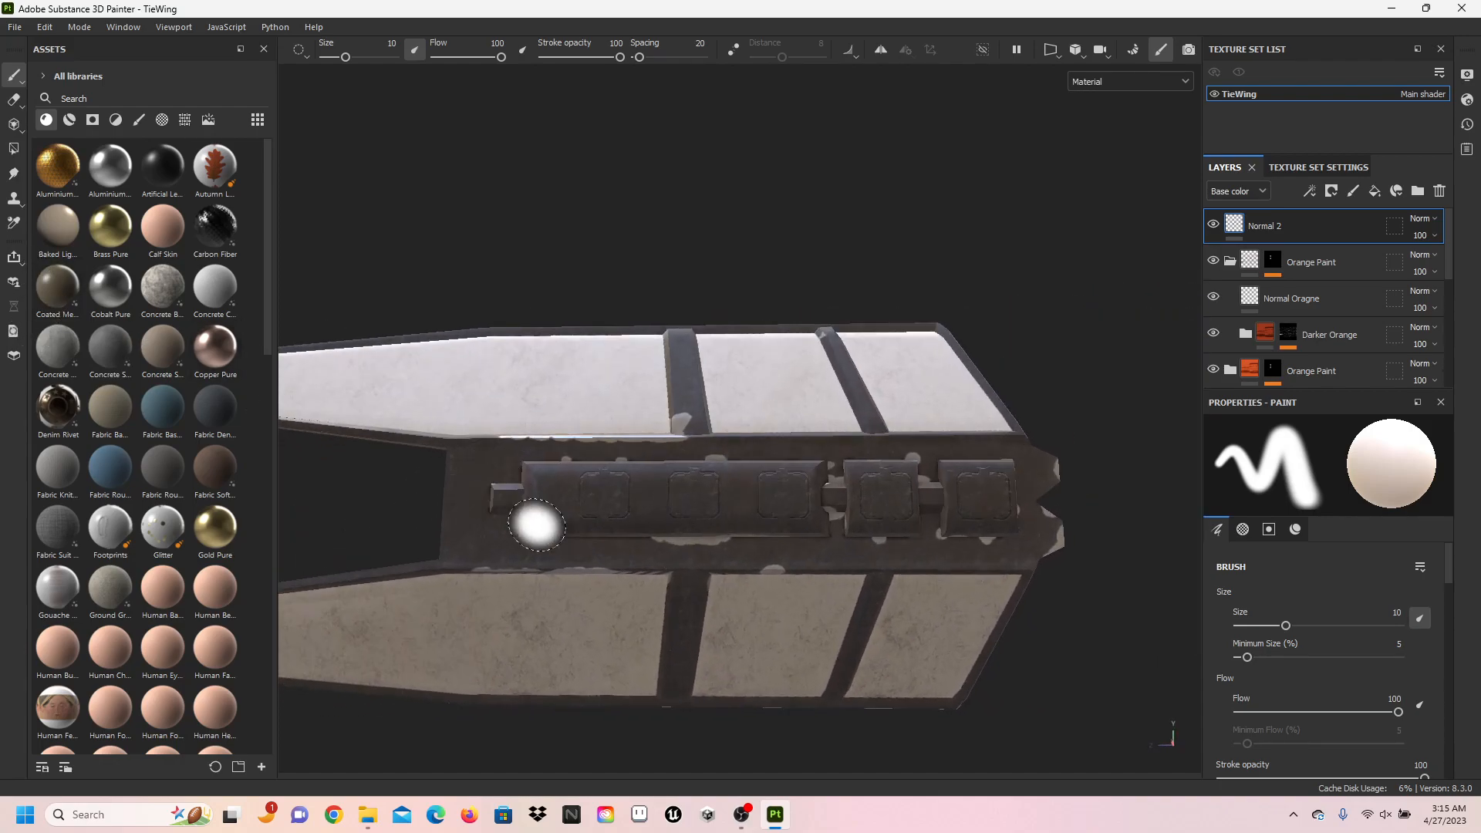
- Check the Normal 2 layer's effect on the raised dark panels along the wing's outer side by toggling its visibility
{"action": "scroll", "coordinate": [564, 533], "scroll_direction": "up", "scroll_amount": 3}
{"action": "scroll", "coordinate": [608, 555], "scroll_direction": "up", "scroll_amount": 1}
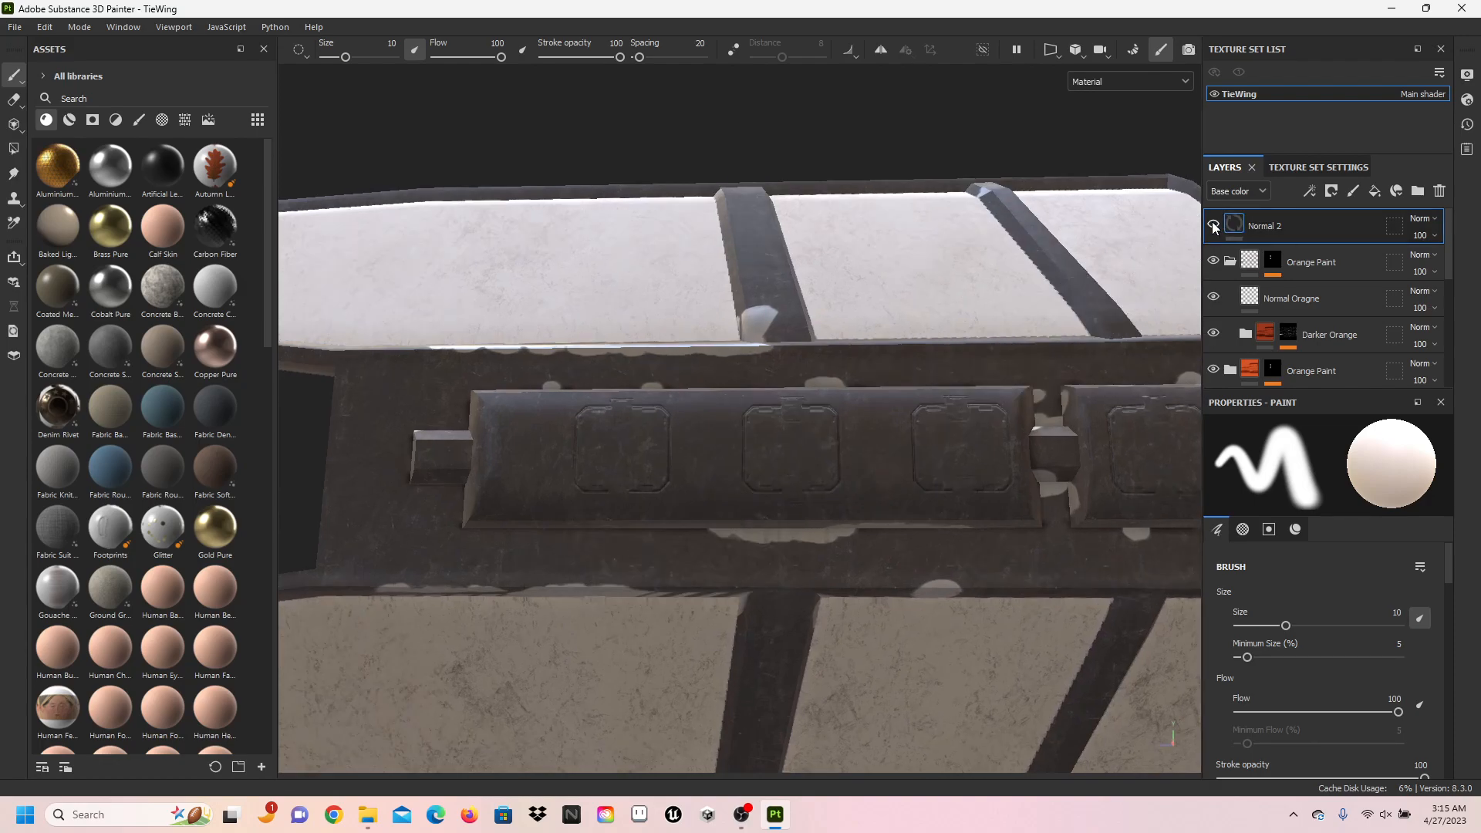
{"action": "left_click", "coordinate": [1213, 224]}
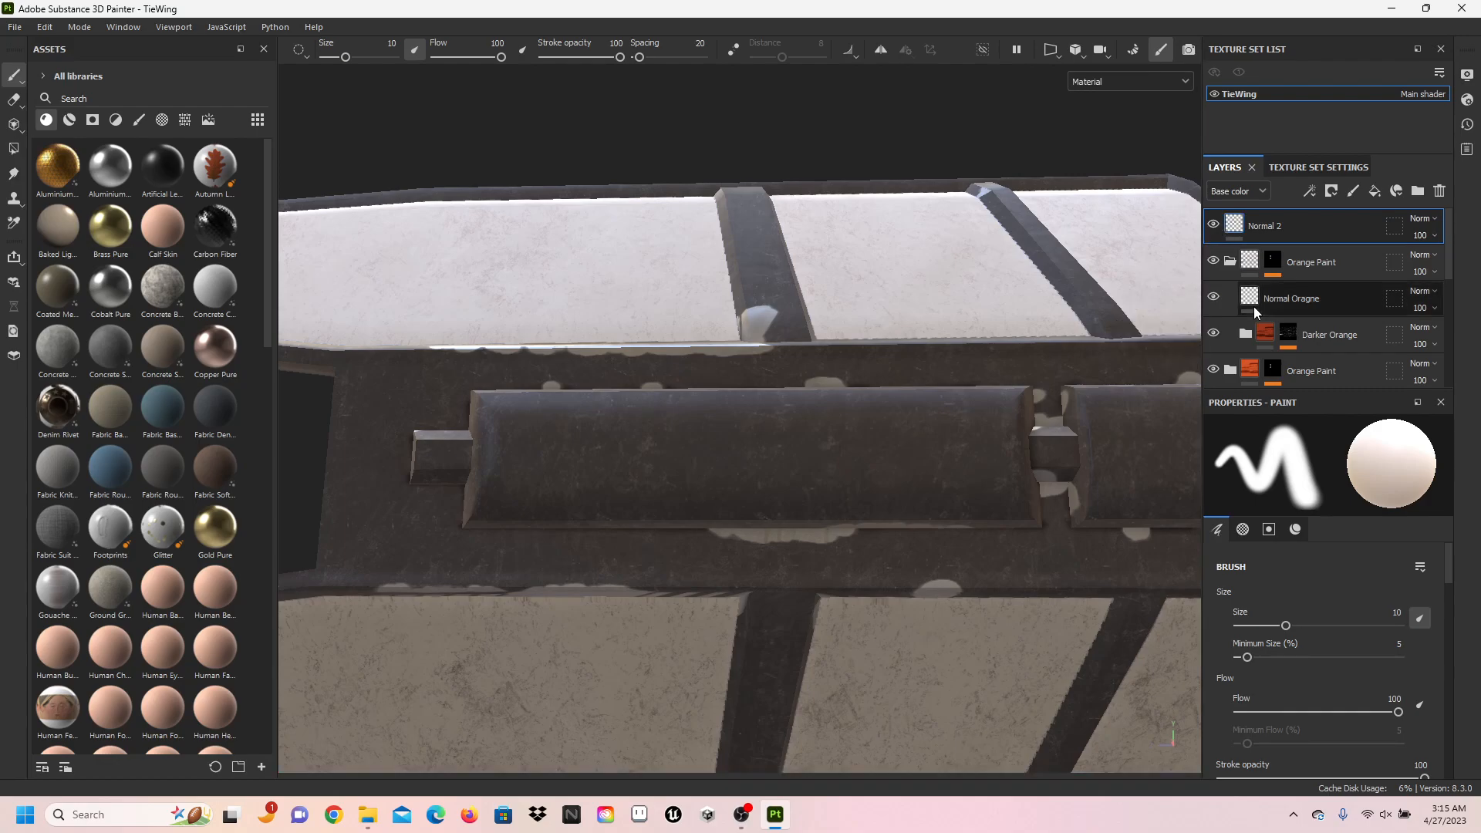
{"action": "middle_click_drag", "start_coordinate": [1111, 334], "coordinate": [842, 344], "text": "alt"}
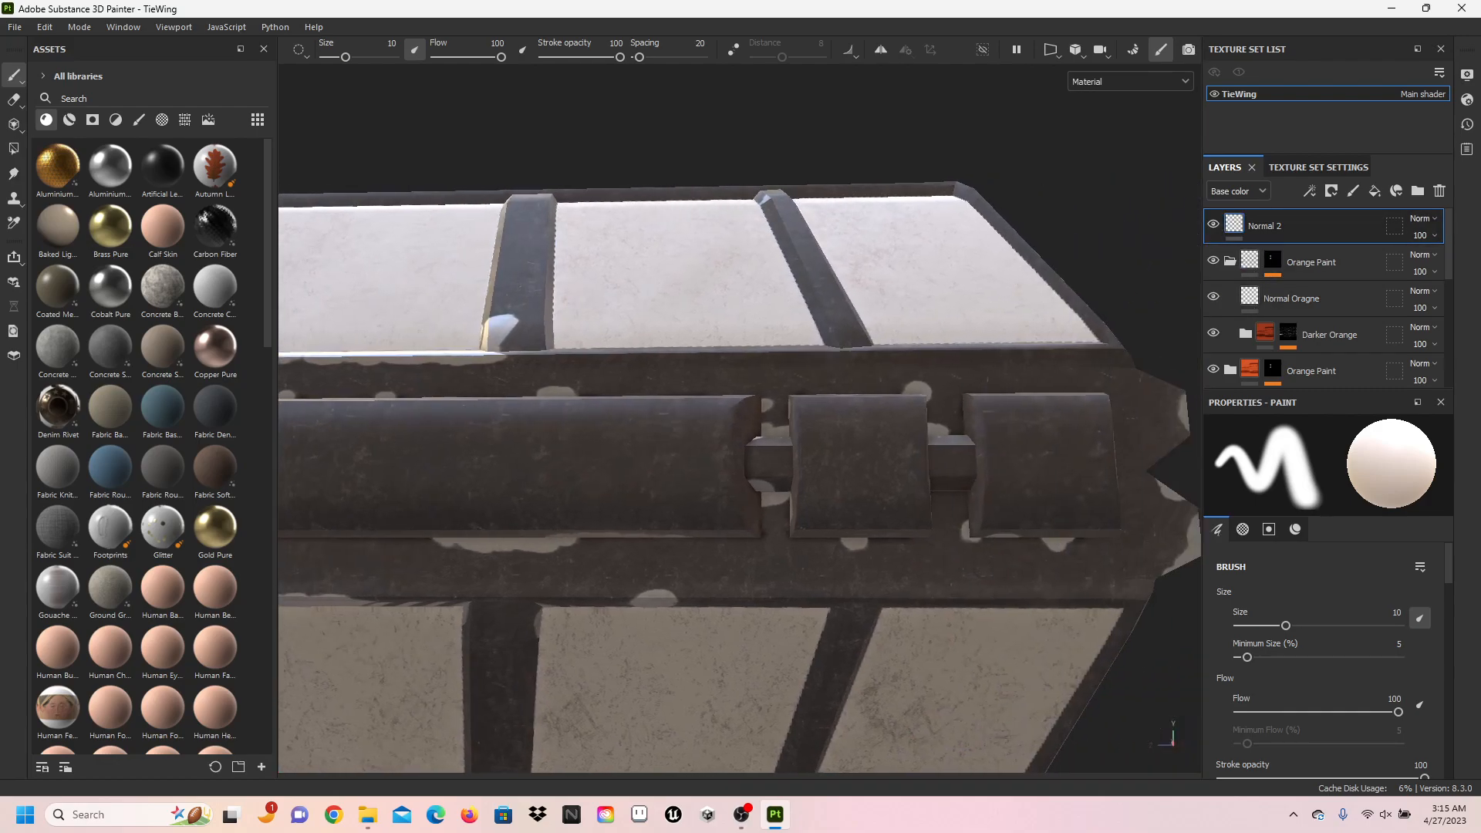
{"action": "scroll", "coordinate": [960, 329], "scroll_direction": "down", "scroll_amount": 3}
{"action": "left_click_drag", "start_coordinate": [962, 327], "coordinate": [957, 371], "text": "alt"}
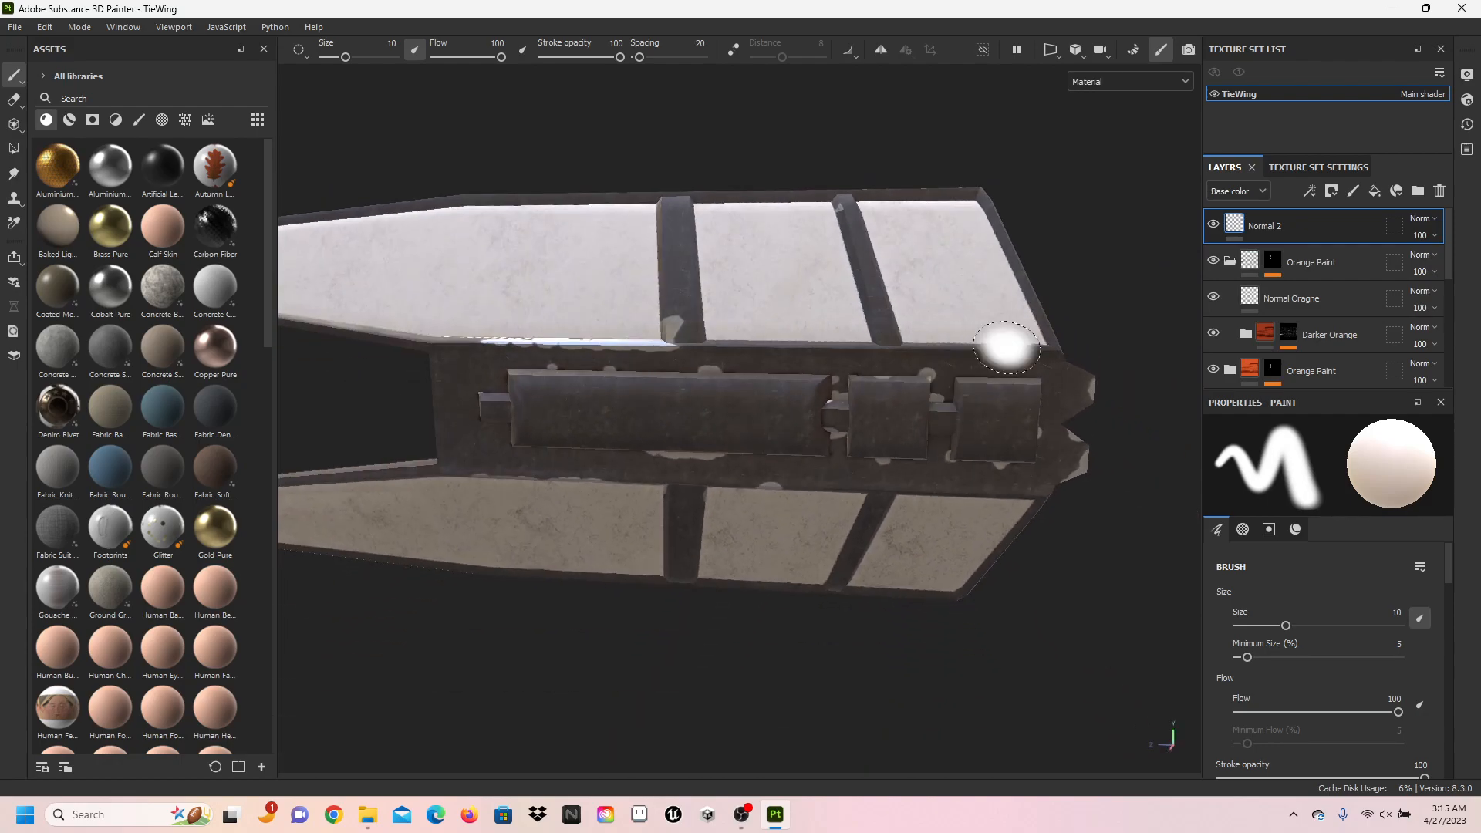
{"action": "scroll", "coordinate": [1108, 321], "scroll_direction": "up", "scroll_amount": 3}
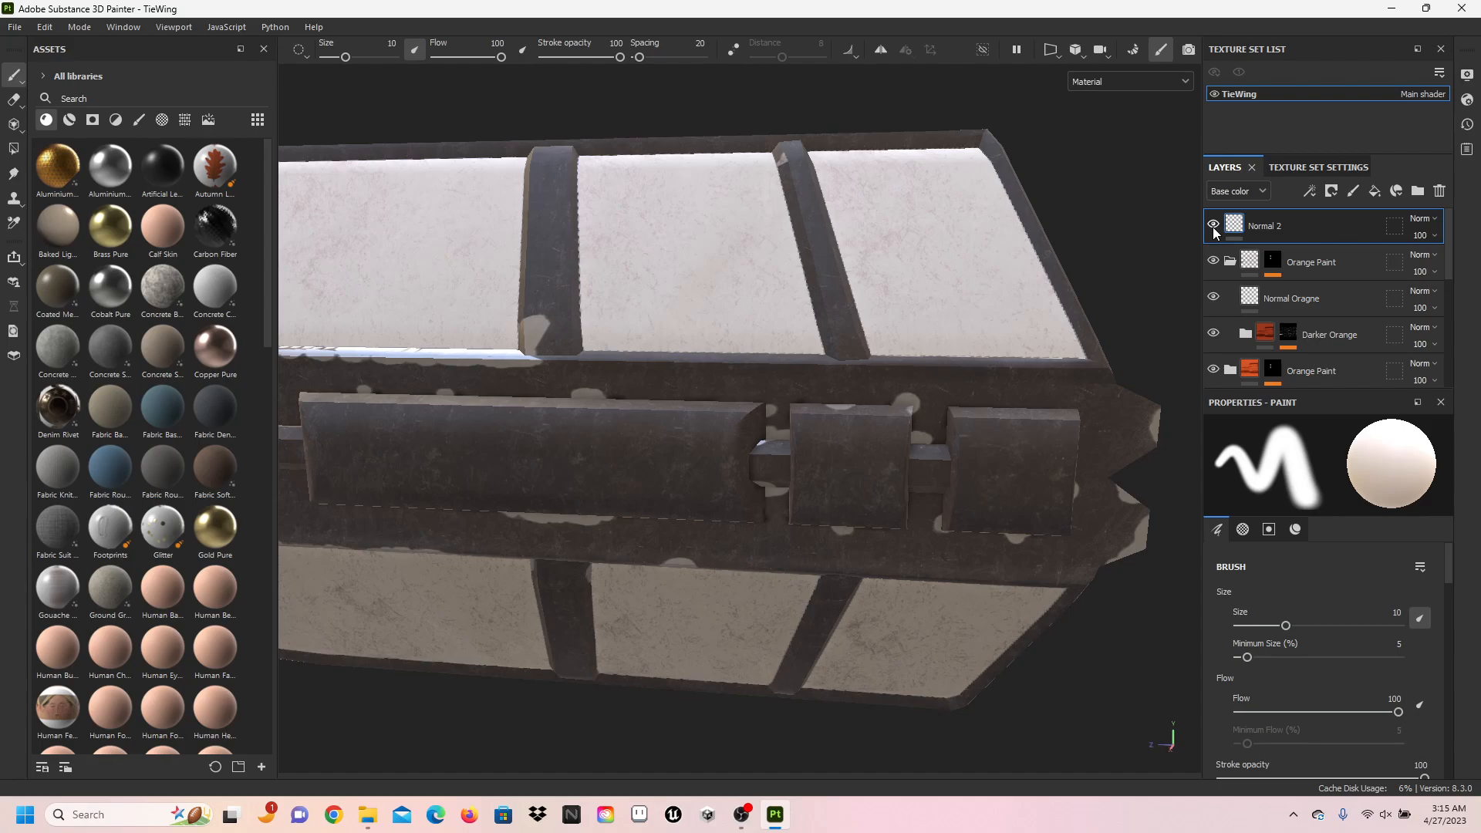
- Compare the orange vent panels on the wing's inner side with the Normal Oragne layer hidden and shown
{"action": "mouse_move", "coordinate": [1058, 357]}
{"action": "left_mouse_down", "text": "alt"}
{"action": "mouse_move", "coordinate": [1035, 357]}
{"action": "mouse_move", "coordinate": [998, 293]}
{"action": "mouse_move", "coordinate": [503, 298]}
{"action": "mouse_move", "coordinate": [820, 278]}
{"action": "left_mouse_up", "text": "alt"}
{"action": "mouse_move", "coordinate": [983, 288]}
{"action": "left_mouse_down", "text": "alt"}
{"action": "mouse_move", "coordinate": [429, 258]}
{"action": "mouse_move", "coordinate": [387, 275]}
{"action": "mouse_move", "coordinate": [455, 173]}
{"action": "left_mouse_up", "text": "alt"}
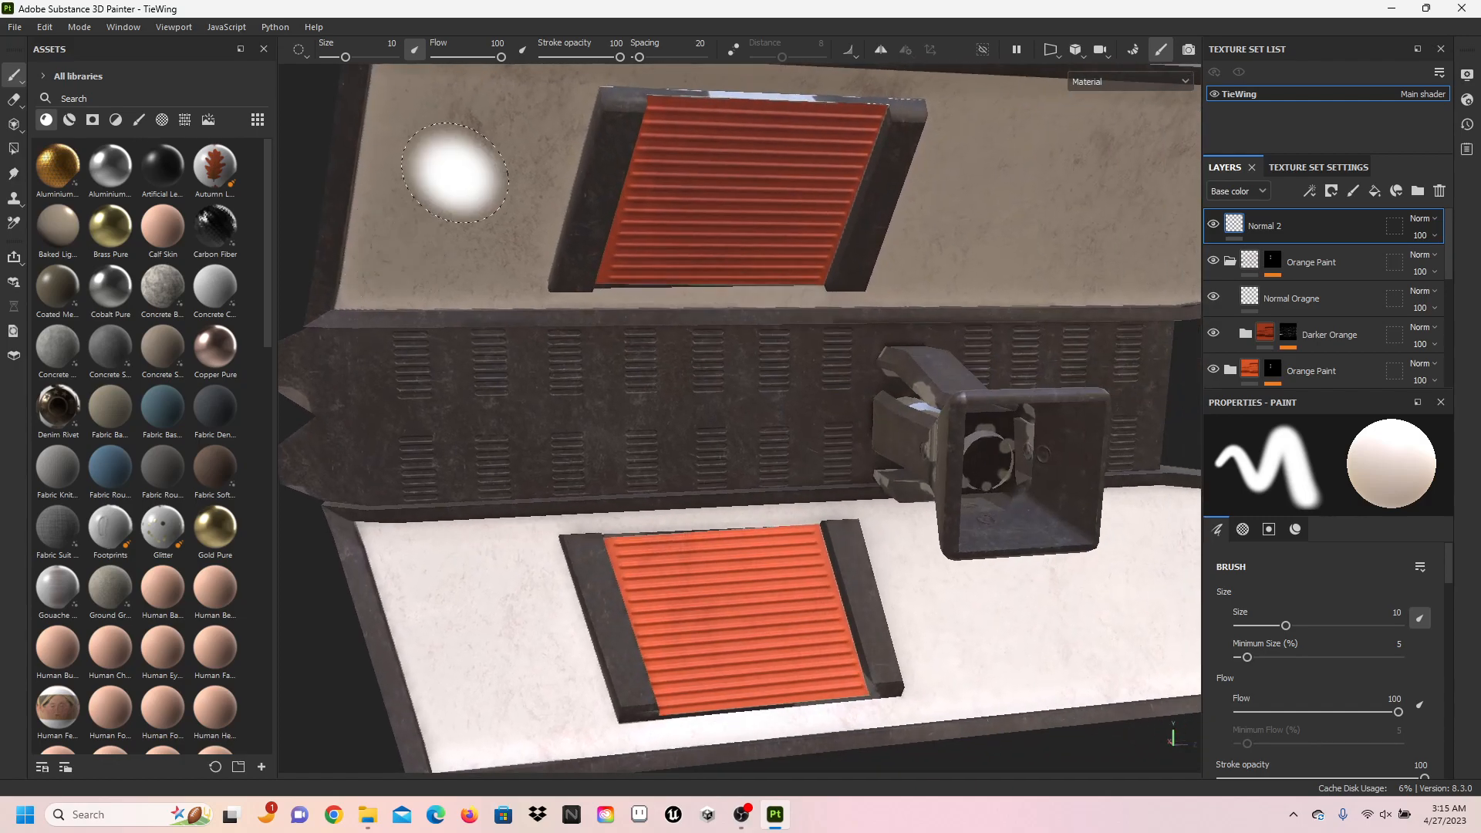
{"action": "left_click", "coordinate": [1213, 299]}
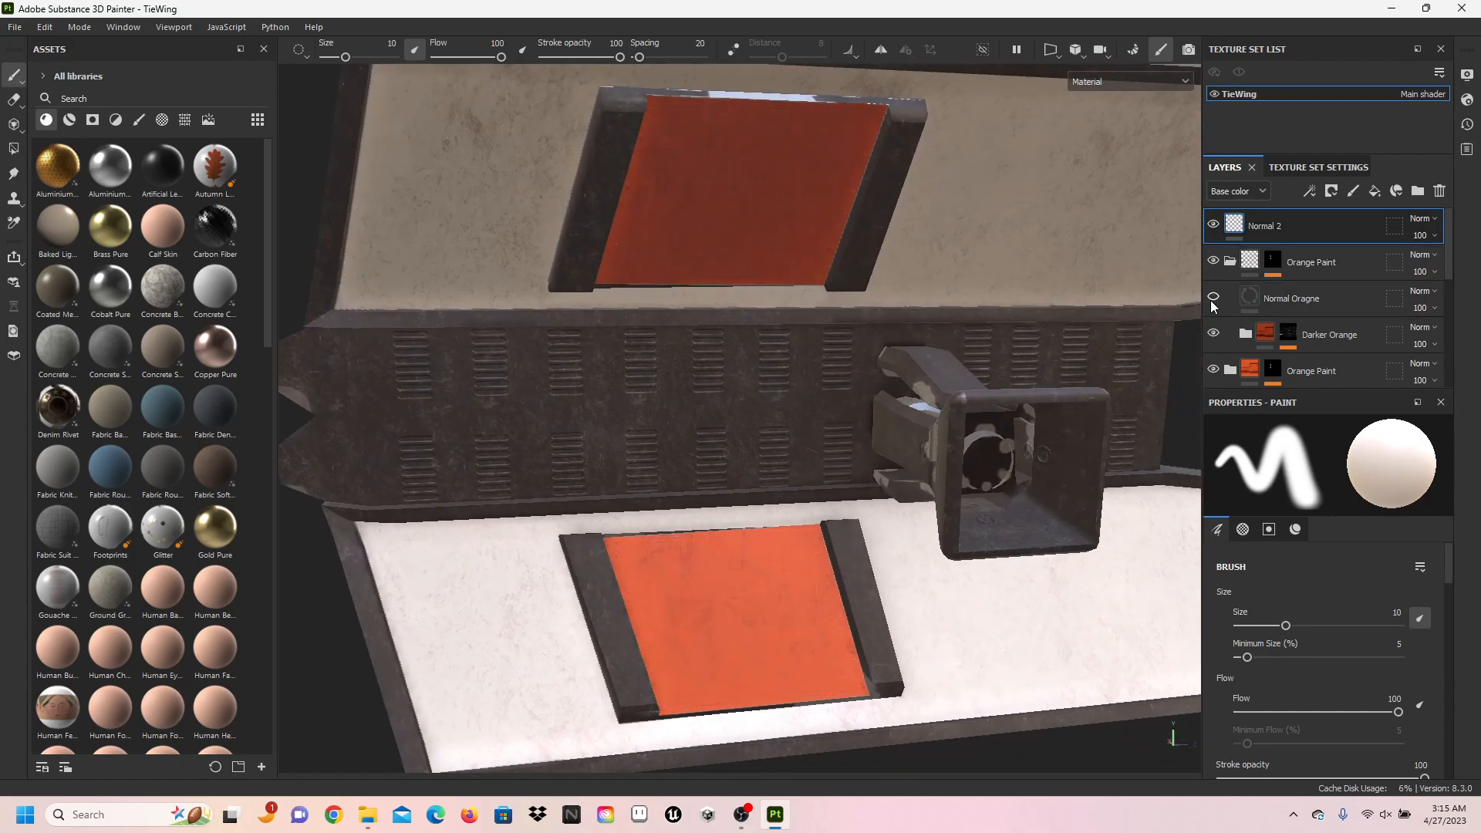
{"action": "left_click", "coordinate": [1212, 301]}
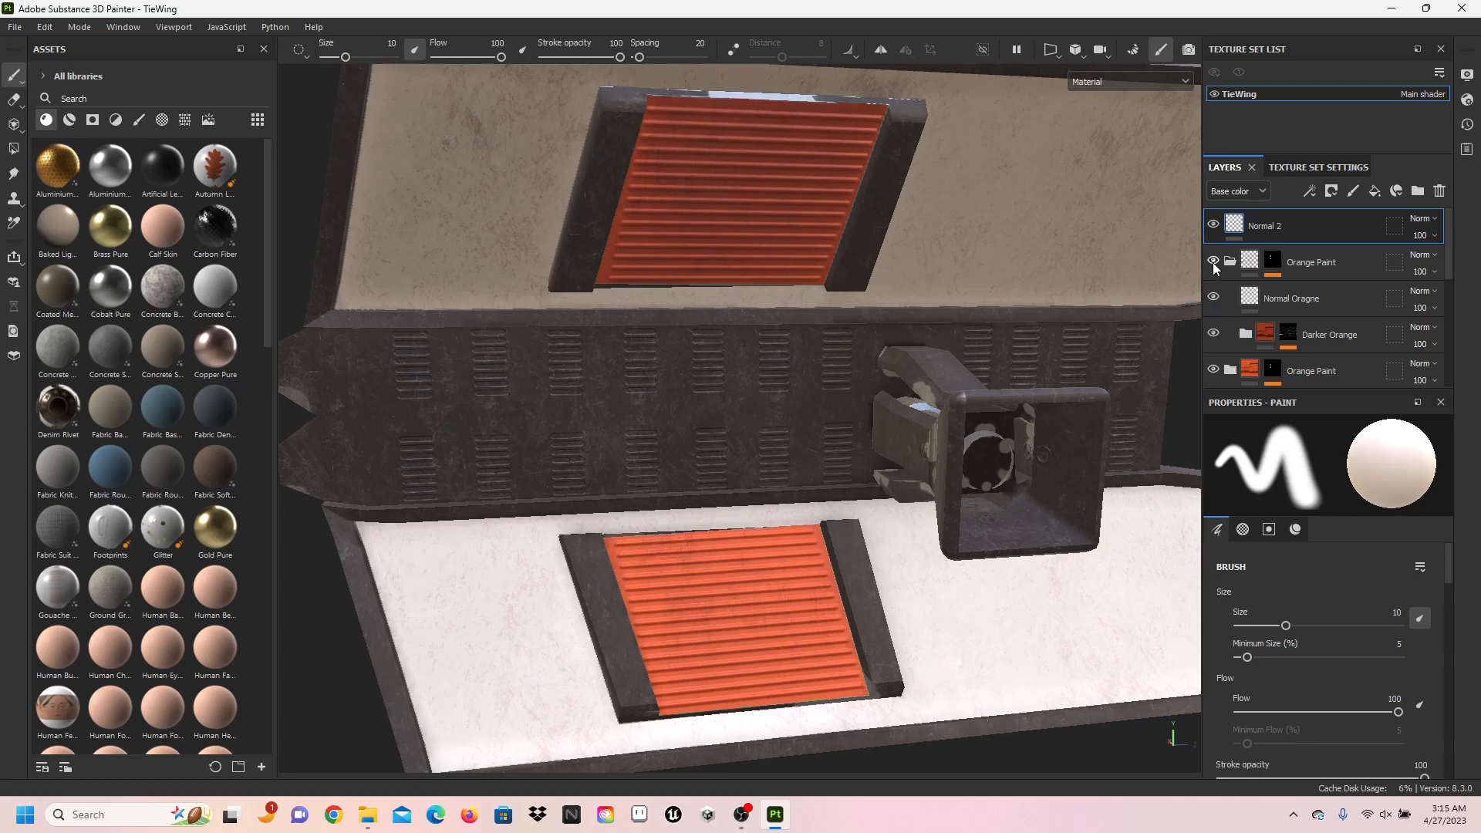
- Compare the slotted dark center strip and the wing's connecting arm with the Normal 2 layer hidden and shown
{"action": "left_click", "coordinate": [1213, 232]}
{"action": "left_click", "coordinate": [1213, 225]}
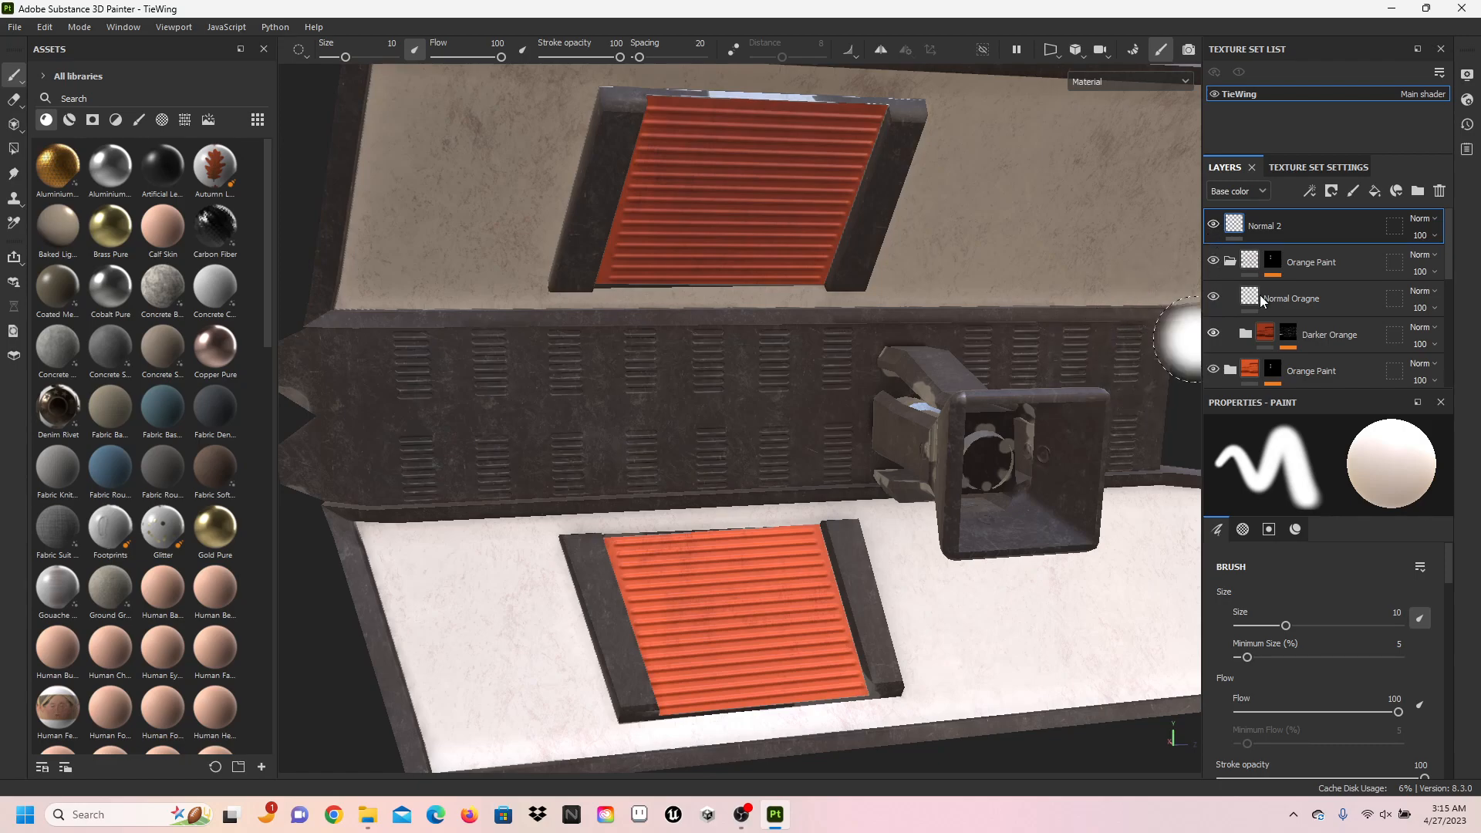
{"action": "mouse_move", "coordinate": [1173, 331]}
{"action": "left_mouse_down", "text": "alt"}
{"action": "mouse_move", "coordinate": [1051, 354]}
{"action": "mouse_move", "coordinate": [834, 333]}
{"action": "mouse_move", "coordinate": [992, 364]}
{"action": "left_mouse_up", "text": "alt"}
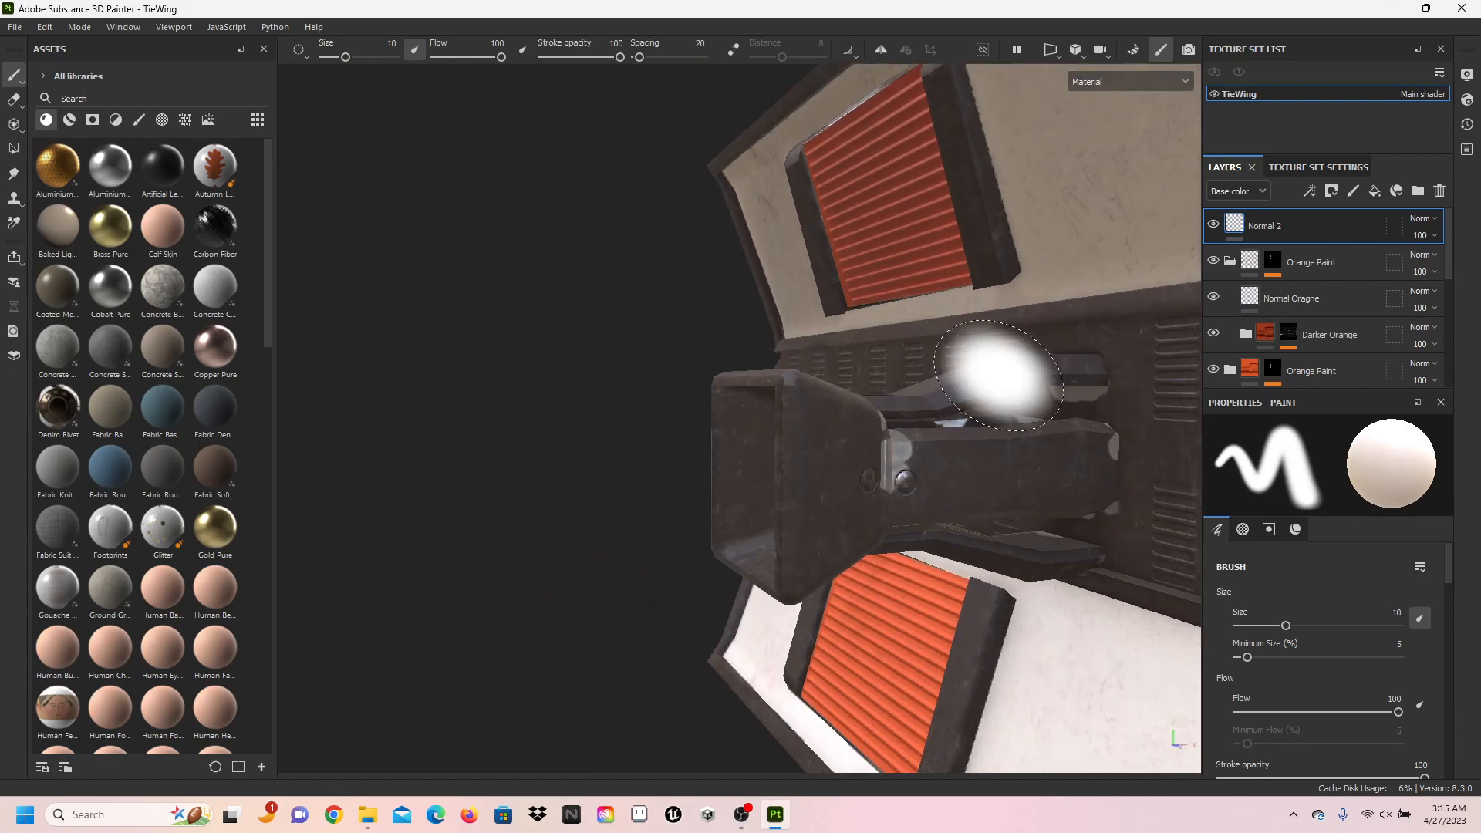
{"action": "left_click", "coordinate": [1214, 225]}
{"action": "left_click", "coordinate": [1213, 225]}
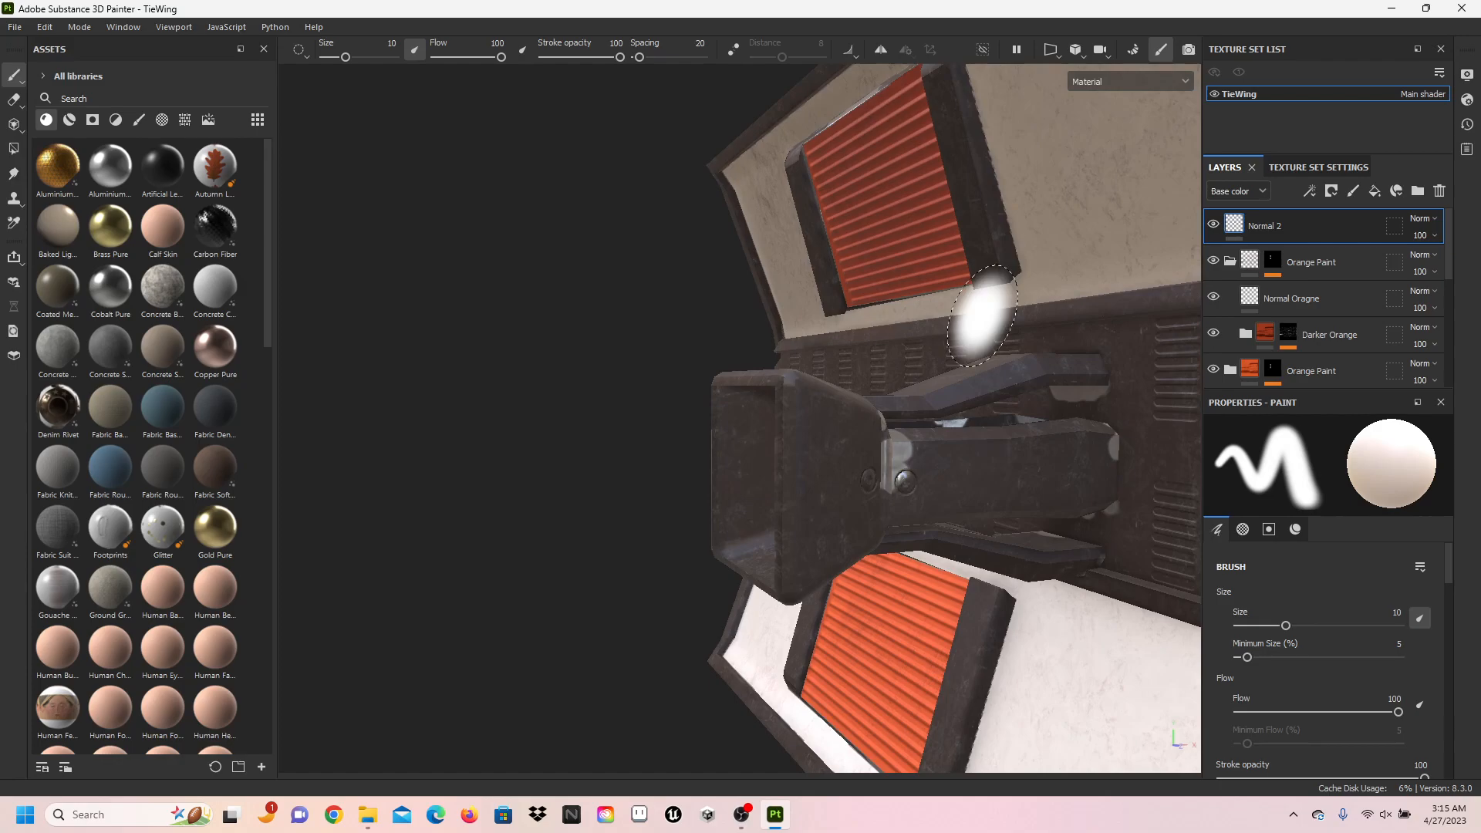
- Compare both orange vents with the Darker Orange folder and the lower Orange Paint folder hidden and shown
{"action": "mouse_move", "coordinate": [1032, 265]}
{"action": "left_mouse_down", "text": "alt"}
{"action": "mouse_move", "coordinate": [1169, 436]}
{"action": "mouse_move", "coordinate": [1141, 356]}
{"action": "left_mouse_up", "text": "alt"}
{"action": "right_click_drag", "start_coordinate": [1140, 356], "coordinate": [1124, 430], "text": "alt"}
{"action": "middle_click_drag", "start_coordinate": [1124, 430], "coordinate": [826, 309], "text": "alt"}
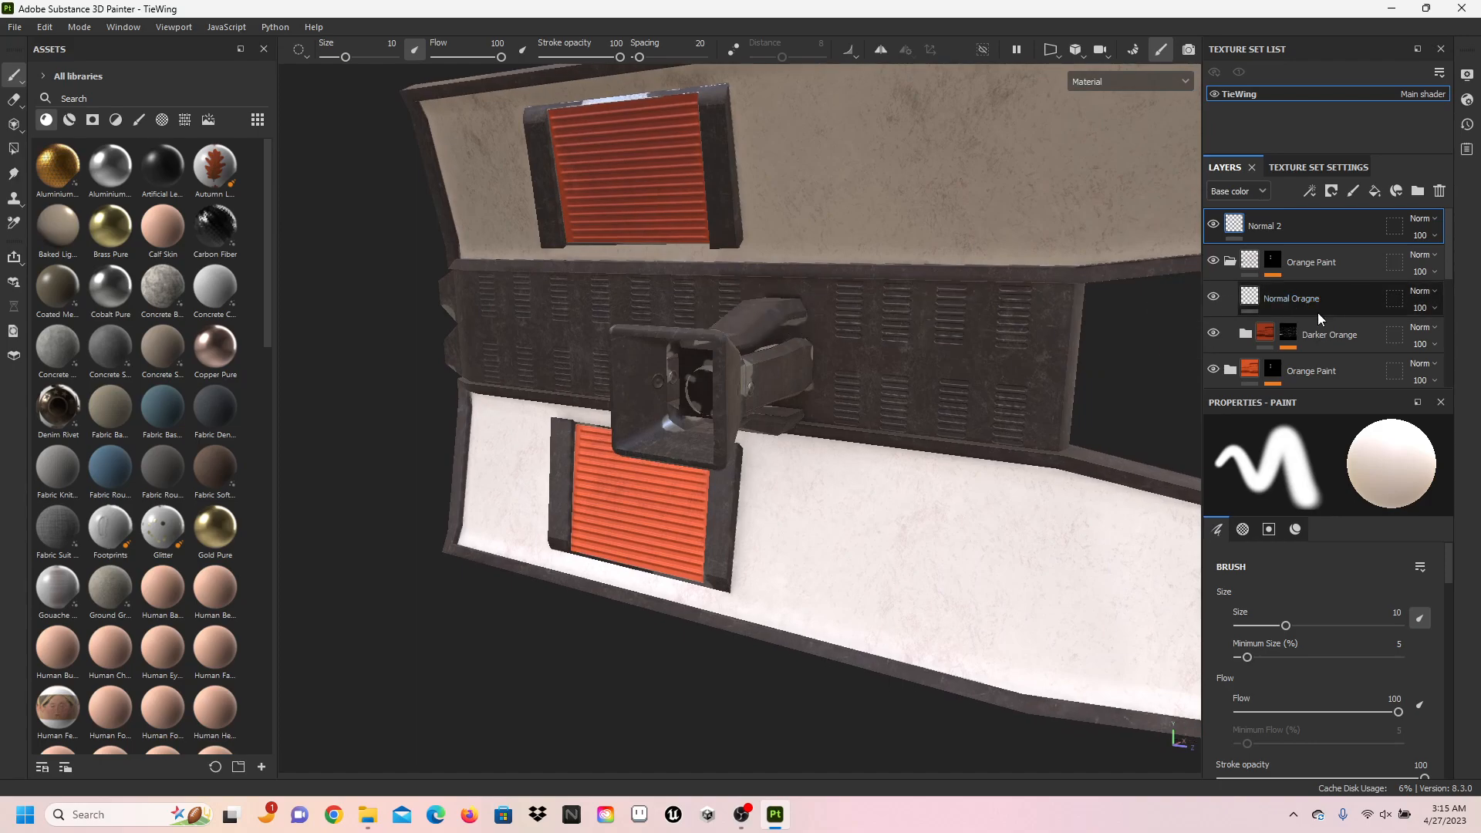
{"action": "scroll", "coordinate": [1311, 313], "scroll_direction": "down", "scroll_amount": 1}
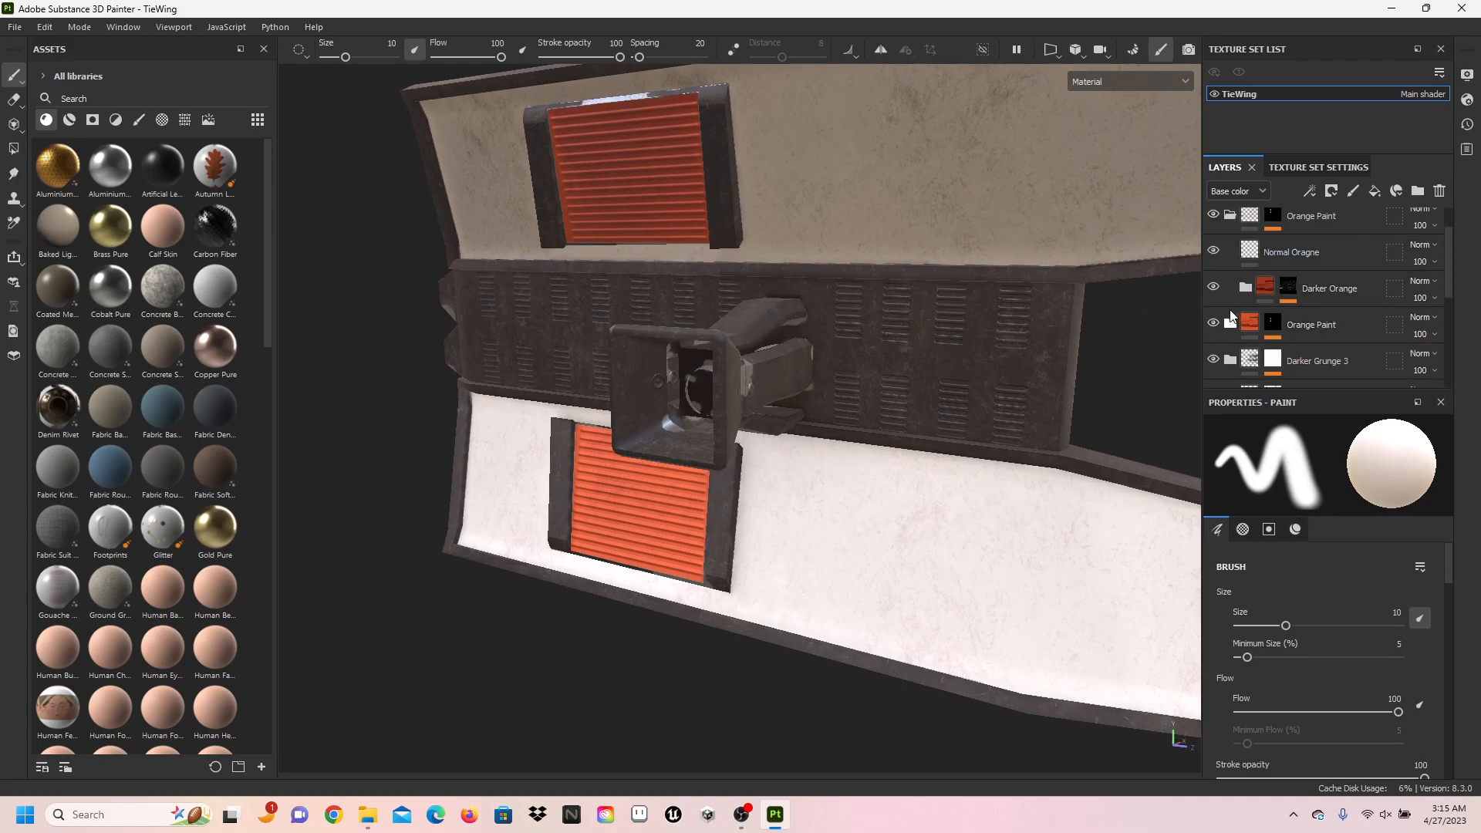
{"action": "left_click", "coordinate": [1211, 287]}
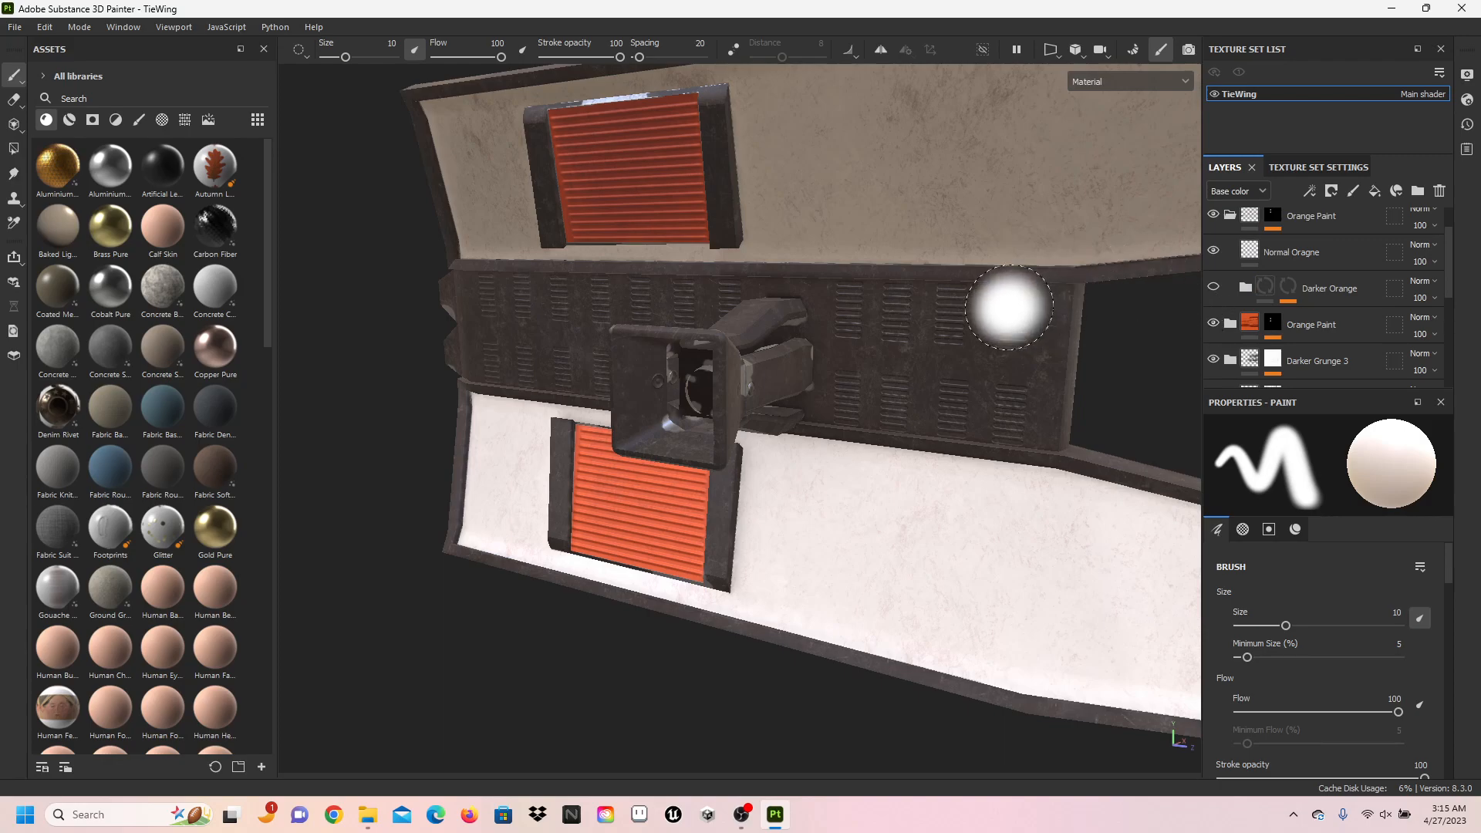
{"action": "left_click", "coordinate": [1214, 324]}
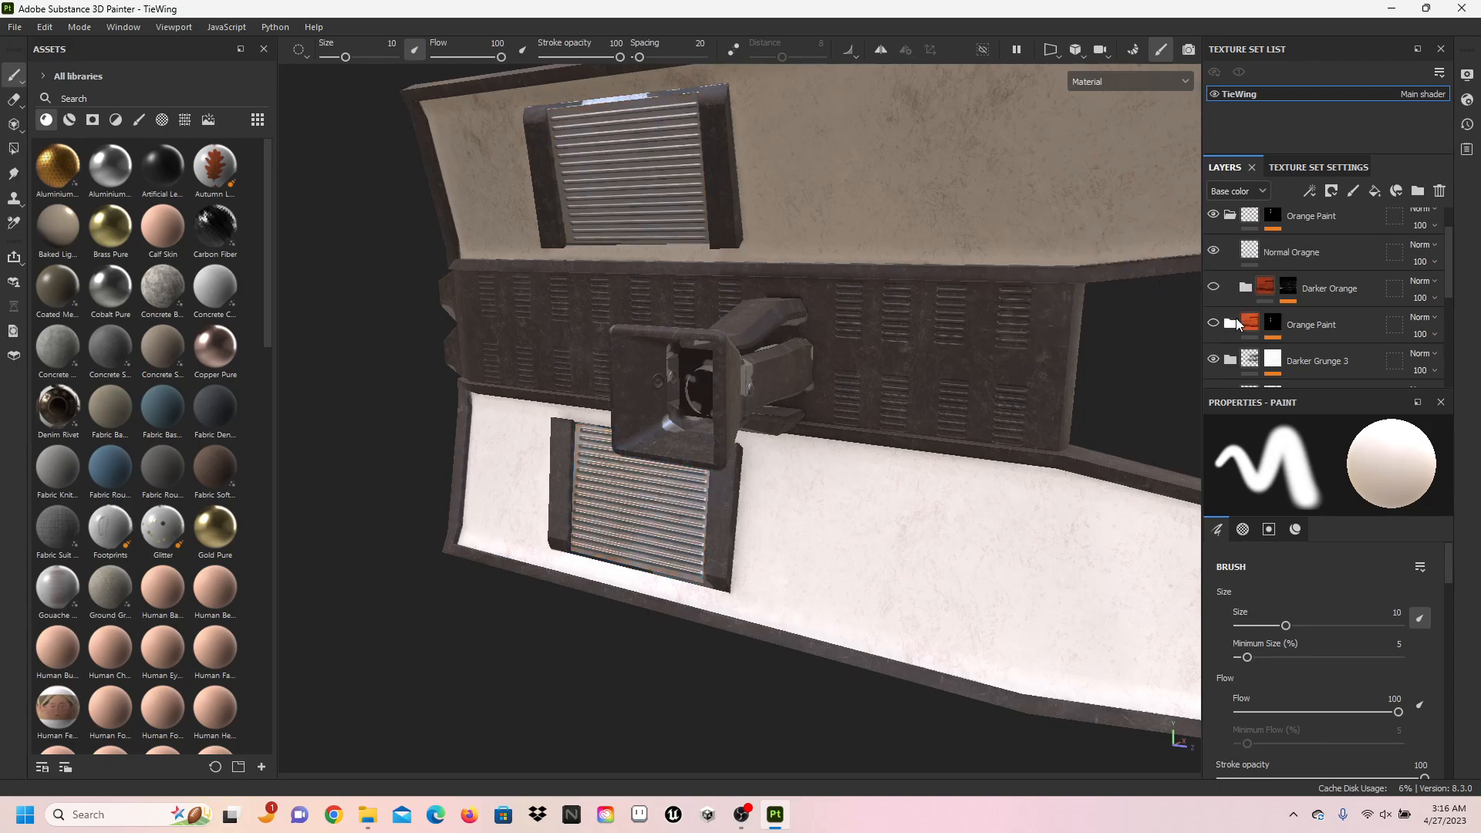
{"action": "left_click", "coordinate": [1213, 323]}
{"action": "left_click", "coordinate": [1214, 287]}
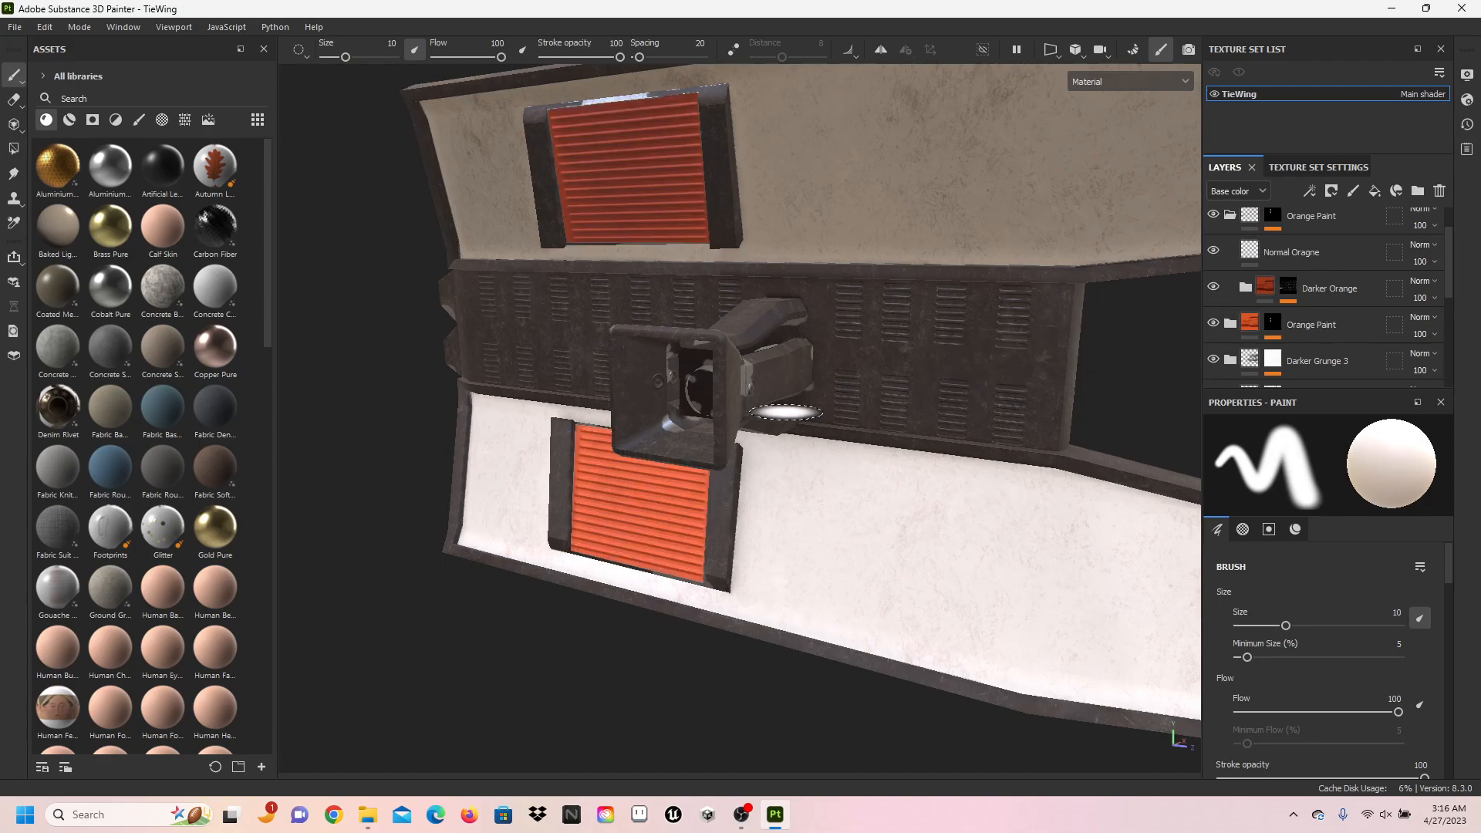
- Inspect the lower orange vent up close, toggling the Darker Orange and lower Orange Paint folders off and on again
{"action": "scroll", "coordinate": [784, 412], "scroll_direction": "up", "scroll_amount": 3}
{"action": "middle_click_drag", "start_coordinate": [725, 507], "coordinate": [974, 355], "text": "alt"}
{"action": "scroll", "coordinate": [992, 371], "scroll_direction": "up", "scroll_amount": 3}
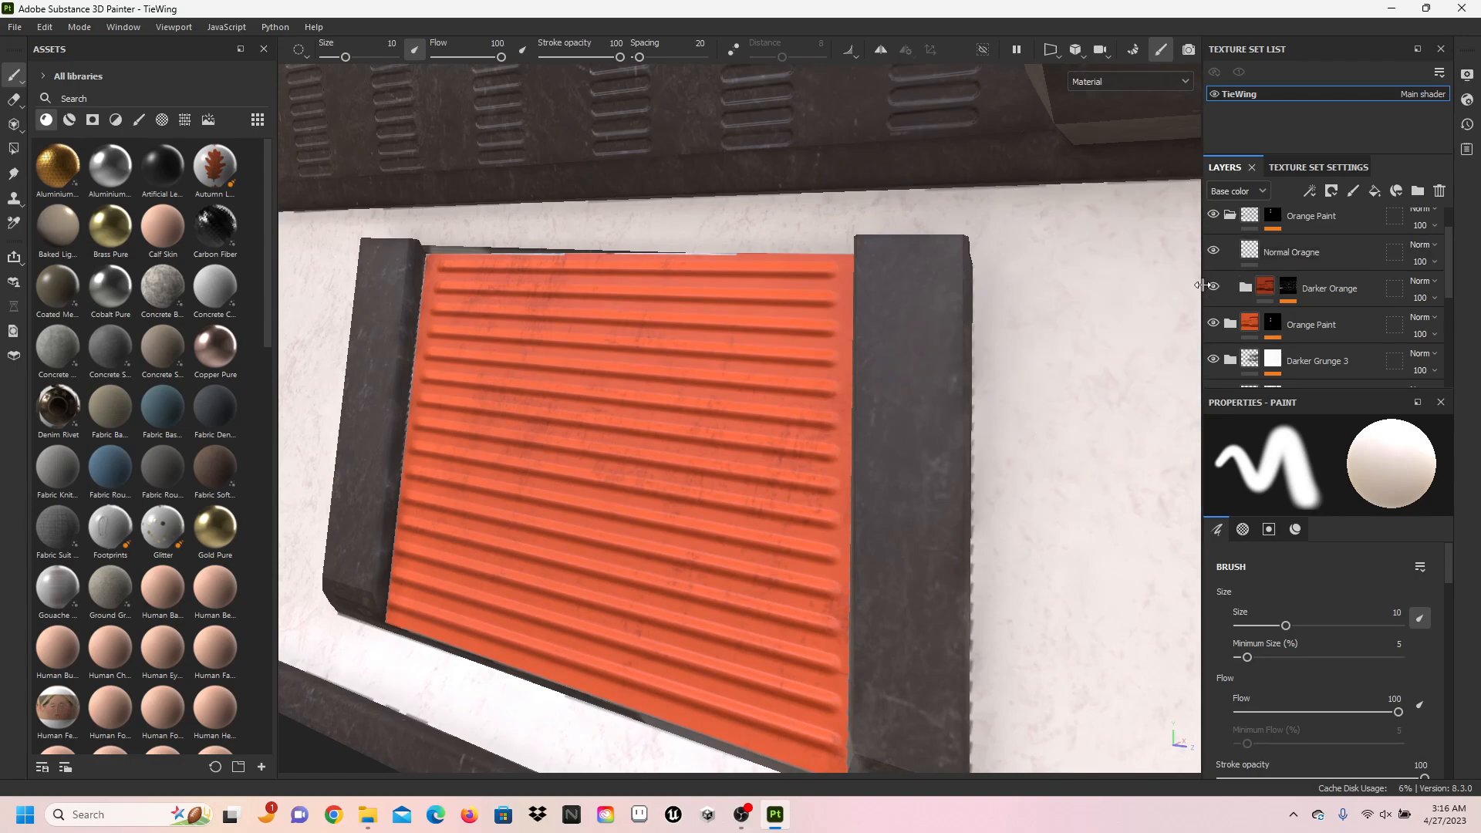
{"action": "left_click", "coordinate": [1214, 288]}
{"action": "left_click", "coordinate": [1214, 288]}
{"action": "left_click", "coordinate": [1213, 323]}
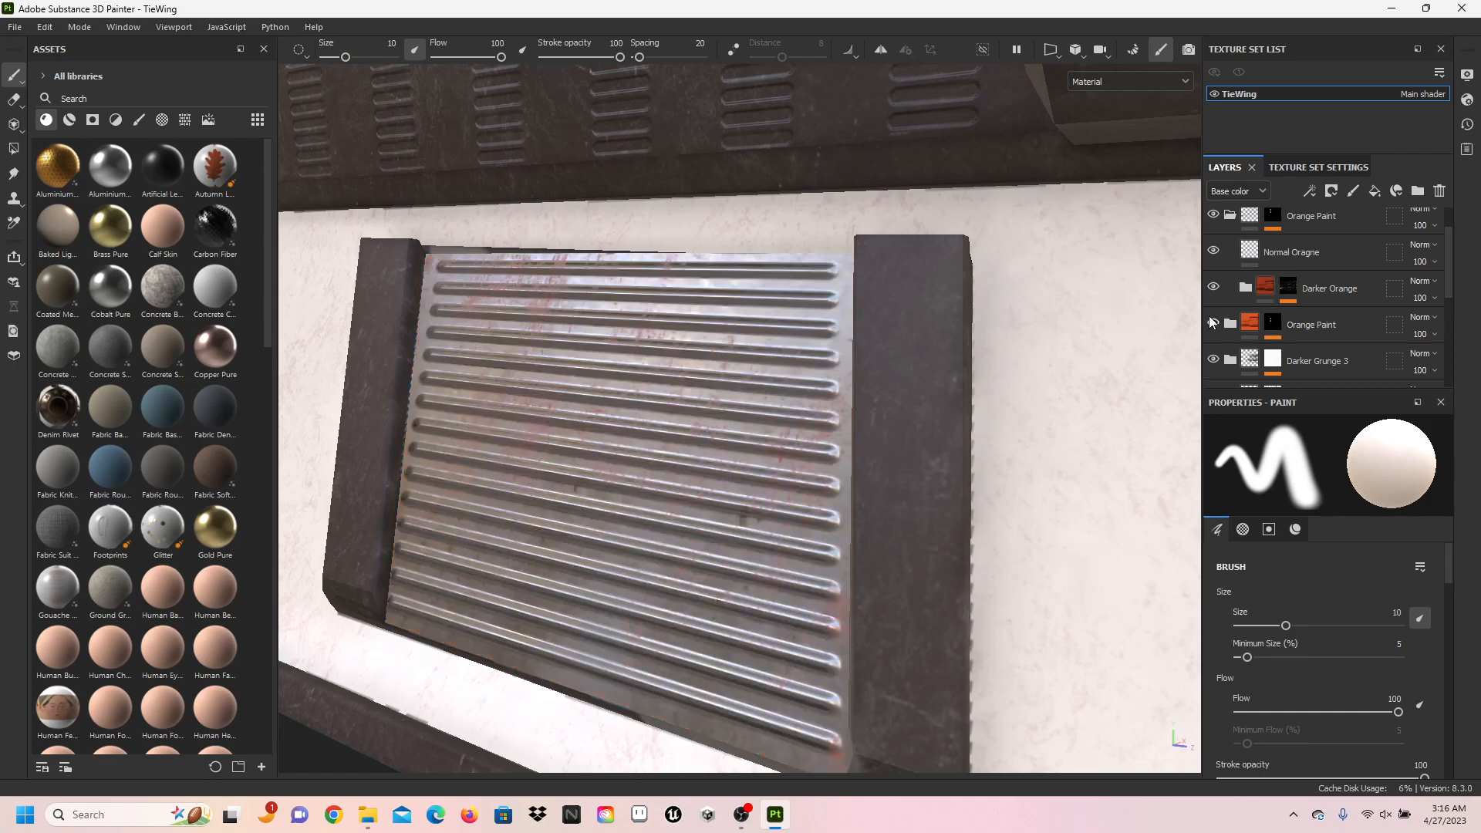
{"action": "left_click", "coordinate": [1213, 324]}
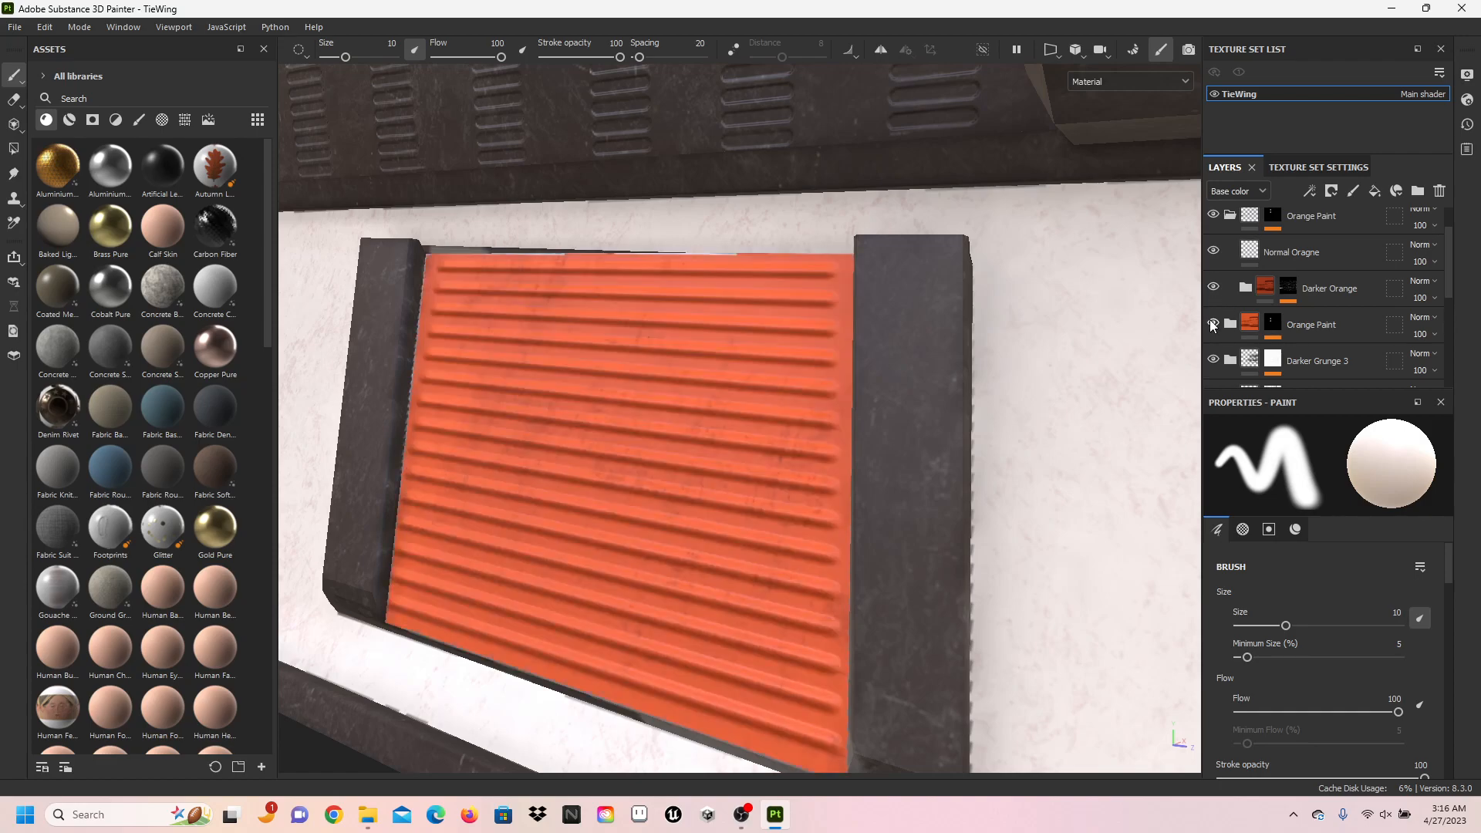
- Compare the wing's white panels around the orange vent with the Turret Paint and Lighter Turret Paint folders hidden and shown
{"action": "scroll", "coordinate": [1230, 329], "scroll_direction": "down", "scroll_amount": 3}
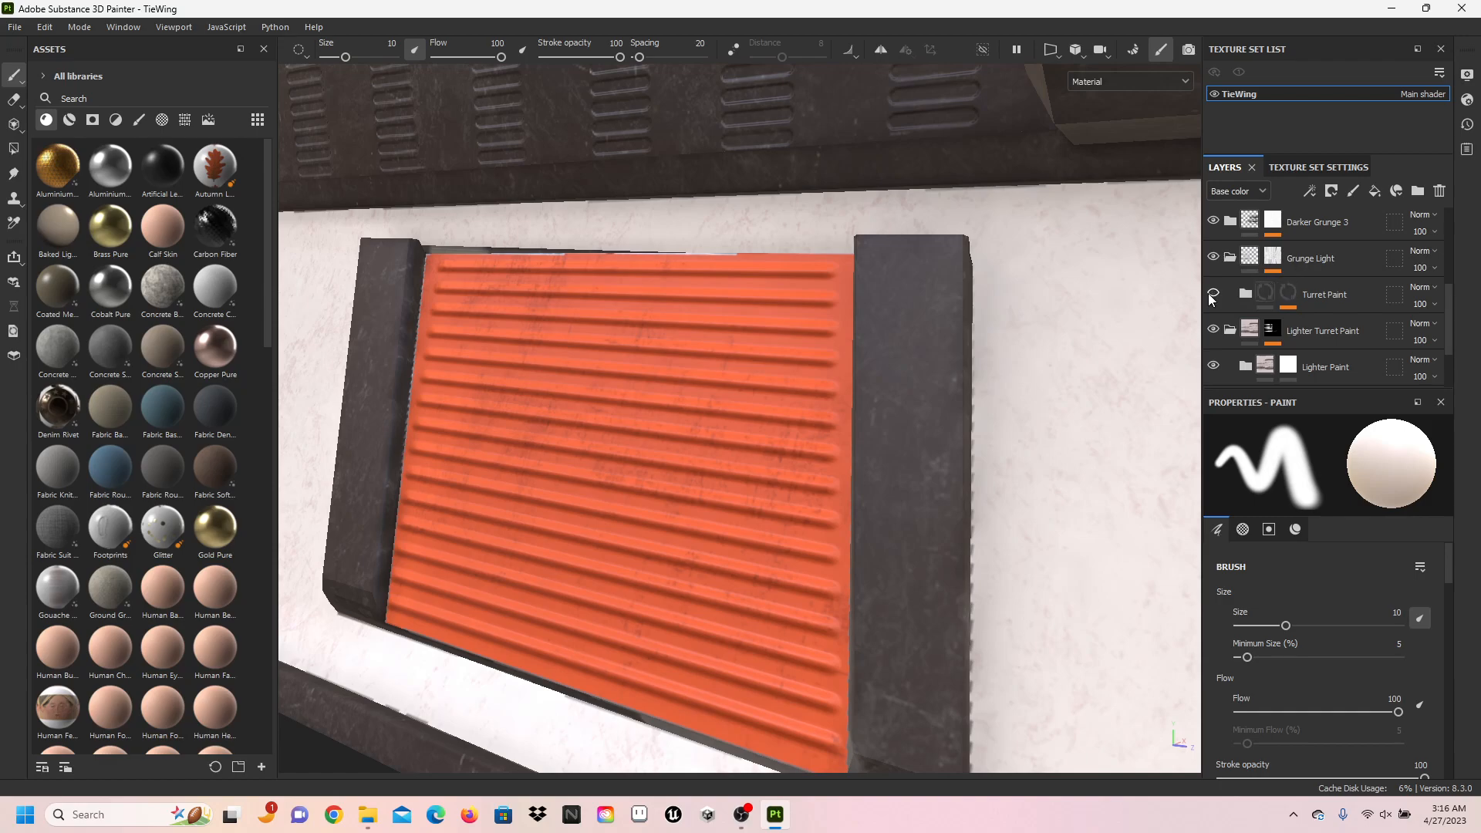
{"action": "left_click", "coordinate": [1213, 294]}
{"action": "scroll", "coordinate": [1073, 331], "scroll_direction": "down", "scroll_amount": 5}
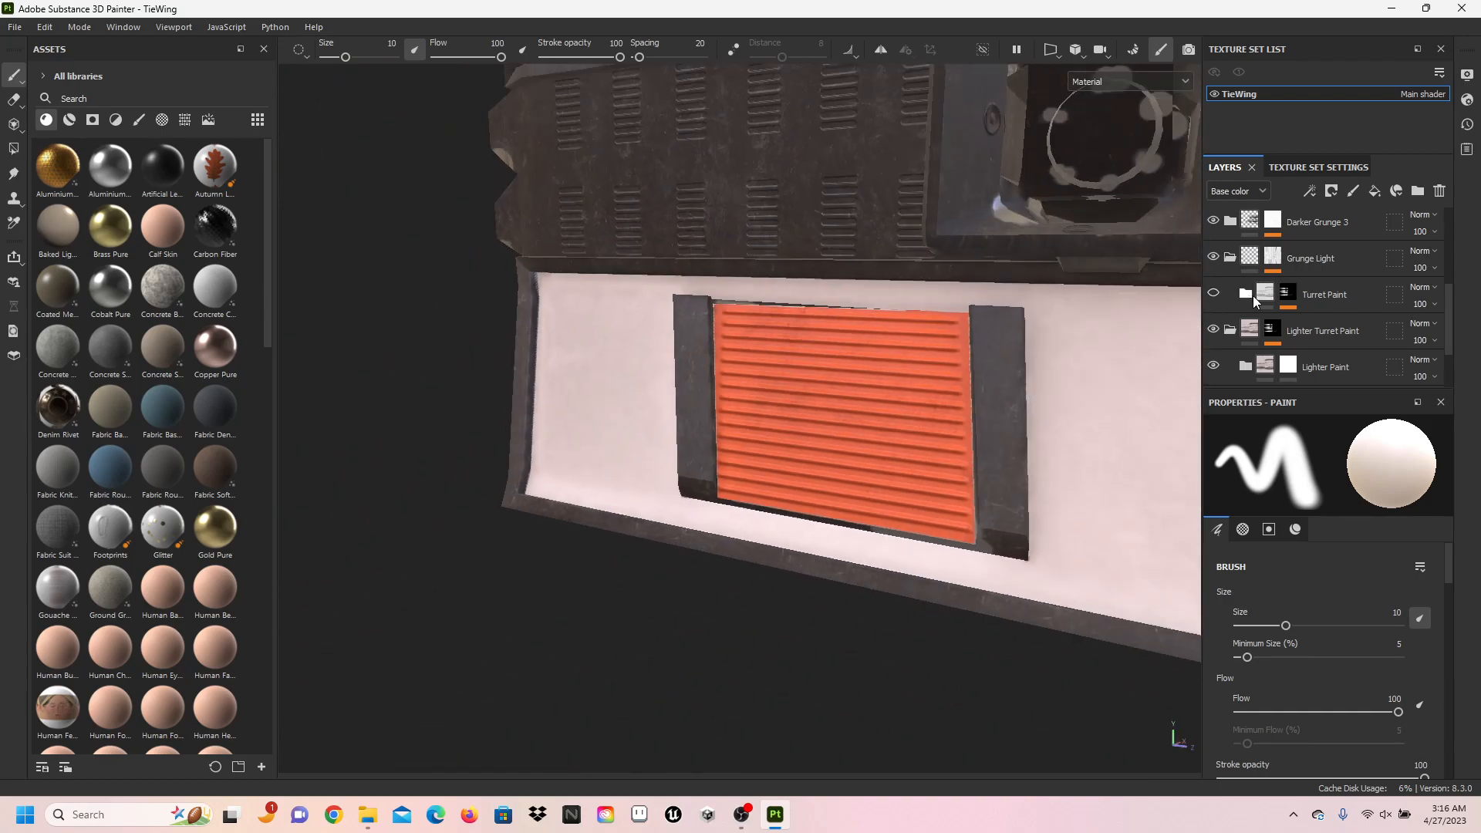
{"action": "left_click", "coordinate": [1231, 330]}
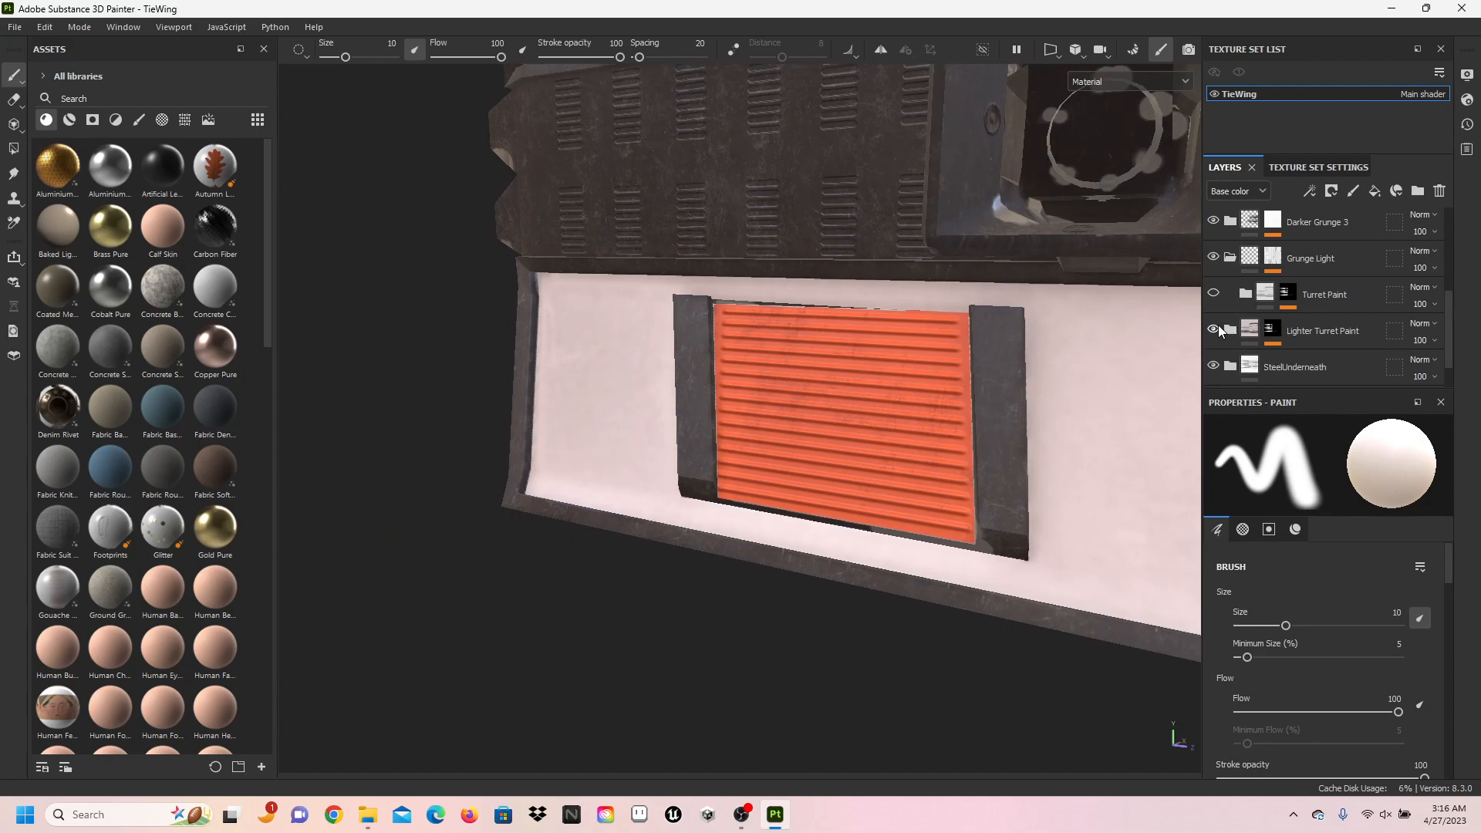
{"action": "left_click", "coordinate": [1217, 328]}
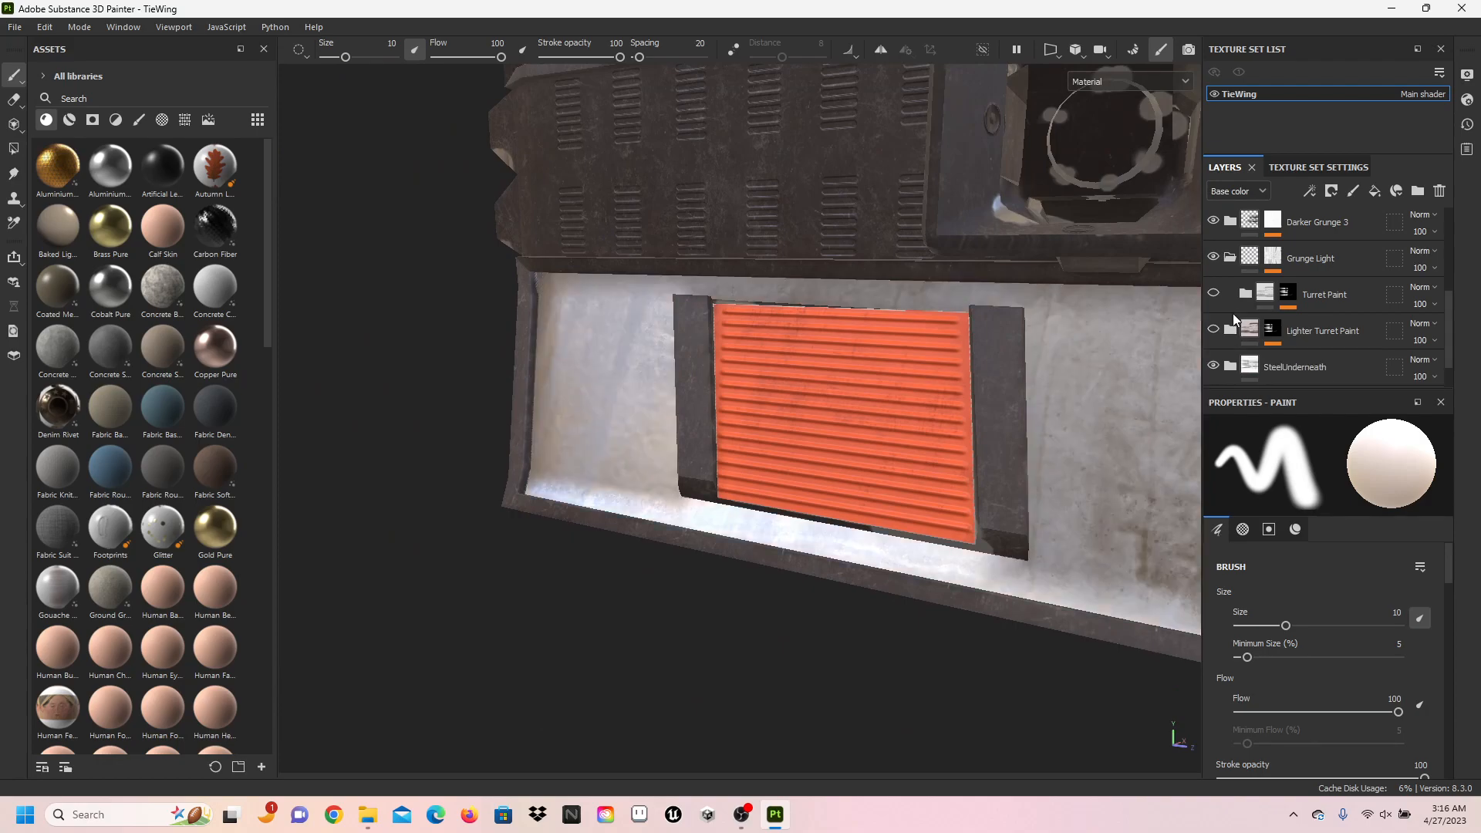
{"action": "left_click", "coordinate": [1214, 294]}
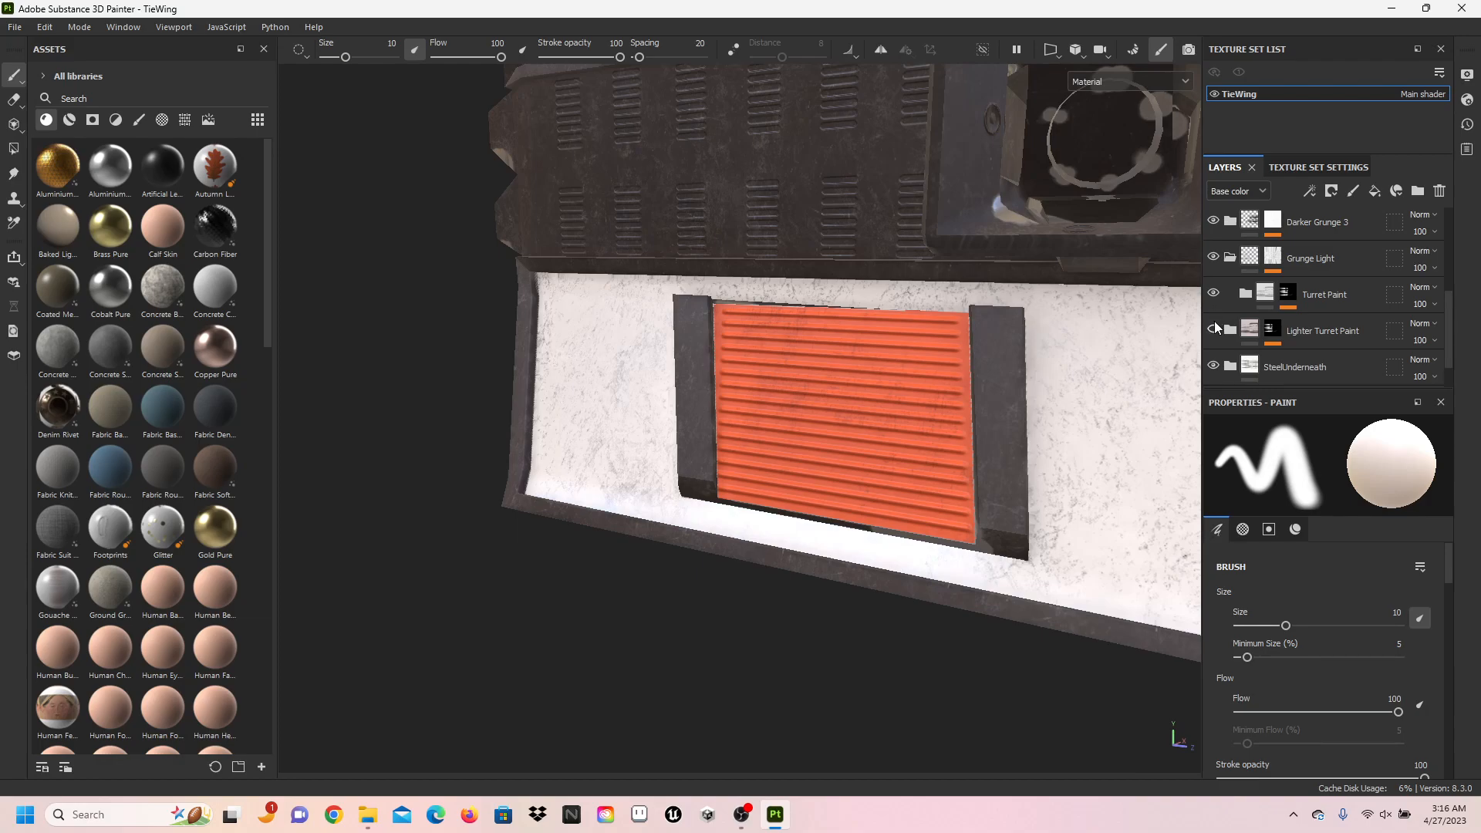
{"action": "left_click", "coordinate": [1215, 331]}
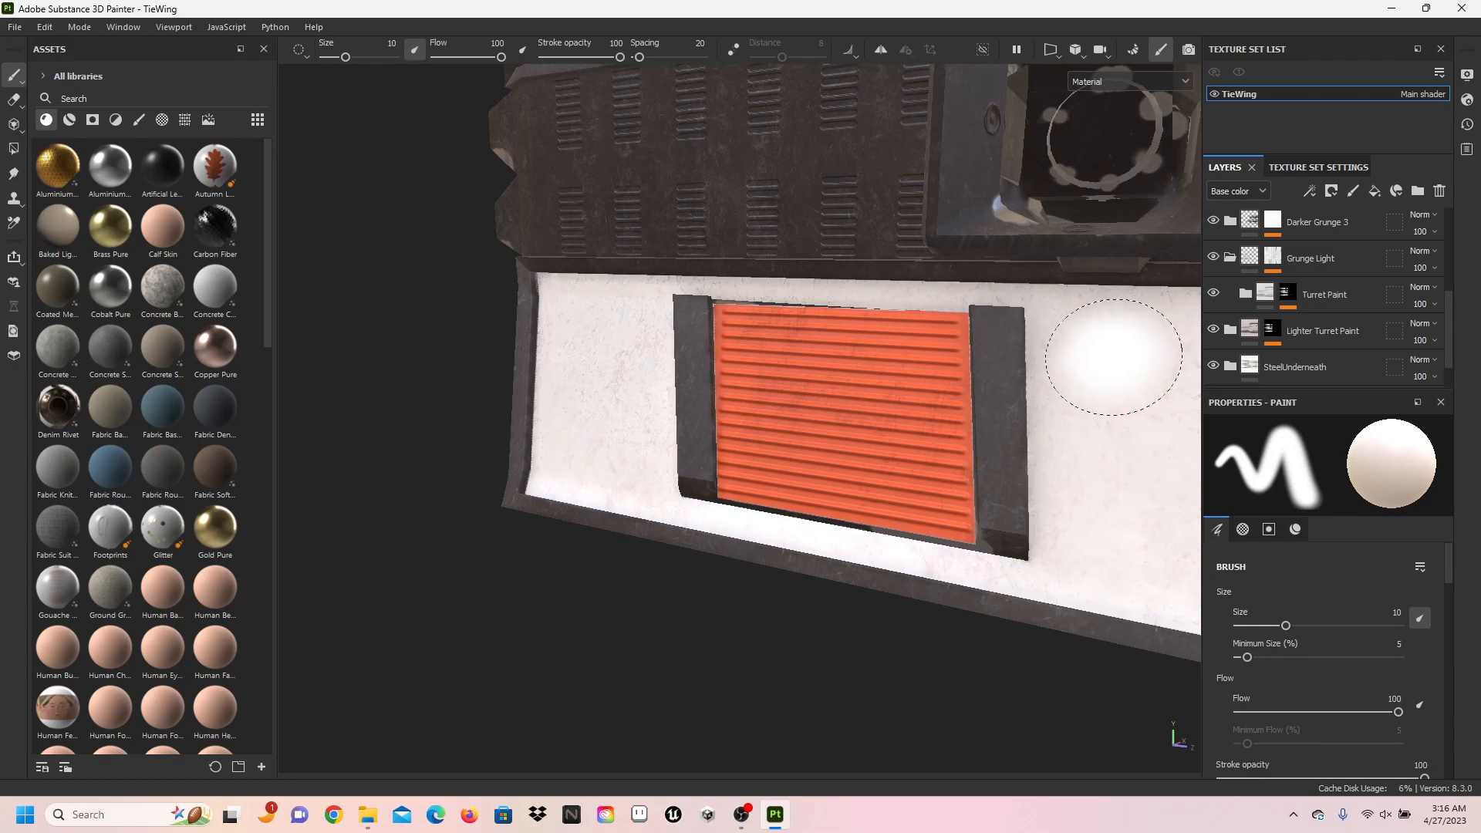
- Inspect the wing's outer side, with its white panels and the dark center strip
{"action": "scroll", "coordinate": [887, 377], "scroll_direction": "down", "scroll_amount": 3}
{"action": "middle_click_drag", "start_coordinate": [968, 417], "coordinate": [456, 406], "text": "alt"}
{"action": "scroll", "coordinate": [996, 318], "scroll_direction": "down", "scroll_amount": 1}
{"action": "mouse_move", "coordinate": [1028, 310]}
{"action": "left_mouse_down", "text": "alt"}
{"action": "mouse_move", "coordinate": [1044, 305]}
{"action": "mouse_move", "coordinate": [443, 281]}
{"action": "mouse_move", "coordinate": [443, 308]}
{"action": "left_mouse_up", "text": "alt"}
{"action": "middle_click_drag", "start_coordinate": [781, 316], "coordinate": [271, 479], "text": "alt"}
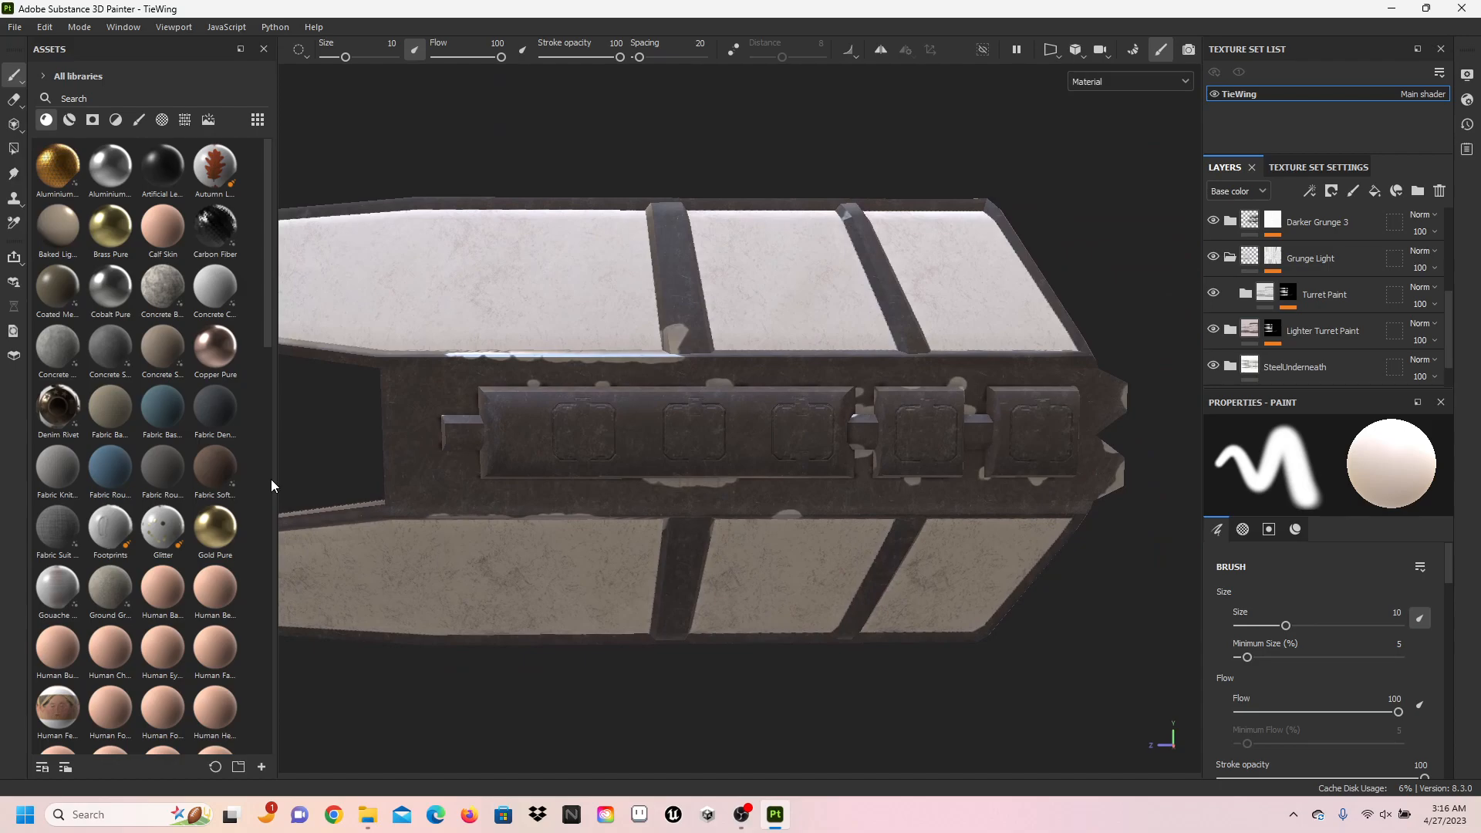
- Open the recent project GunUnderShip.spp, discarding the changes to TieWing
{"action": "left_click", "coordinate": [15, 27]}
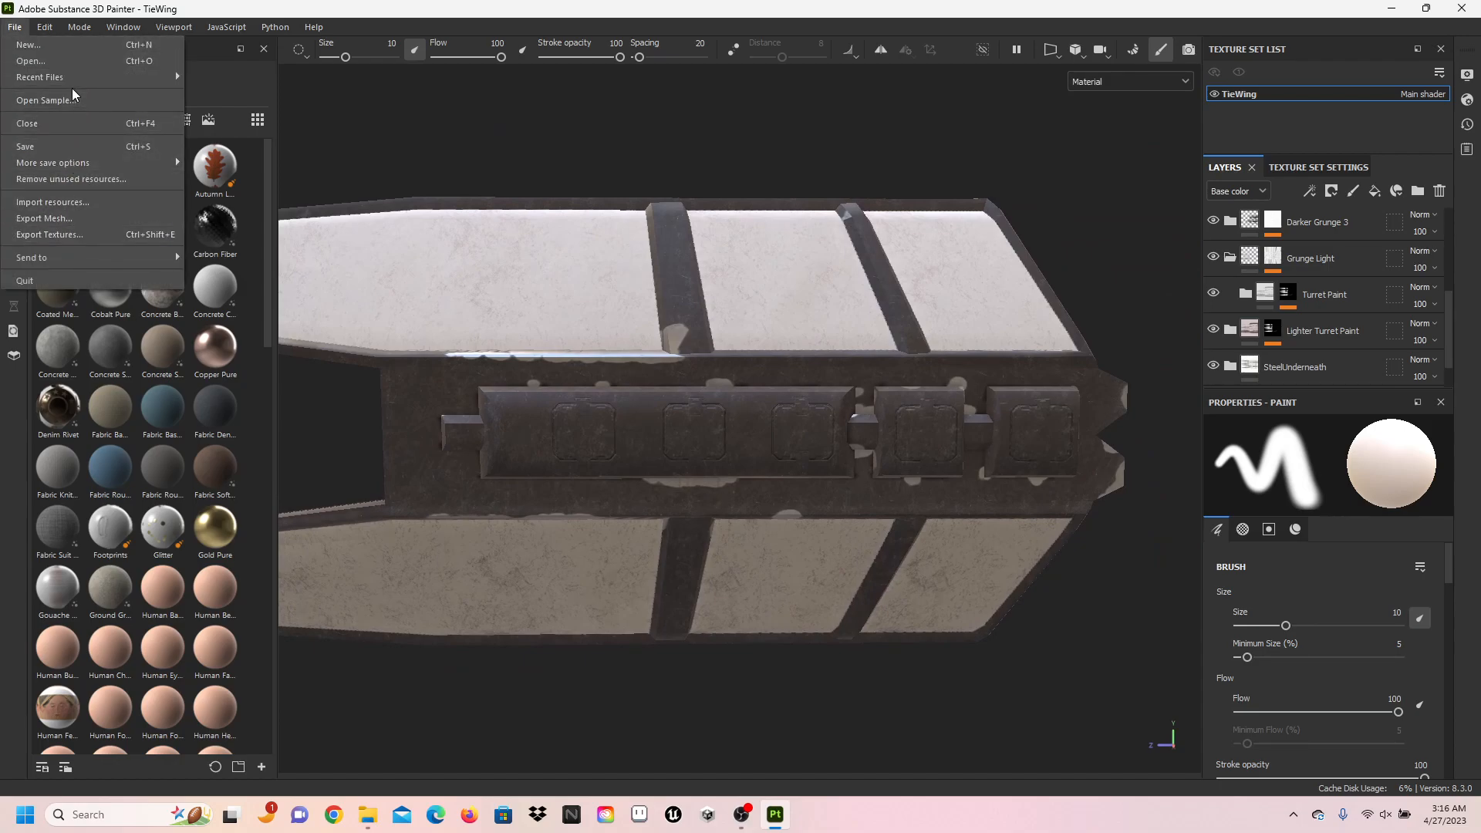
{"action": "mouse_move", "coordinate": [67, 77]}
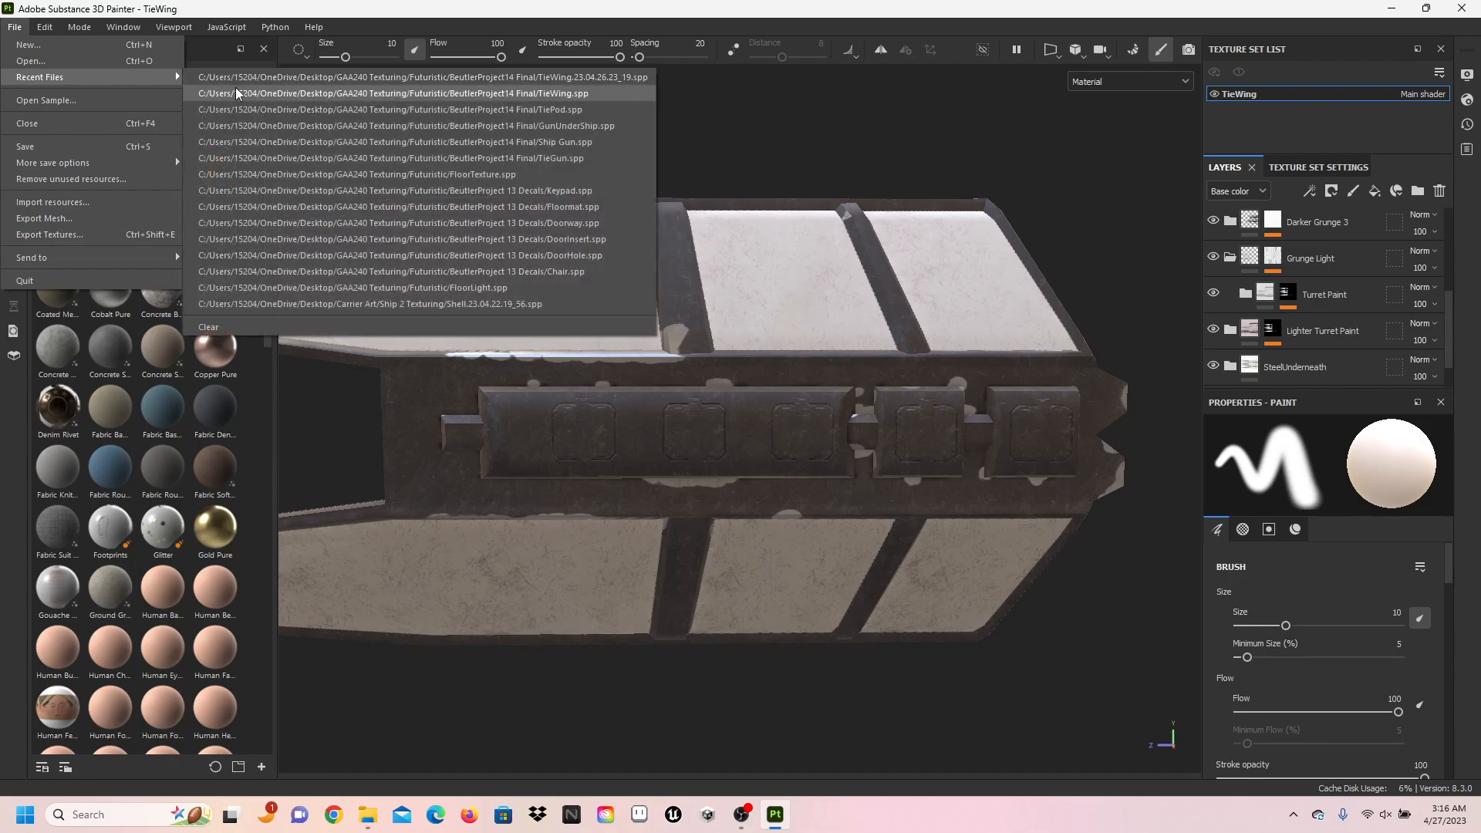
{"action": "left_click", "coordinate": [243, 130]}
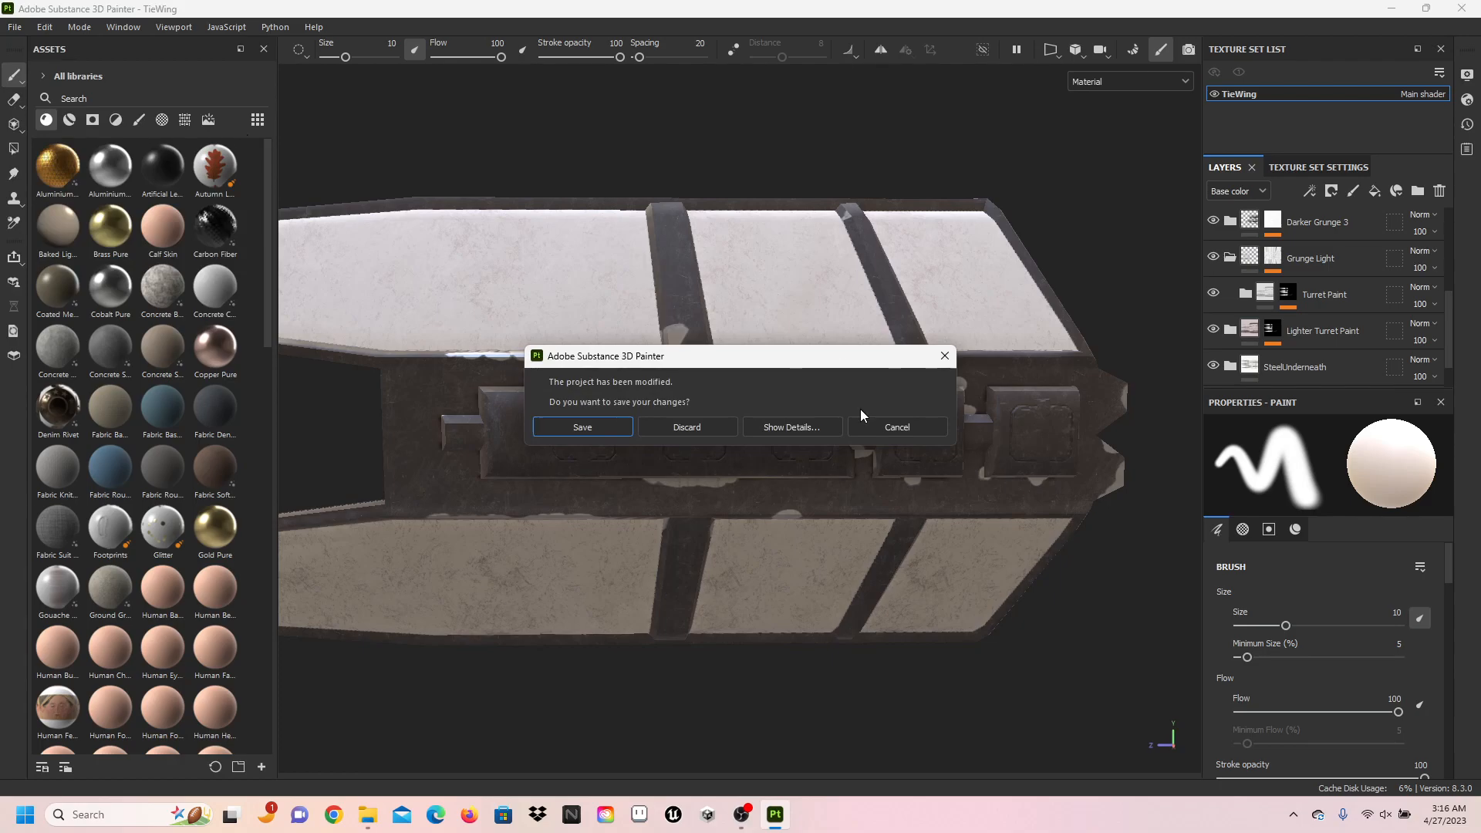
{"action": "left_click", "coordinate": [717, 427]}
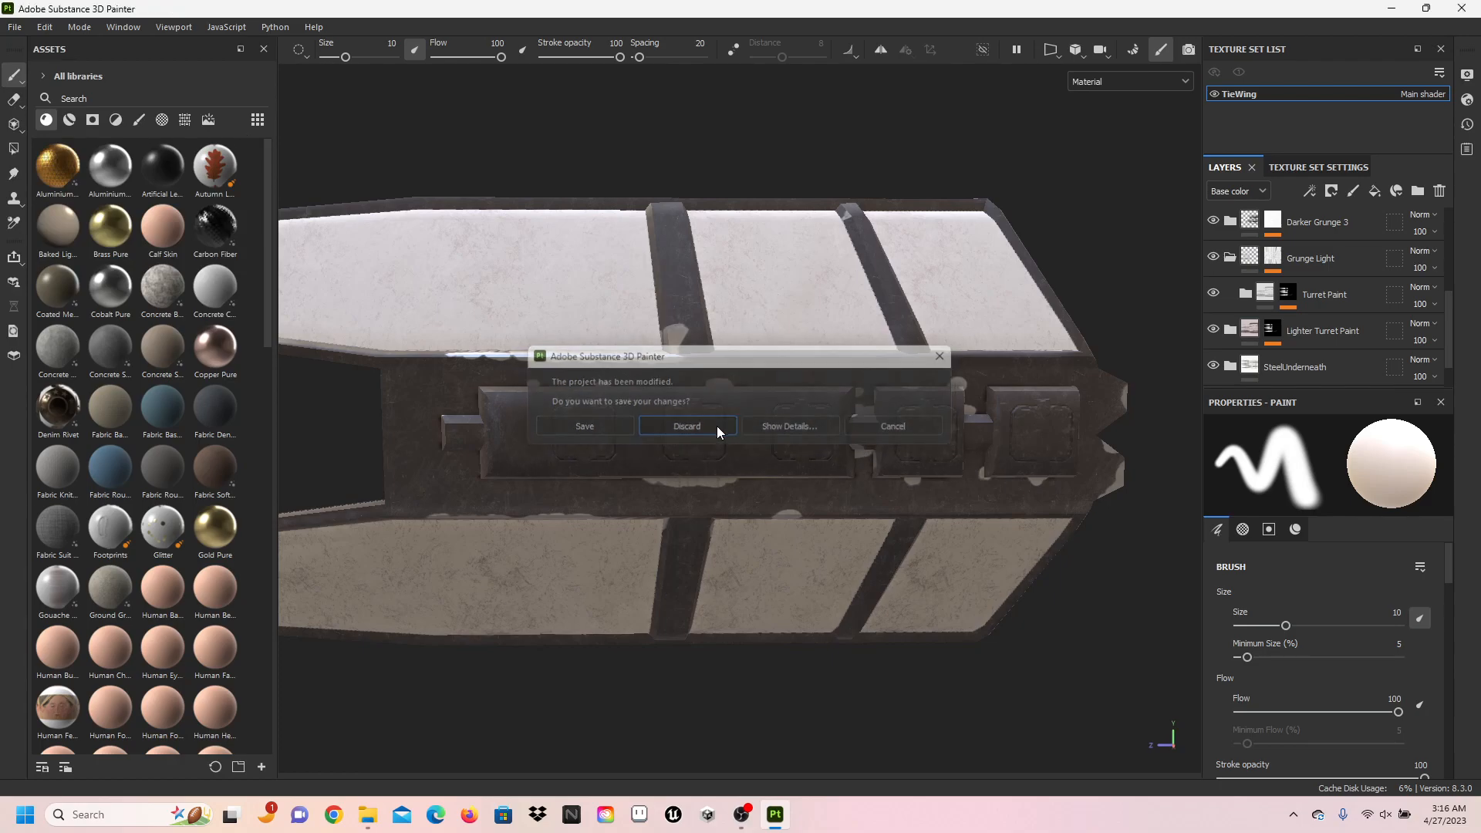
- Look over the starfighter project files in File Explorer and return to Substance 3D Painter
{"action": "left_click", "coordinate": [368, 818]}
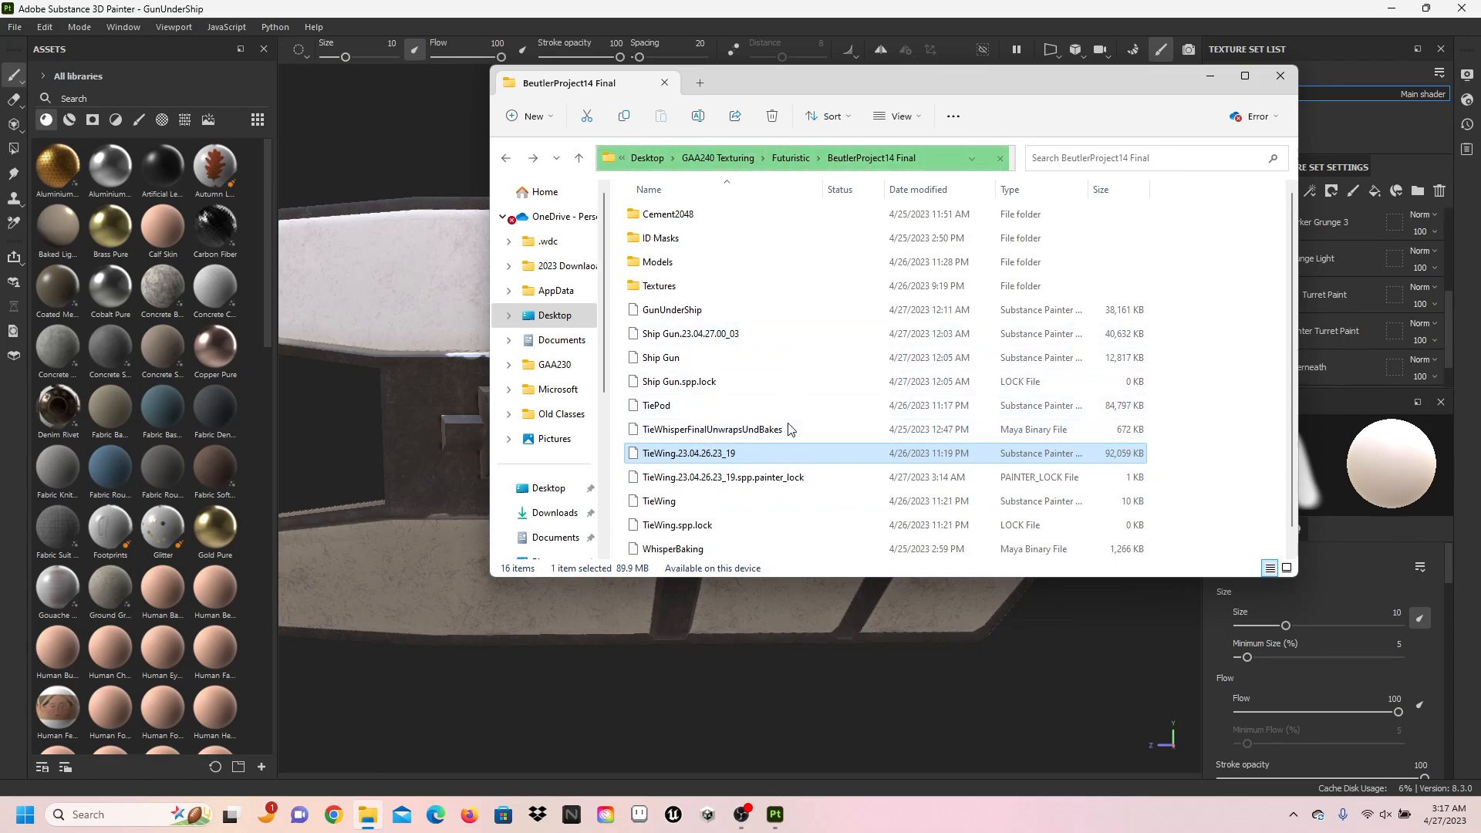
{"action": "scroll", "coordinate": [844, 429], "scroll_direction": "down", "scroll_amount": 1}
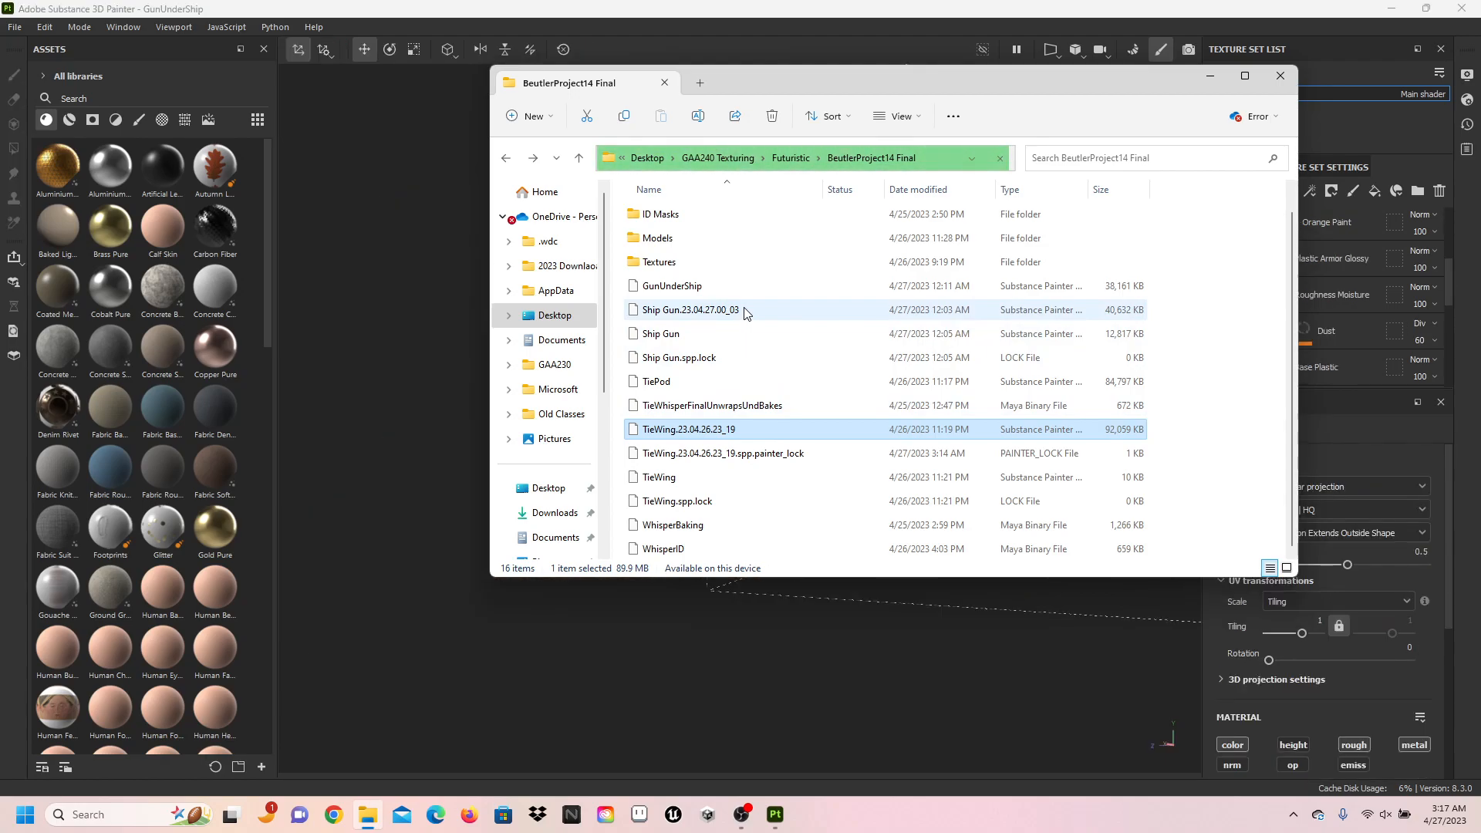
{"action": "left_click", "coordinate": [362, 381]}
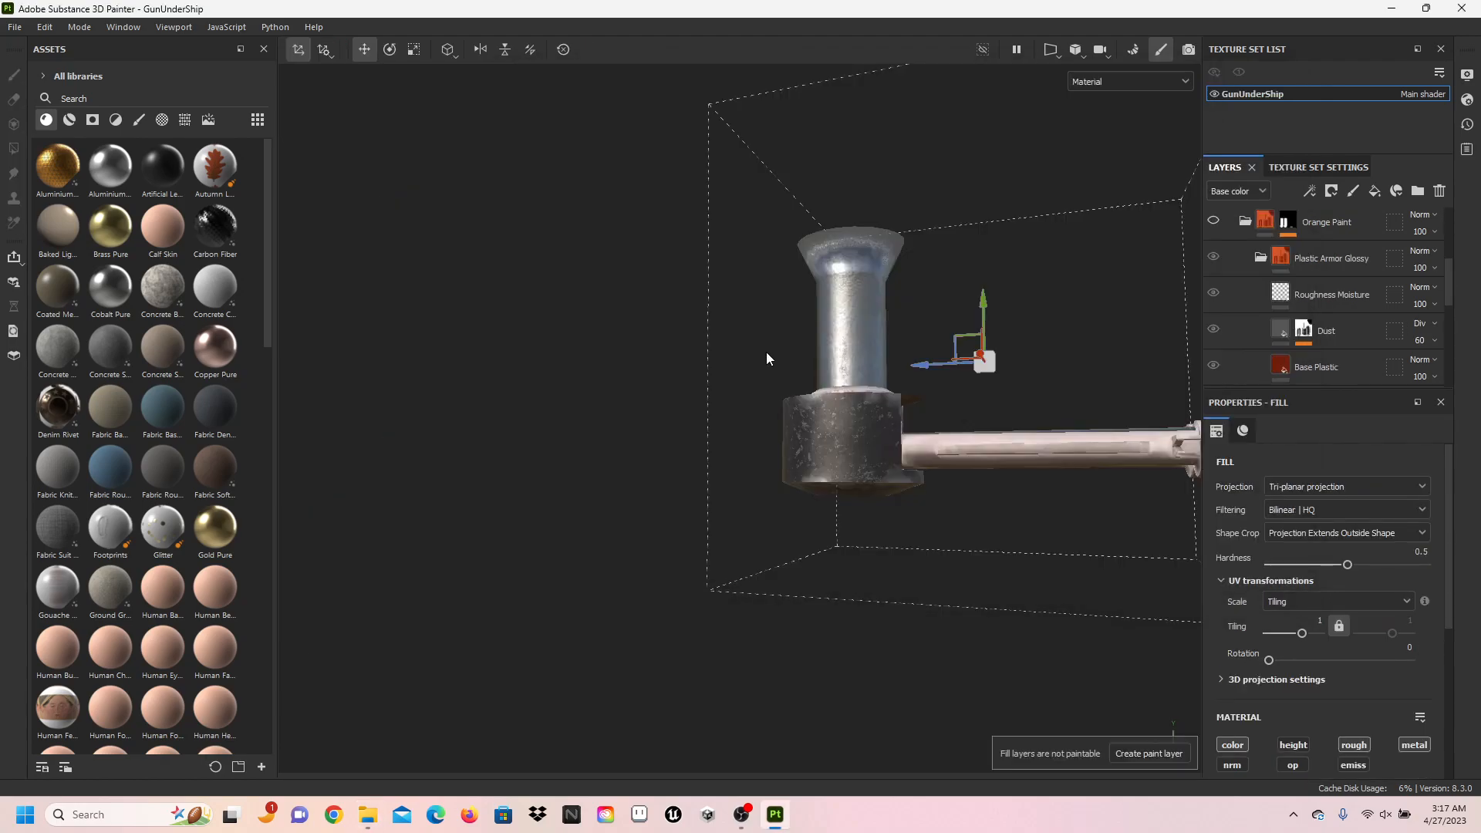
- Inspect the under-ship gun from the side and front, including its mount, barrels and red lenses
{"action": "scroll", "coordinate": [761, 352], "scroll_direction": "down", "scroll_amount": 3}
{"action": "left_click_drag", "start_coordinate": [994, 312], "coordinate": [555, 359], "text": "alt"}
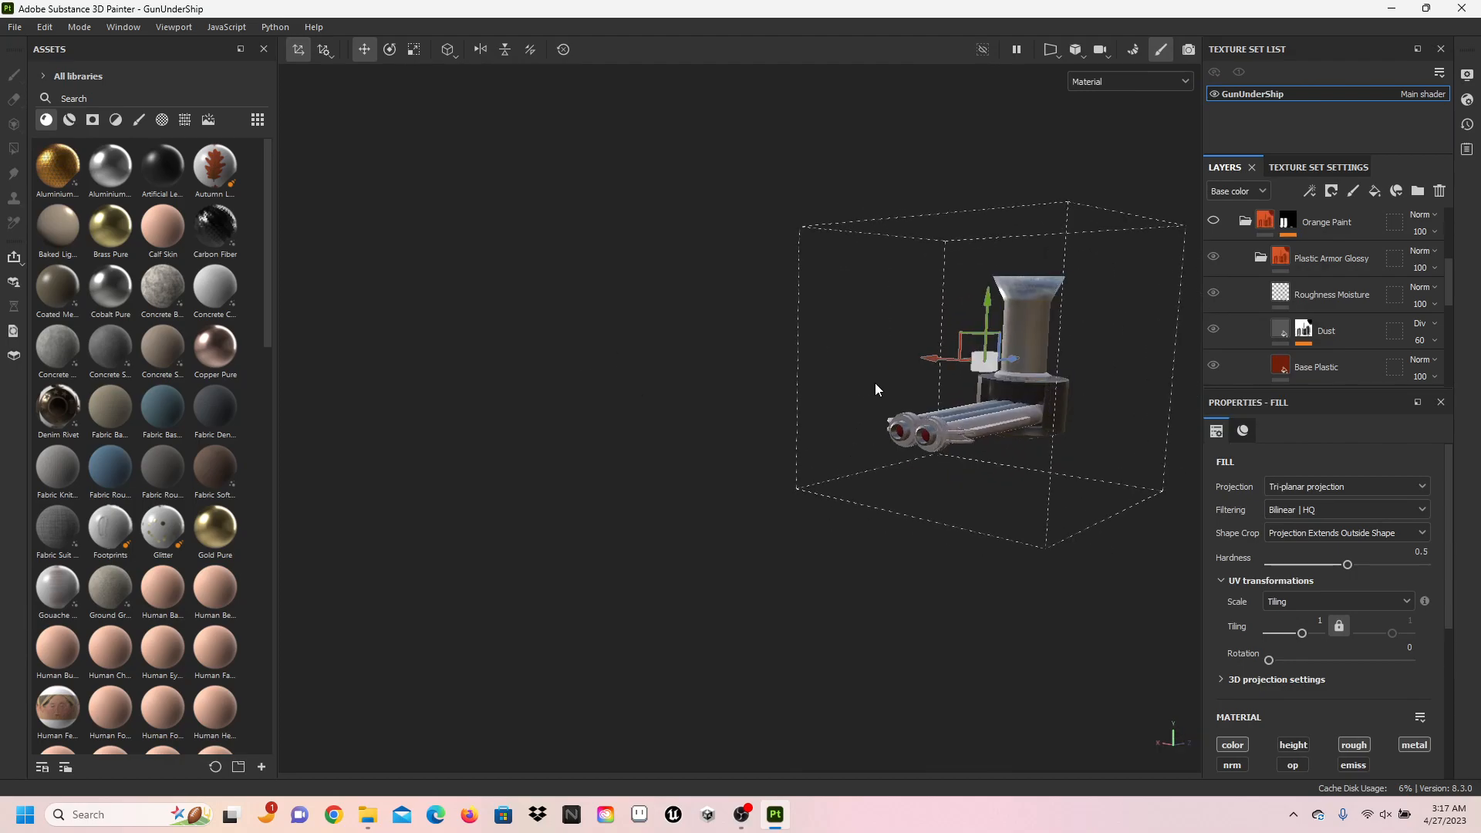
{"action": "scroll", "coordinate": [965, 383], "scroll_direction": "up", "scroll_amount": 6}
{"action": "middle_click_drag", "start_coordinate": [1080, 373], "coordinate": [865, 471], "text": "alt"}
{"action": "left_click_drag", "start_coordinate": [864, 471], "coordinate": [849, 367], "text": "alt"}
{"action": "left_click_drag", "start_coordinate": [858, 254], "coordinate": [1020, 348], "text": "alt"}
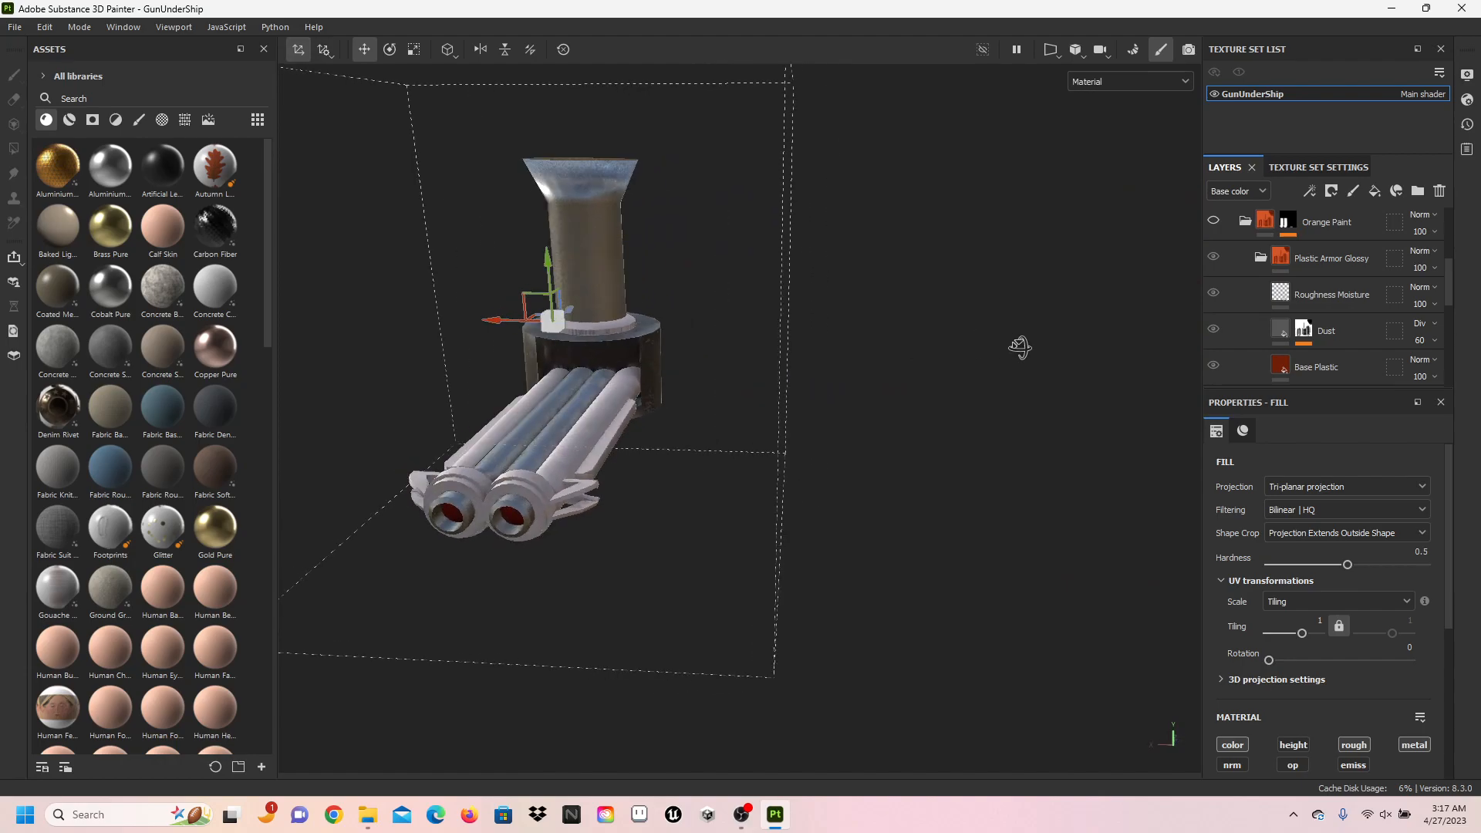
{"action": "scroll", "coordinate": [789, 429], "scroll_direction": "up", "scroll_amount": 1}
{"action": "left_click_drag", "start_coordinate": [789, 429], "coordinate": [1083, 456], "text": "alt"}
{"action": "scroll", "coordinate": [1034, 463], "scroll_direction": "up", "scroll_amount": 1}
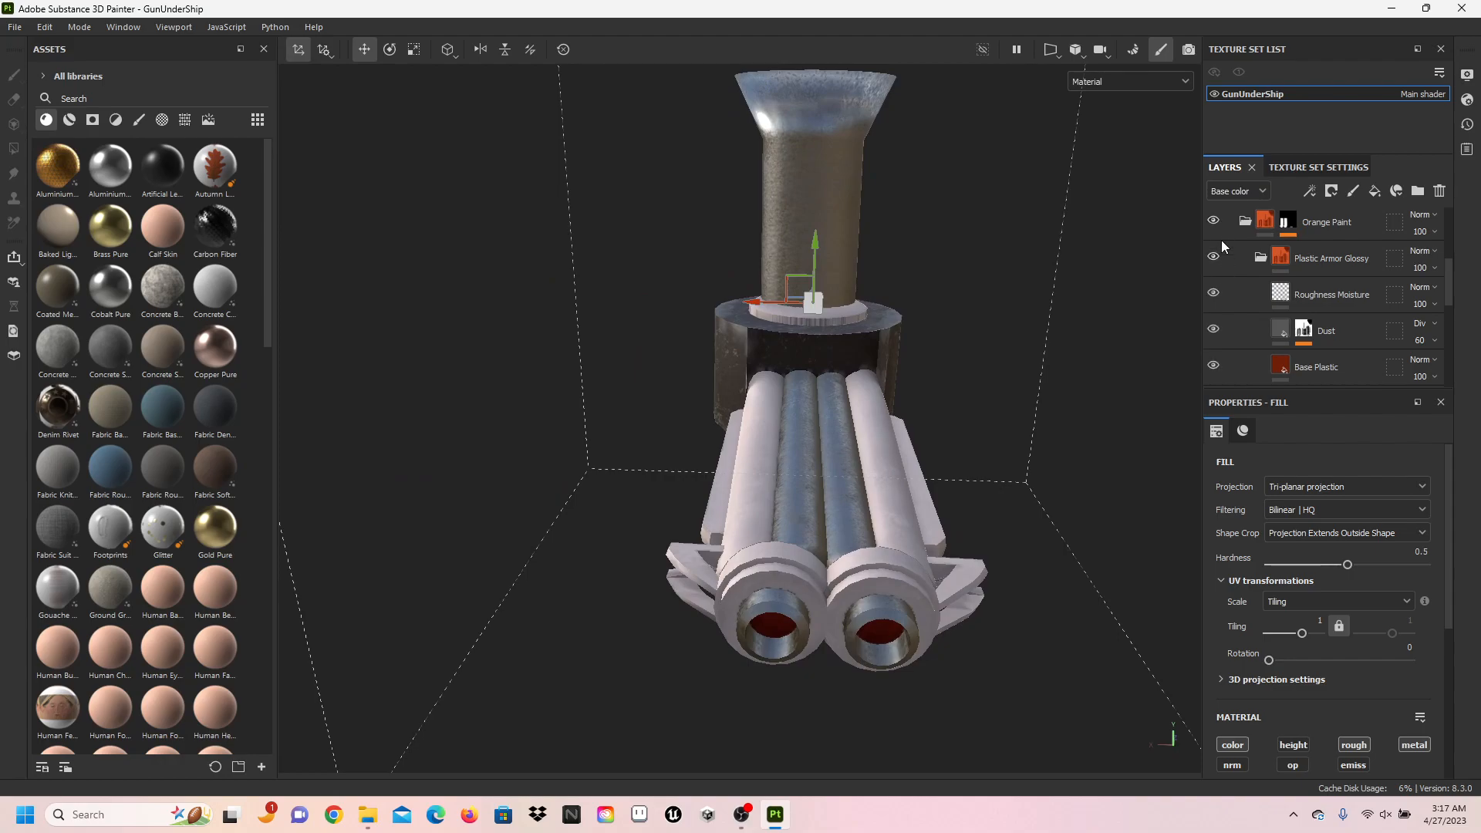
- Compare the whole gun with the ShipGunTexture folder hidden and shown
{"action": "scroll", "coordinate": [1265, 245], "scroll_direction": "up", "scroll_amount": 3}
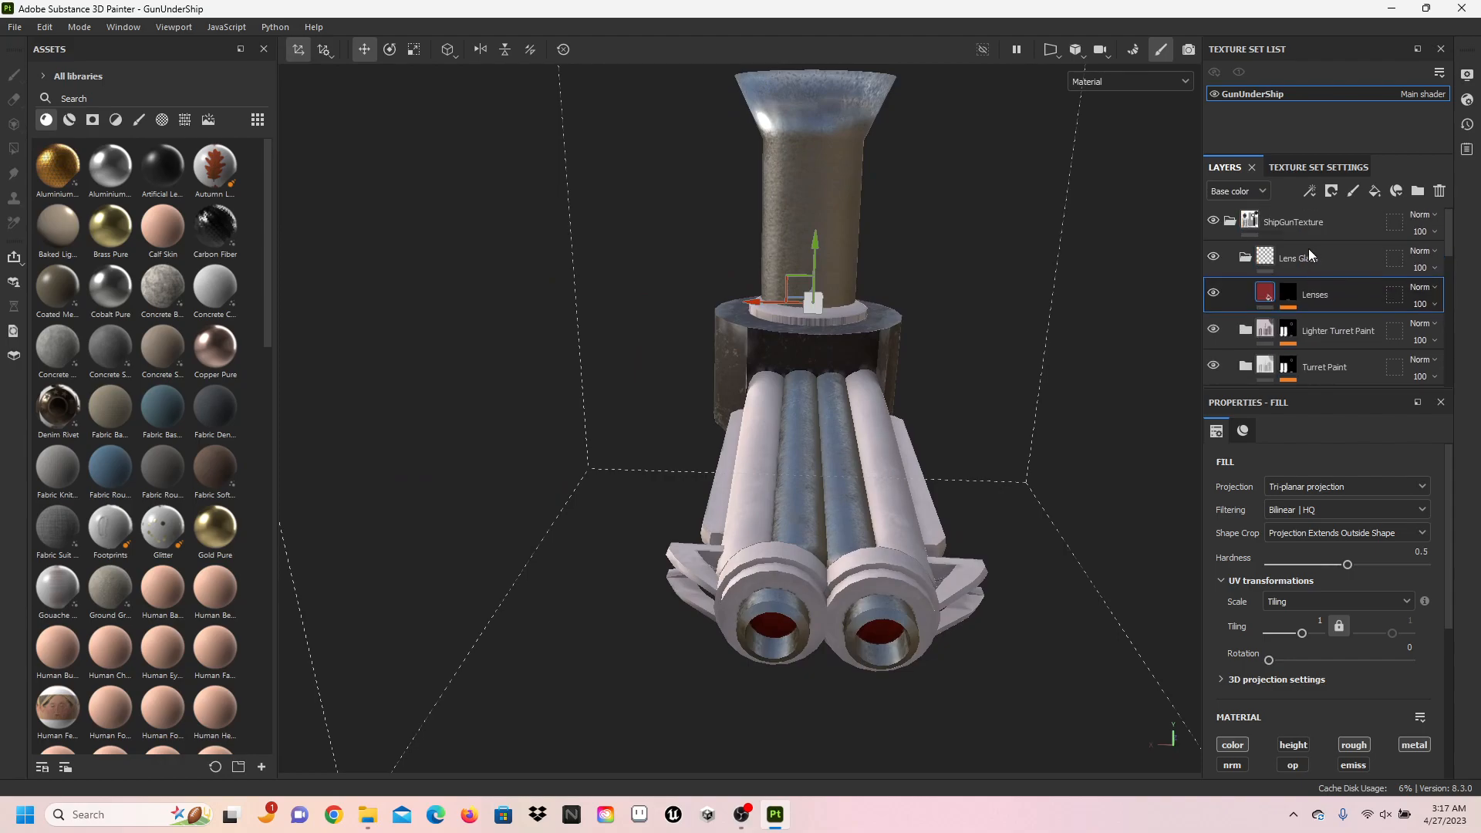
{"action": "left_click", "coordinate": [1213, 221]}
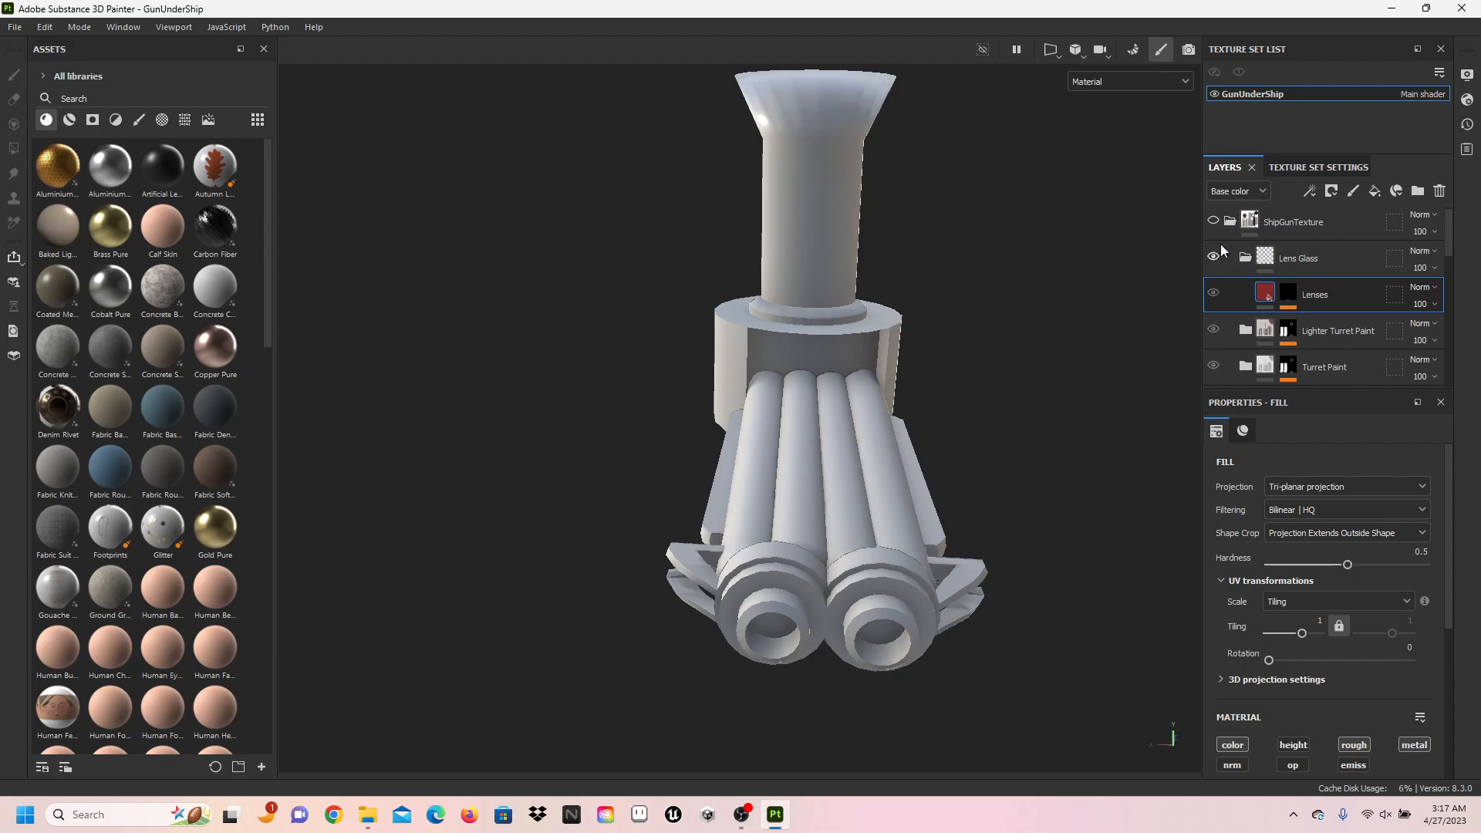
{"action": "left_click", "coordinate": [1230, 223]}
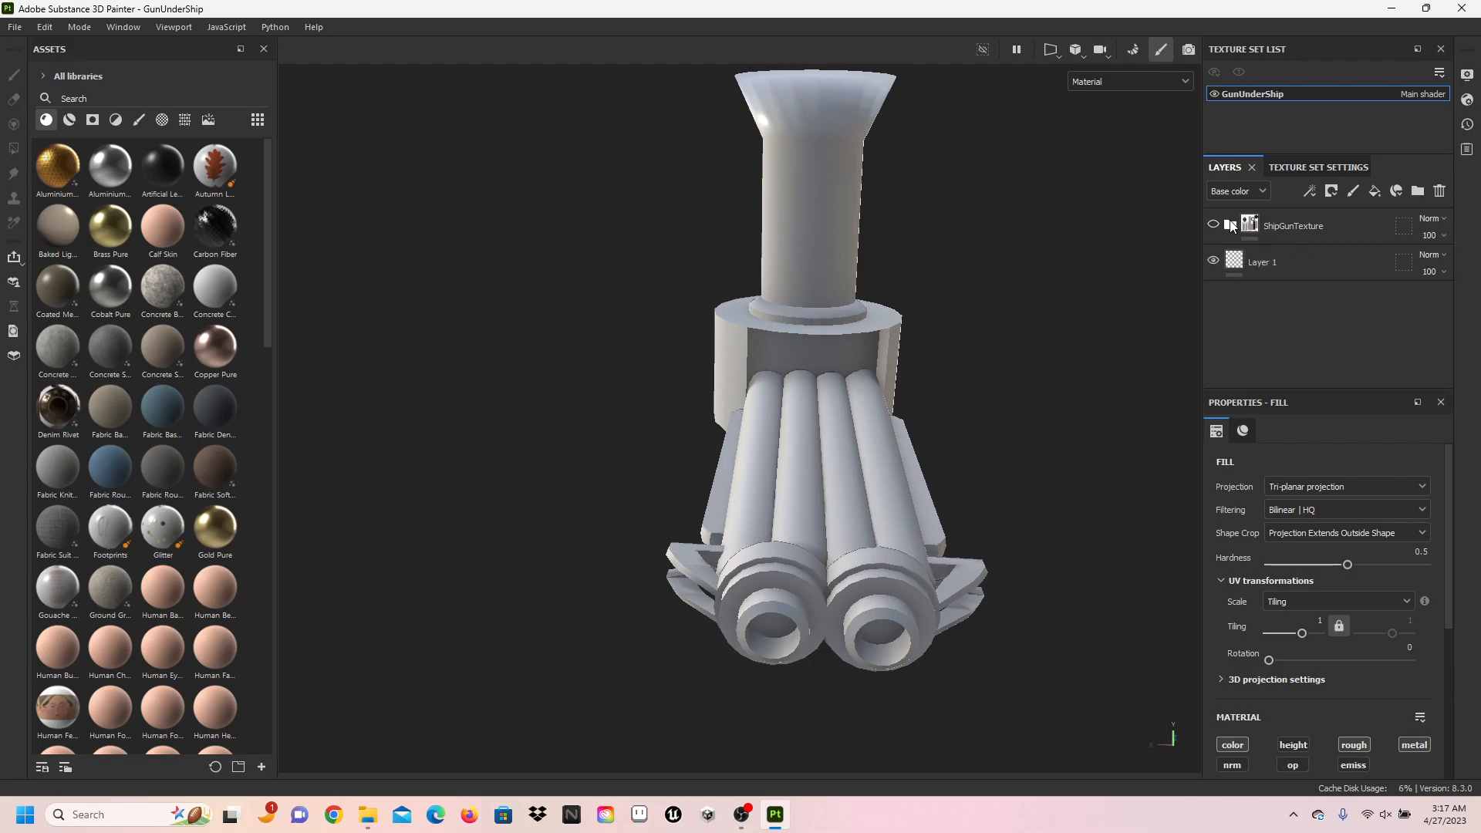
{"action": "left_click", "coordinate": [1231, 224]}
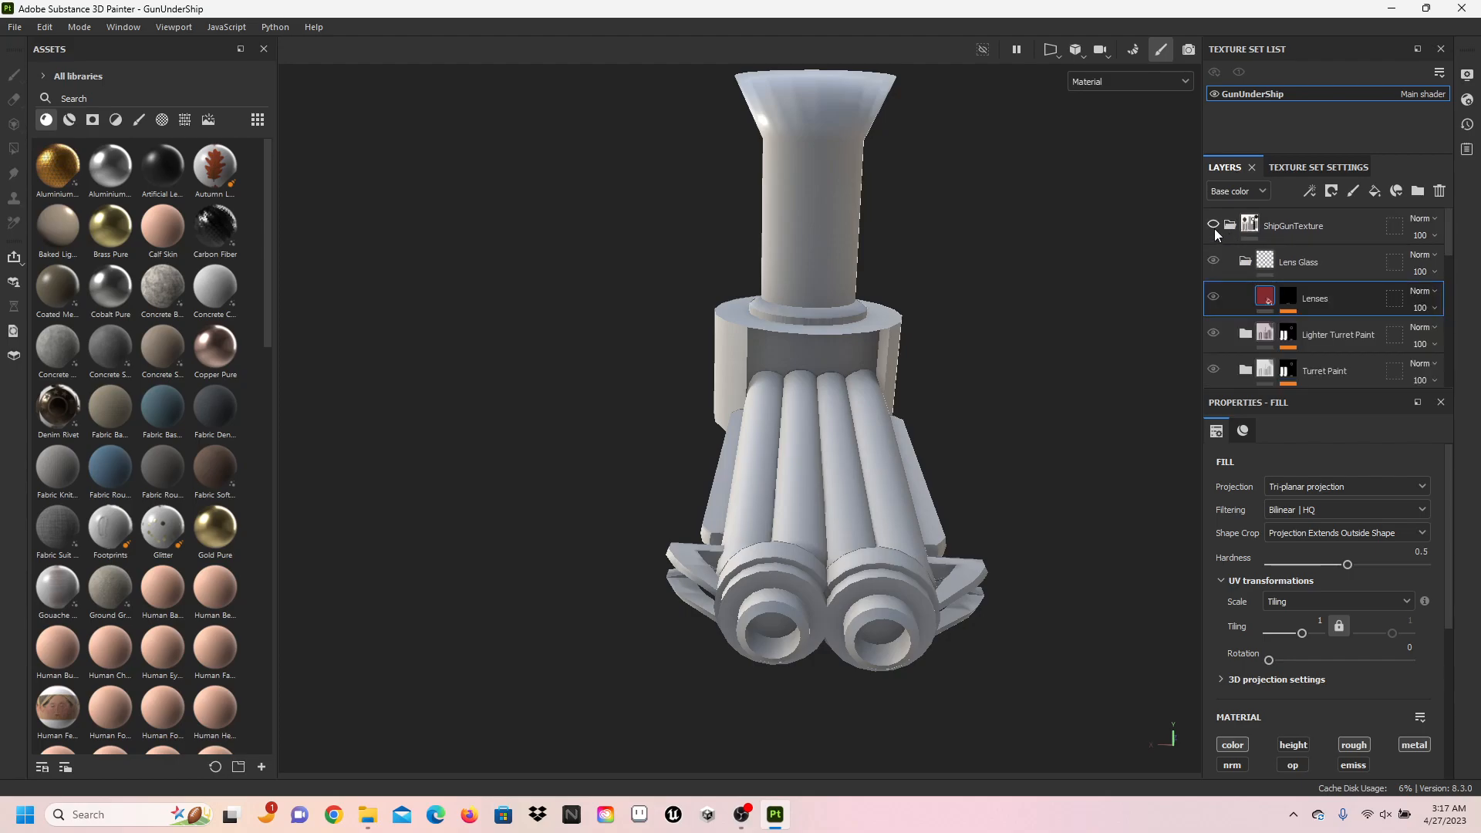
{"action": "left_click", "coordinate": [1214, 226]}
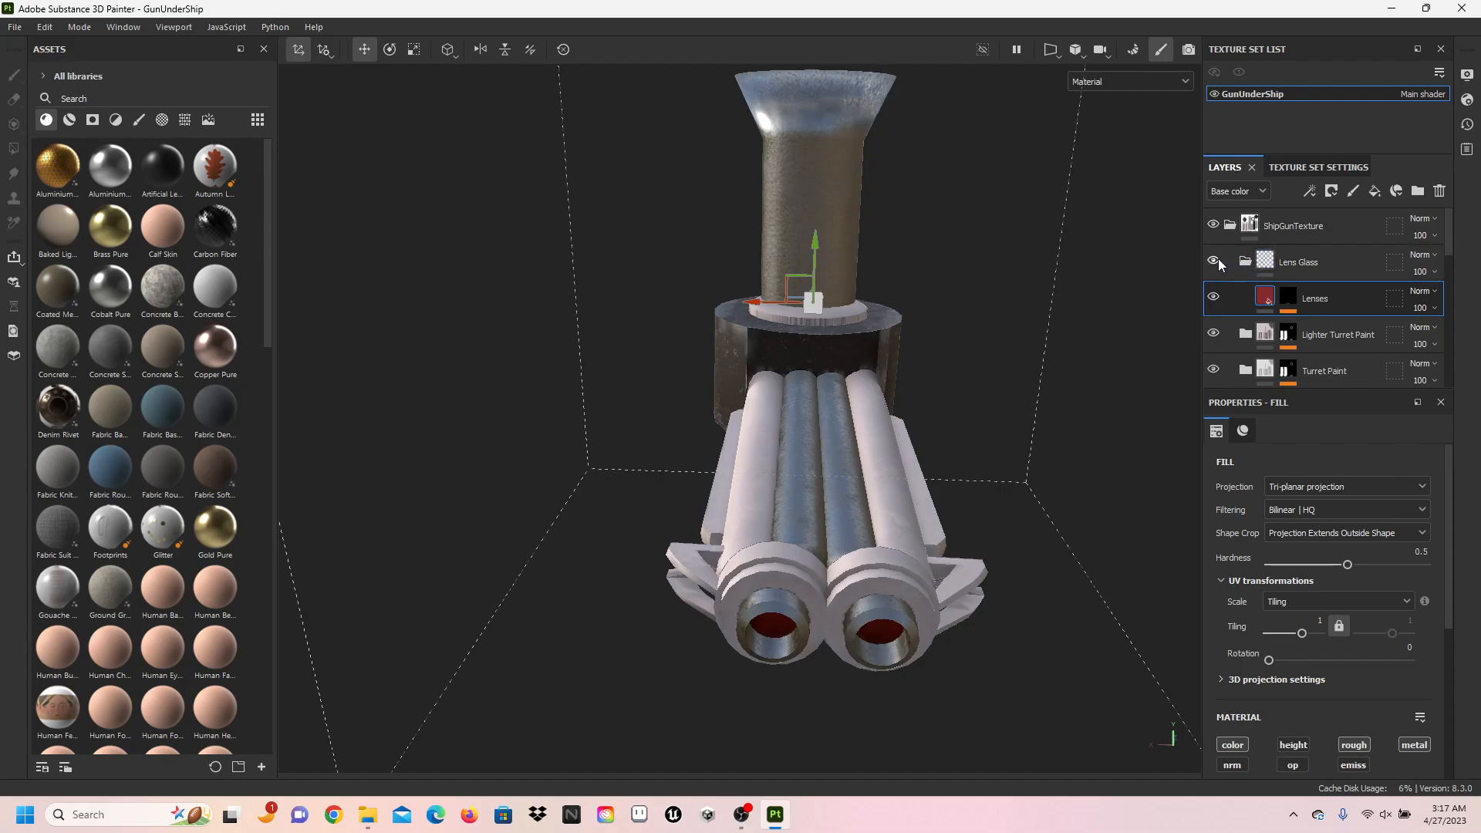
- Collapse the Lens Glass folder and toggle it and the Lighter Turret Paint folder off and on
{"action": "left_click", "coordinate": [1246, 262]}
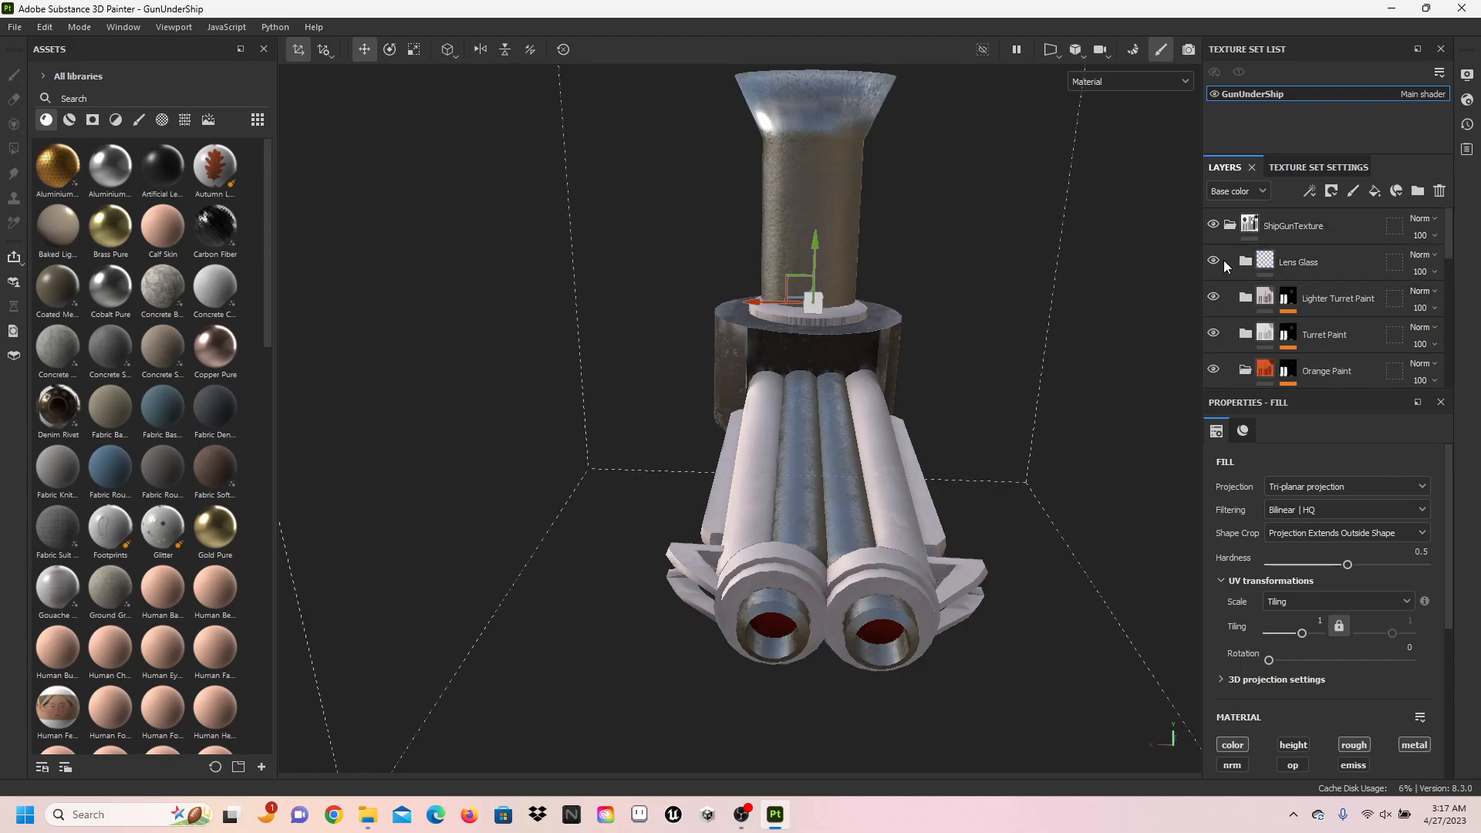
{"action": "left_click", "coordinate": [1215, 262]}
{"action": "left_click", "coordinate": [1215, 263]}
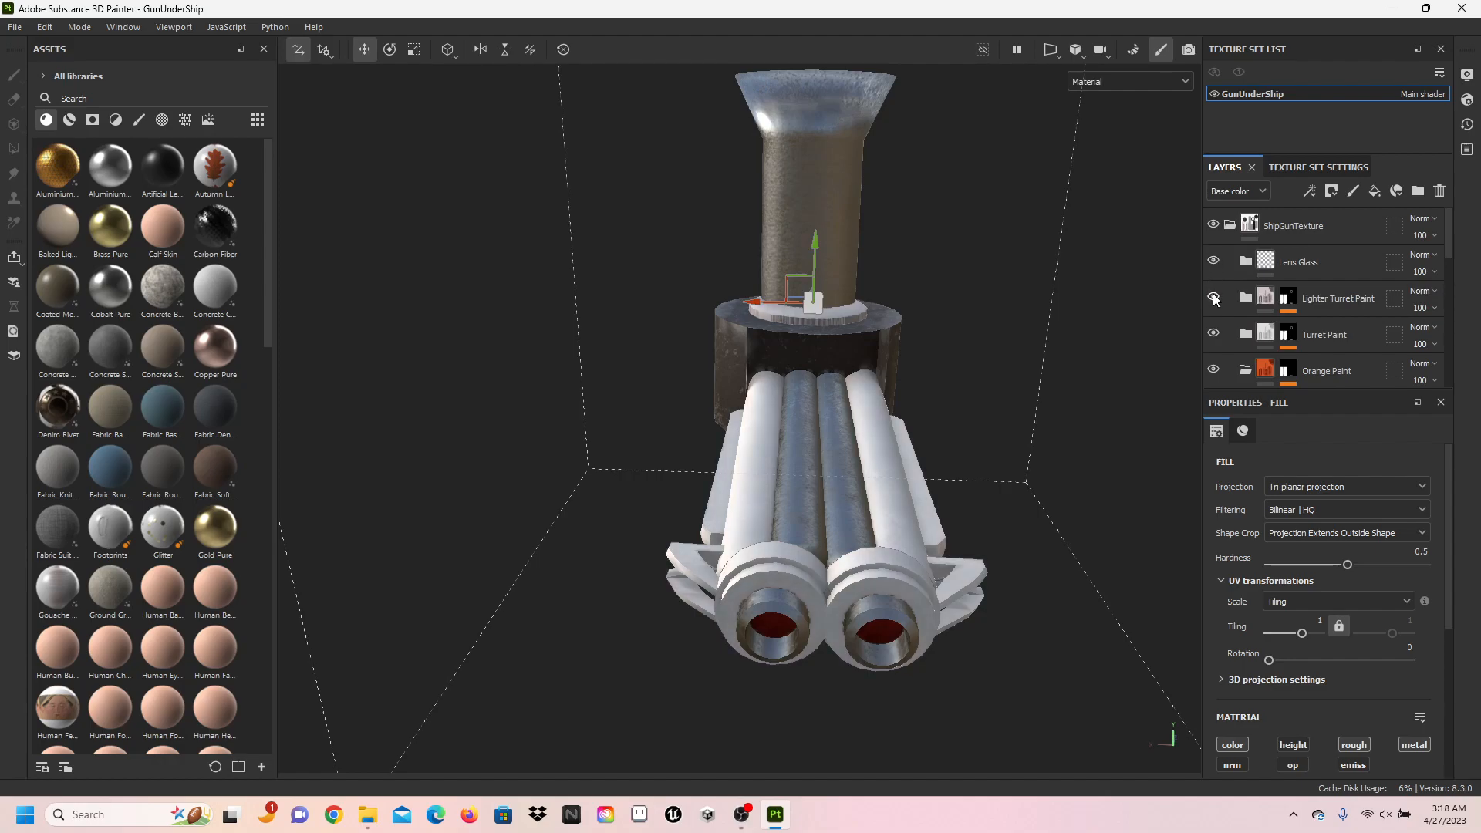
{"action": "left_click", "coordinate": [1214, 300]}
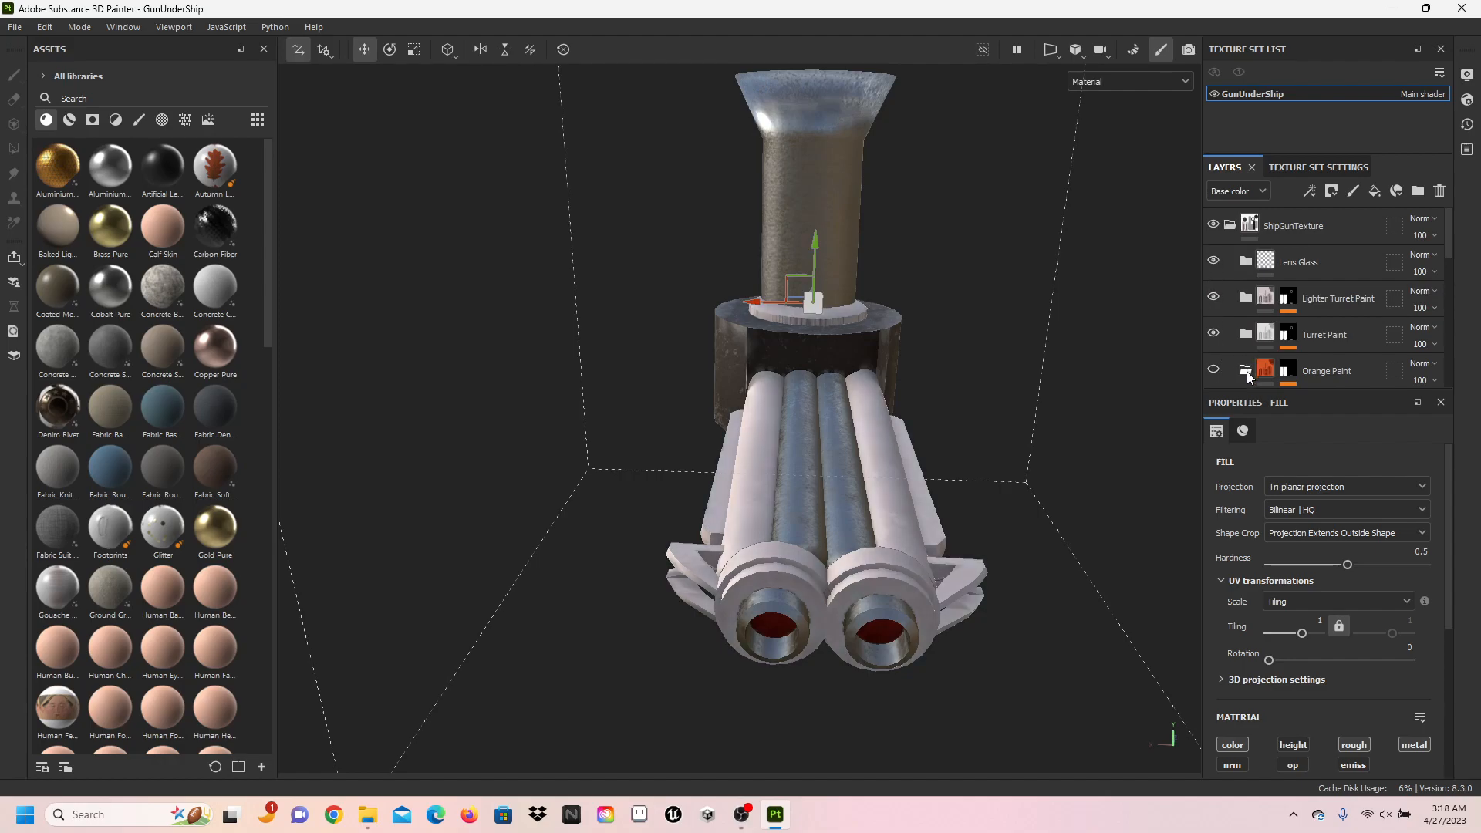
- Compare the gun barrels from the side with the Turret Paint and Lighter Turret Paint folders hidden and shown, leaving both hidden
{"action": "left_click", "coordinate": [1213, 333]}
{"action": "left_click", "coordinate": [1214, 298]}
{"action": "left_click_drag", "start_coordinate": [933, 330], "coordinate": [1198, 349], "text": "alt"}
{"action": "left_click", "coordinate": [1213, 297]}
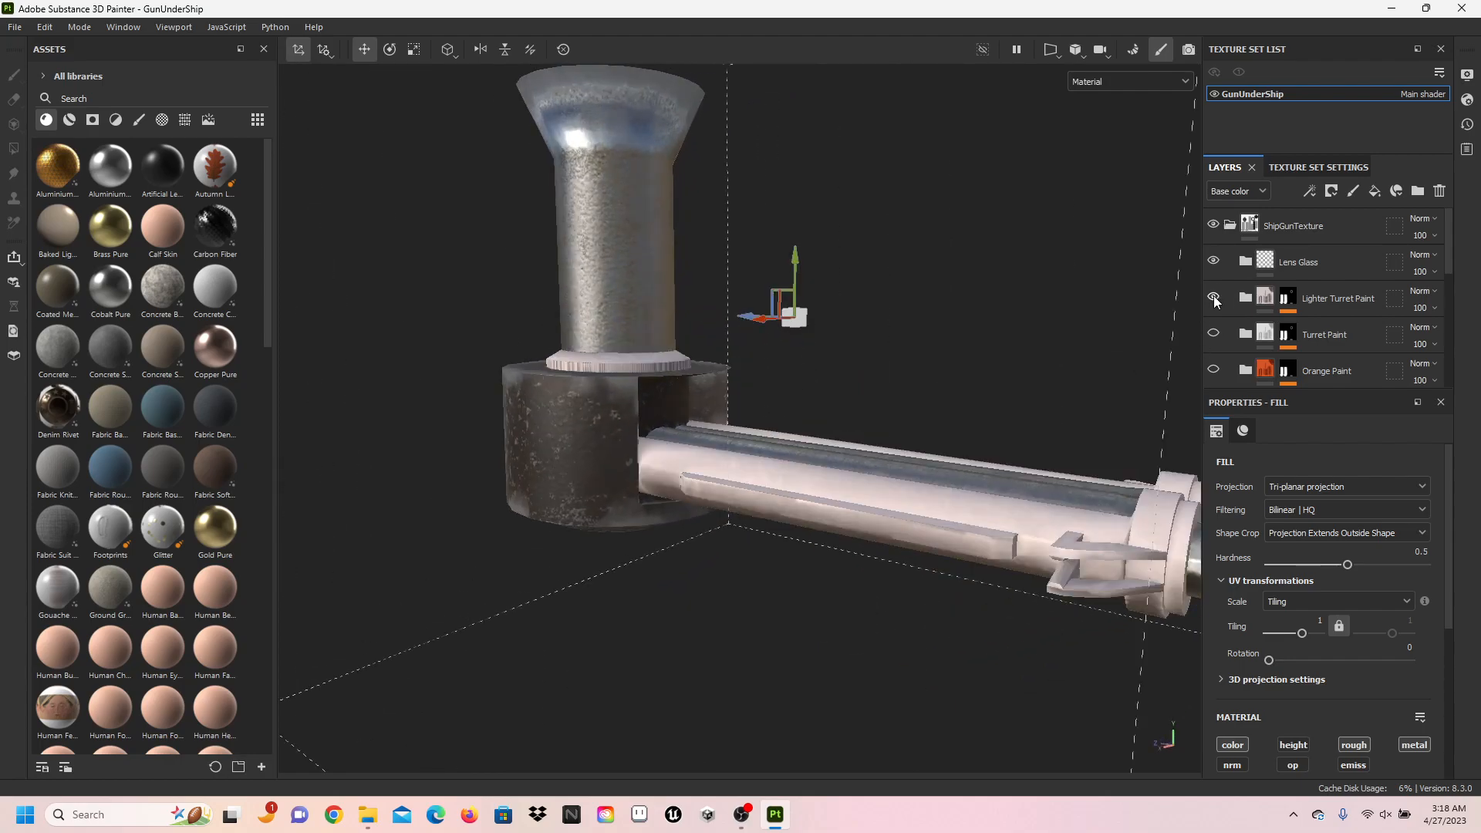
{"action": "left_click", "coordinate": [1214, 334]}
{"action": "left_click", "coordinate": [1214, 298]}
{"action": "left_click", "coordinate": [1214, 333]}
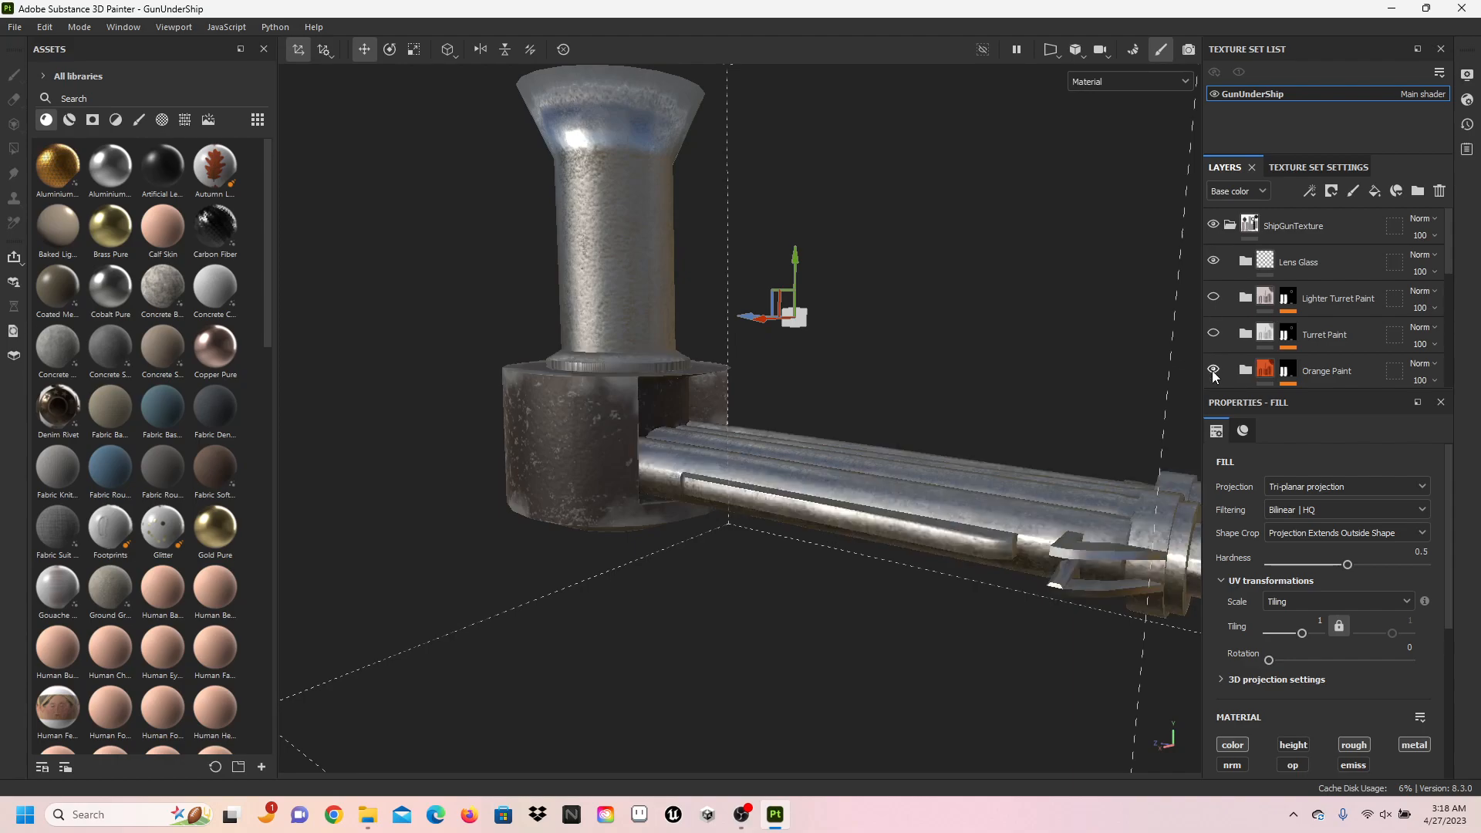
- Show the Orange Paint folder and inspect the orange barrels up close
{"action": "left_click", "coordinate": [1214, 370]}
{"action": "left_click_drag", "start_coordinate": [1059, 368], "coordinate": [705, 388], "text": "alt"}
{"action": "scroll", "coordinate": [869, 385], "scroll_direction": "up", "scroll_amount": 3}
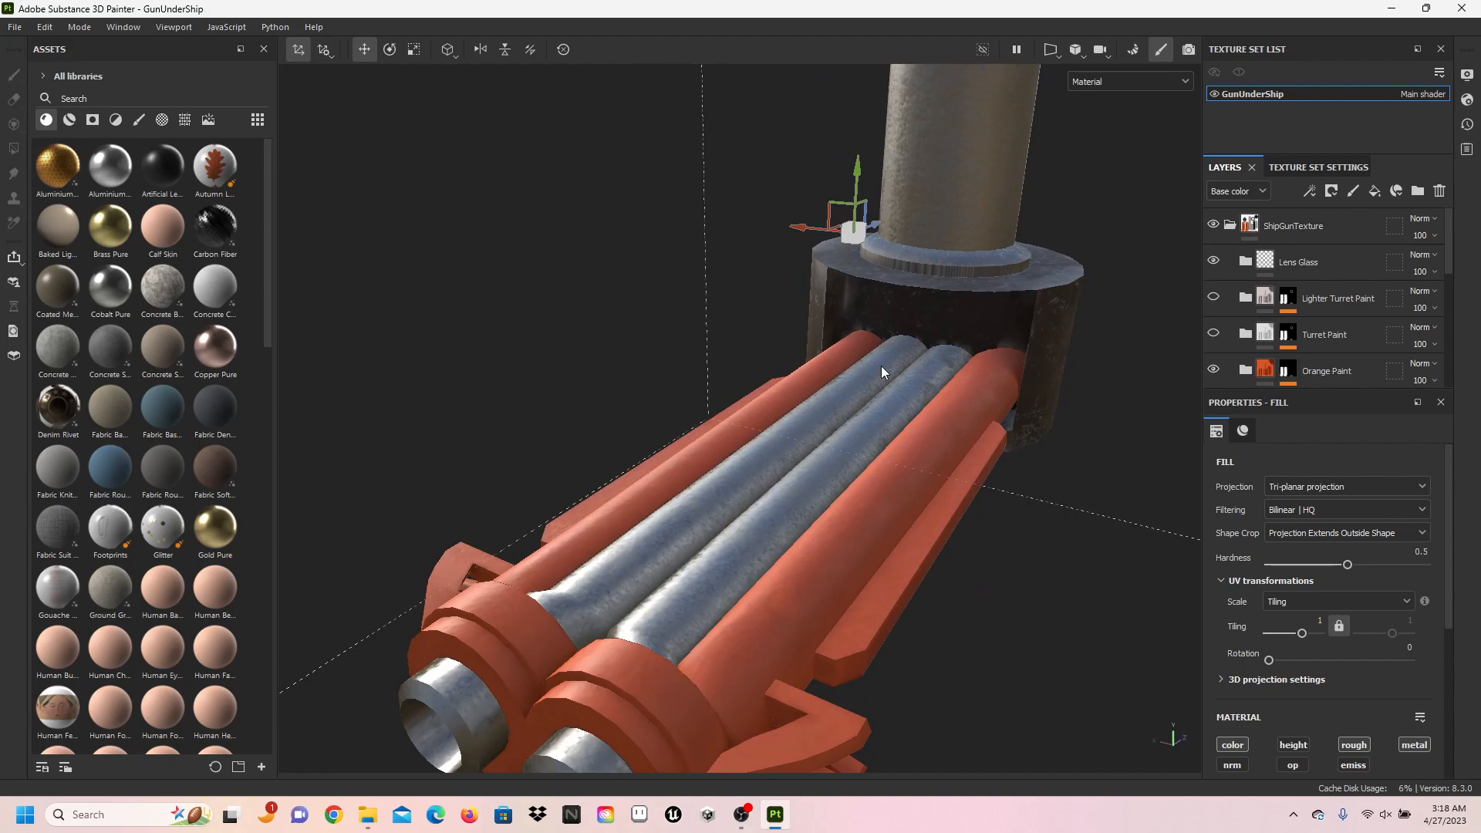
- Show the Turret Paint and Lighter Turret Paint folders again and hide the Orange Paint folder
{"action": "left_click", "coordinate": [1214, 333]}
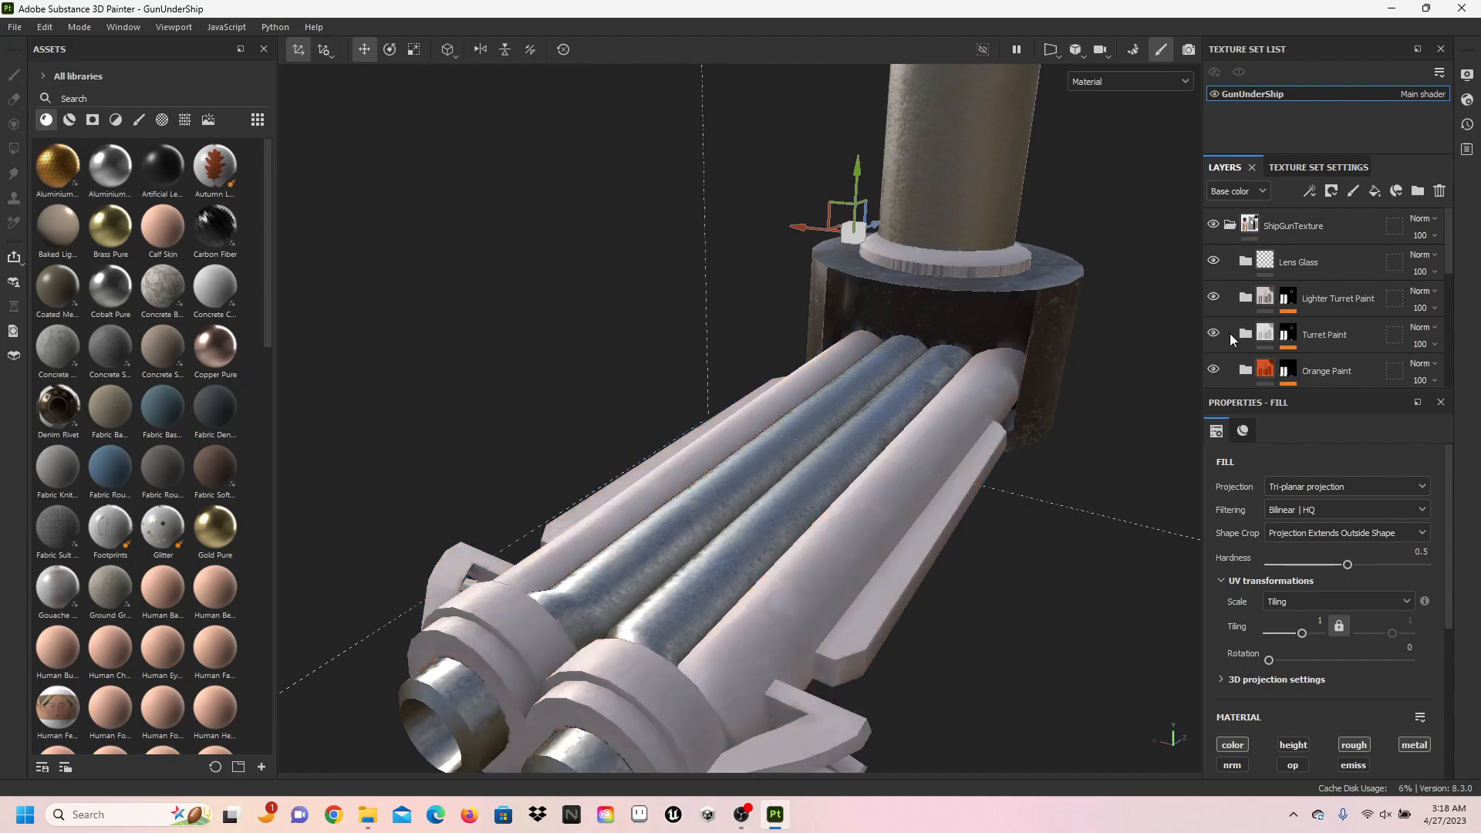
{"action": "scroll", "coordinate": [1266, 328], "scroll_direction": "down", "scroll_amount": 2}
{"action": "scroll", "coordinate": [1277, 332], "scroll_direction": "down", "scroll_amount": 1}
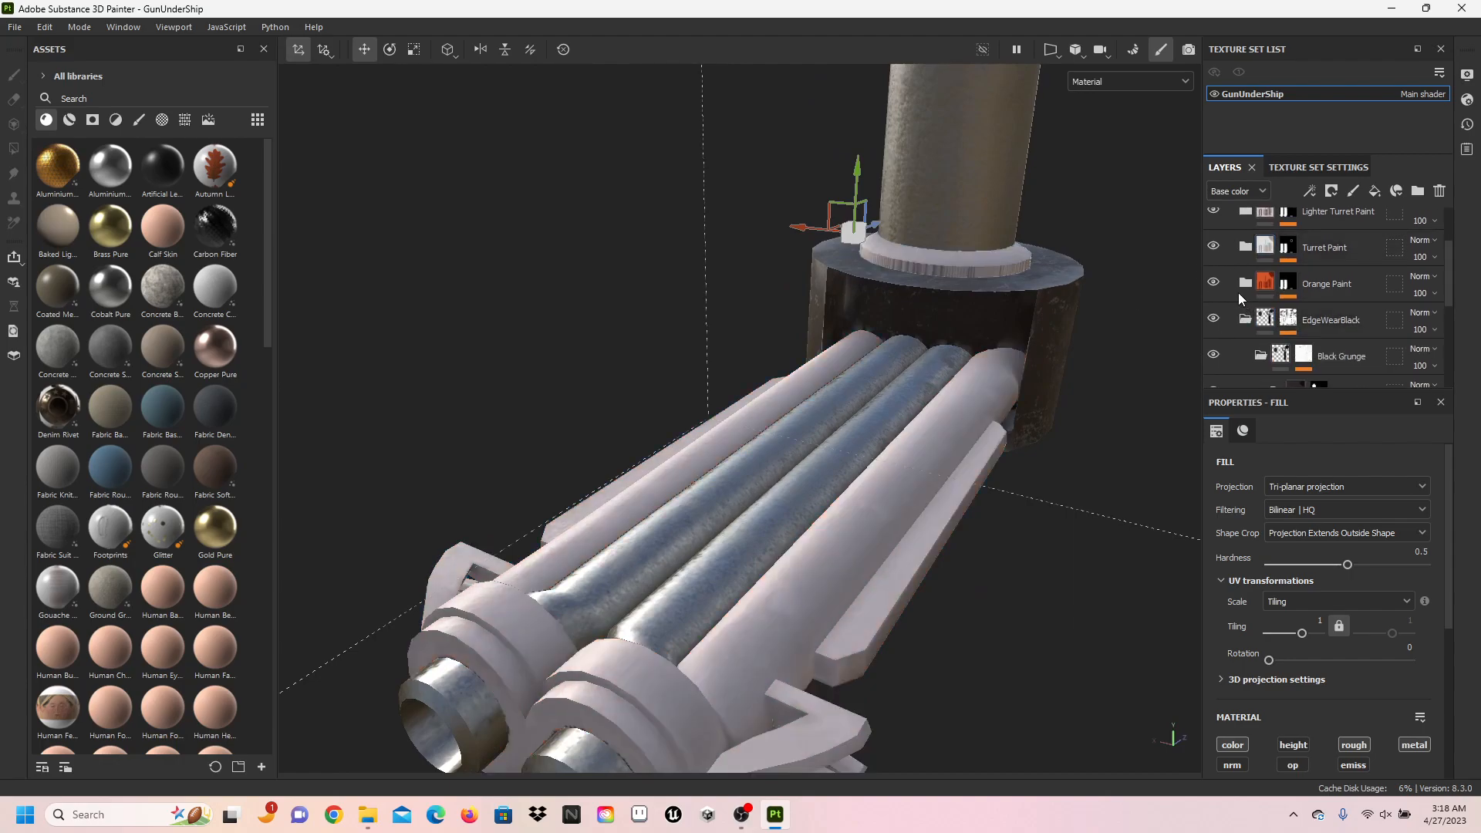
{"action": "left_click", "coordinate": [1213, 283]}
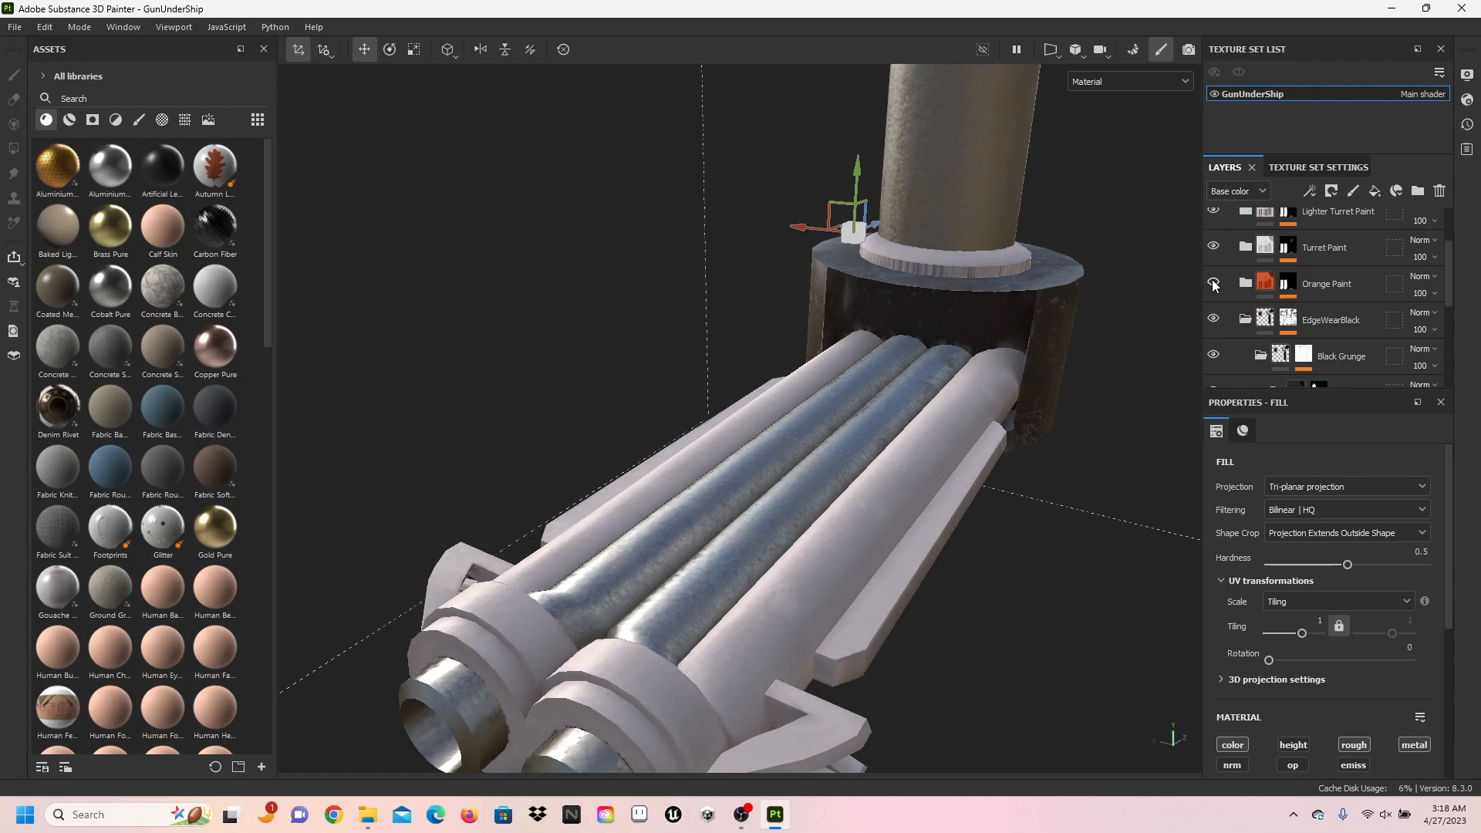
- Compare the dark barrel housing with the EdgeWearBlack folder hidden and shown, viewing it up close
{"action": "left_click", "coordinate": [1214, 324]}
{"action": "left_click", "coordinate": [1214, 324]}
{"action": "left_click_drag", "start_coordinate": [1170, 357], "coordinate": [716, 472], "text": "alt"}
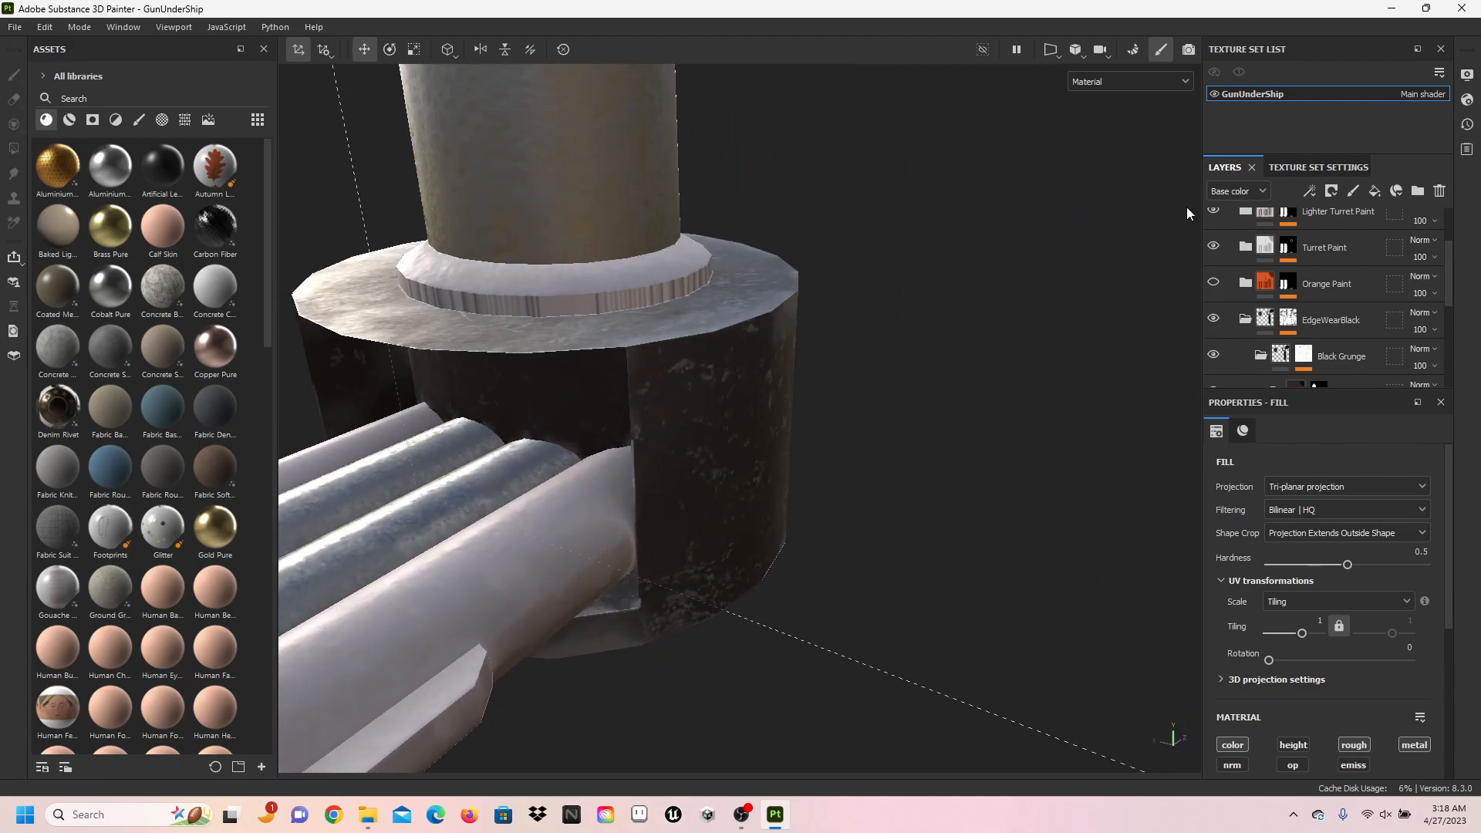
{"action": "left_click", "coordinate": [1211, 323]}
{"action": "left_click", "coordinate": [1212, 324]}
- Compare the dark barrel housing with the Black Grunge, Inner and Black Paint folders hidden and shown in turn
{"action": "left_click", "coordinate": [1213, 357]}
{"action": "left_click", "coordinate": [1214, 357]}
{"action": "scroll", "coordinate": [1254, 354], "scroll_direction": "down", "scroll_amount": 1}
{"action": "left_click", "coordinate": [1214, 339]}
{"action": "left_click", "coordinate": [1213, 339]}
{"action": "left_click", "coordinate": [1213, 374]}
{"action": "left_click", "coordinate": [1214, 374]}
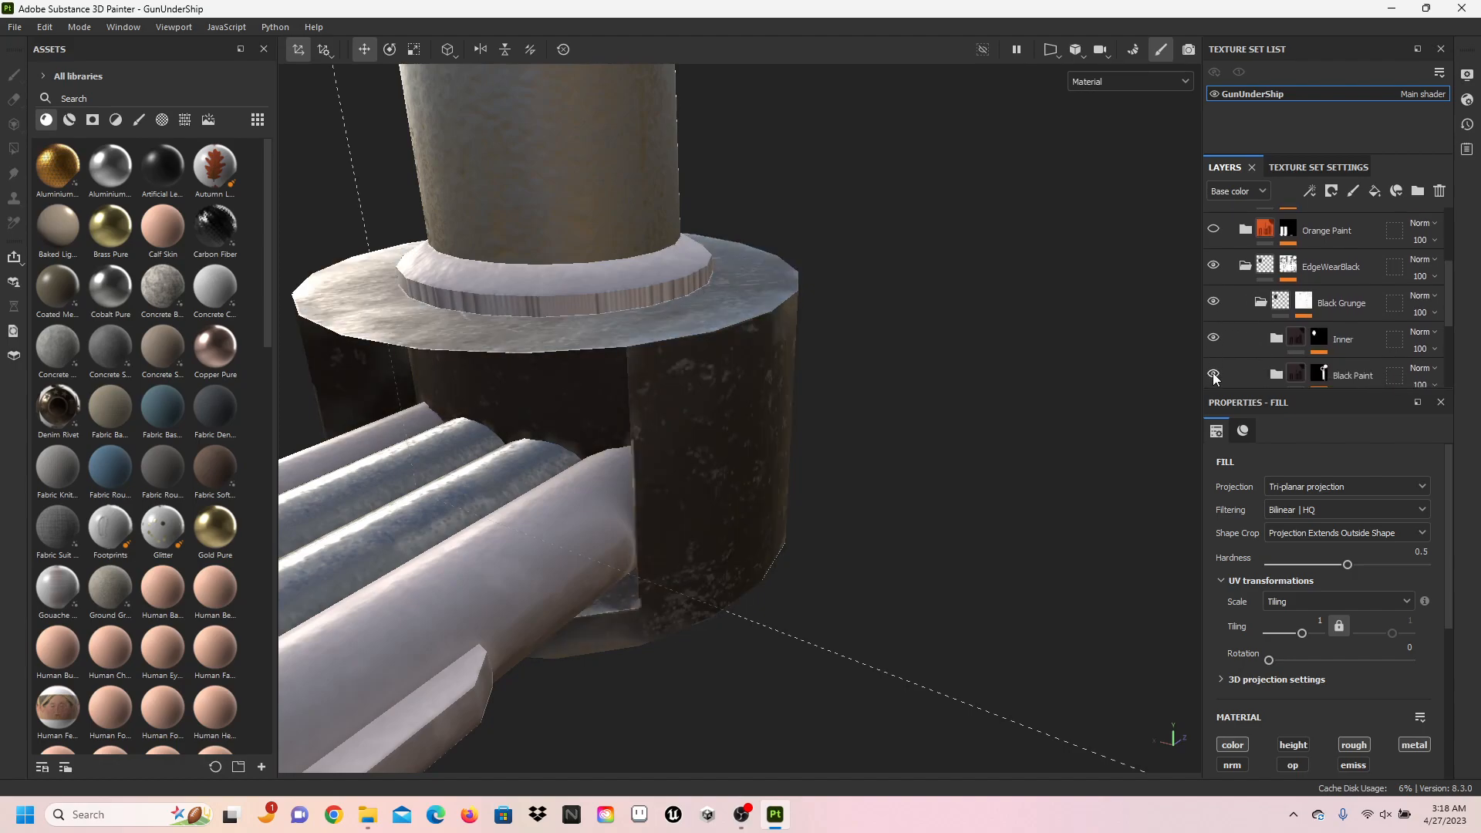
- Compare the gun's bare metal parts with the SteelUnderneath folder hidden and shown
{"action": "scroll", "coordinate": [1214, 376], "scroll_direction": "down", "scroll_amount": 1}
{"action": "left_click", "coordinate": [1214, 332]}
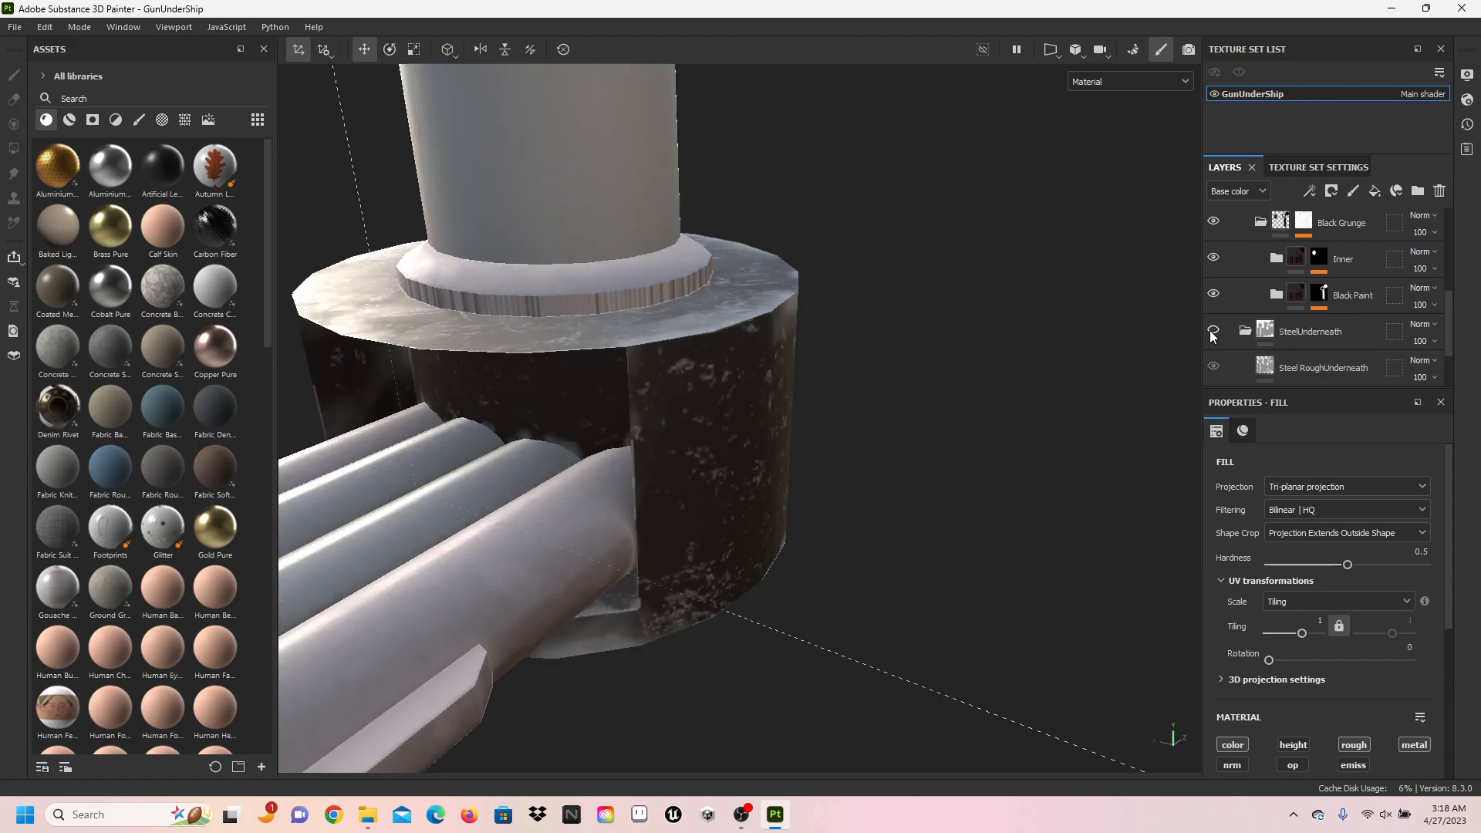
{"action": "left_click", "coordinate": [1214, 332]}
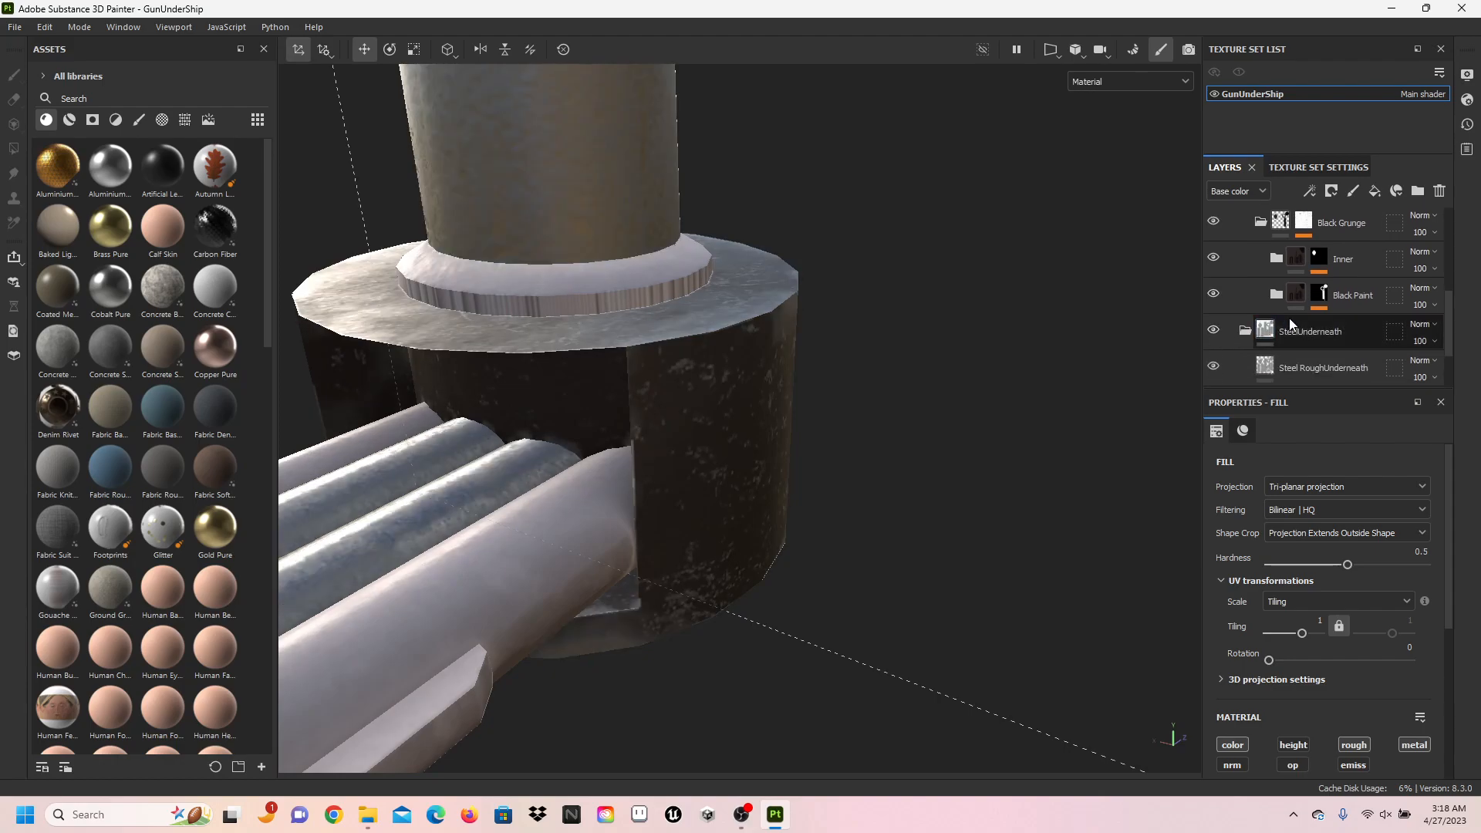
- Close the GunUnderShip project, discarding its changes, and open the Ship Gun.23.04.27.00_03 project from the BeutlerProject14 Final folder
{"action": "scroll", "coordinate": [1289, 318], "scroll_direction": "down", "scroll_amount": 1}
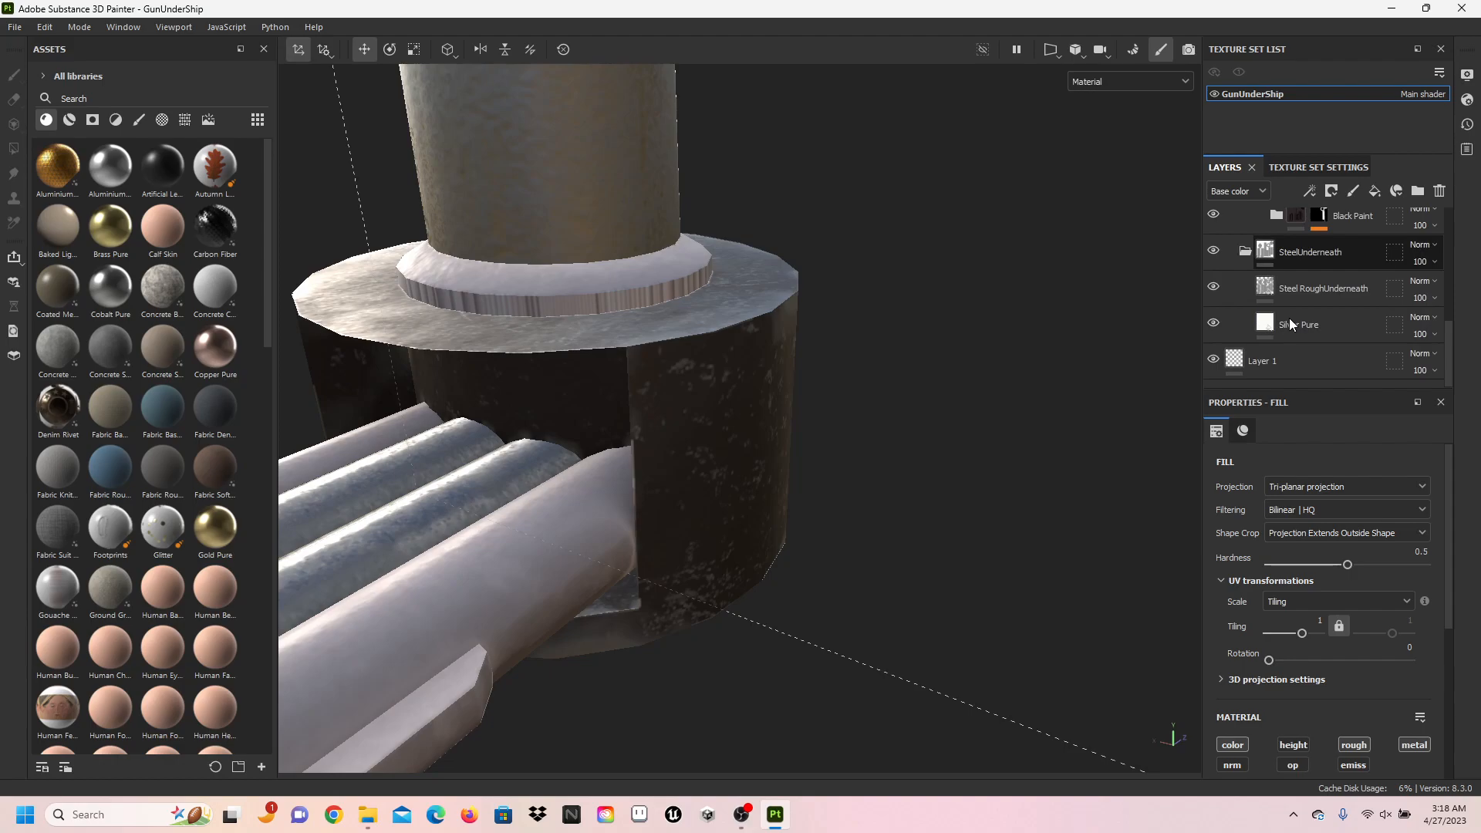
{"action": "left_click", "coordinate": [1462, 8]}
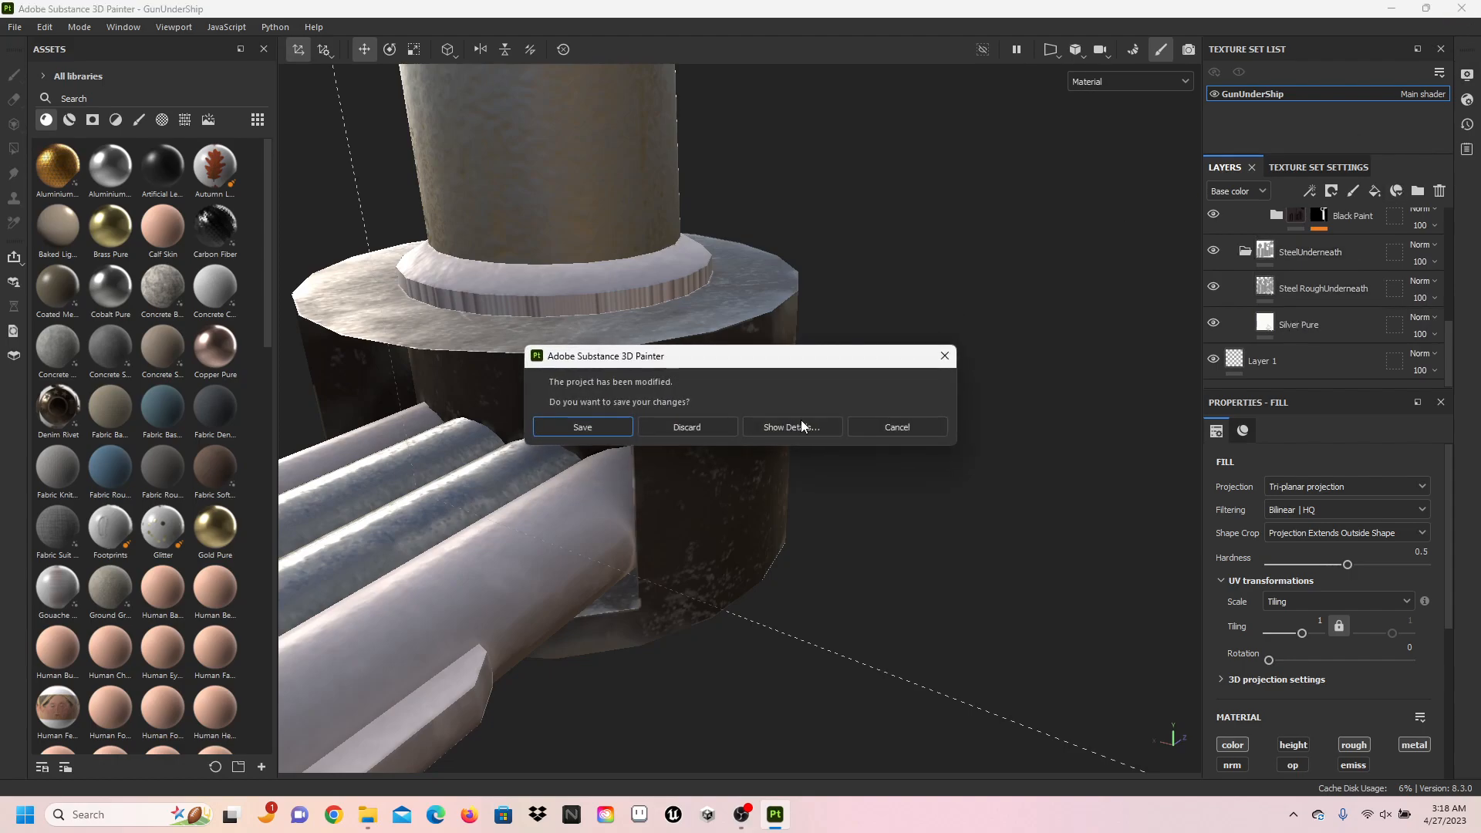
{"action": "left_click", "coordinate": [687, 429]}
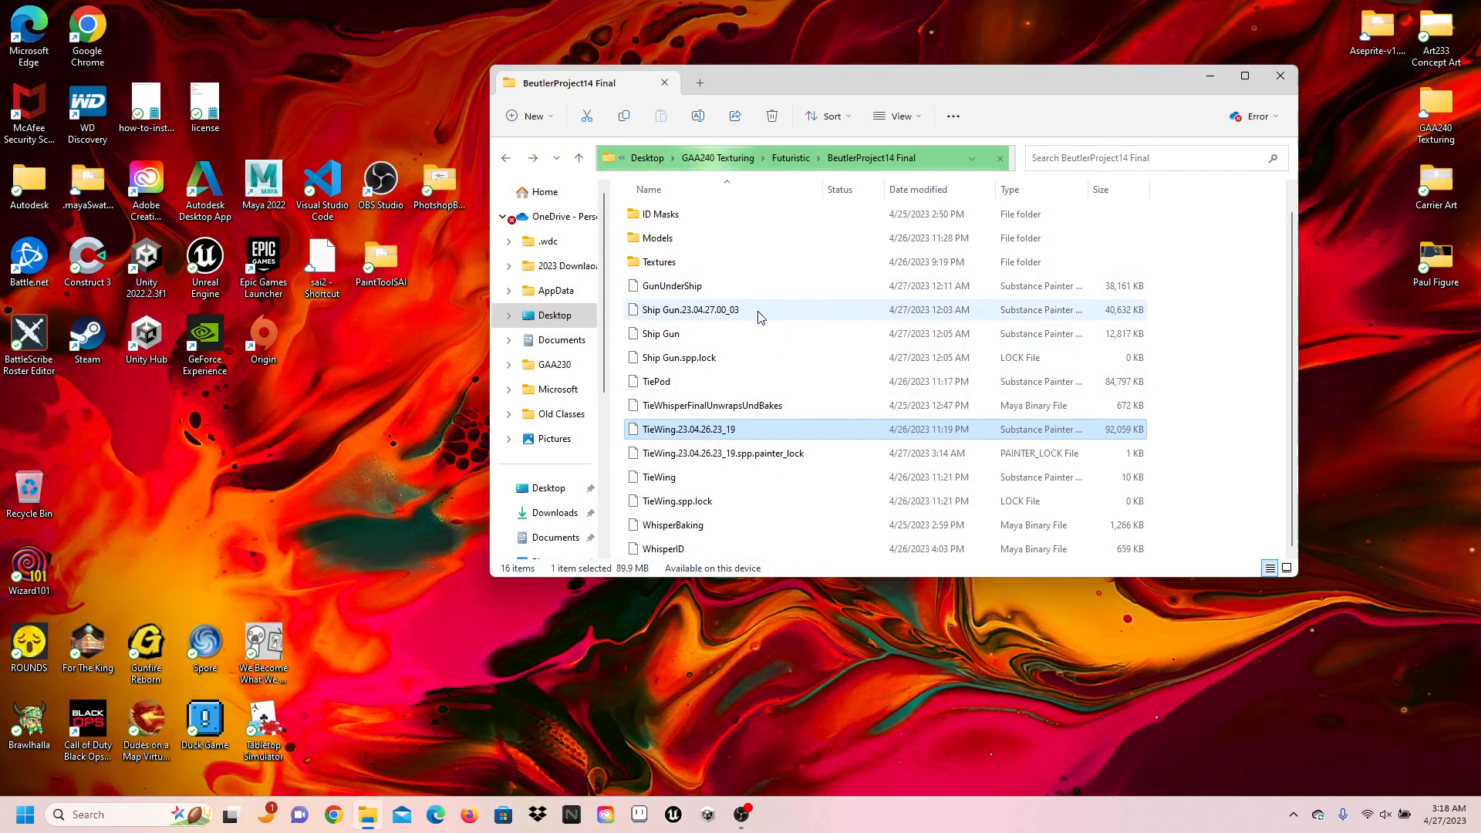
{"action": "double_click", "coordinate": [727, 312]}
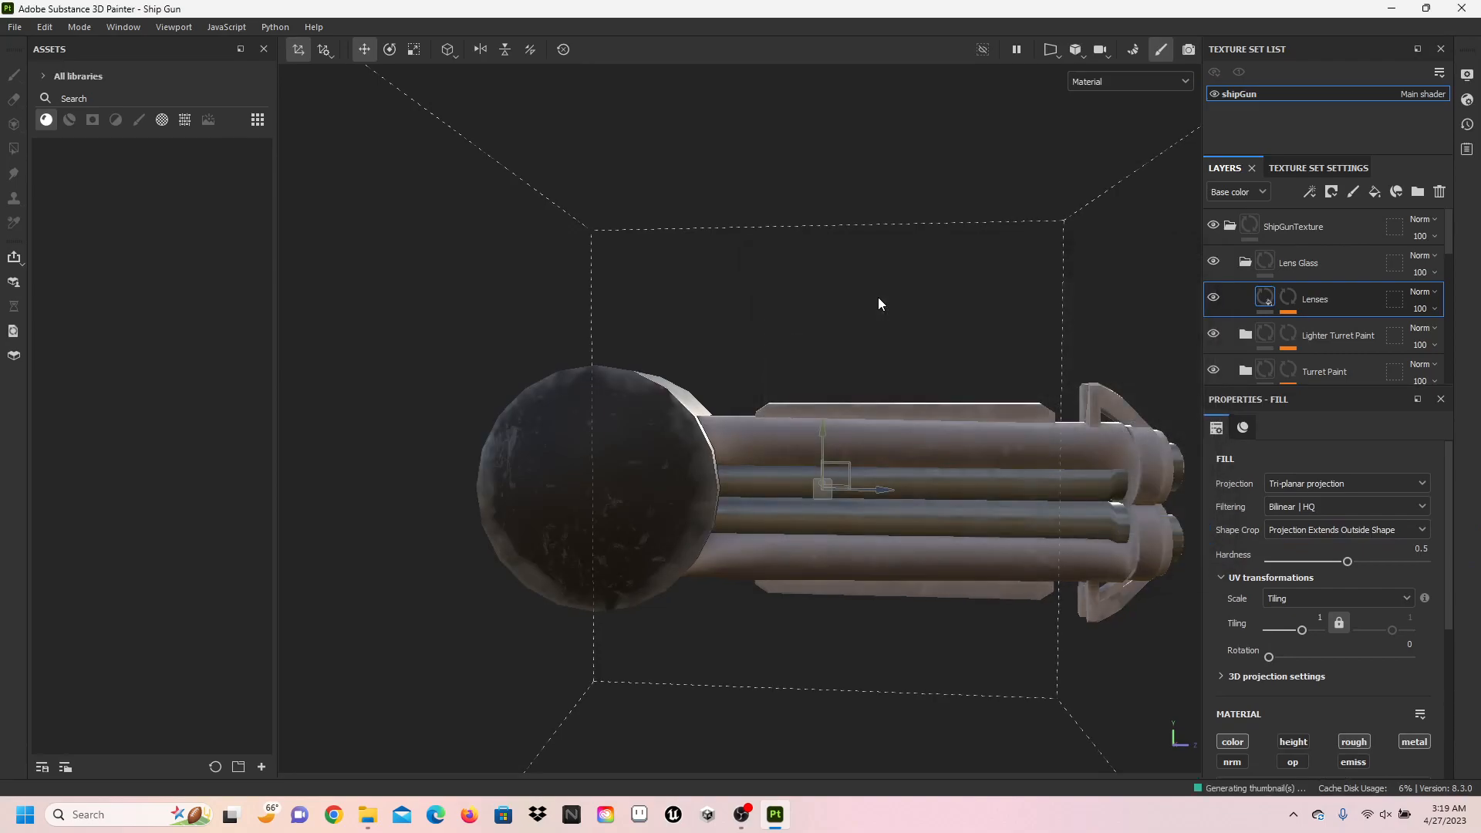
- Compare the ship gun from the muzzle end with the ShipGunTexture folder and the Lenses layer hidden and shown in turn
{"action": "scroll", "coordinate": [878, 298], "scroll_direction": "down", "scroll_amount": 2}
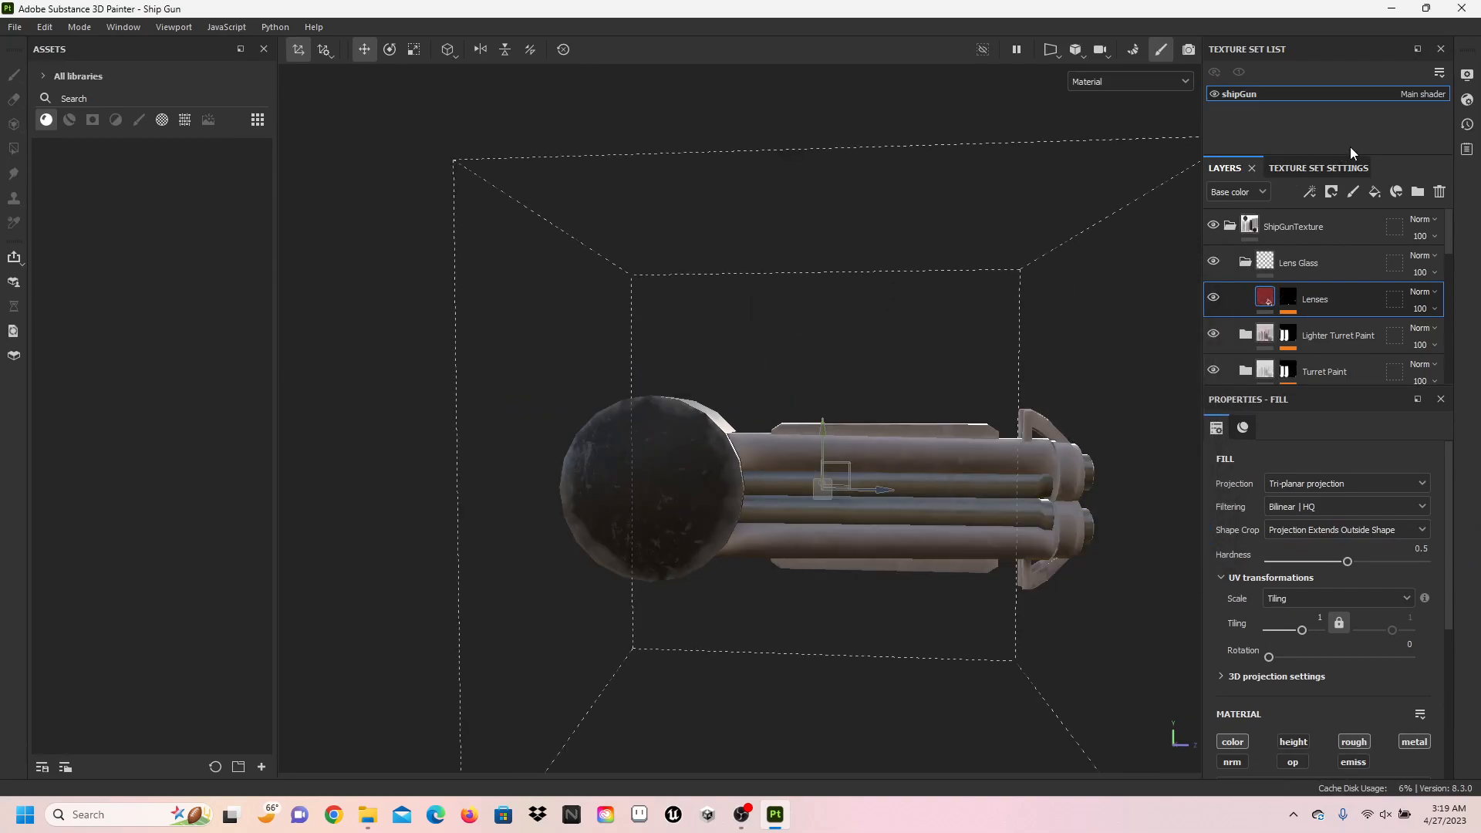
{"action": "left_click", "coordinate": [1321, 167]}
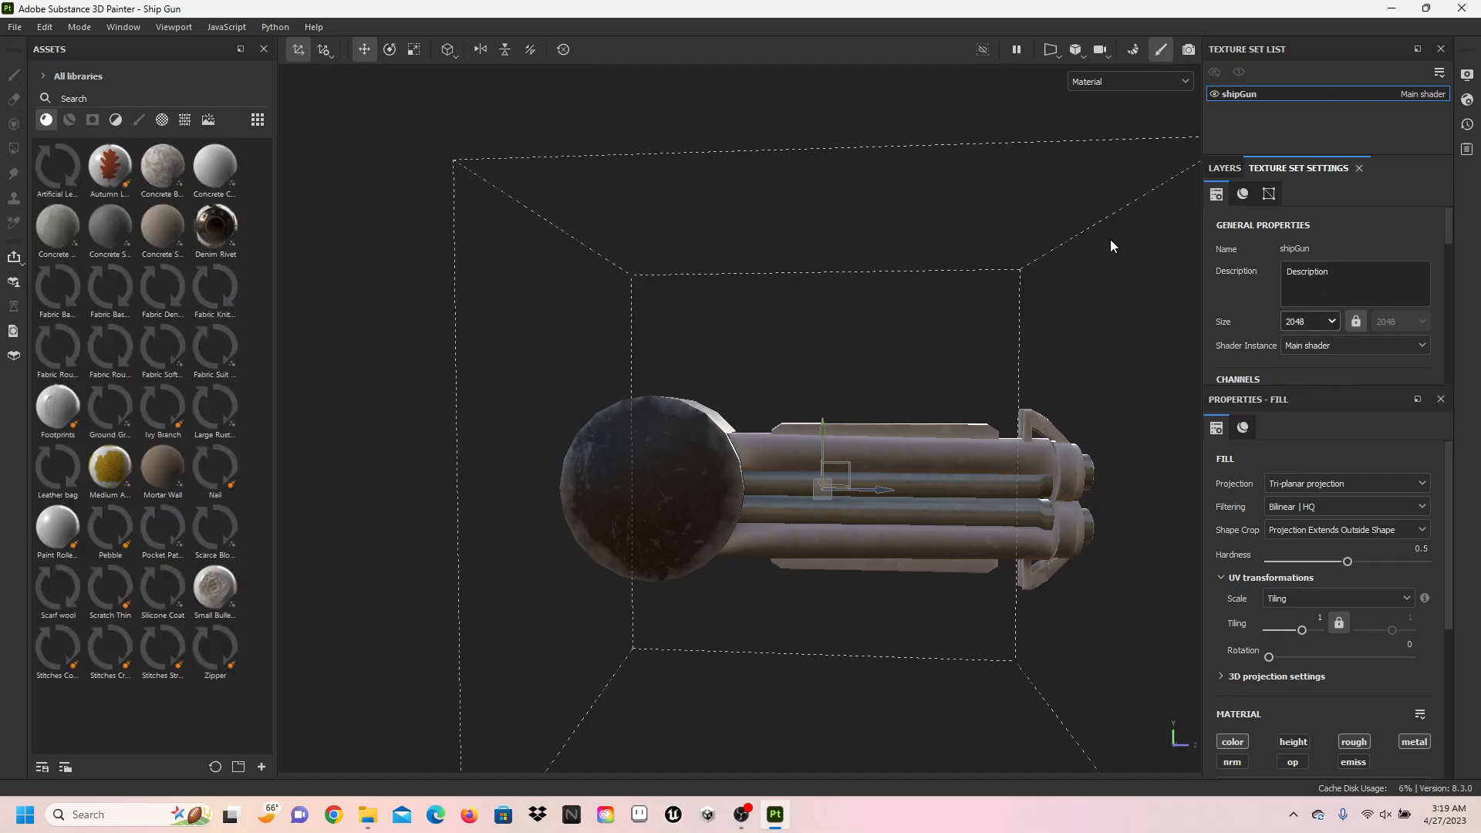
{"action": "mouse_move", "coordinate": [969, 383]}
{"action": "left_mouse_down", "text": "alt"}
{"action": "mouse_move", "coordinate": [578, 391]}
{"action": "mouse_move", "coordinate": [592, 404]}
{"action": "mouse_move", "coordinate": [640, 386]}
{"action": "mouse_move", "coordinate": [697, 338]}
{"action": "mouse_move", "coordinate": [471, 398]}
{"action": "mouse_move", "coordinate": [1172, 430]}
{"action": "mouse_move", "coordinate": [1265, 392]}
{"action": "mouse_move", "coordinate": [965, 382]}
{"action": "left_mouse_up", "text": "alt"}
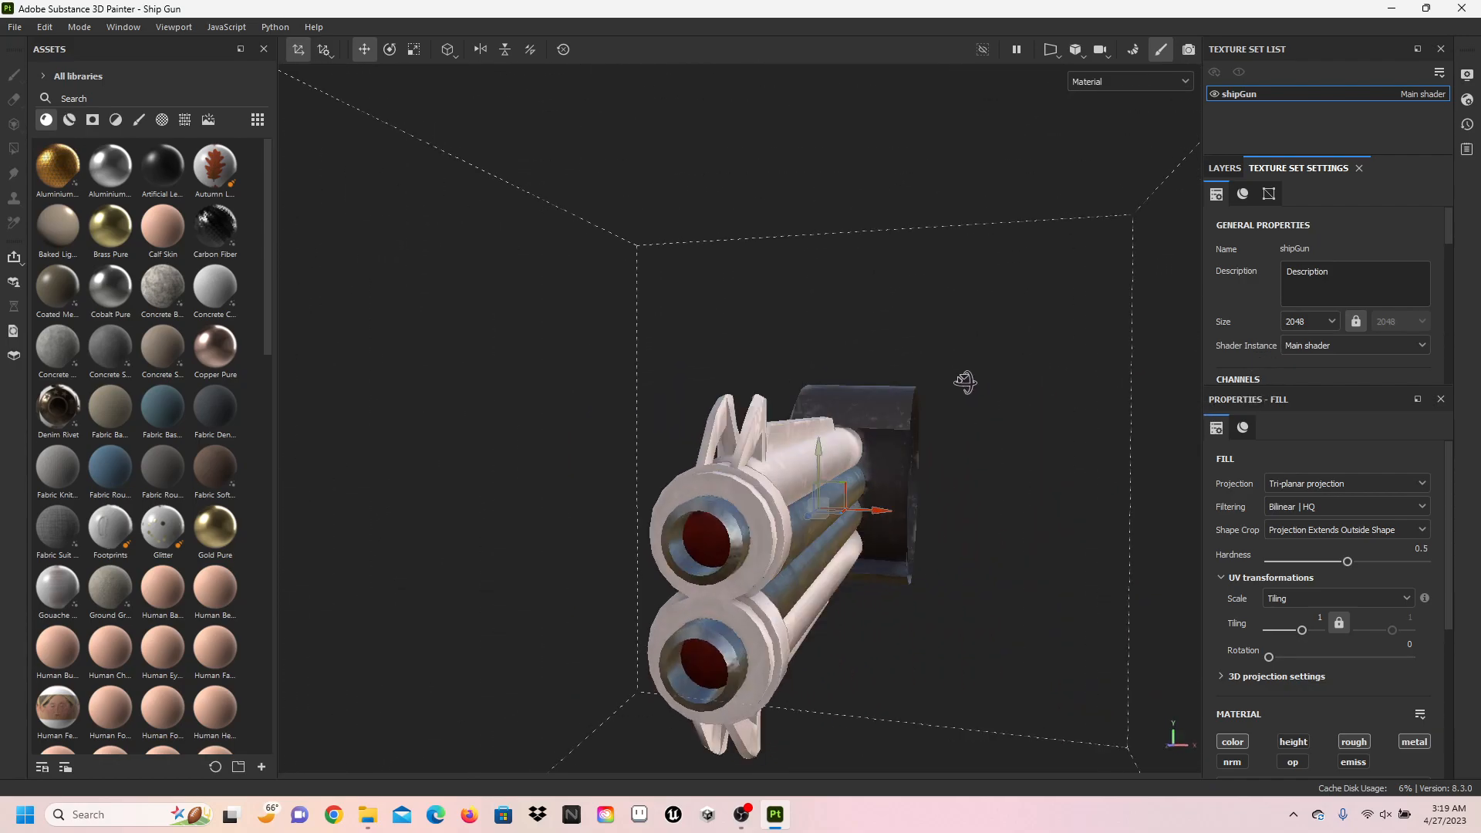
{"action": "left_click", "coordinate": [1225, 168]}
{"action": "left_click", "coordinate": [1215, 225]}
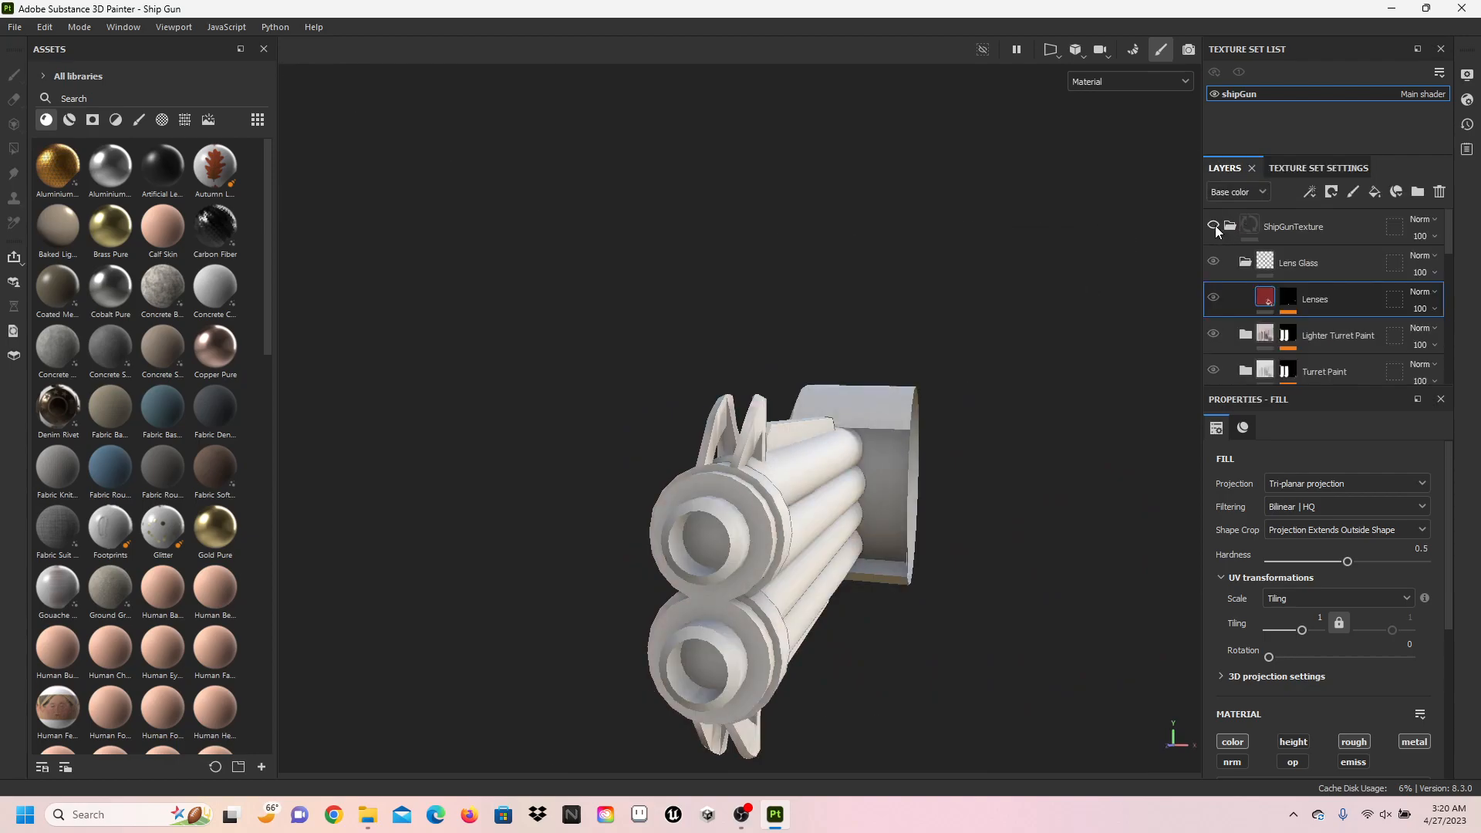
{"action": "left_click", "coordinate": [1214, 225]}
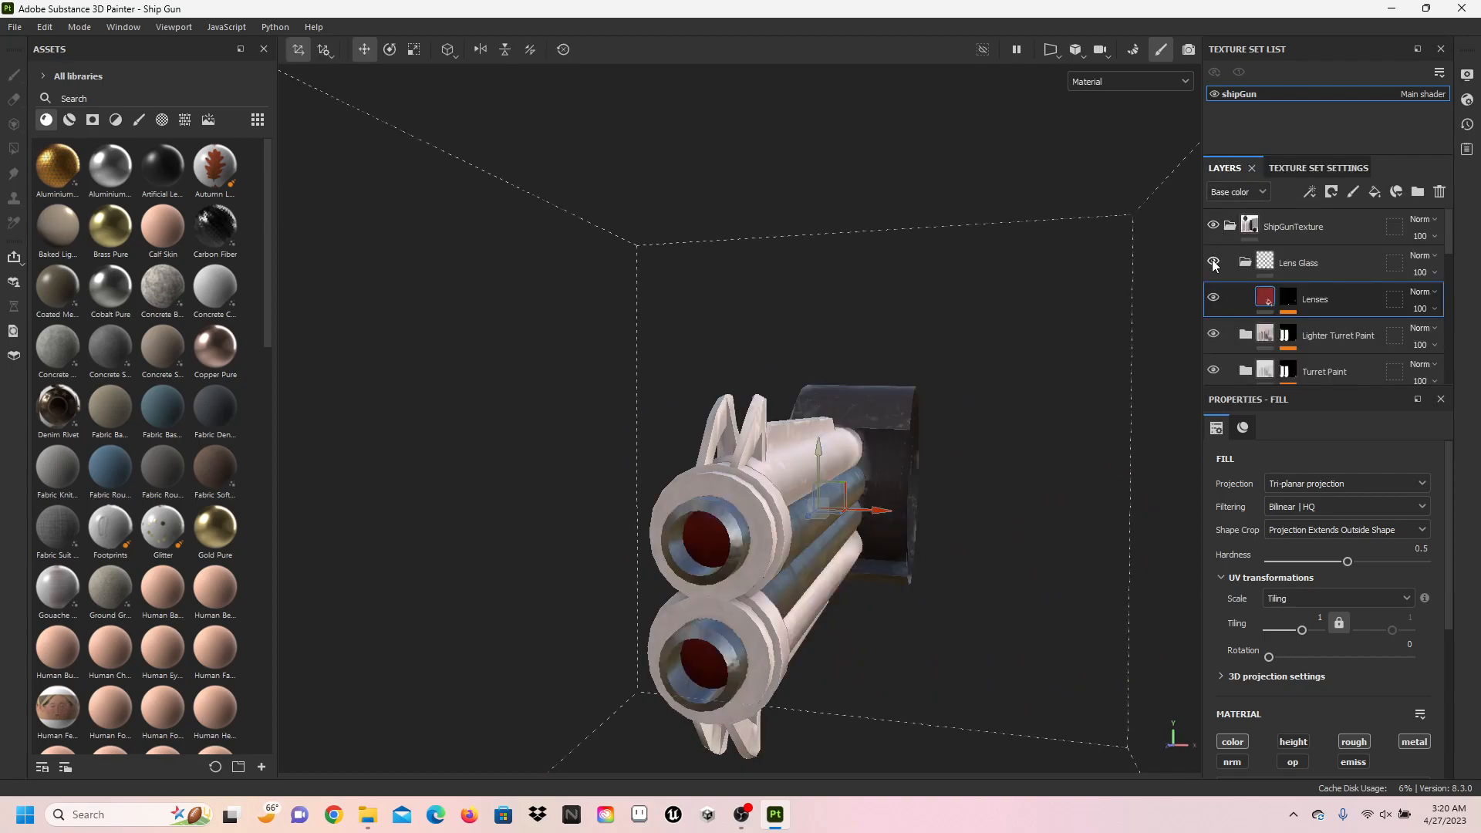
{"action": "left_click", "coordinate": [1214, 298]}
{"action": "left_click", "coordinate": [1214, 297]}
- Hide the Lighter Turret Paint and Turret Paint folders and compare the barrels with the Orange Paint folder shown and hidden
{"action": "left_click", "coordinate": [1214, 334]}
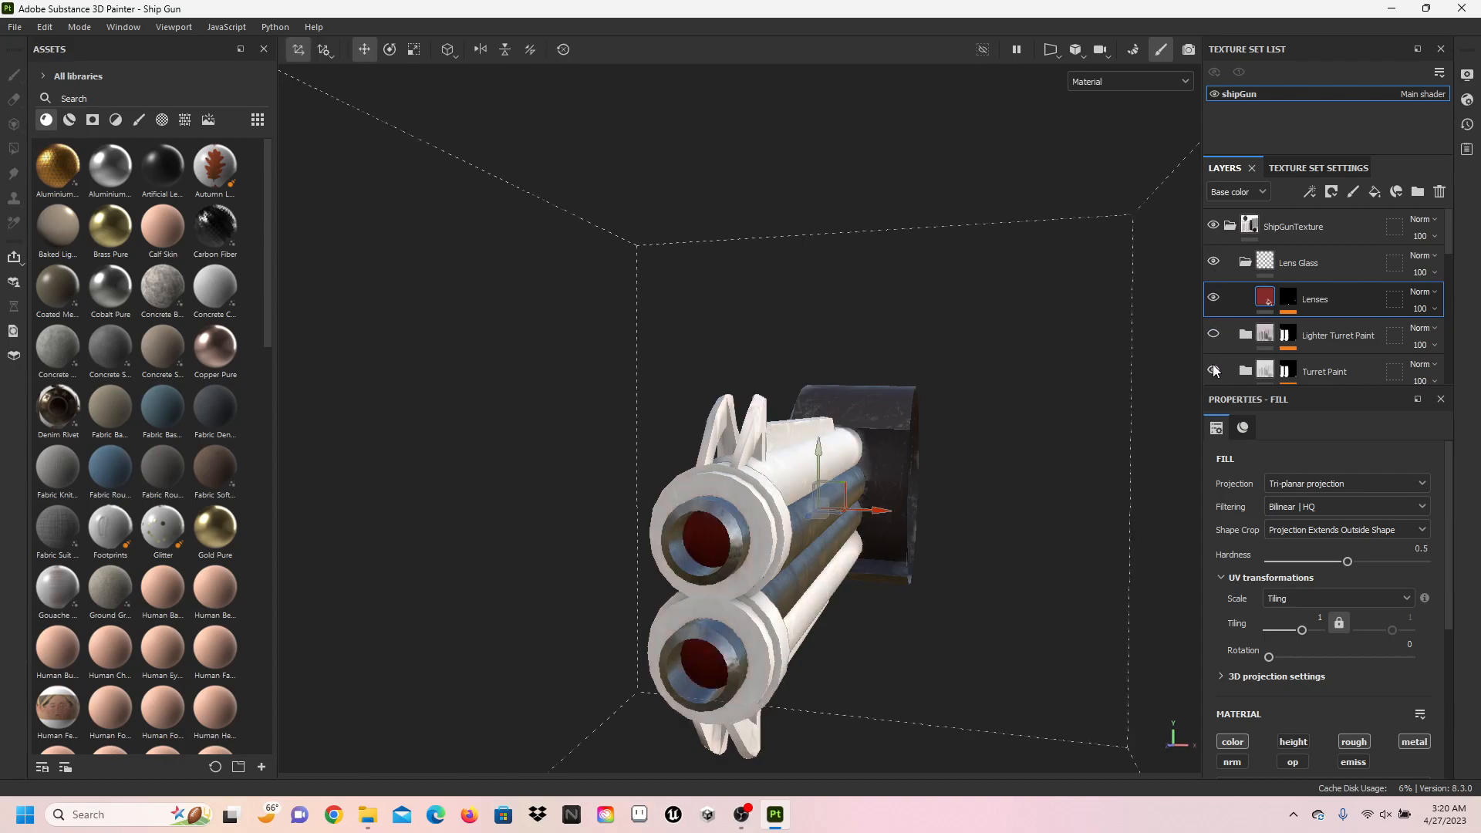
{"action": "left_click", "coordinate": [1214, 371]}
{"action": "scroll", "coordinate": [1235, 347], "scroll_direction": "down", "scroll_amount": 1}
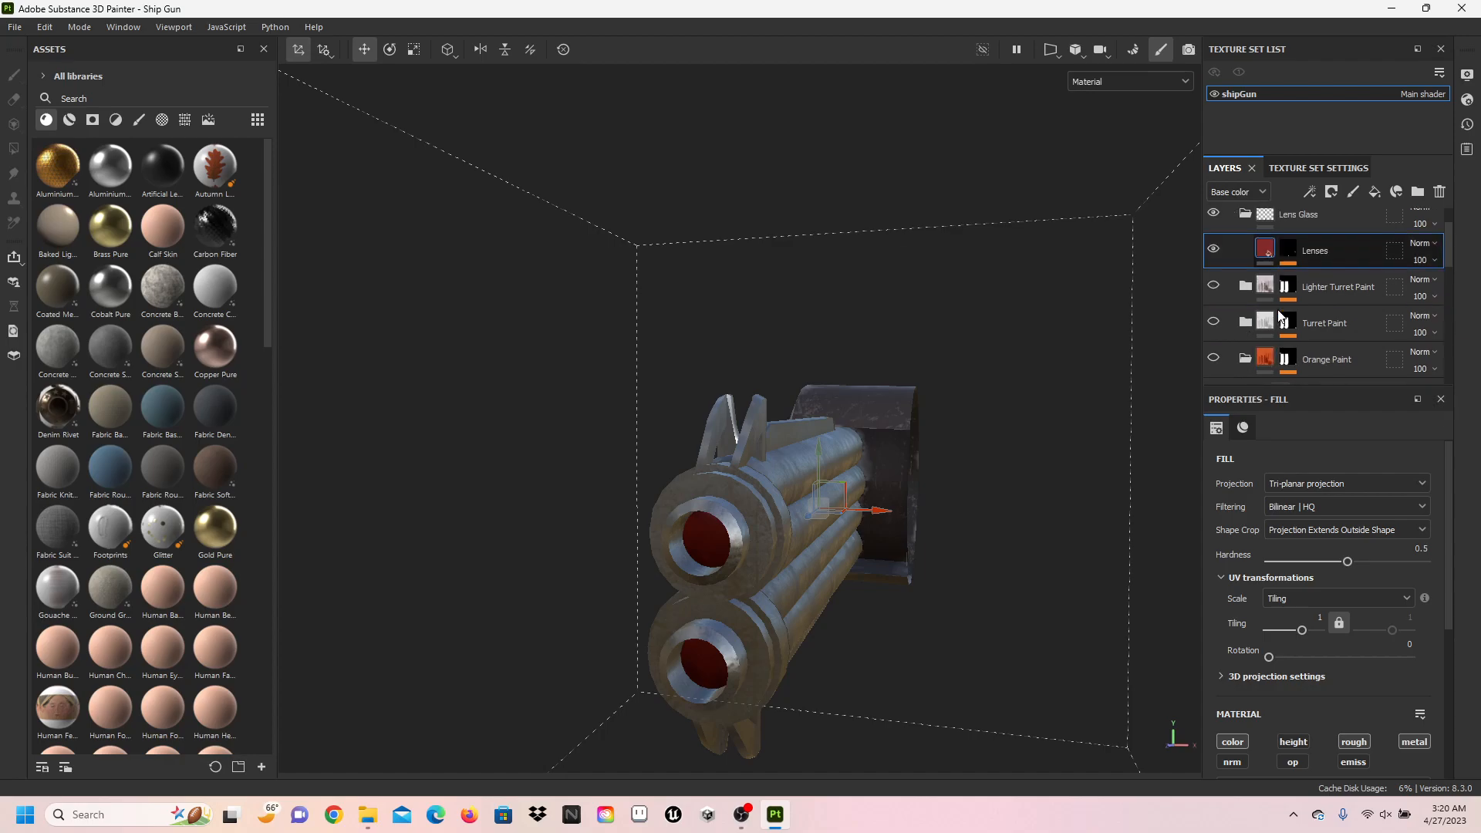
{"action": "left_click", "coordinate": [1214, 358]}
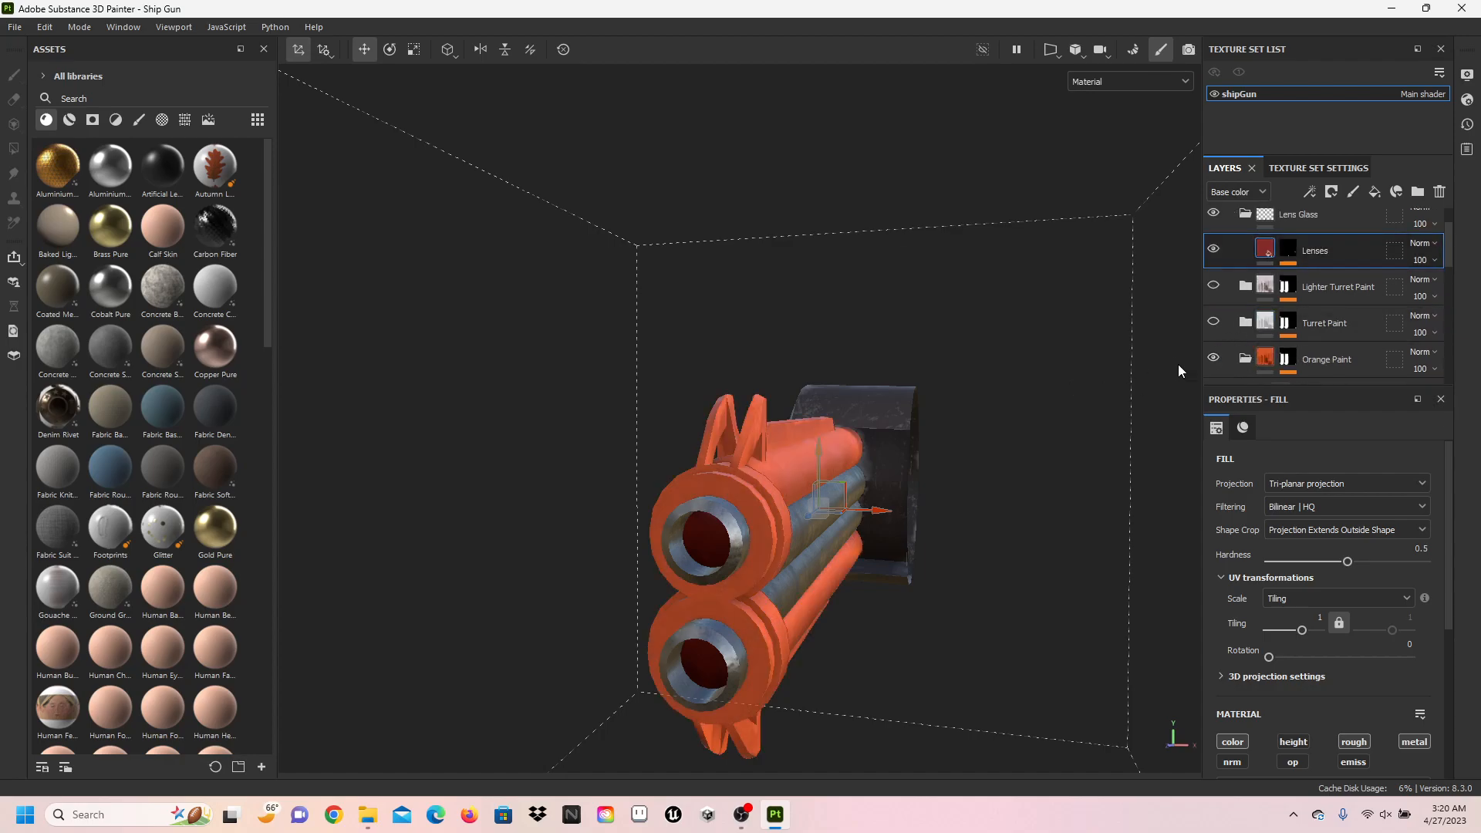
{"action": "left_click", "coordinate": [1214, 358]}
- Compare the ship gun's bare metal with the SteelUnderneath folder hidden and shown
{"action": "scroll", "coordinate": [1216, 363], "scroll_direction": "down", "scroll_amount": 3}
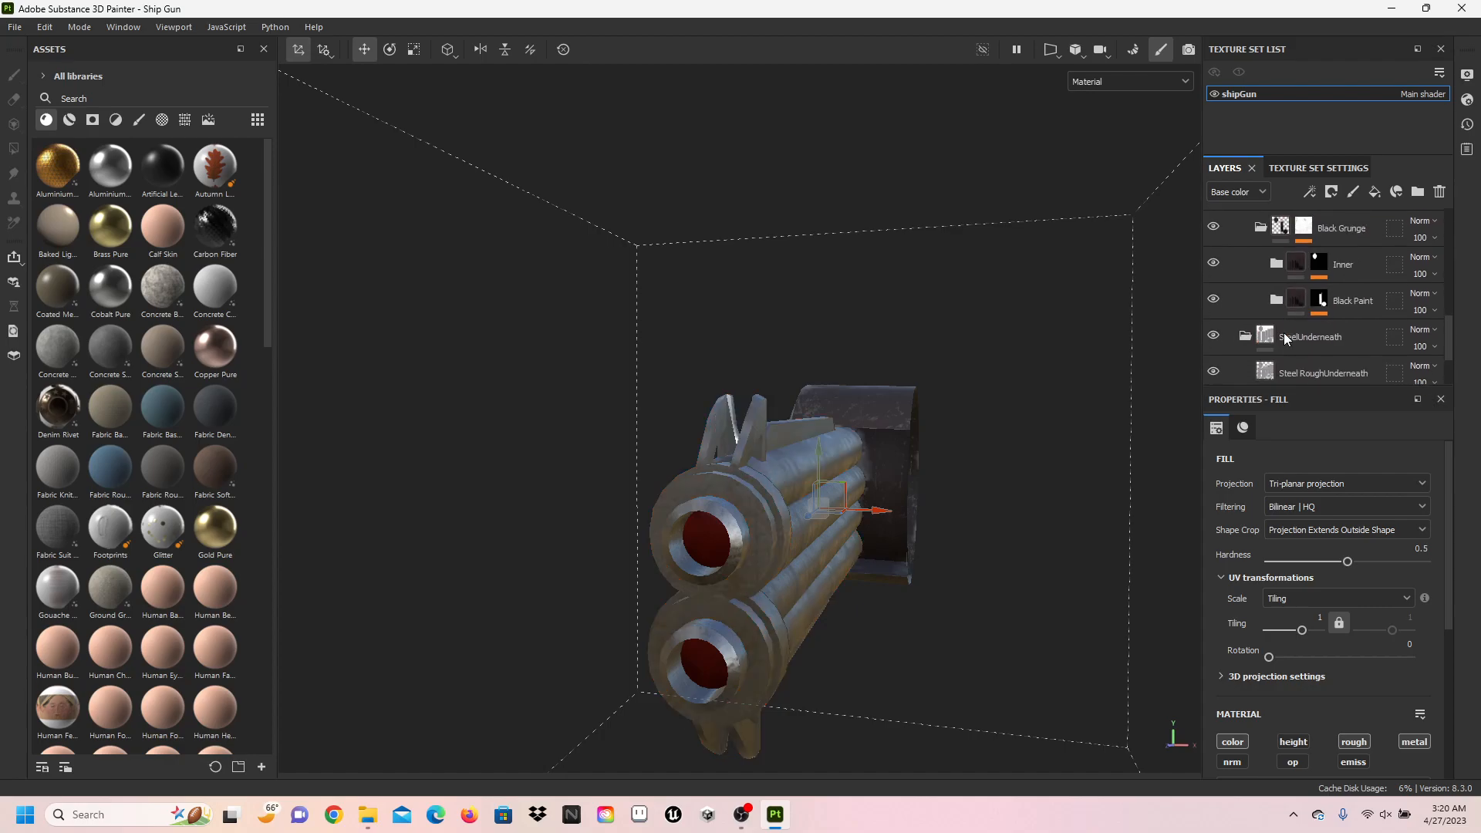
{"action": "left_click", "coordinate": [1213, 335]}
{"action": "left_click", "coordinate": [1214, 336]}
- Show the ship gun's Turret Paint and Lighter Turret Paint folders again
{"action": "scroll", "coordinate": [1260, 331], "scroll_direction": "up", "scroll_amount": 3}
{"action": "left_click", "coordinate": [1213, 240]}
{"action": "scroll", "coordinate": [1235, 261], "scroll_direction": "up", "scroll_amount": 2}
{"action": "scroll", "coordinate": [1235, 266], "scroll_direction": "up", "scroll_amount": 1}
{"action": "left_click", "coordinate": [1214, 281]}
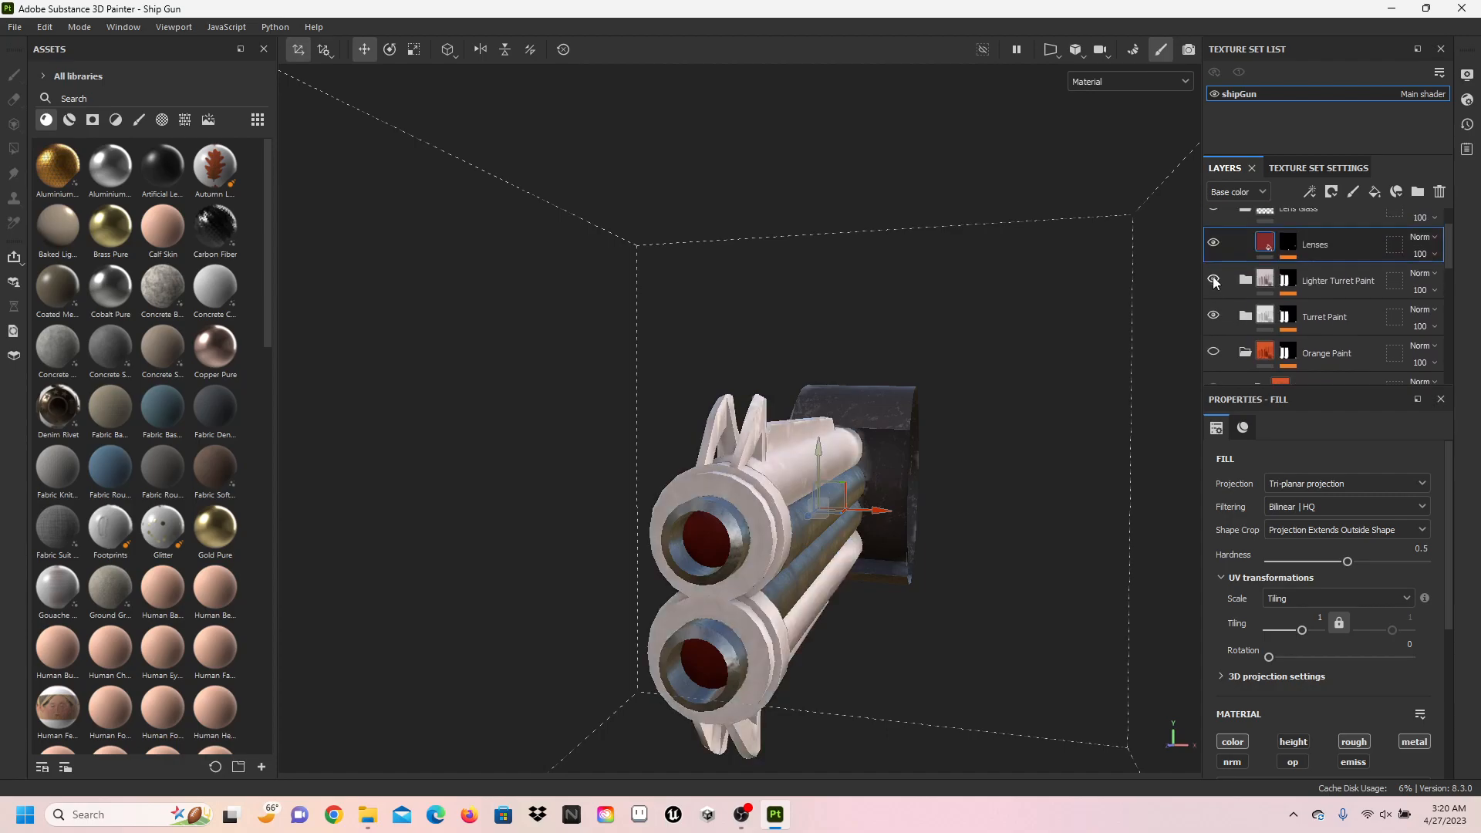
- Compare the barrel paint up close with the Lighter Turret Paint and Turret Paint folders hidden and shown again
{"action": "left_click_drag", "start_coordinate": [997, 335], "coordinate": [807, 432], "text": "alt"}
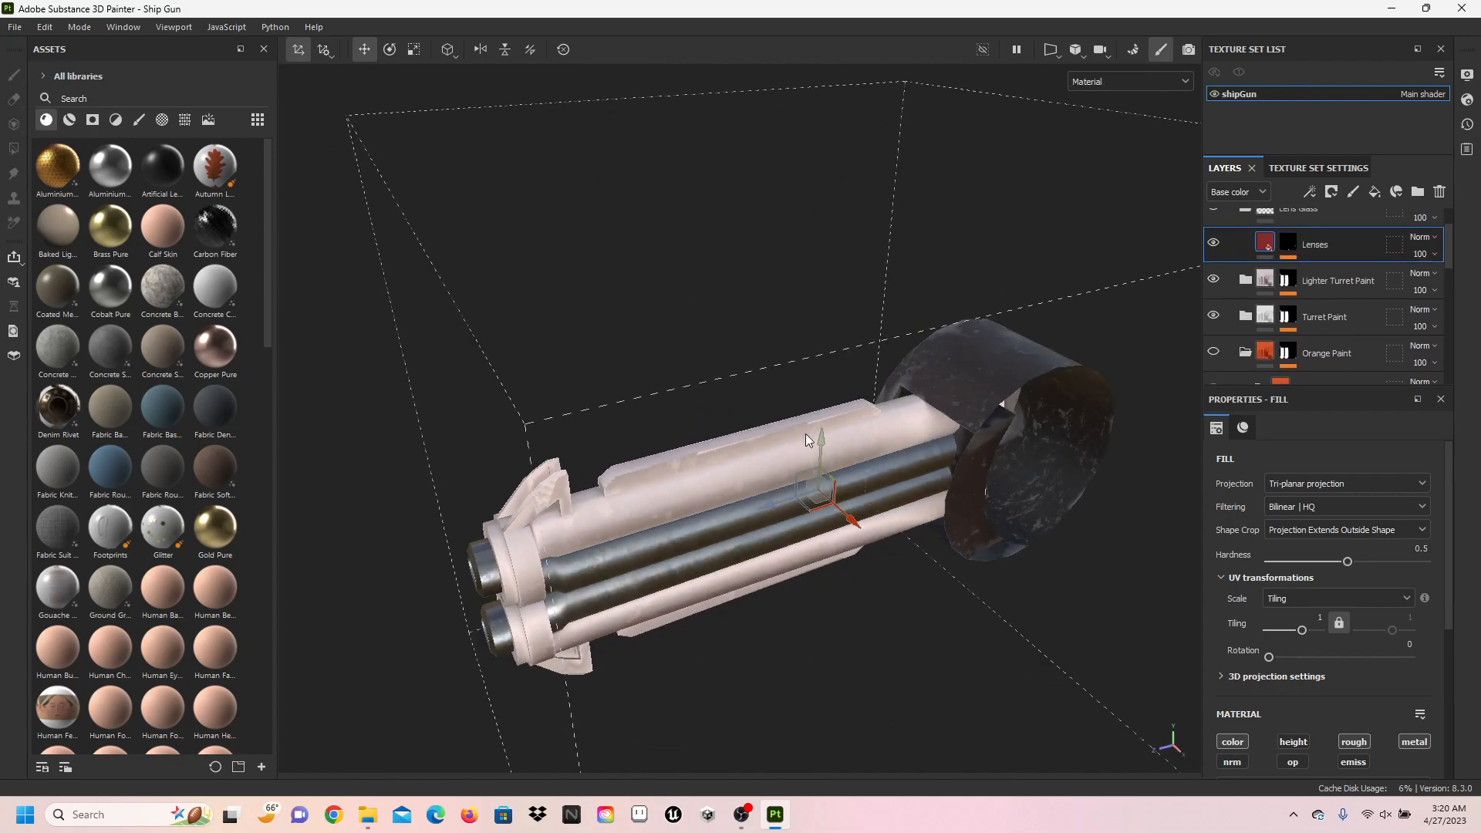
{"action": "scroll", "coordinate": [840, 419], "scroll_direction": "up", "scroll_amount": 5}
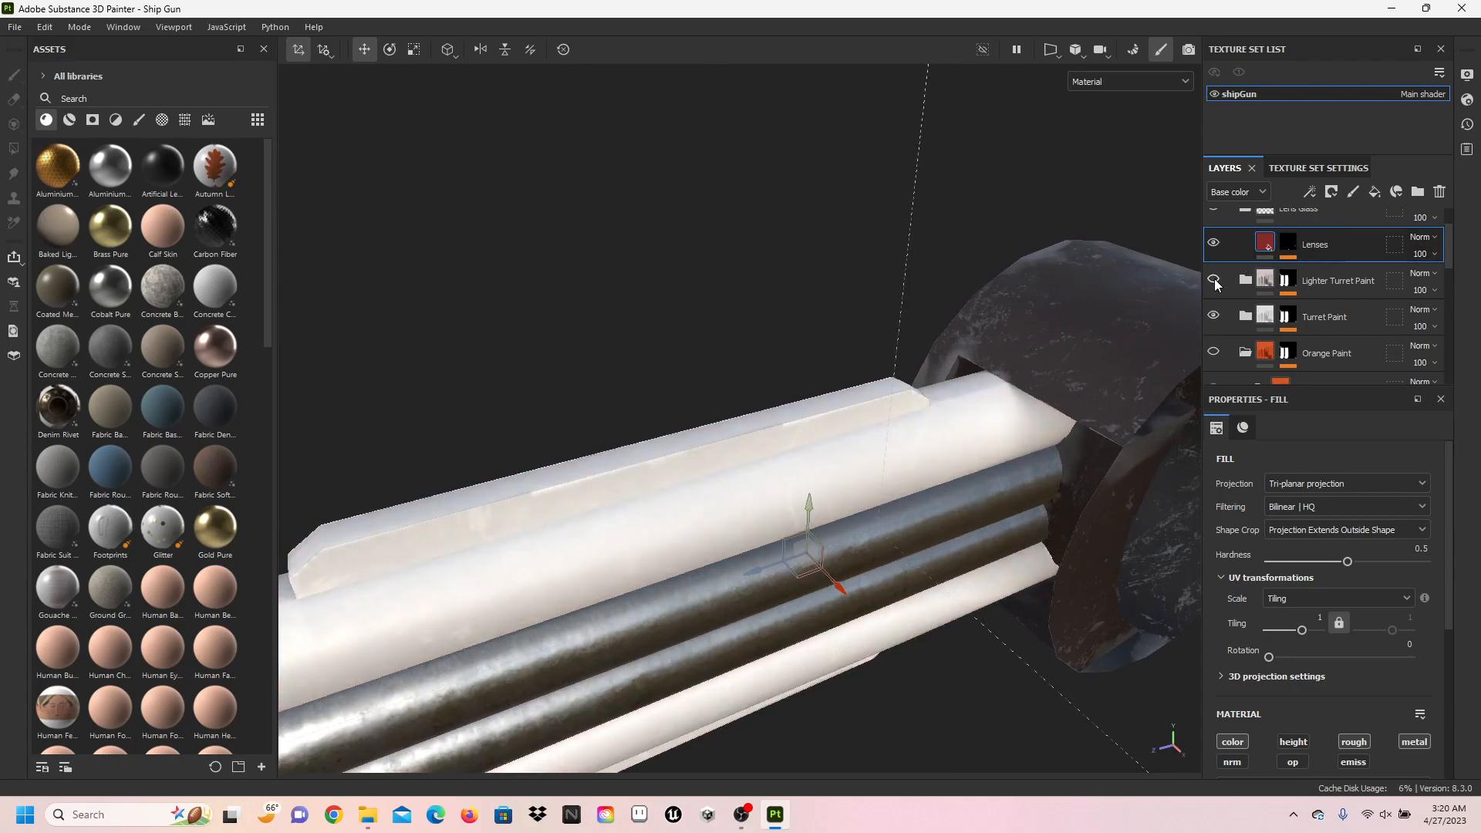
{"action": "left_click", "coordinate": [1214, 316]}
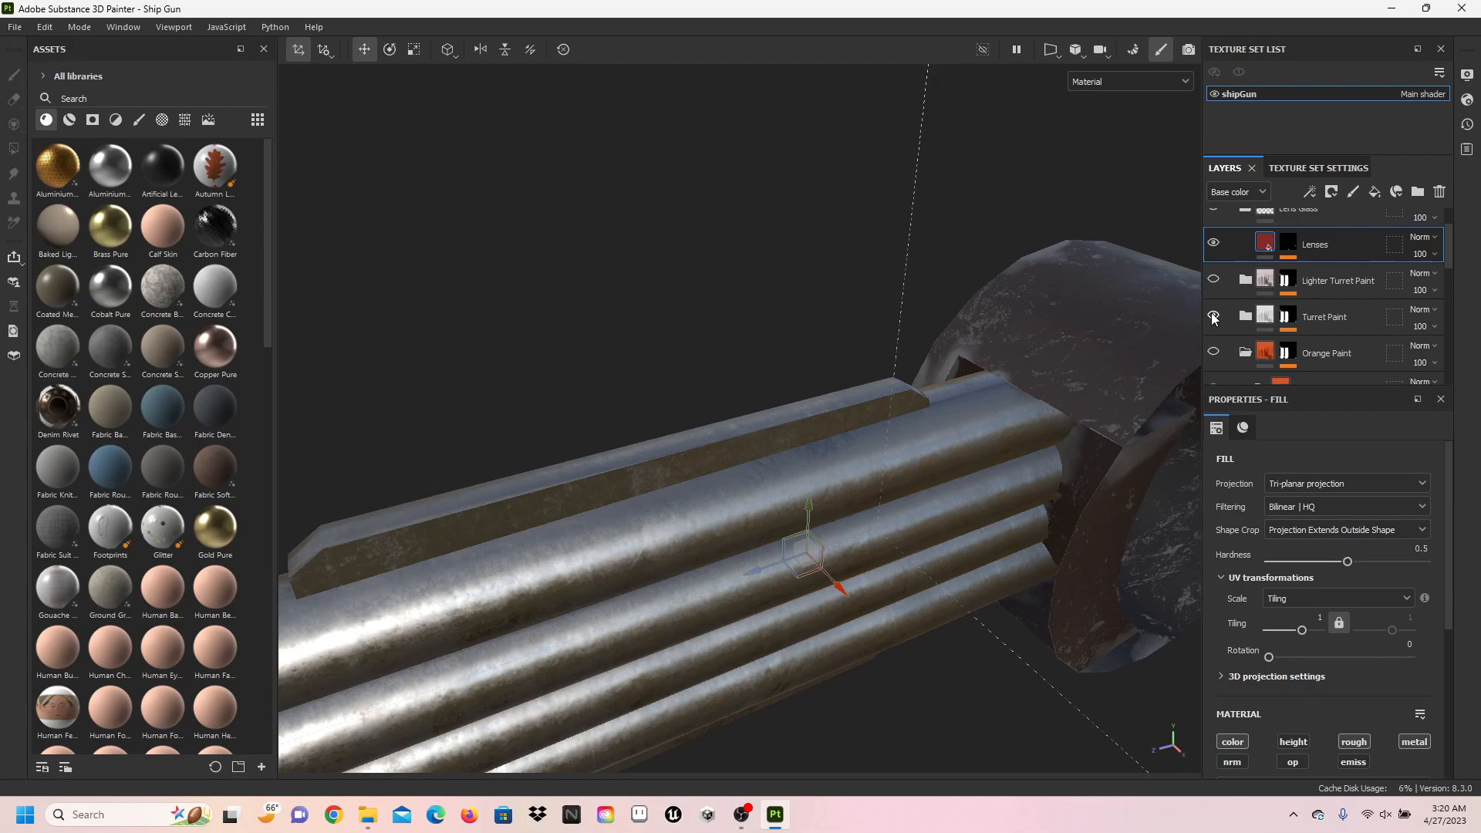
{"action": "left_click", "coordinate": [1213, 316]}
{"action": "left_click", "coordinate": [1214, 283]}
- Compare the dark round housing with the black edge-wear and paint folders below Orange Paint hidden and shown in turn
{"action": "scroll", "coordinate": [1281, 340], "scroll_direction": "down", "scroll_amount": 1}
{"action": "scroll", "coordinate": [1289, 349], "scroll_direction": "down", "scroll_amount": 1}
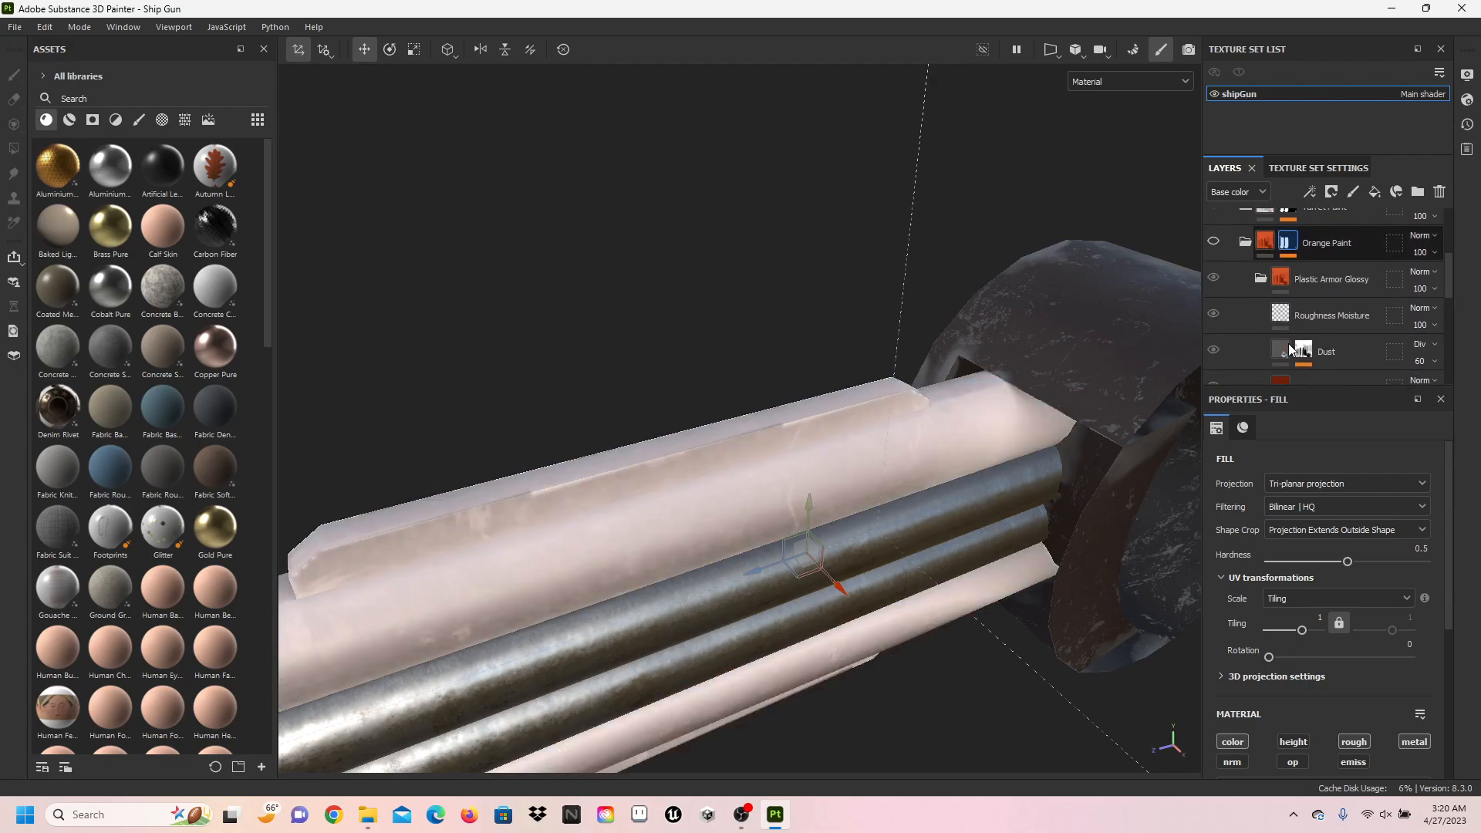
{"action": "scroll", "coordinate": [1261, 332], "scroll_direction": "down", "scroll_amount": 2}
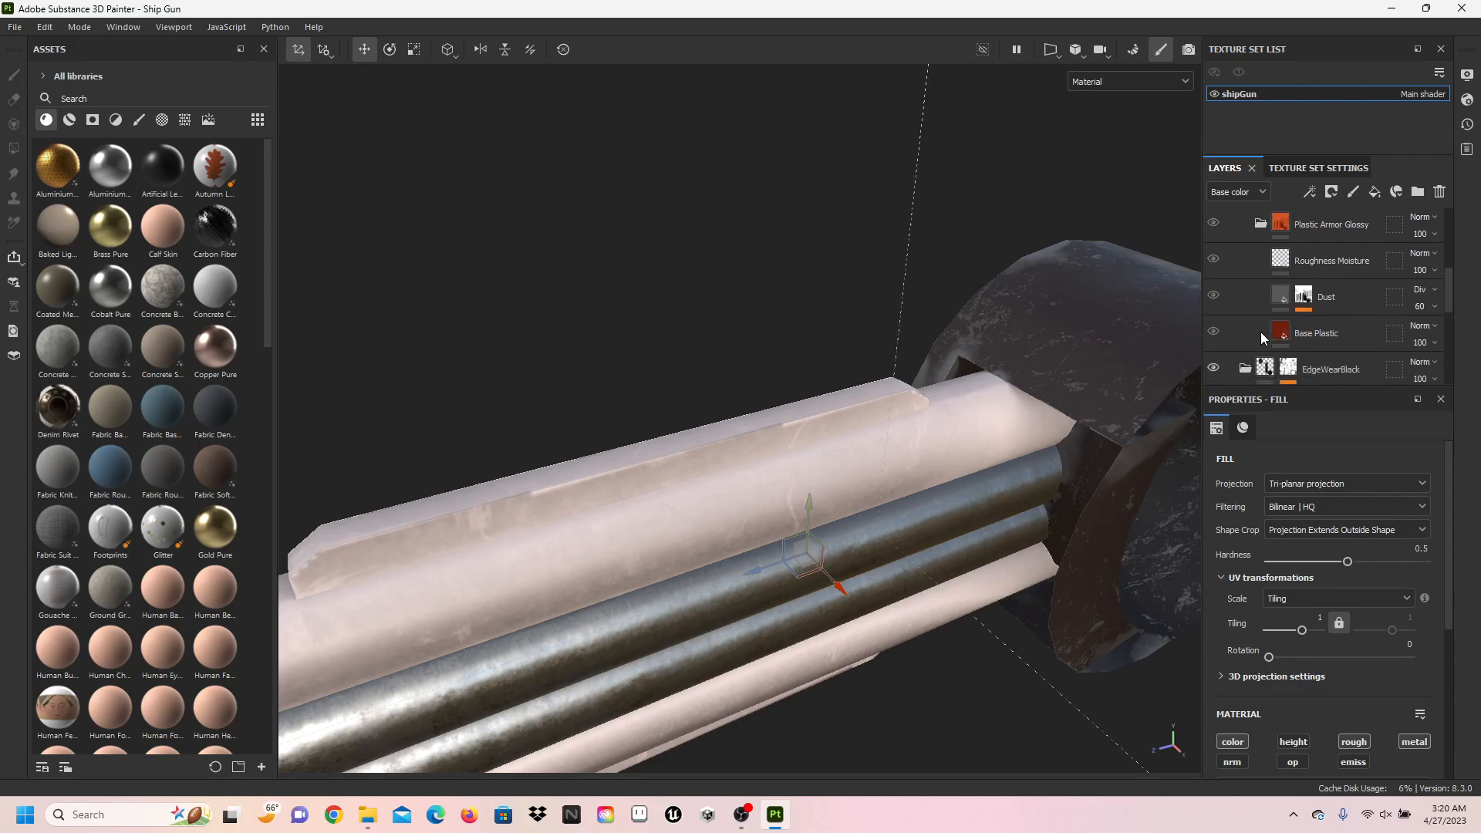
{"action": "scroll", "coordinate": [1227, 348], "scroll_direction": "down", "scroll_amount": 2}
{"action": "left_click", "coordinate": [1214, 290]}
{"action": "left_click", "coordinate": [1214, 293]}
{"action": "left_click", "coordinate": [1214, 330]}
{"action": "left_click", "coordinate": [1214, 328]}
{"action": "left_click", "coordinate": [1215, 362]}
{"action": "left_click", "coordinate": [1215, 362]}
{"action": "scroll", "coordinate": [1259, 339], "scroll_direction": "down", "scroll_amount": 3}
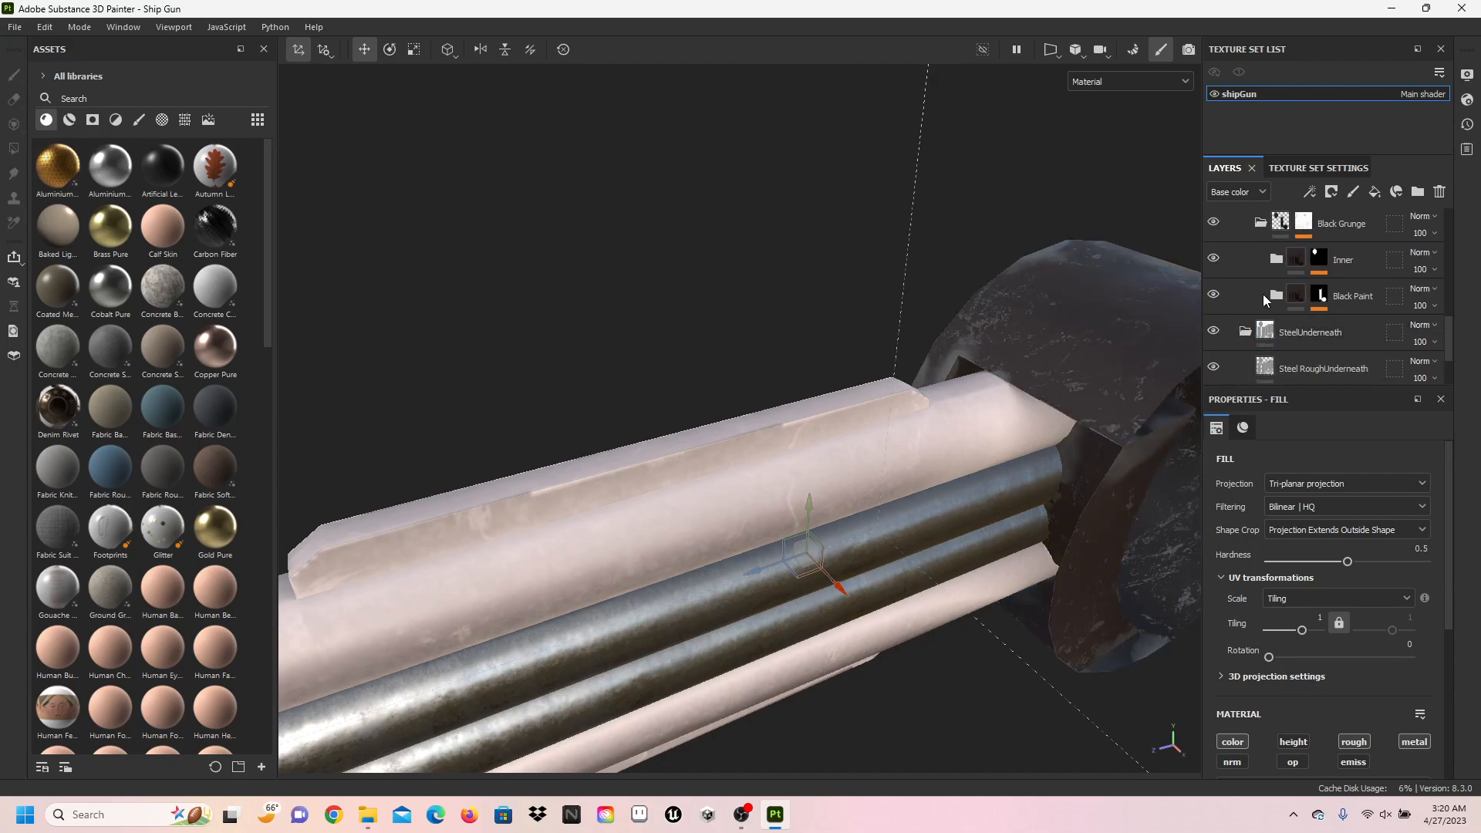
{"action": "scroll", "coordinate": [816, 475], "scroll_direction": "down", "scroll_amount": 4}
{"action": "left_click_drag", "start_coordinate": [799, 432], "coordinate": [1154, 329], "text": "alt"}
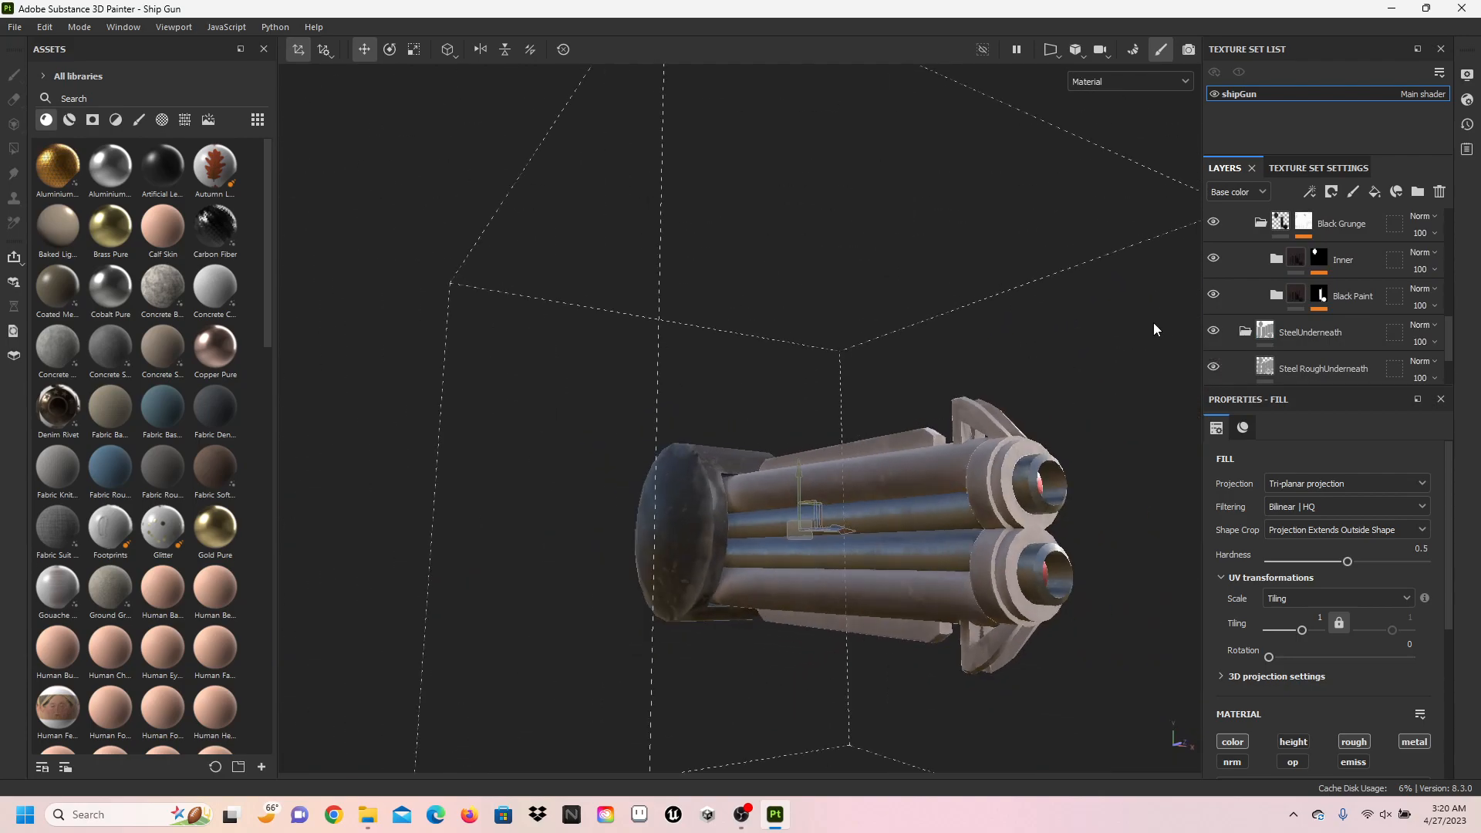